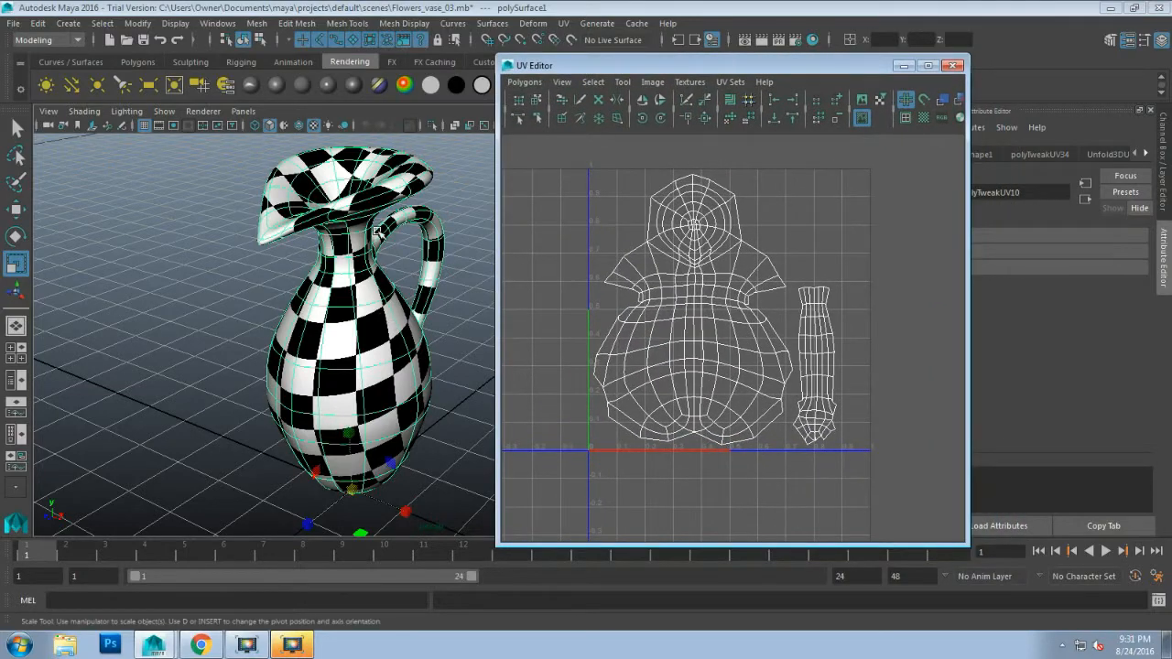
Step: Inspect the checkered vase from several angles and close the UV Editor
left_click_drag(392, 328, 400, 356, "alt")
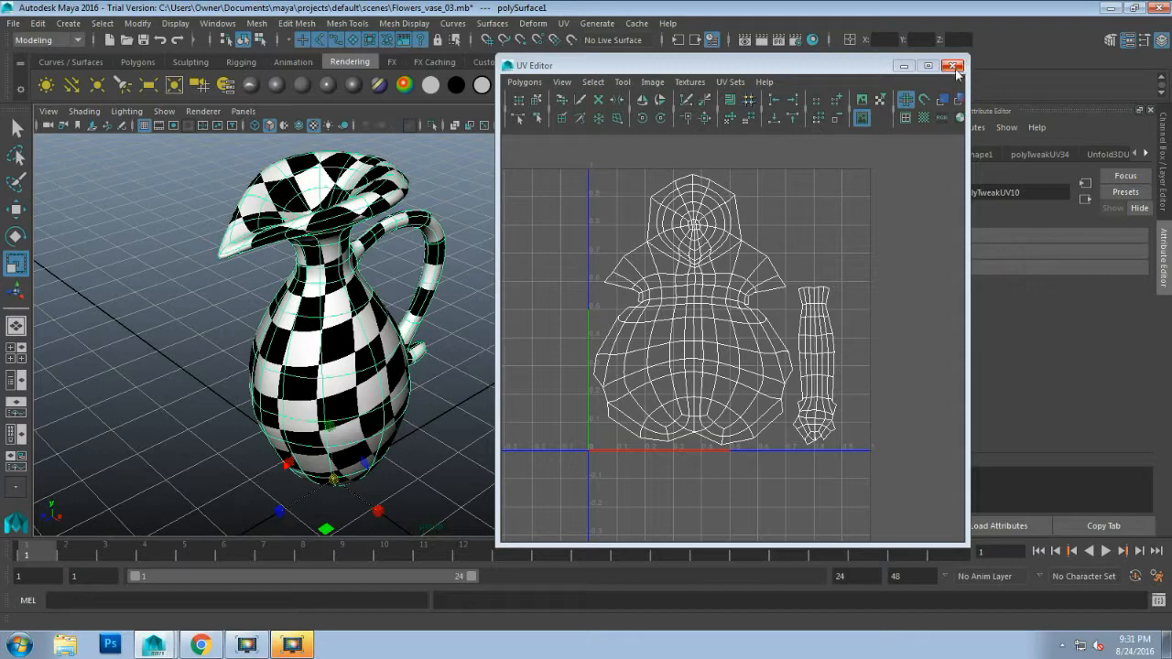
left_click_drag(371, 359, 457, 348, "alt")
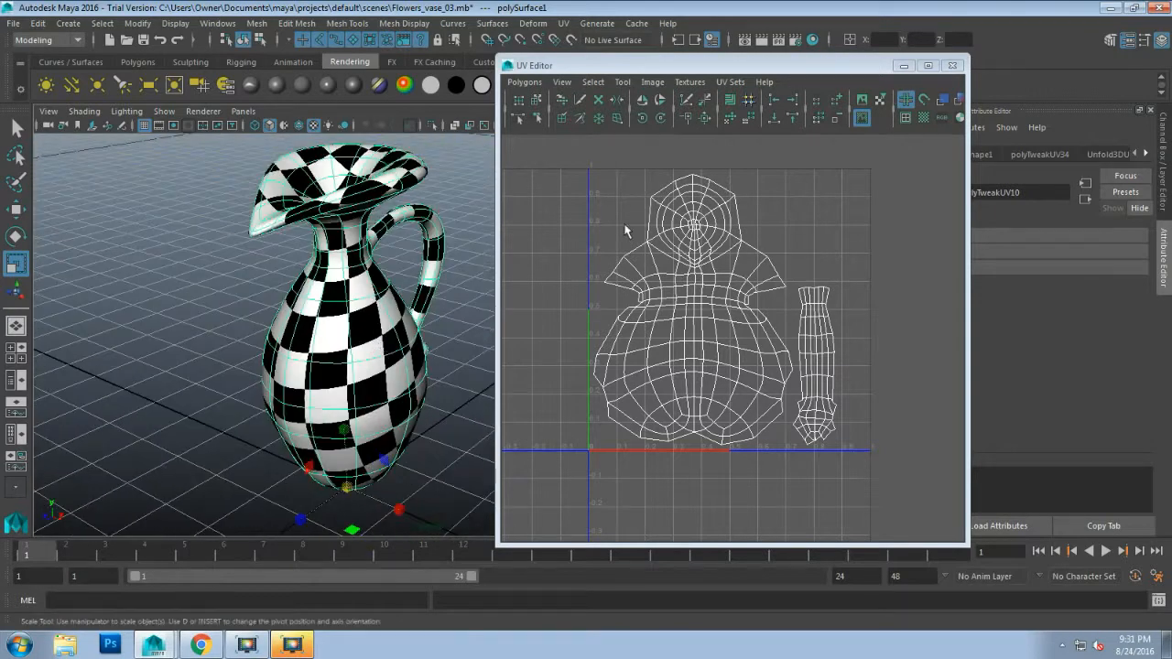
left_click(951, 65)
left_click_drag(387, 326, 334, 326, "alt")
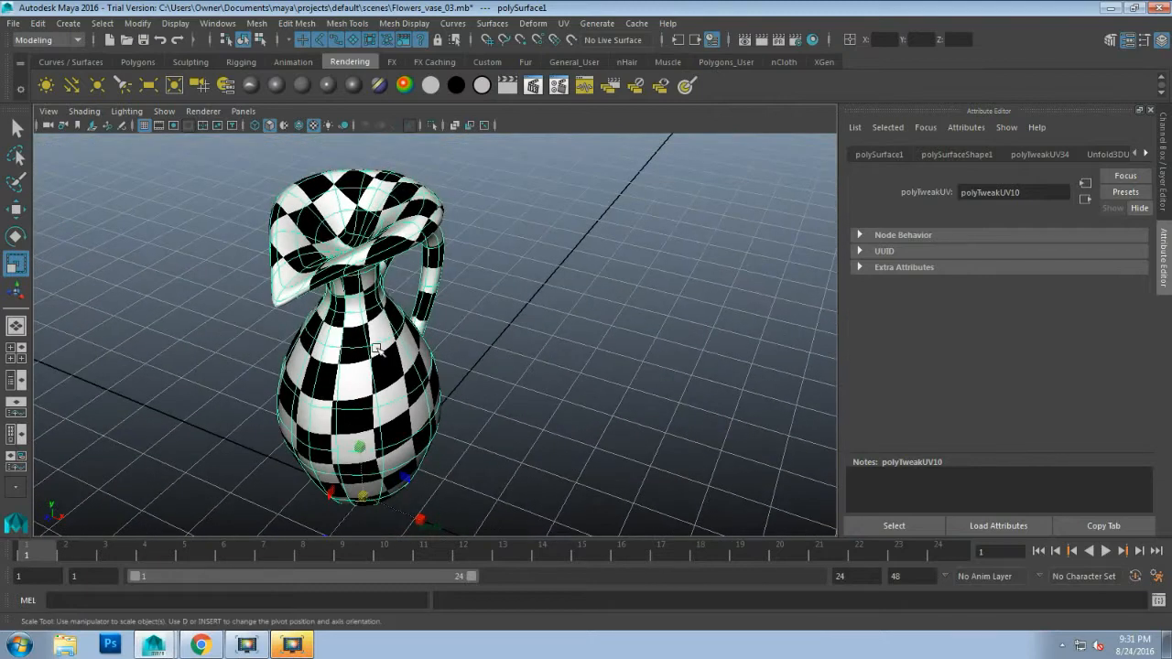
Step: Open the material attributes of the checkered vase
right_click_drag(337, 237, 405, 235)
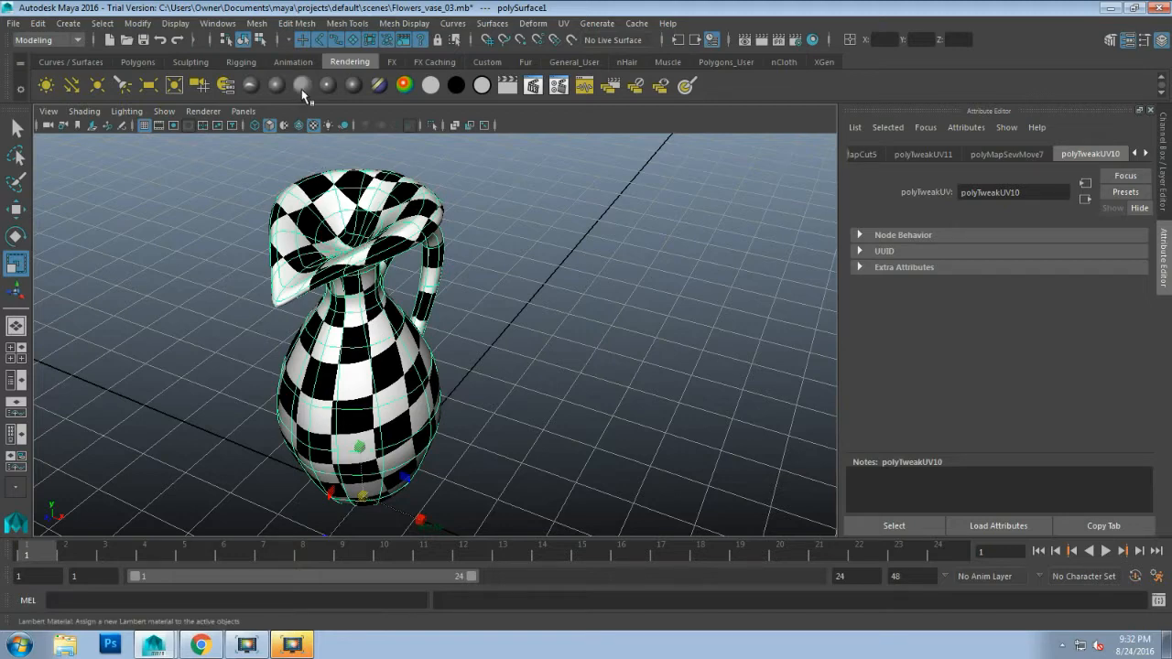
right_click(347, 261)
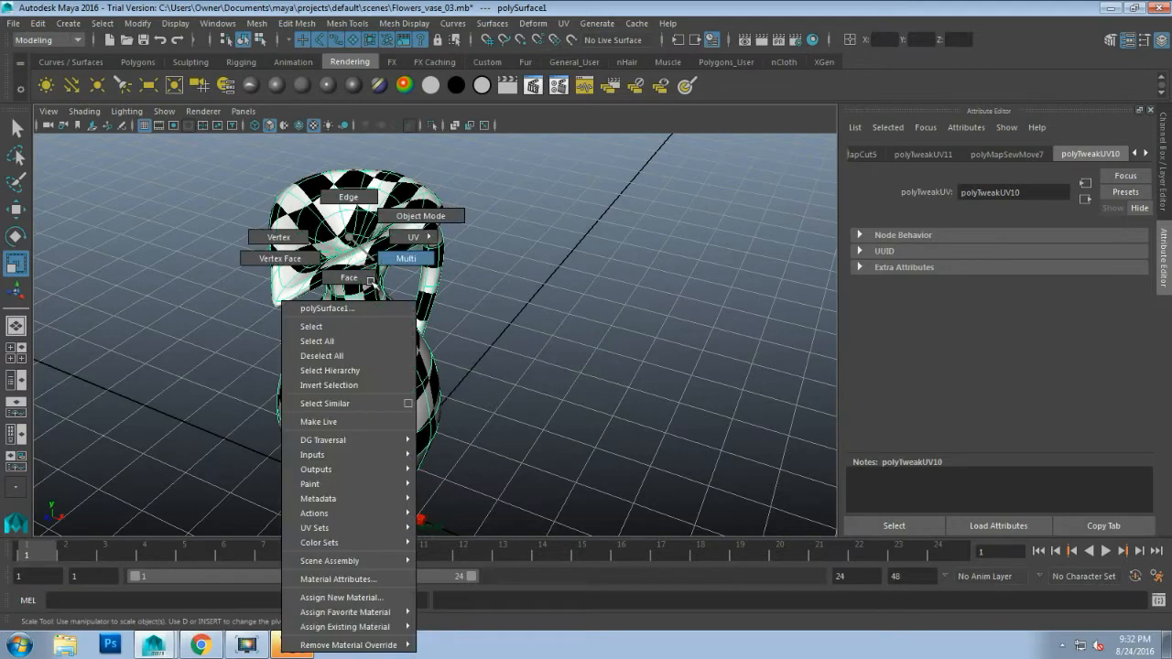
left_click(345, 582)
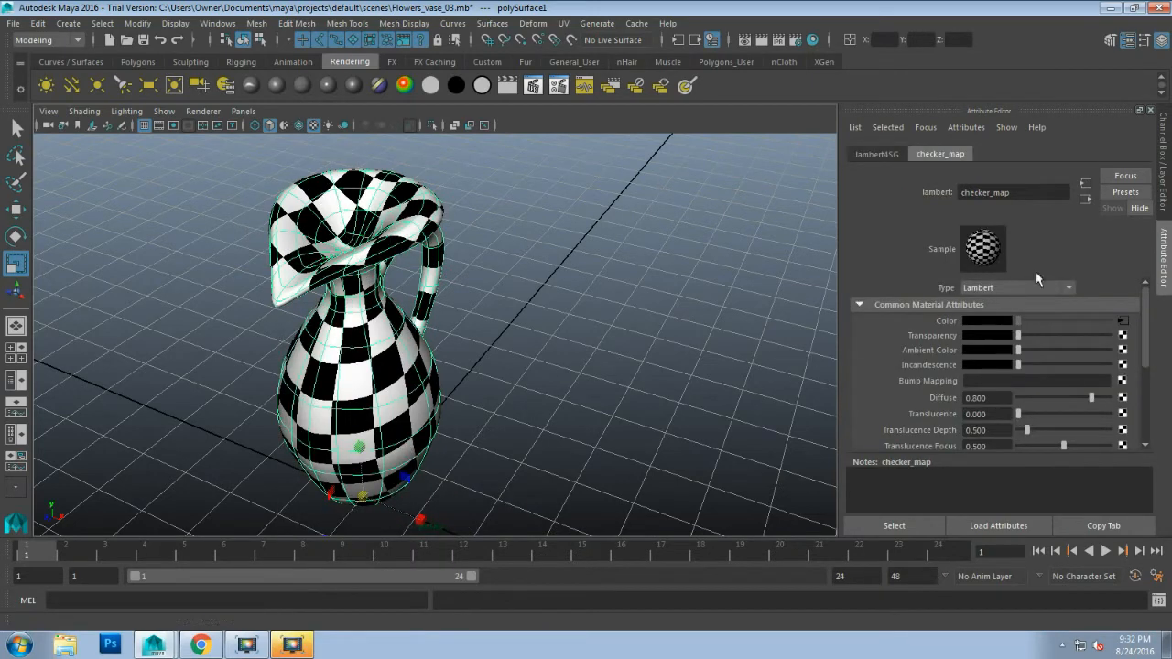
right_click(344, 367)
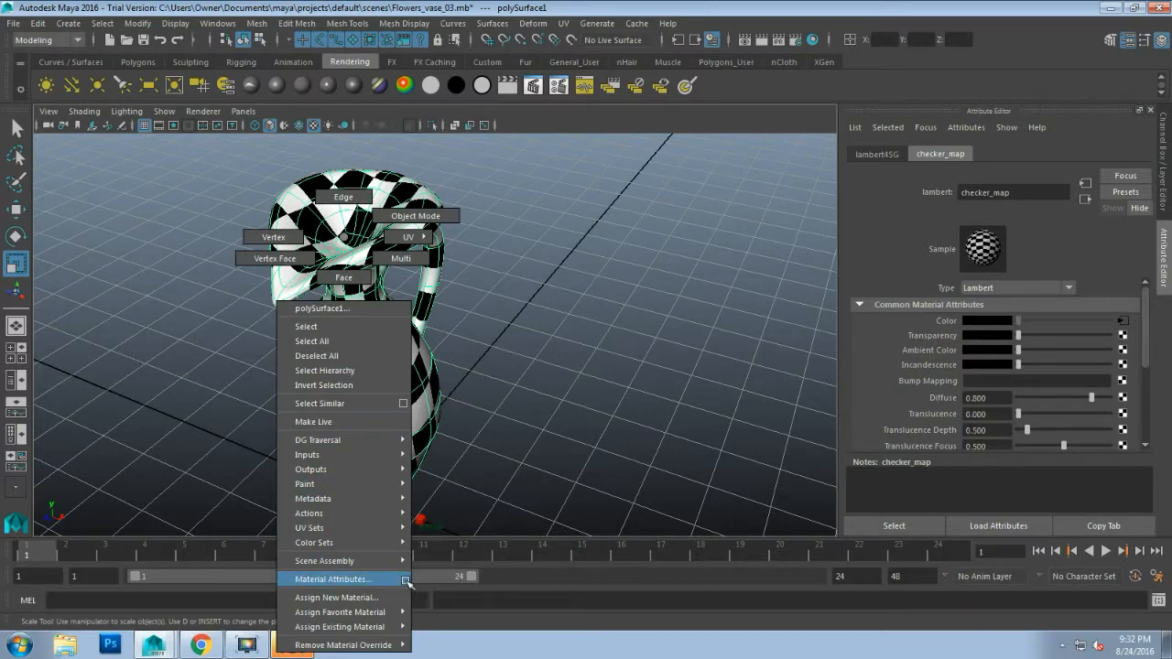
left_click(388, 580)
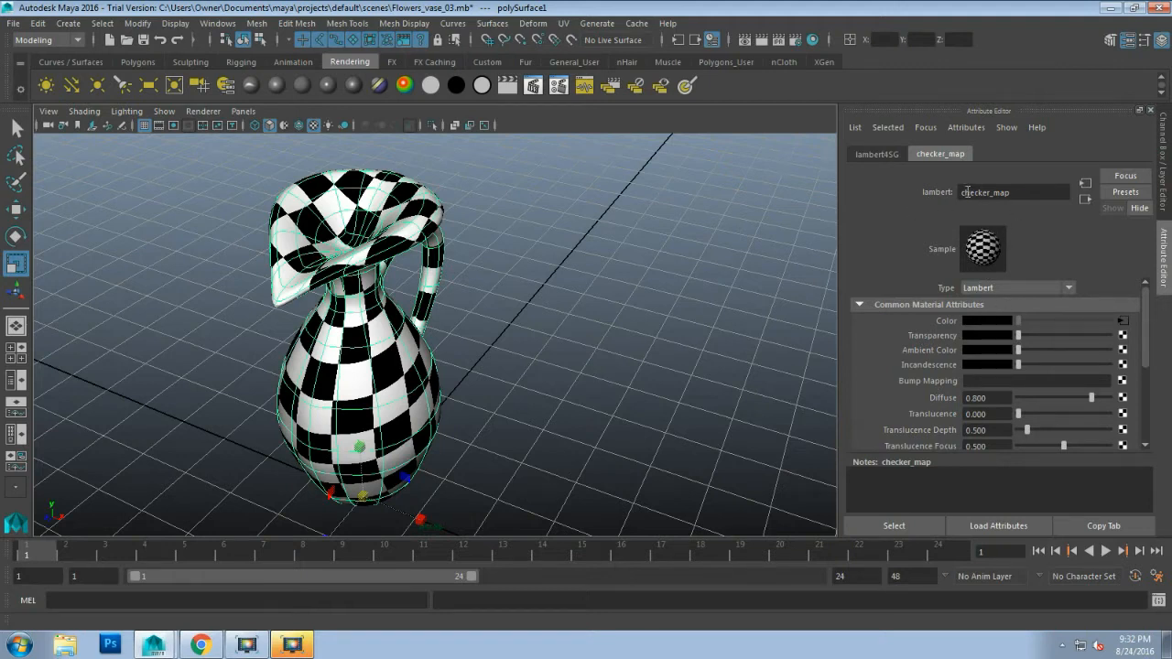
Step: Inspect the file texture connected to the checker_map material's color and browse for its image without choosing a replacement
left_click_drag(1020, 188, 939, 190)
left_click(1016, 190)
left_click(1122, 322)
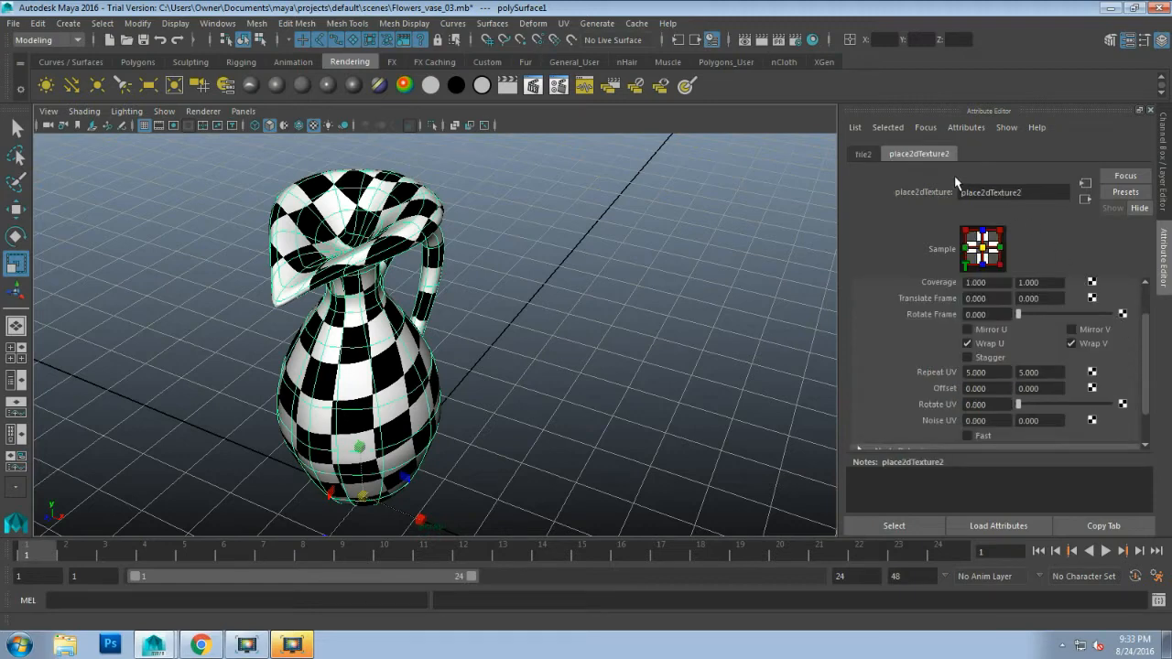
left_click(858, 158)
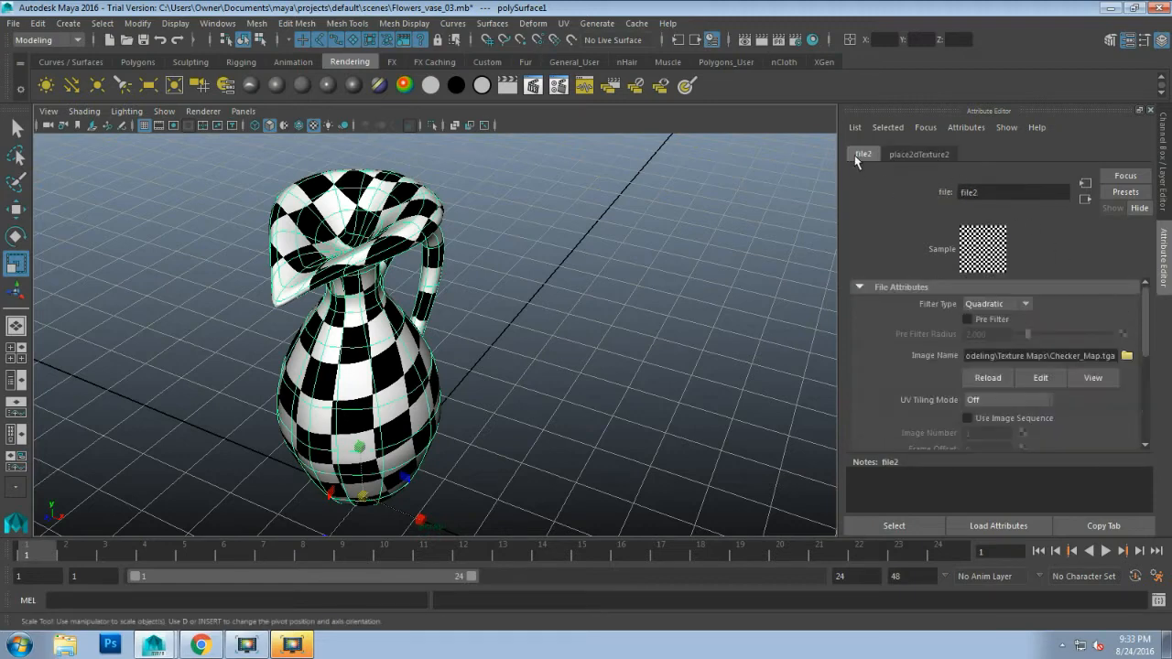
left_click(1126, 356)
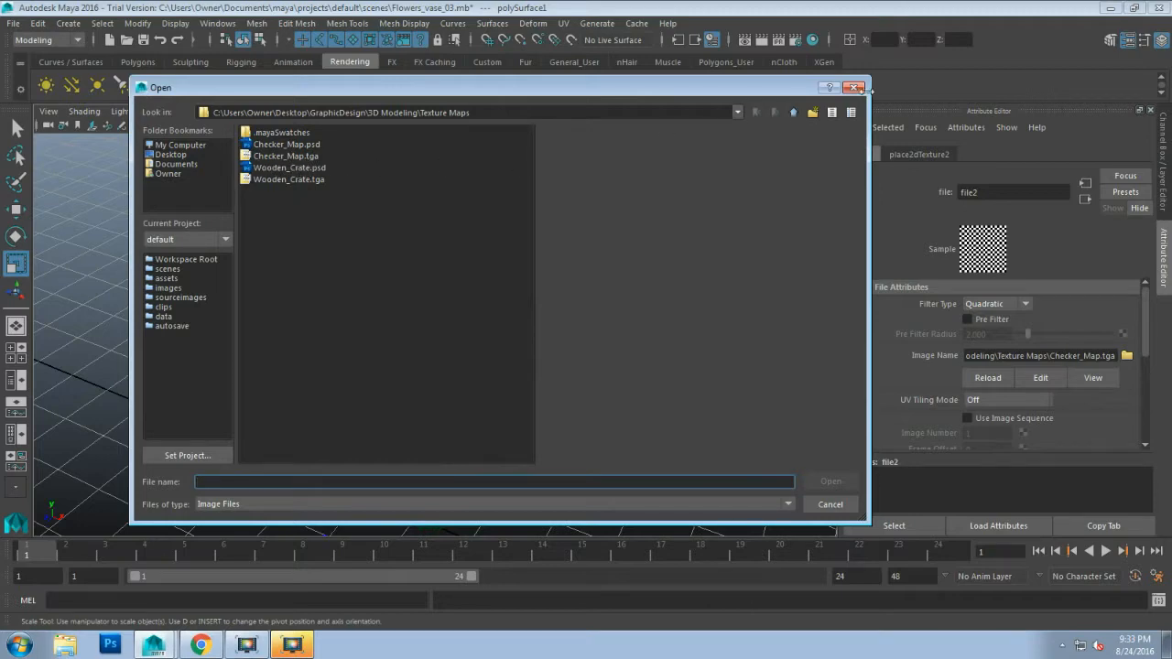
left_click(854, 88)
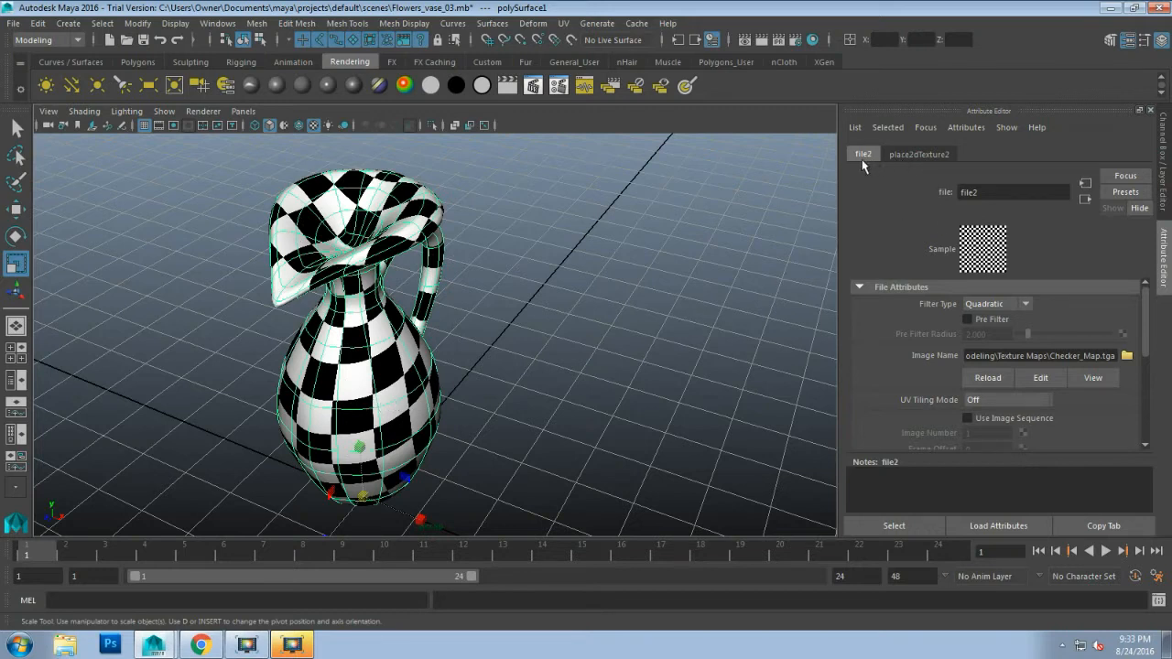
Step: Set the checker texture's Repeat UV to 1 by 1 and check the pattern on the vase
left_click(943, 158)
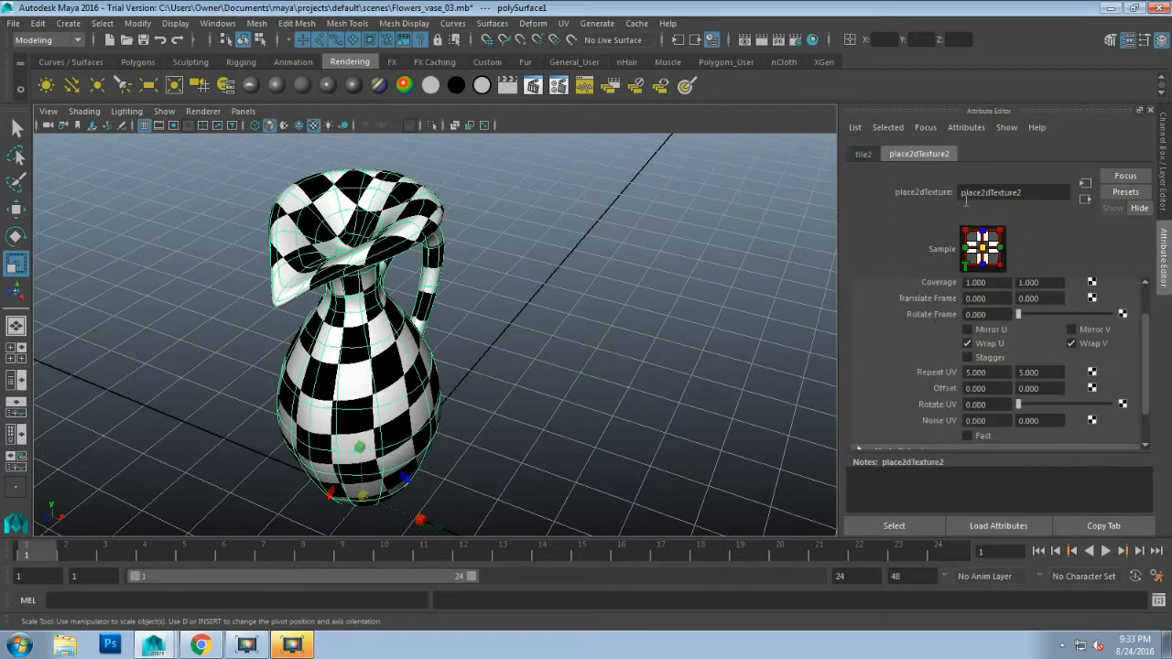
scroll(906, 349, "down", 2)
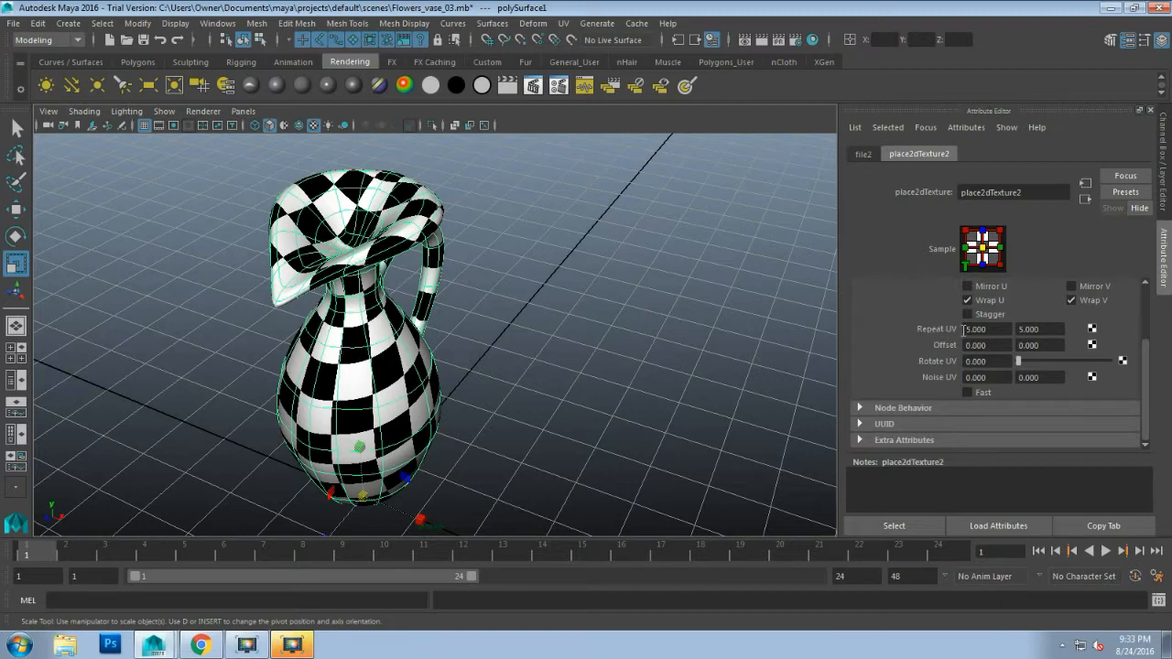
left_click_drag(1001, 328, 956, 328)
type("1")
key("Tab")
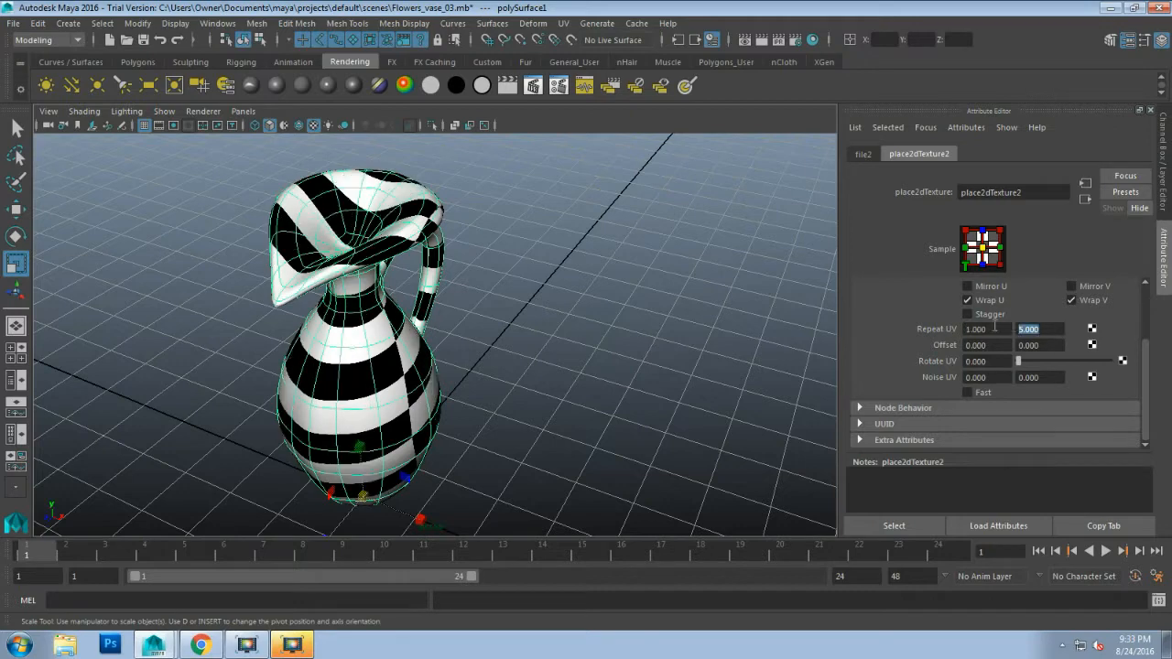
type("1")
key("Return")
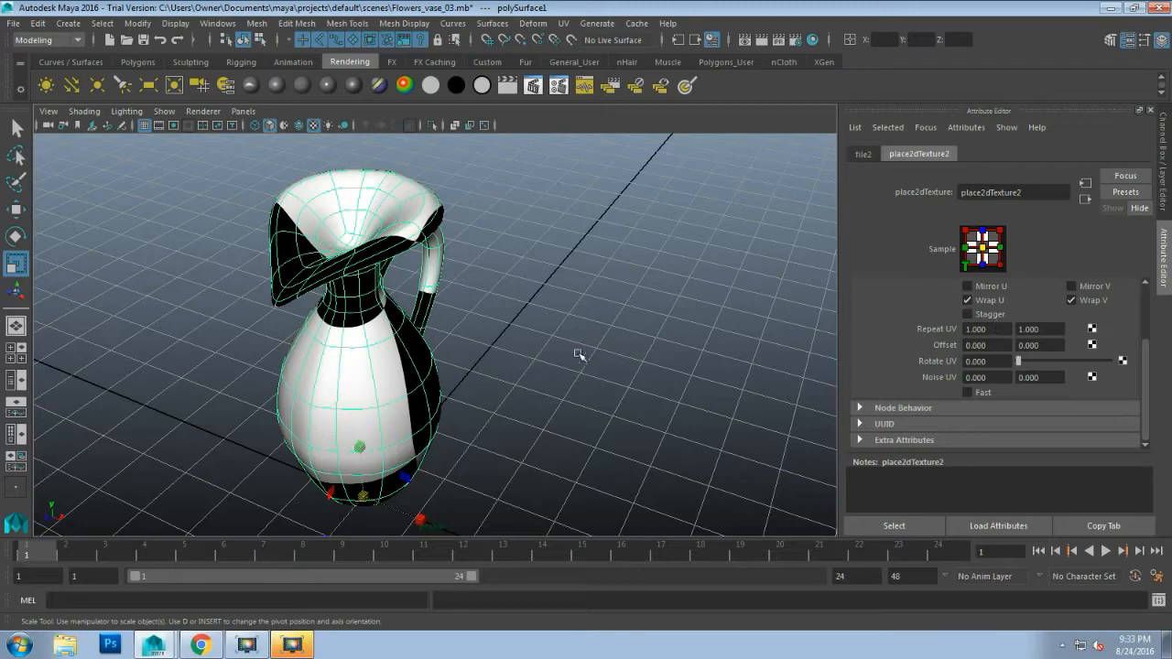
left_click_drag(546, 387, 492, 393, "alt")
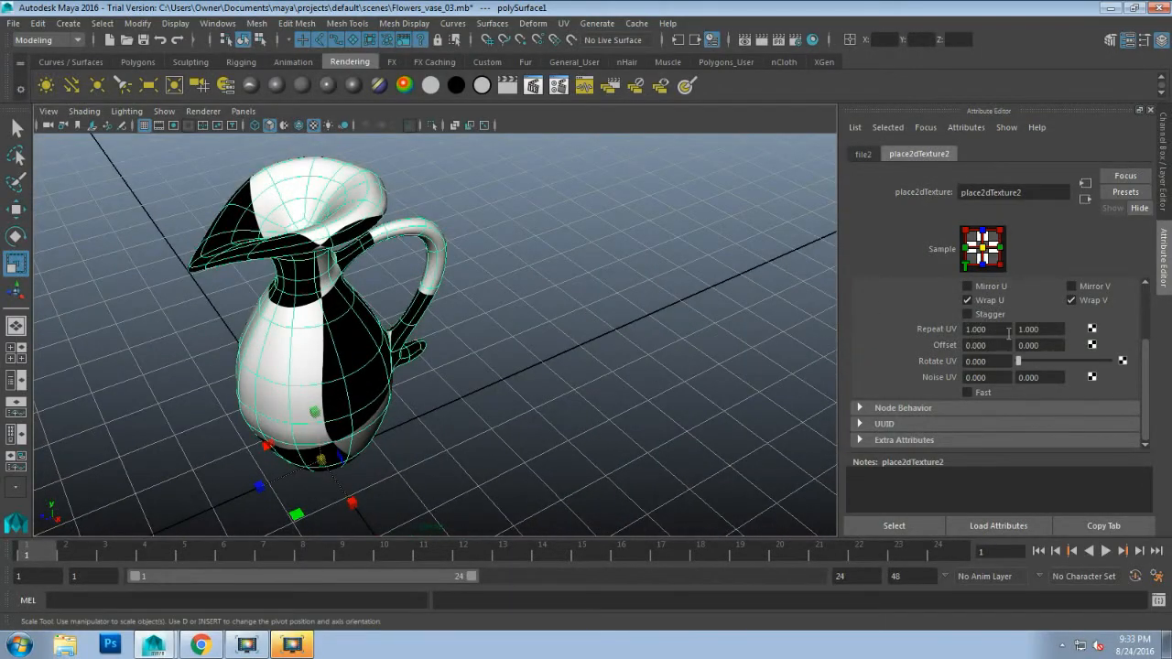
Step: Set the checker texture's Repeat UV to 5 by 5
left_click_drag(1001, 330, 919, 329)
type("5")
key("Tab")
type("5")
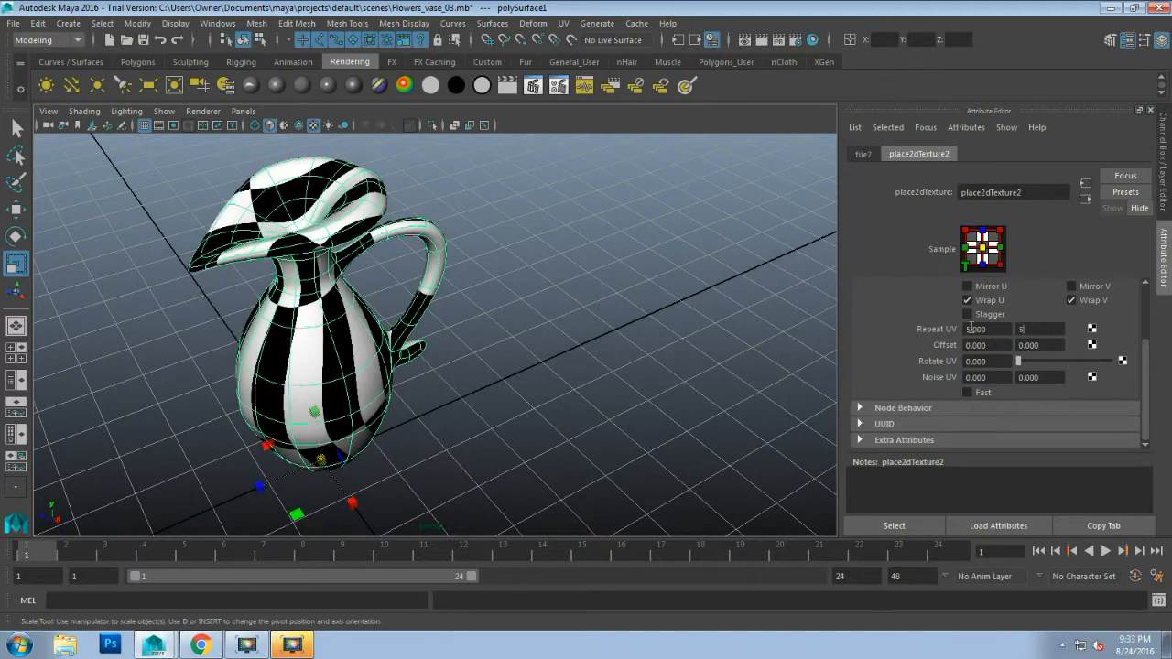
left_click(1004, 329)
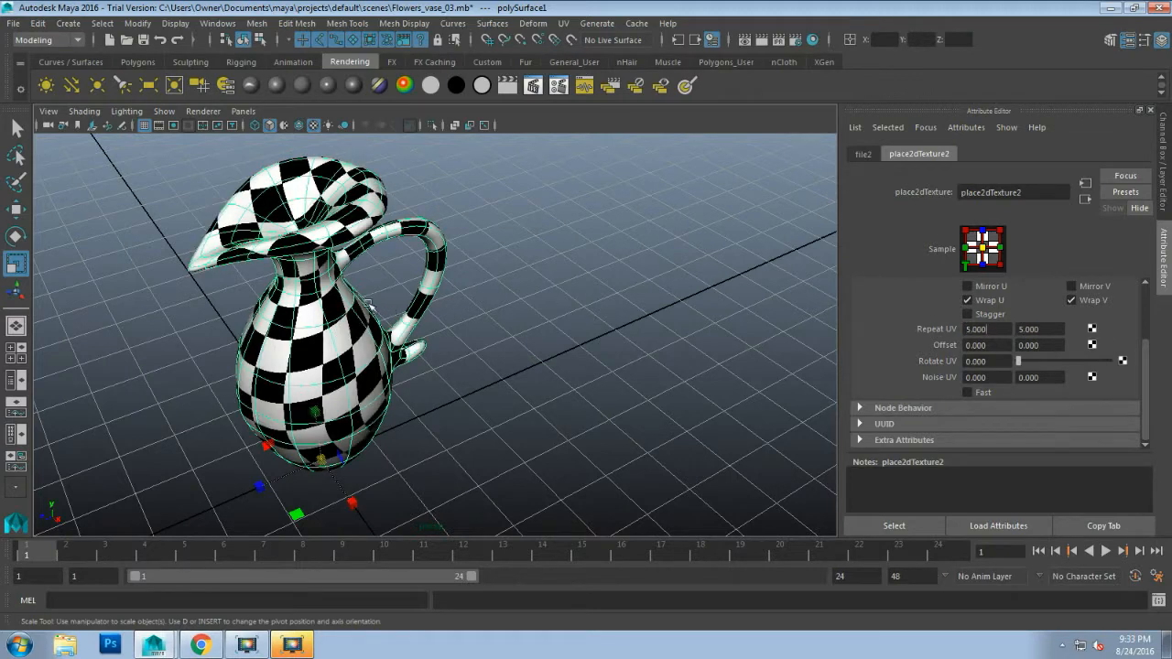
Step: Apply a cylindrical UV projection to the whole vase
left_click_drag(219, 339, 272, 308, "alt")
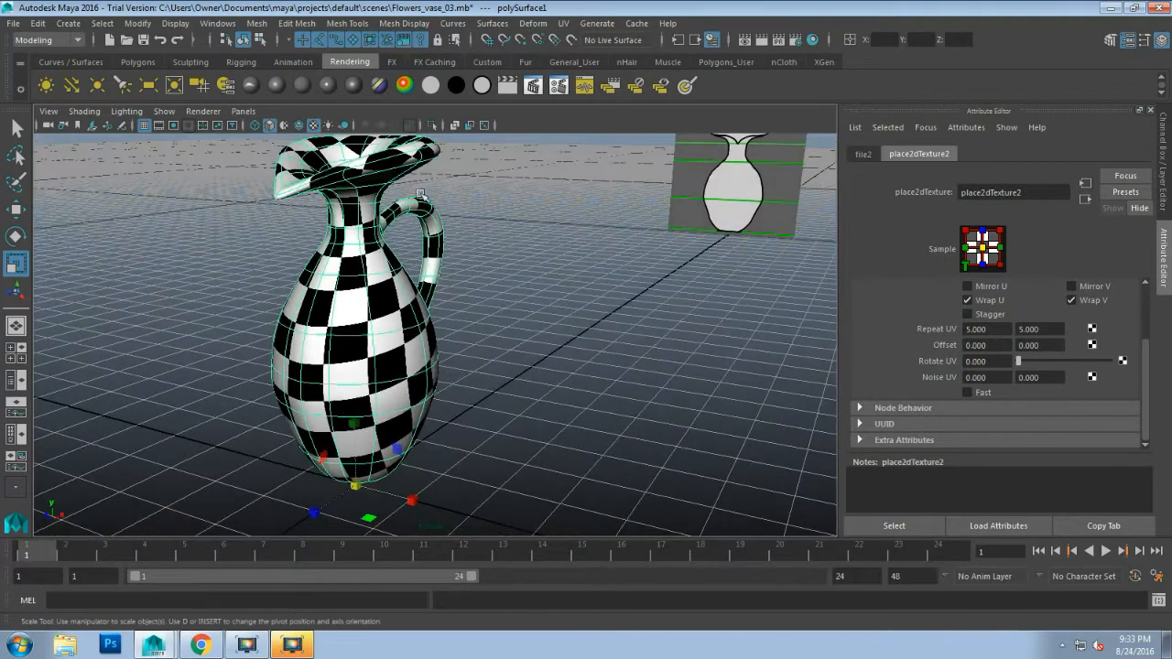
middle_click_drag(540, 280, 513, 315, "alt")
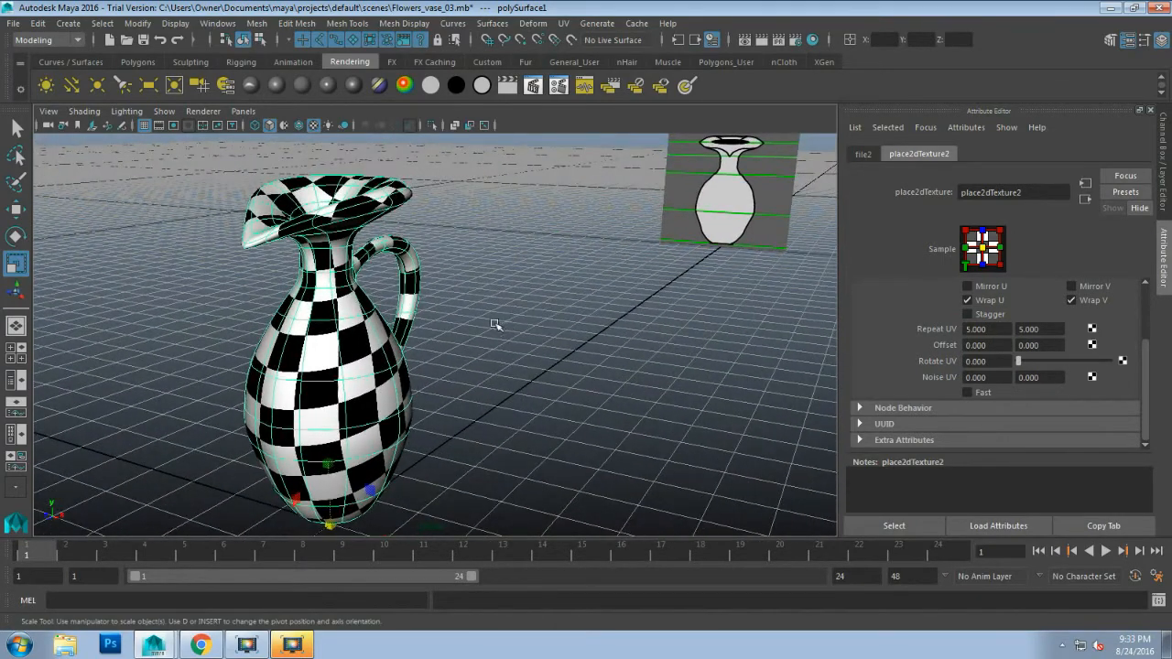
left_click(563, 24)
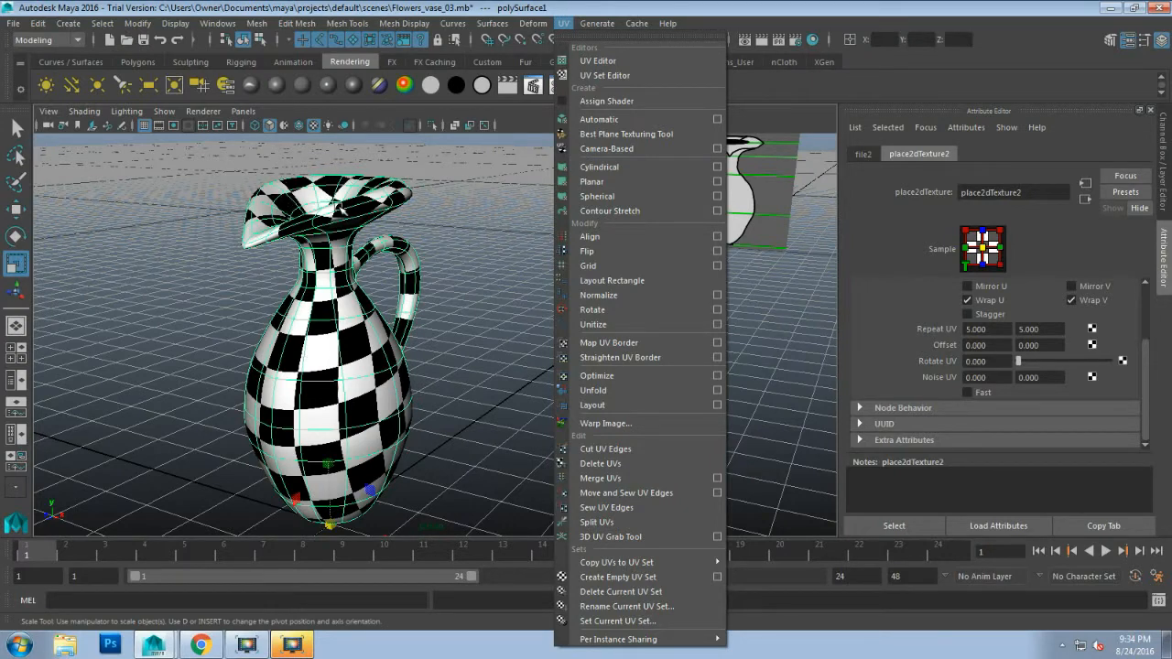
left_click(660, 164)
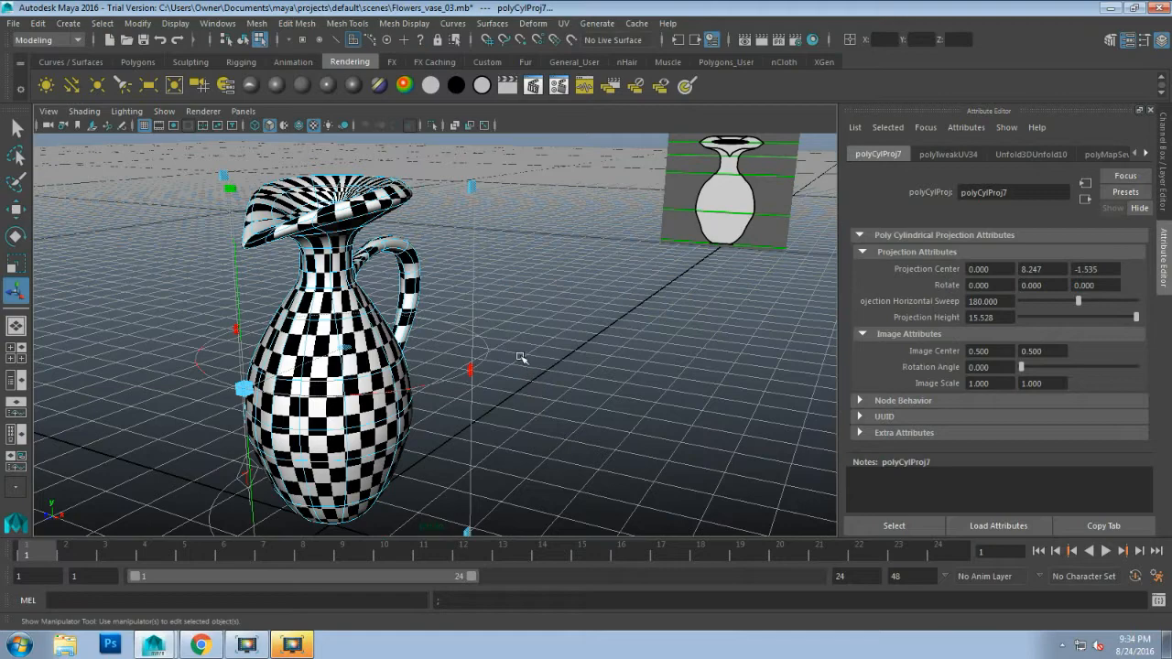
middle_click_drag(524, 386, 576, 351, "alt")
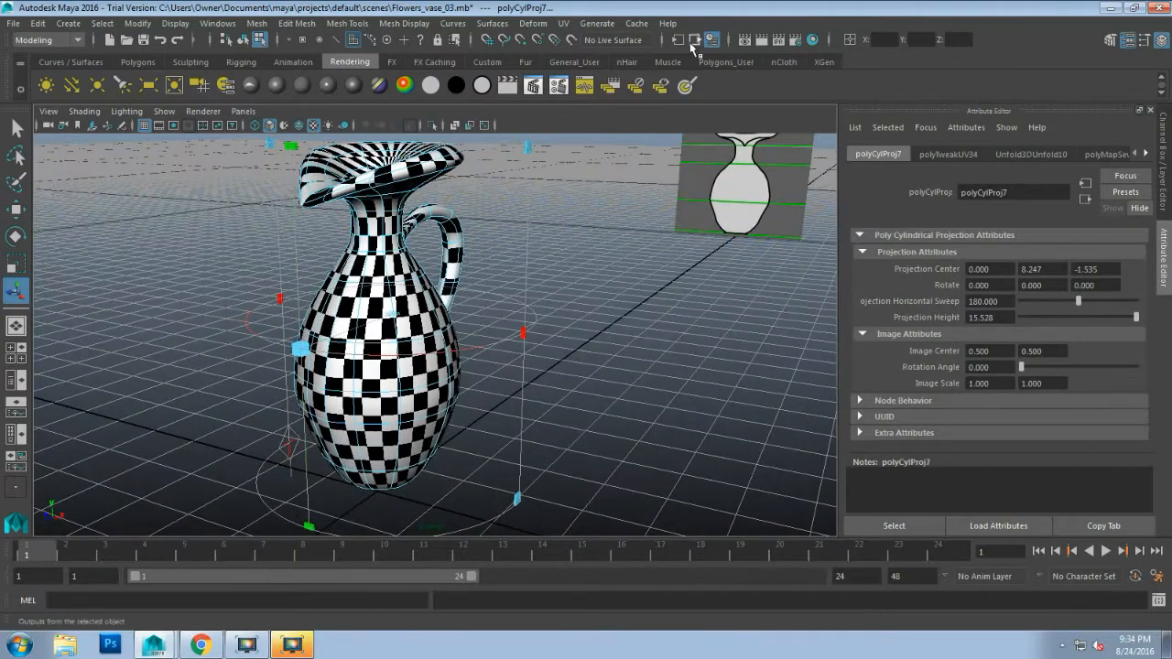
Step: Open the UV Editor and place its window clear of the vase, with the whole projected UV layout in view
left_click(563, 22)
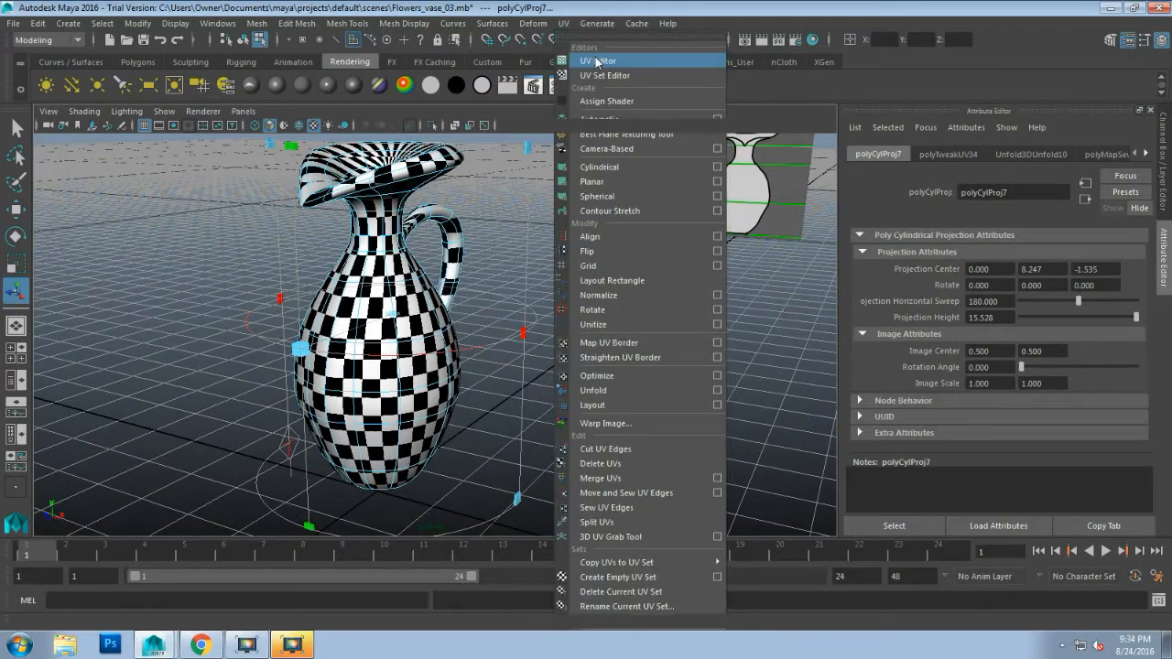
left_click(598, 61)
scroll(721, 307, "down", 3)
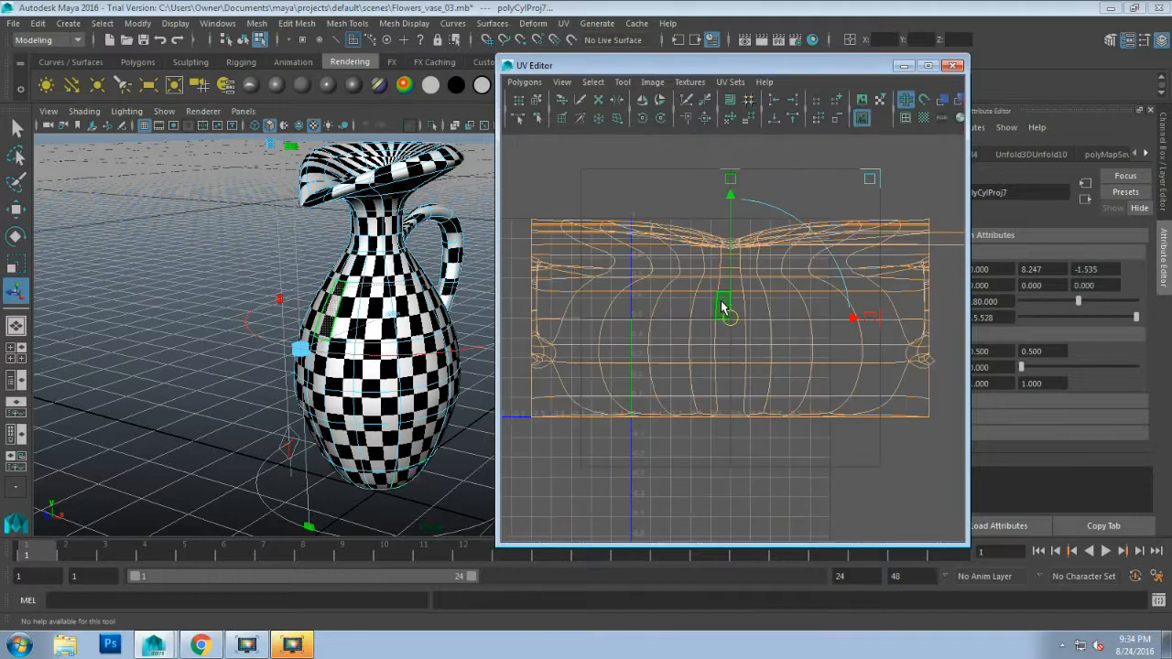
left_click_drag(632, 65, 701, 70)
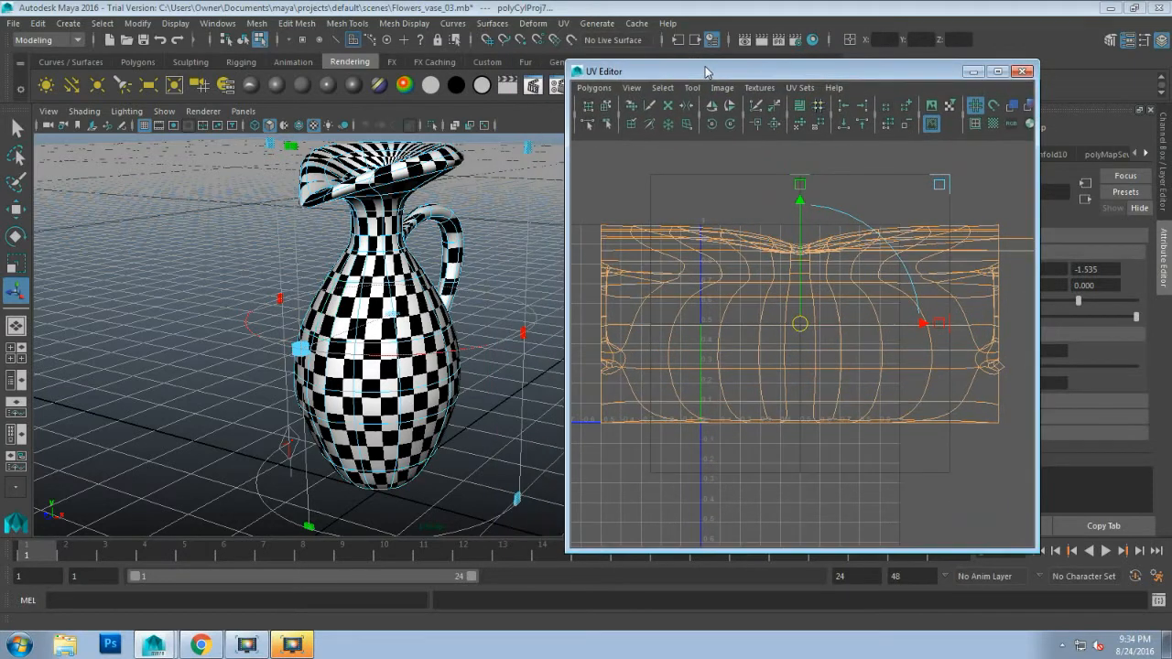
left_click(776, 313)
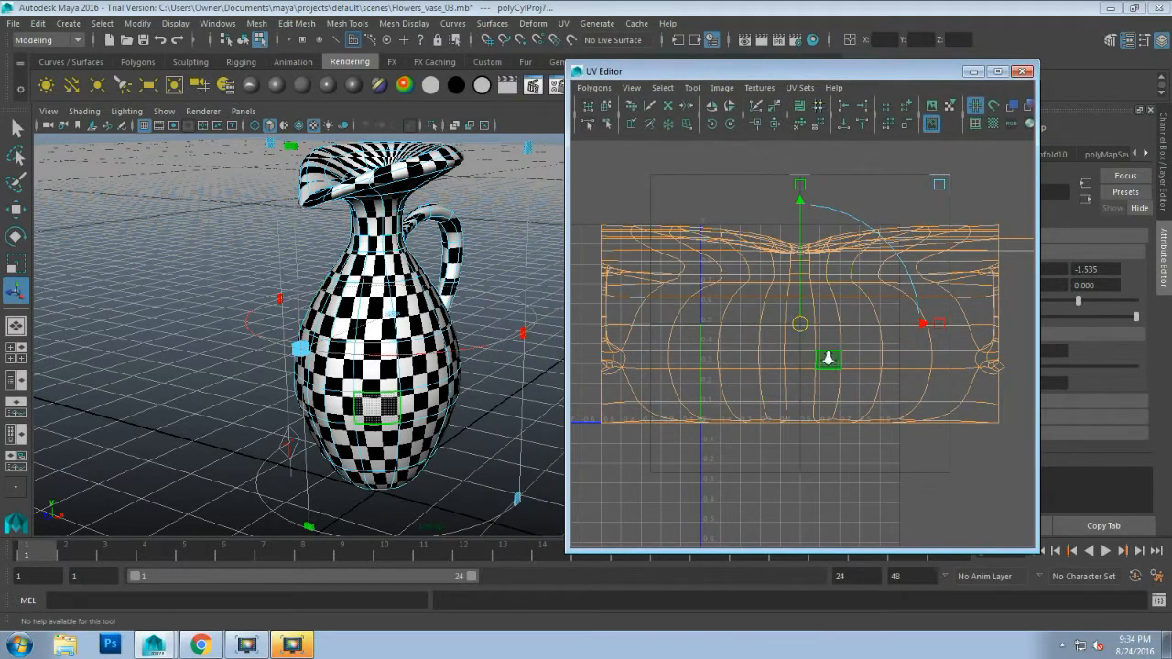
Step: Examine the checker pattern for stretching on the vase's body, handle, spout and inner rim, comparing it with the projected UVs
scroll(828, 361, "up", 2)
scroll(452, 300, "up", 4)
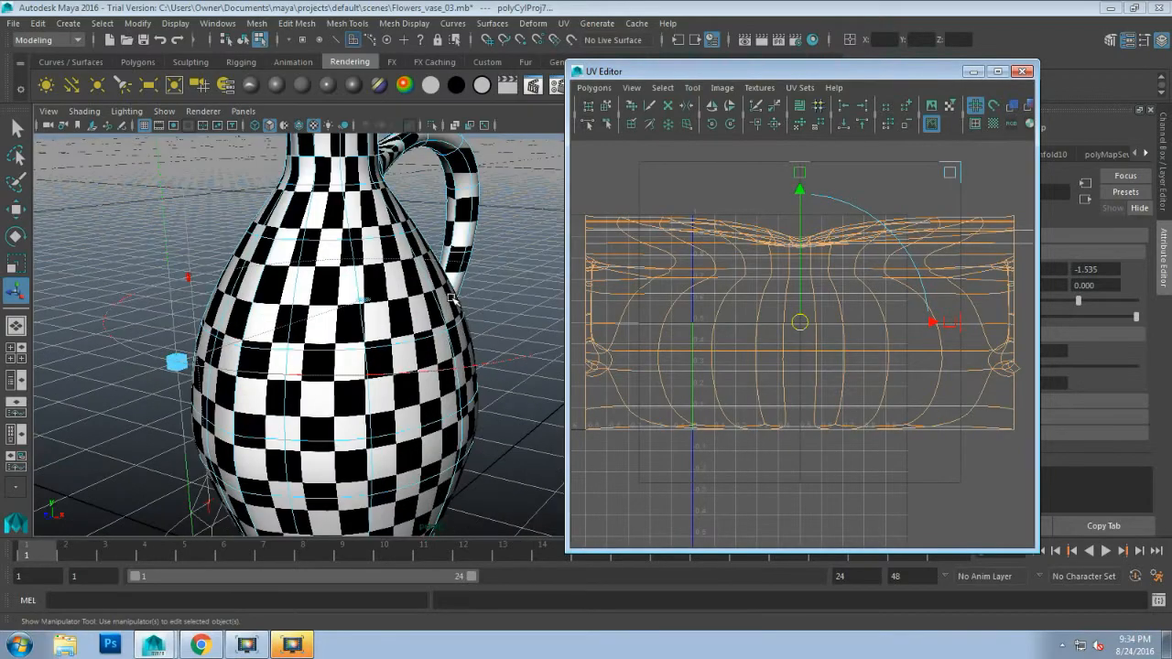
left_click_drag(451, 299, 314, 339, "alt")
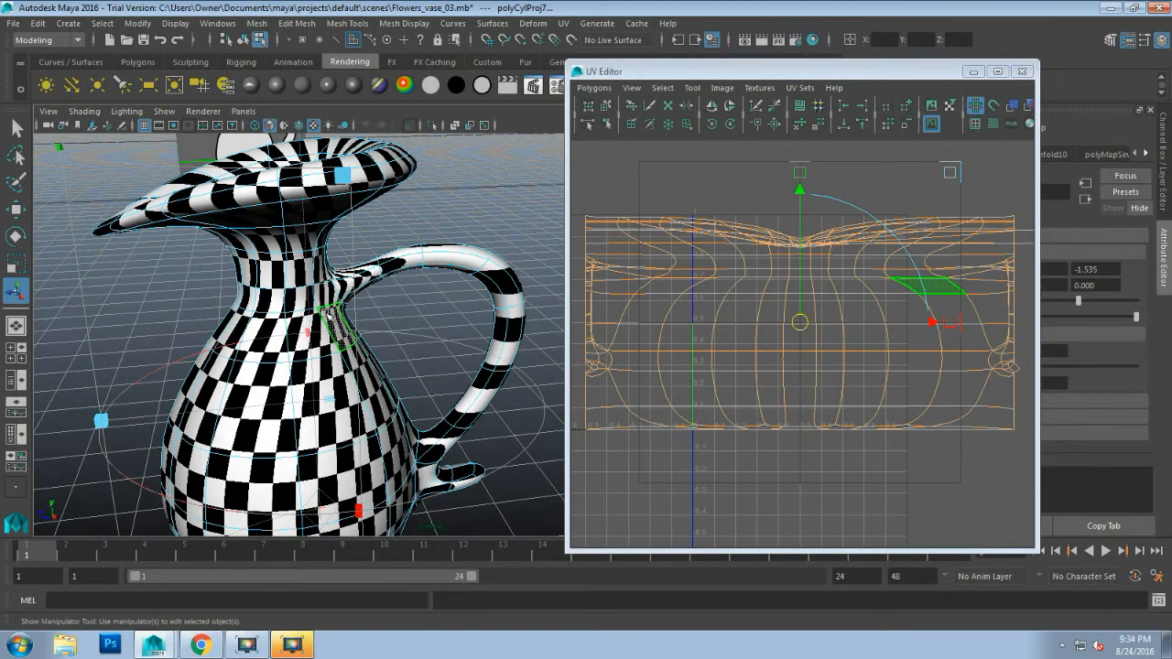
left_click_drag(335, 321, 426, 302, "alt")
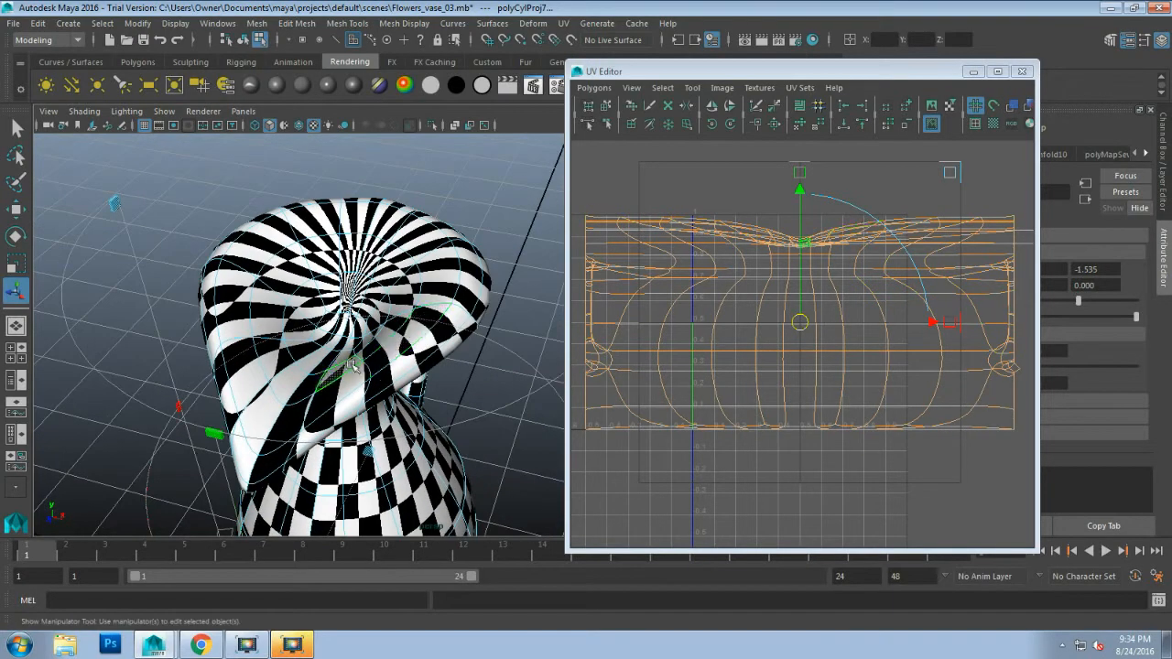
left_click_drag(380, 359, 325, 310, "alt")
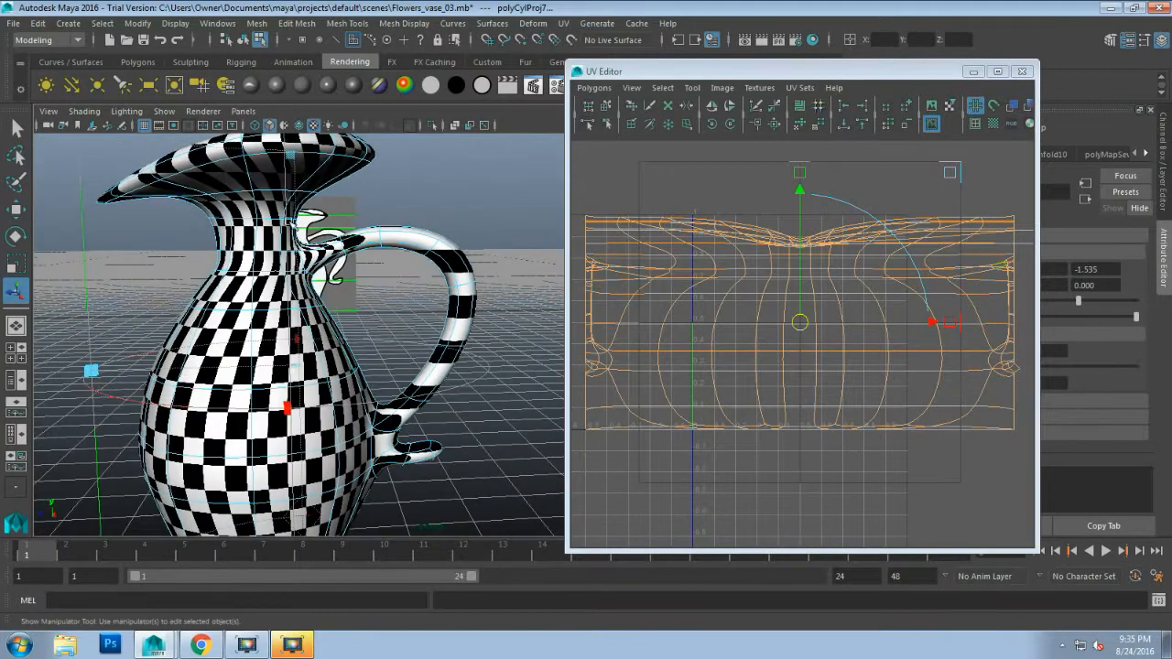
left_click_drag(292, 262, 397, 346, "alt")
Step: Show the whole vase in plain shaded display without its checker texture
scroll(397, 346, "down", 5)
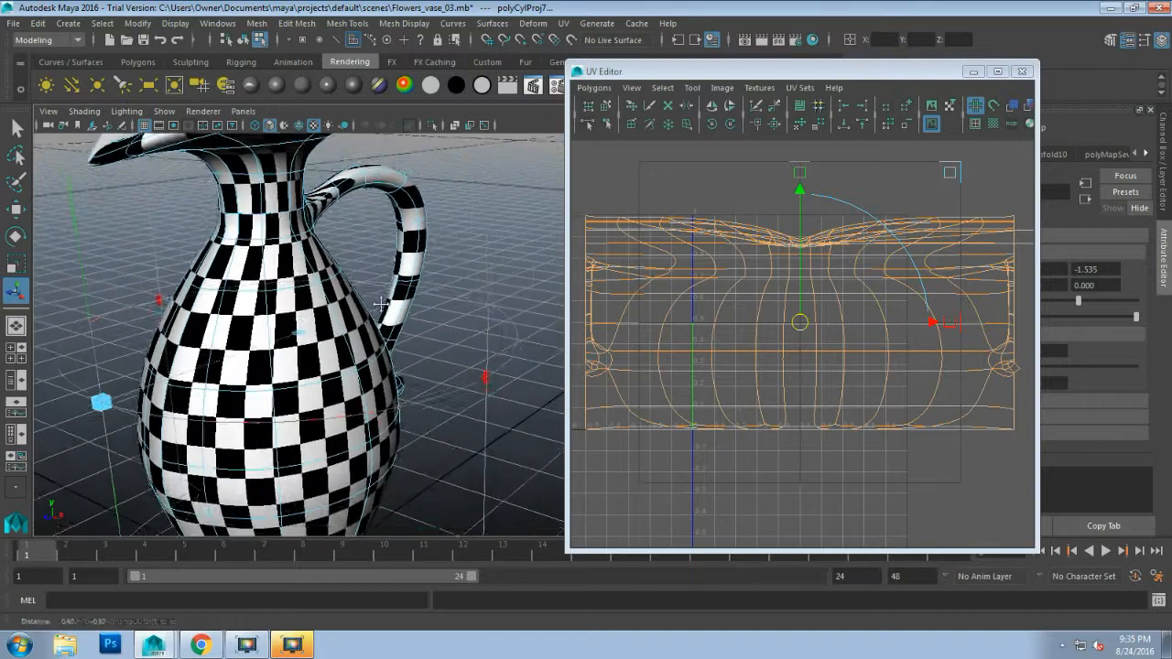
scroll(373, 346, "up", 2)
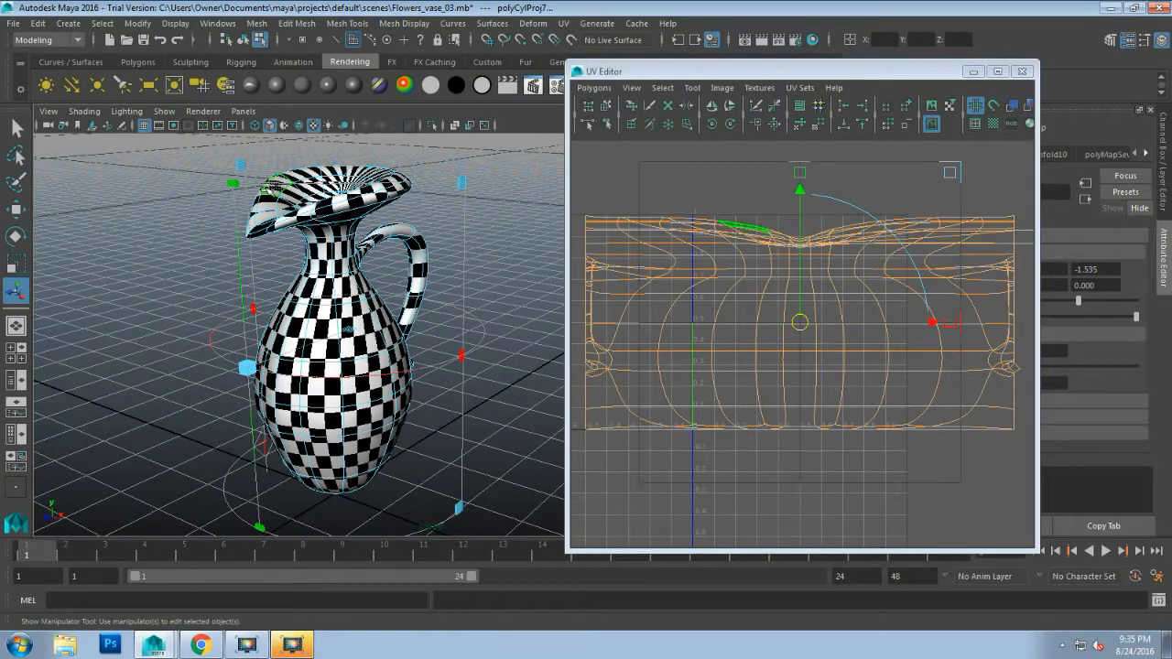
key("5")
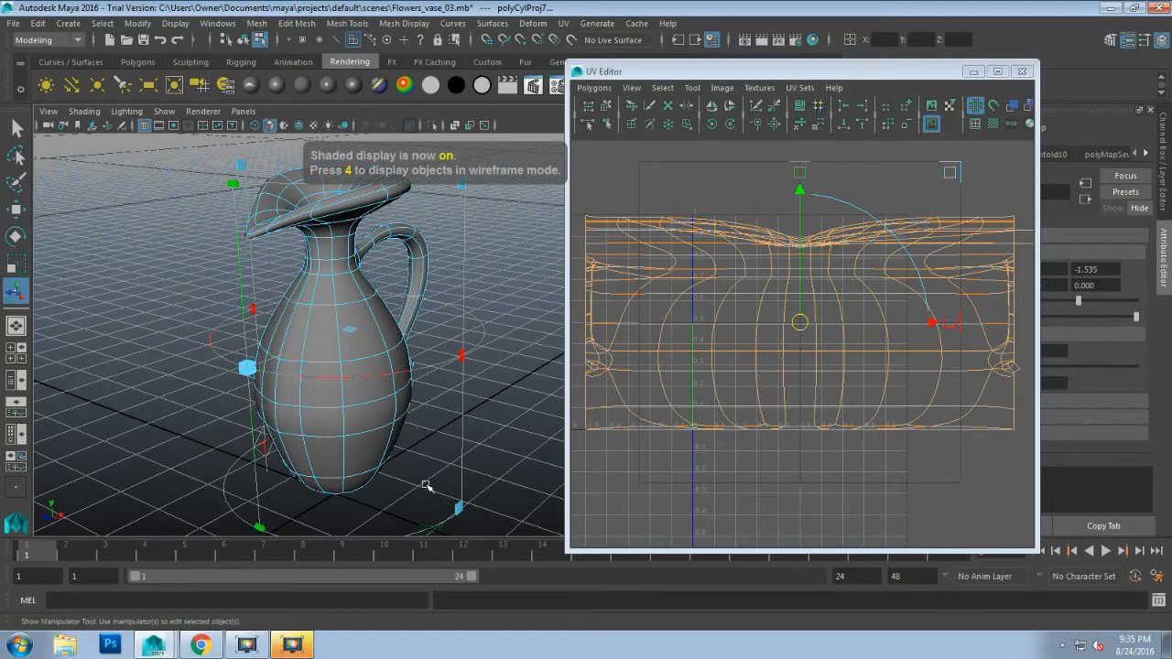
Step: Try repositioning and rescaling the cylindrical projection around the vase with its projection manipulator
left_click_drag(348, 366, 353, 403, "alt")
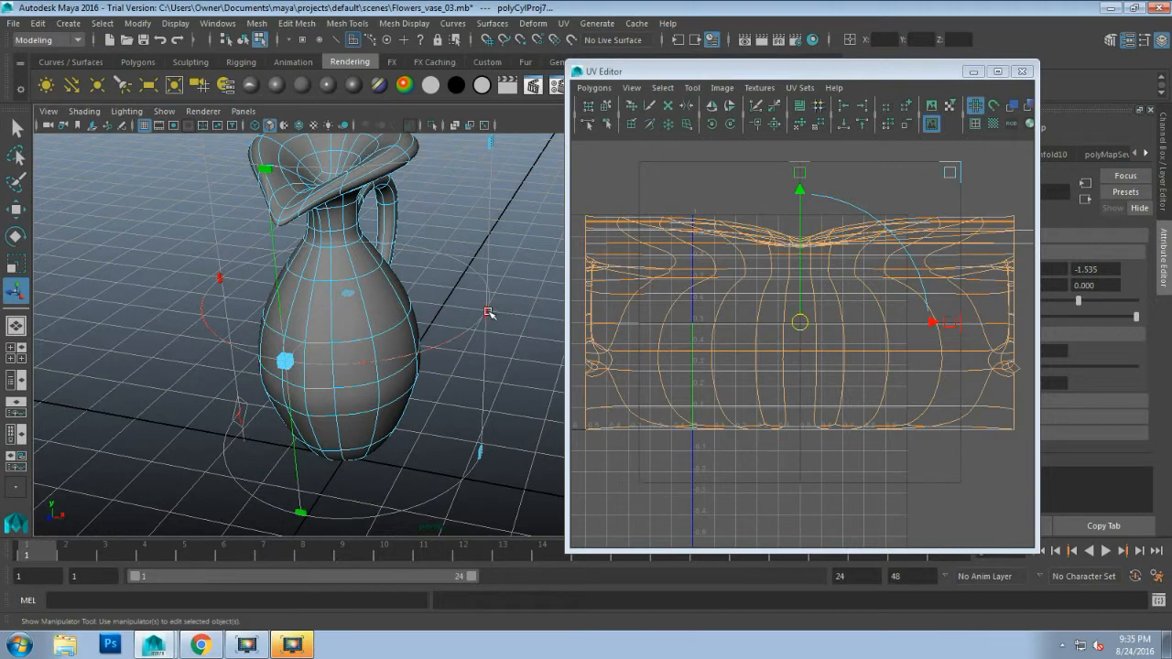
left_click(239, 415)
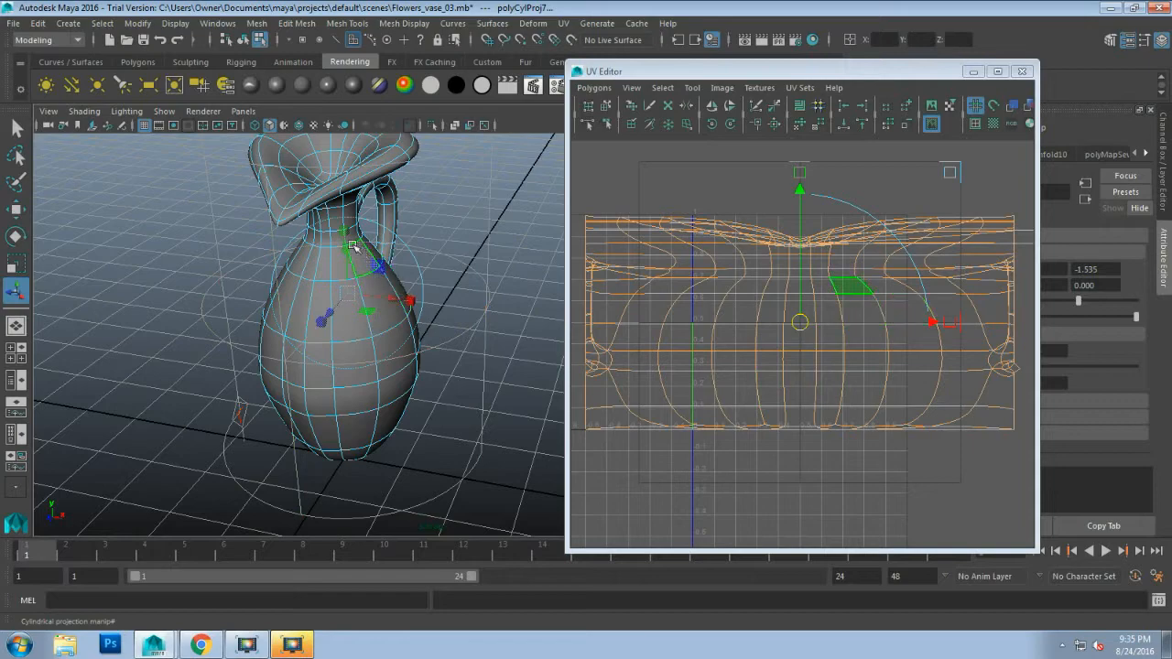
left_click_drag(330, 316, 351, 333)
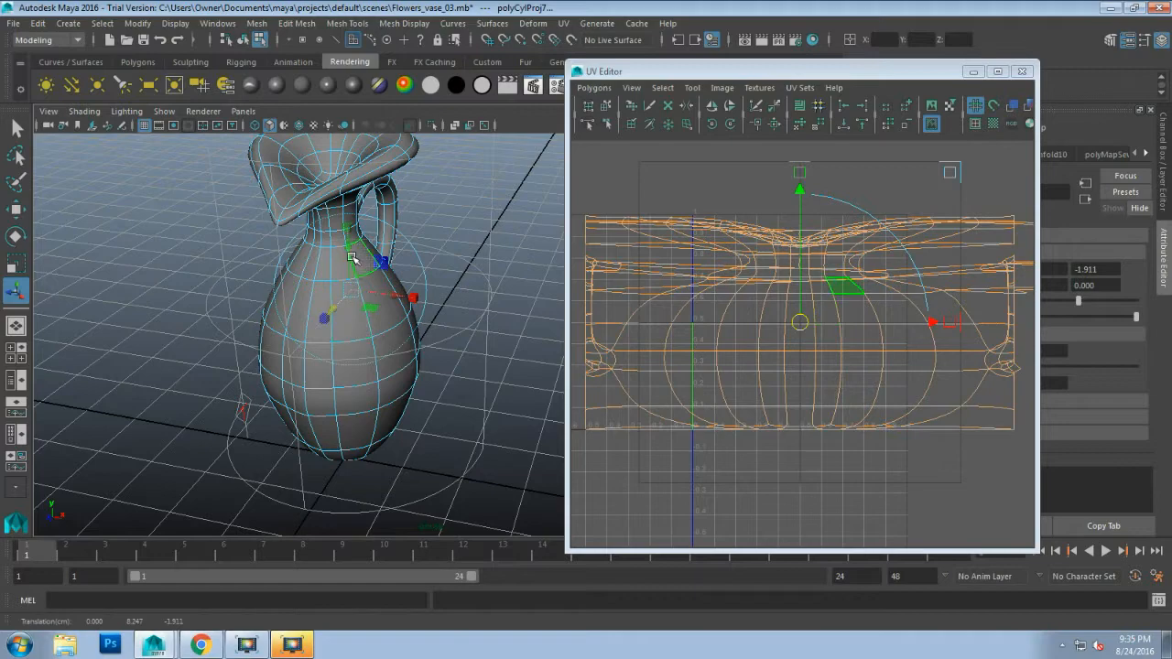
left_click_drag(347, 229, 329, 207)
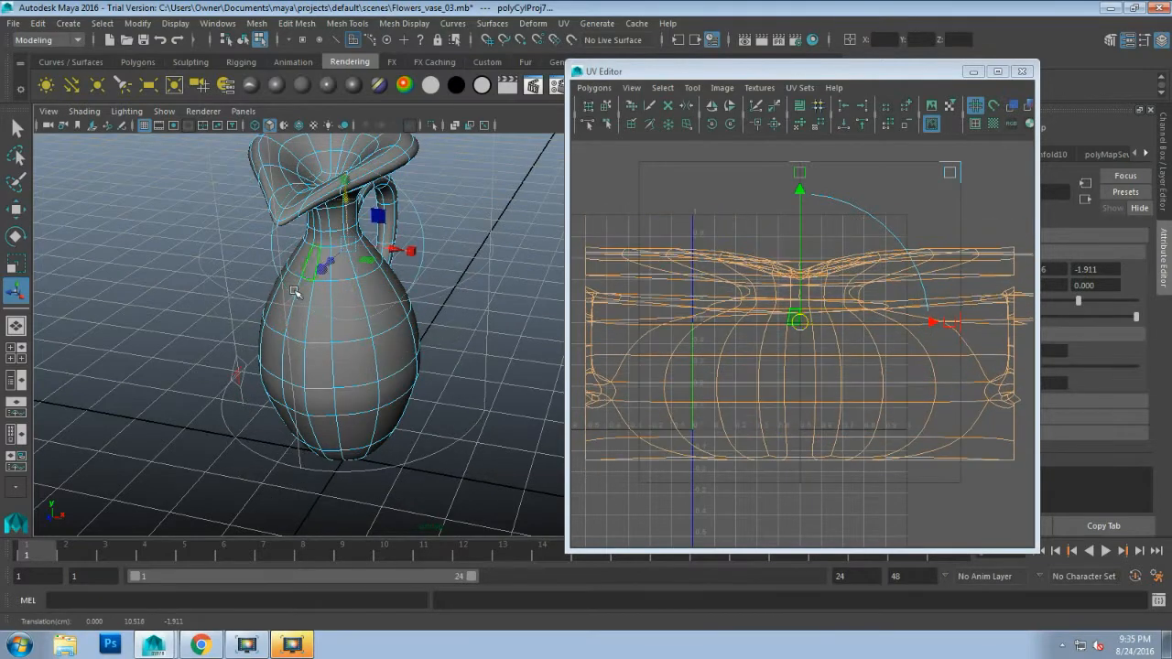
left_click(322, 269)
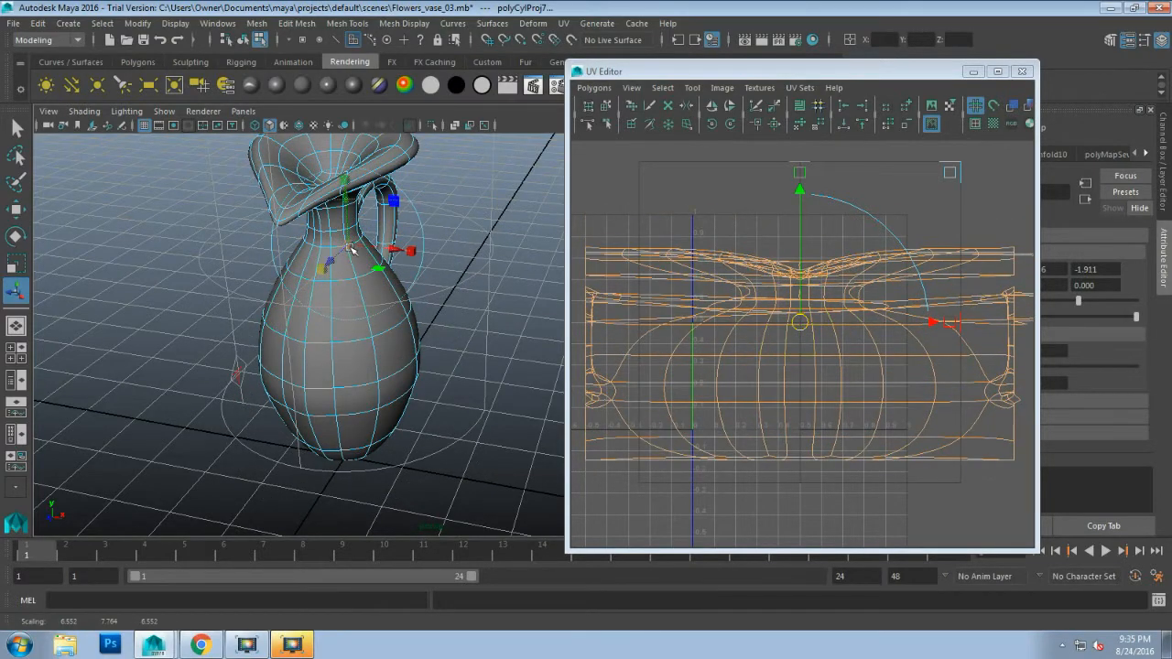
mouse_move(348, 247)
left_mouse_down()
mouse_move(384, 236)
mouse_move(332, 247)
mouse_move(379, 240)
mouse_move(351, 248)
left_mouse_up()
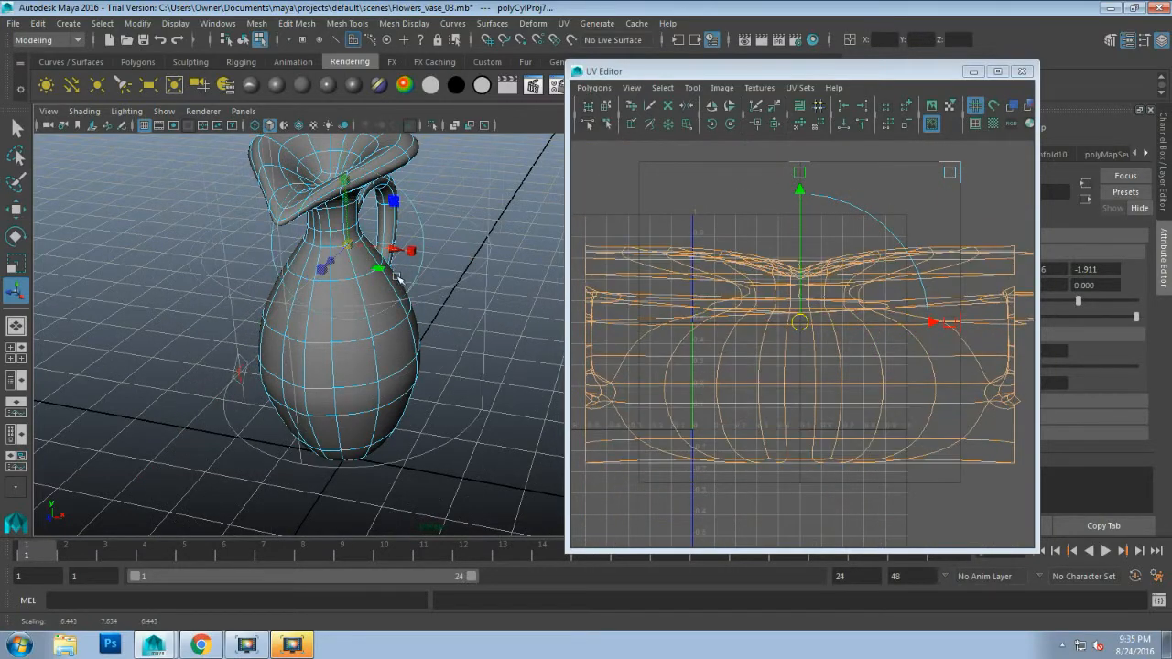
Step: Reapply a fresh cylindrical UV projection to the whole vase and bring up the UV Editor
scroll(400, 284, "down", 3)
left_click(567, 25)
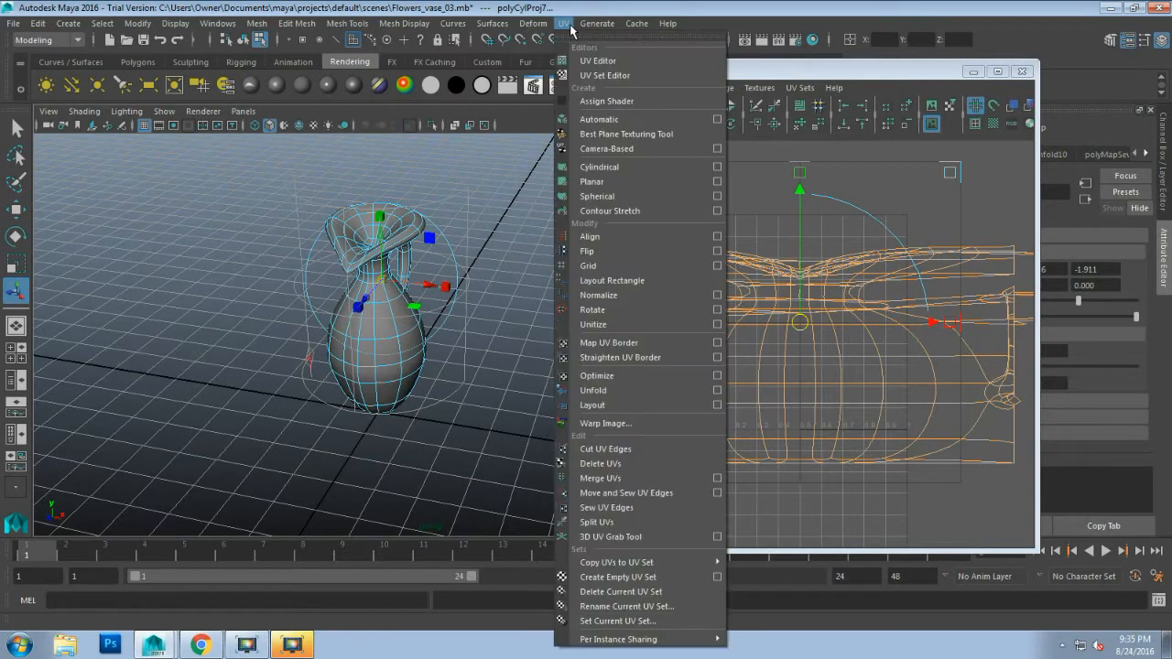
left_click(632, 168)
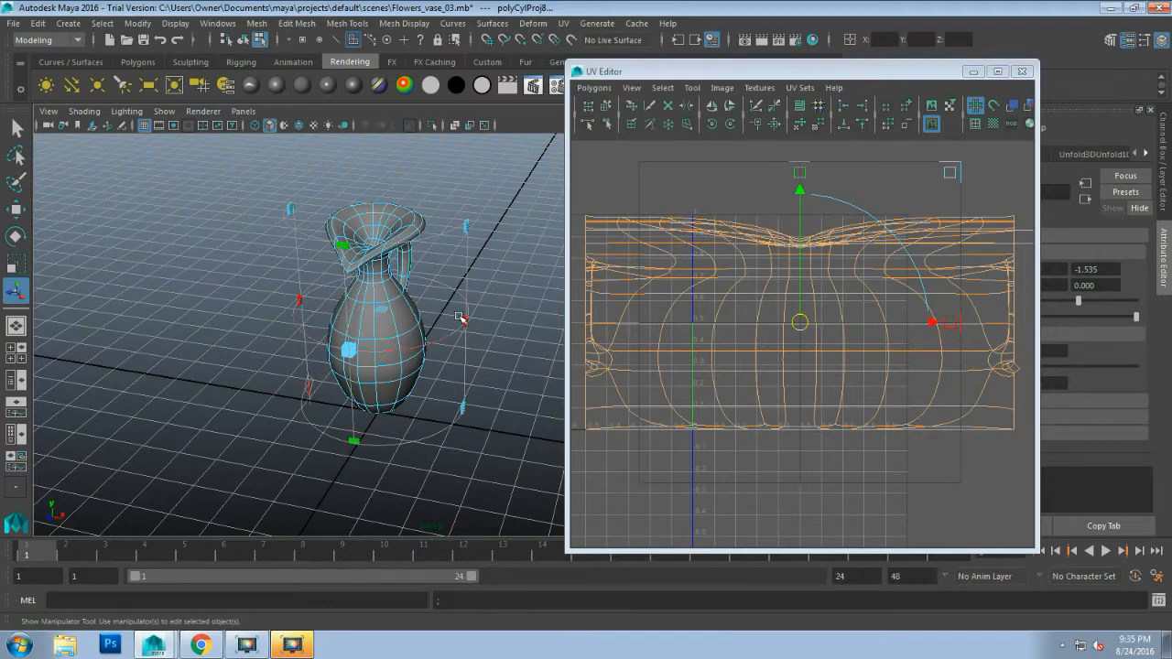
scroll(458, 325, "up", 5)
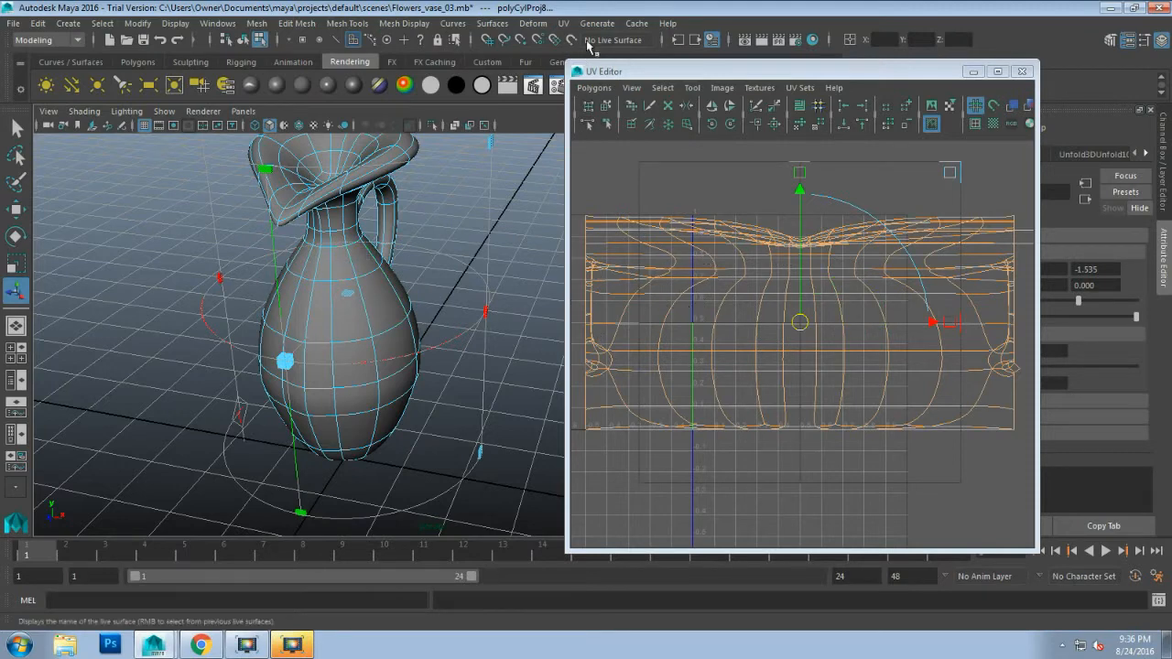
left_click(563, 23)
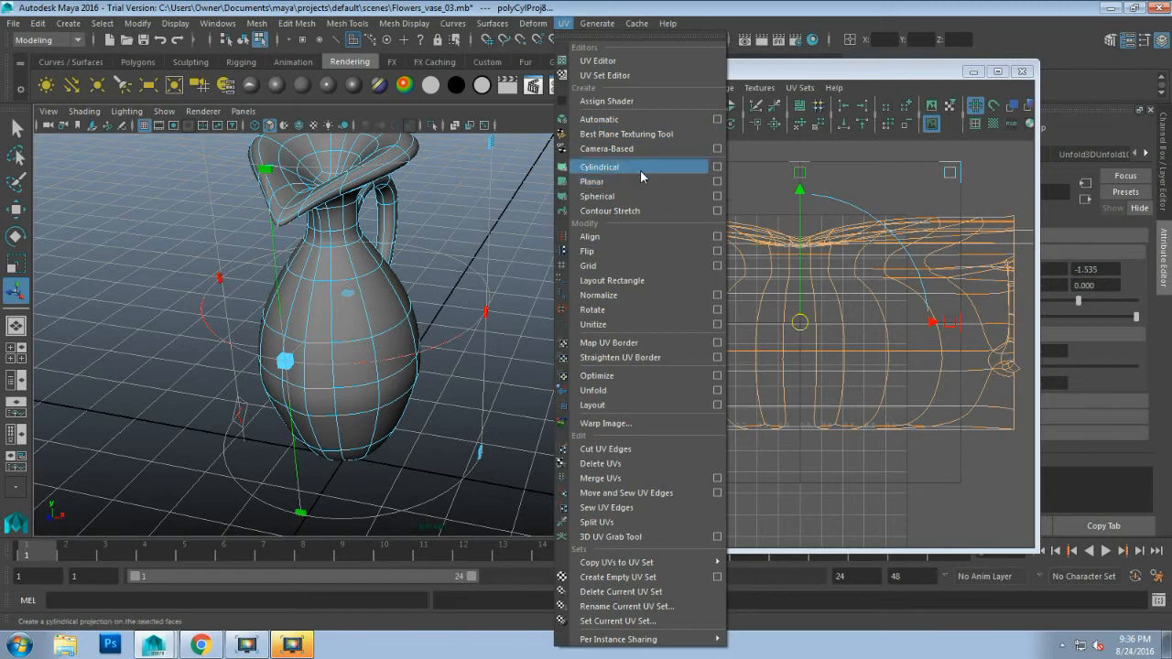
left_click(598, 61)
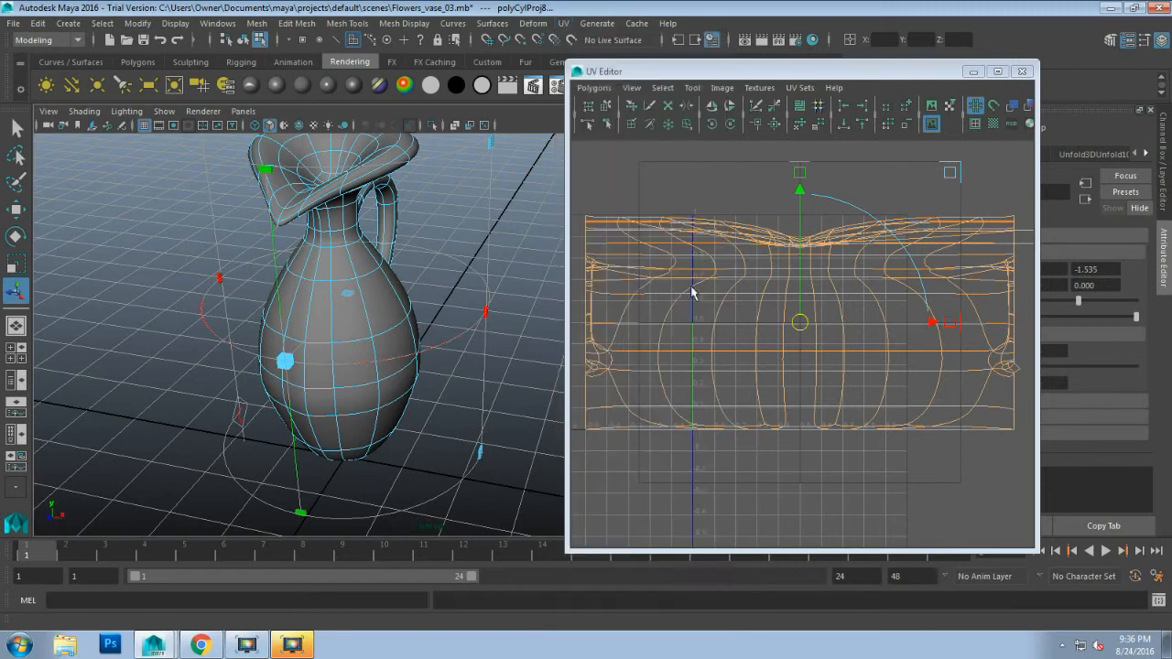
Step: Show the whole vase from the side of its handle with the checker texture displayed
left_click_drag(447, 235, 375, 235, "alt")
middle_click_drag(386, 227, 433, 278, "alt")
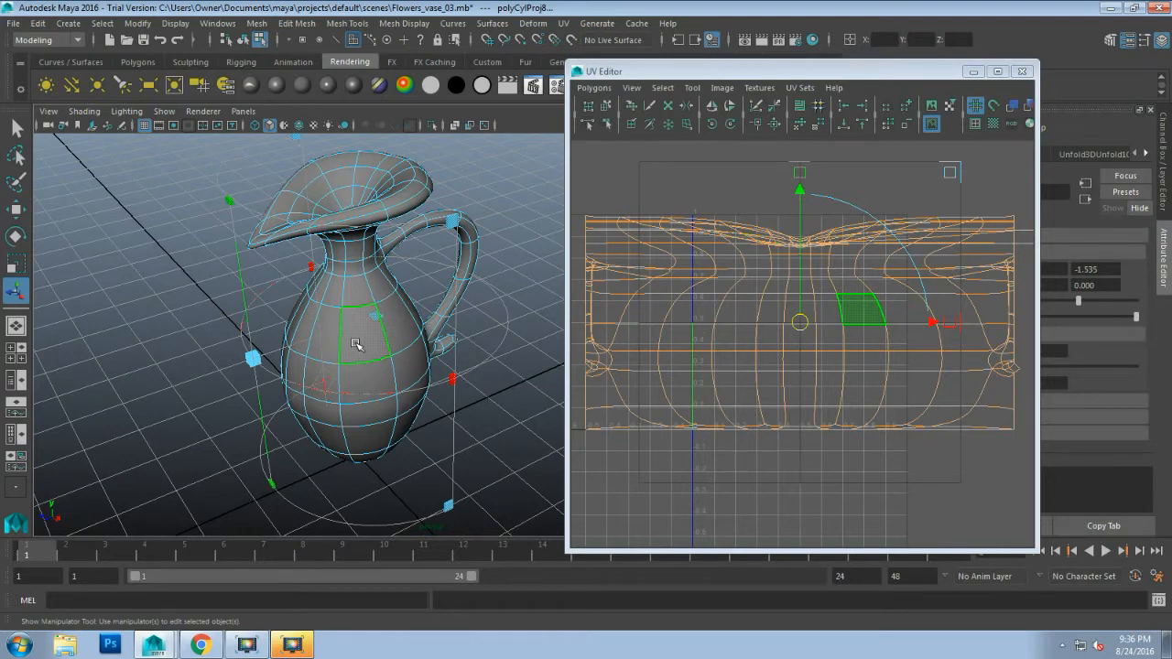
key("6")
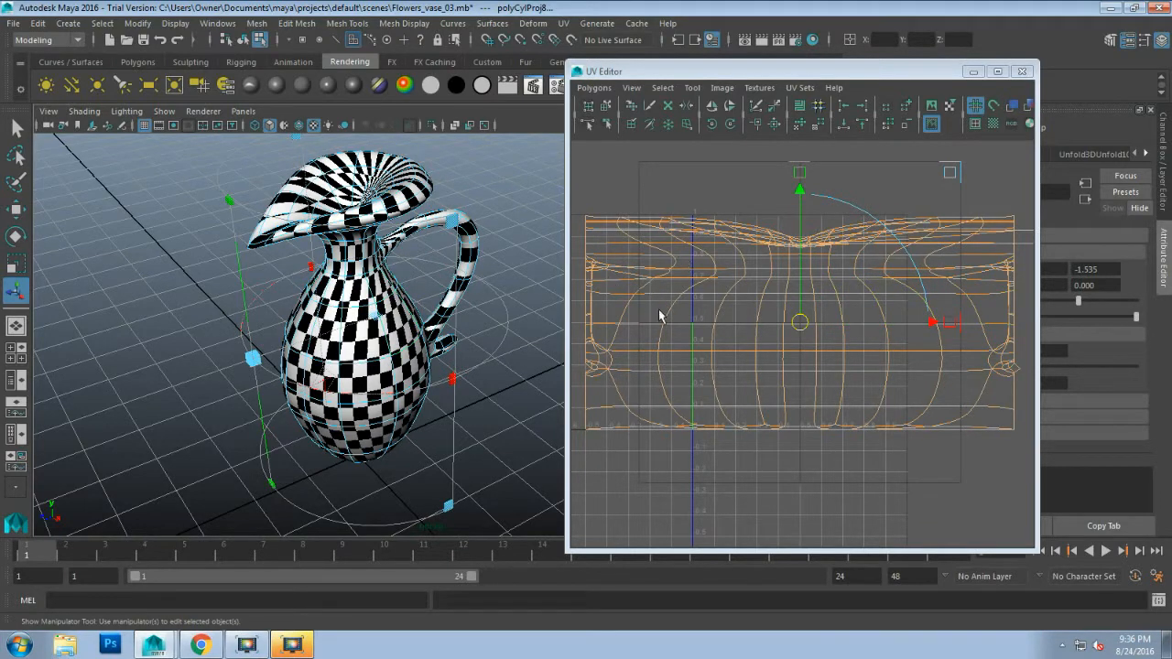
Step: Examine the overlapping handle and body faces along the outer edge of the UV layout, comparing them with the checkered vase
middle_click_drag(647, 324, 732, 317, "alt")
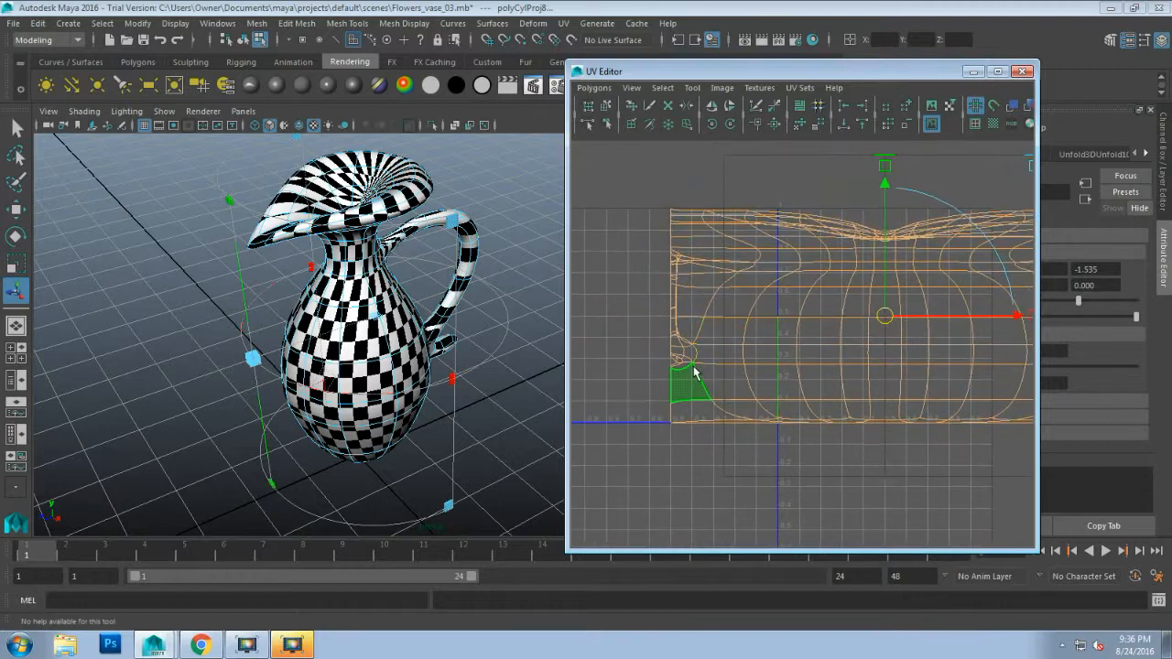
scroll(693, 367, "up", 5)
middle_click_drag(630, 326, 837, 330, "alt")
scroll(742, 369, "down", 6)
scroll(742, 369, "up", 10)
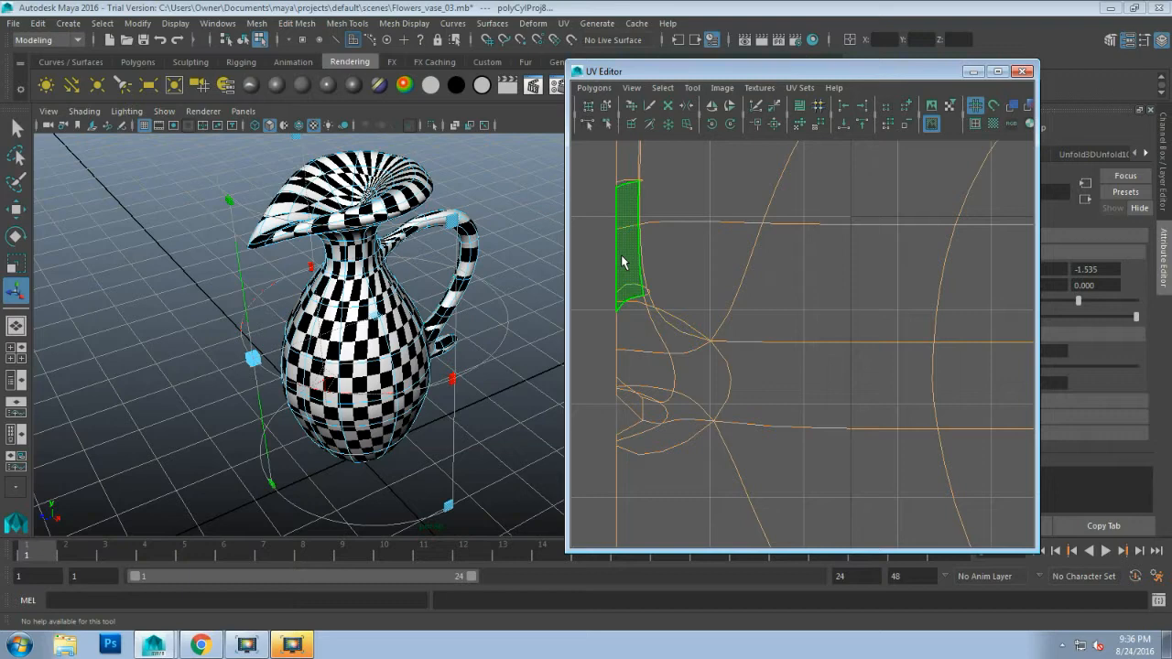
left_click_drag(515, 296, 555, 308, "alt")
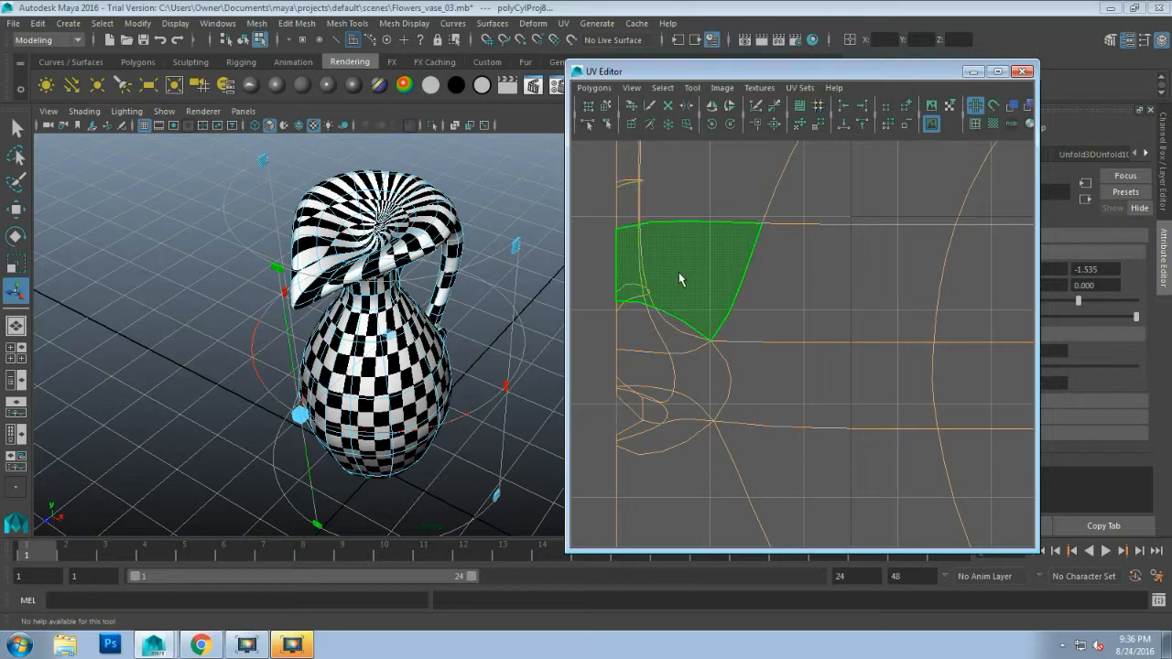
scroll(686, 288, "down", 5)
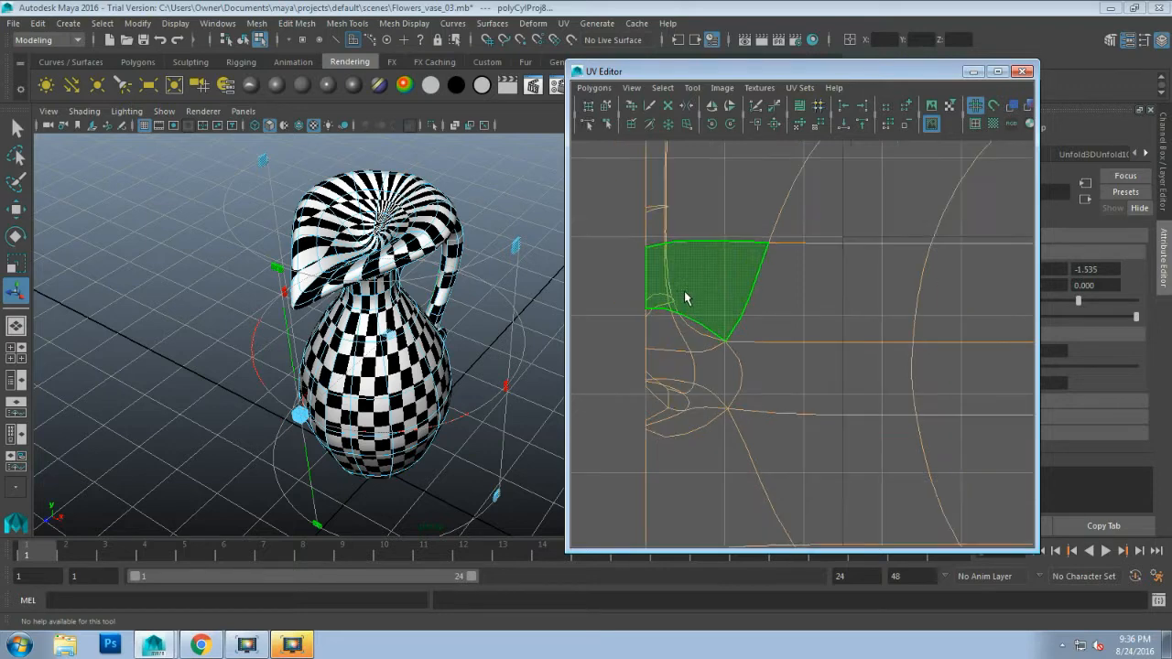
middle_click_drag(781, 261, 709, 396, "alt")
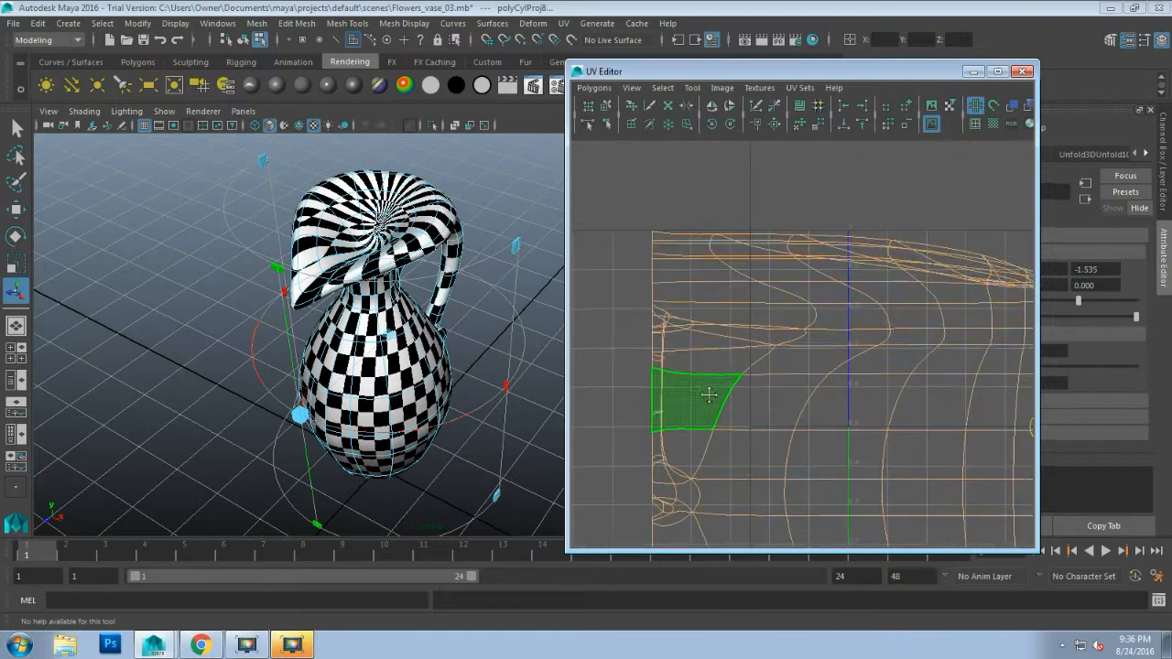
Step: Examine the compressed rim UVs along the layout's upper edge, plus the overlapping UVs where the handle joins the neck
middle_click_drag(771, 297, 733, 341, "alt")
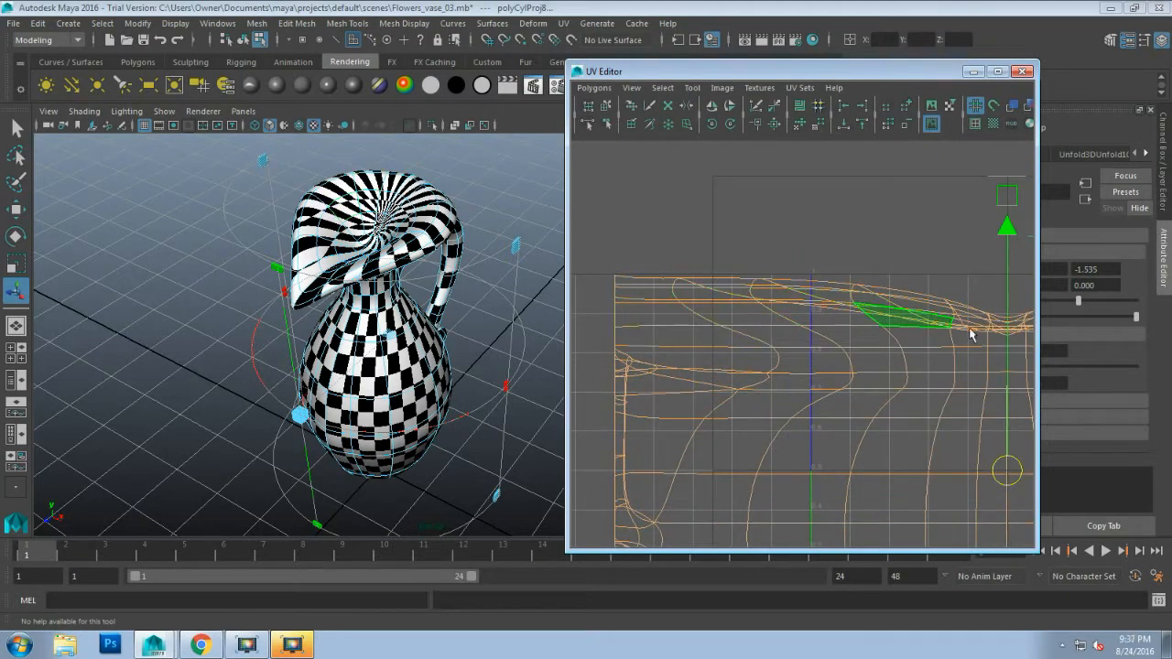
middle_click_drag(978, 340, 829, 362, "alt")
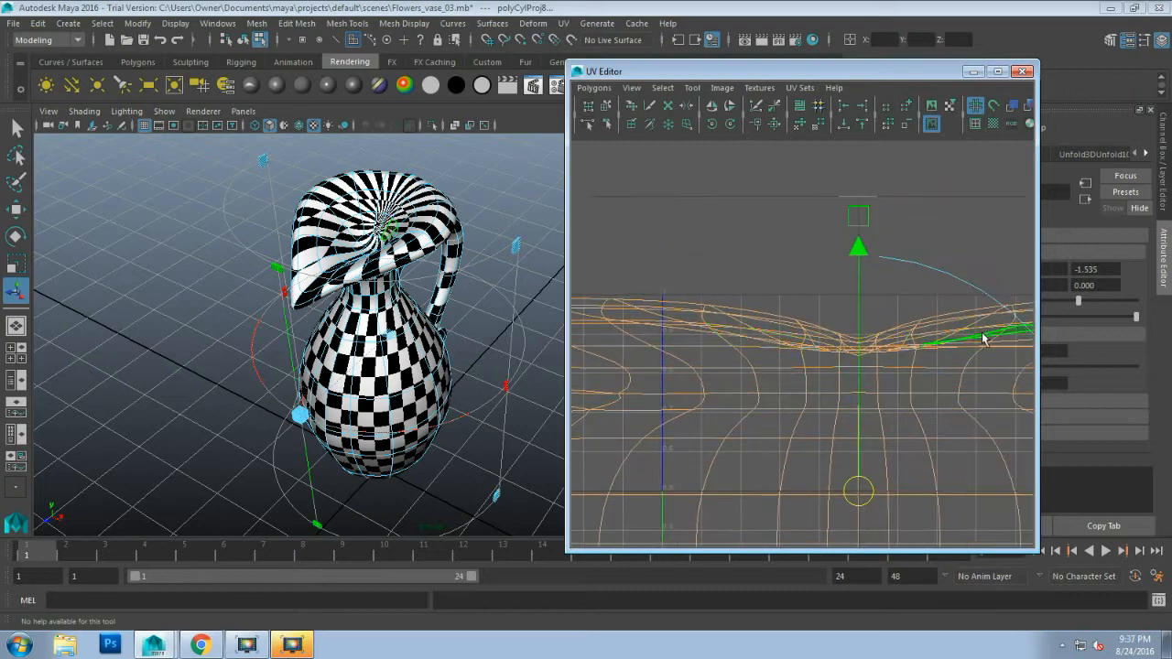
middle_click_drag(971, 337, 829, 322, "alt")
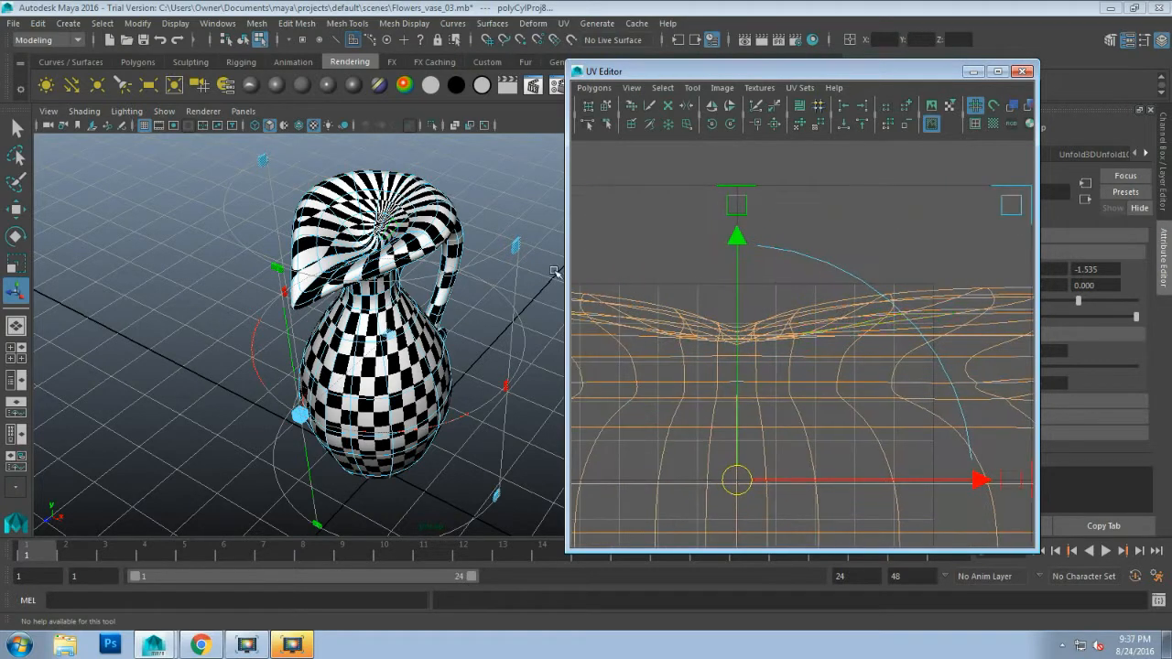
right_click_drag(724, 342, 682, 423, "alt")
middle_click_drag(682, 423, 722, 377, "alt")
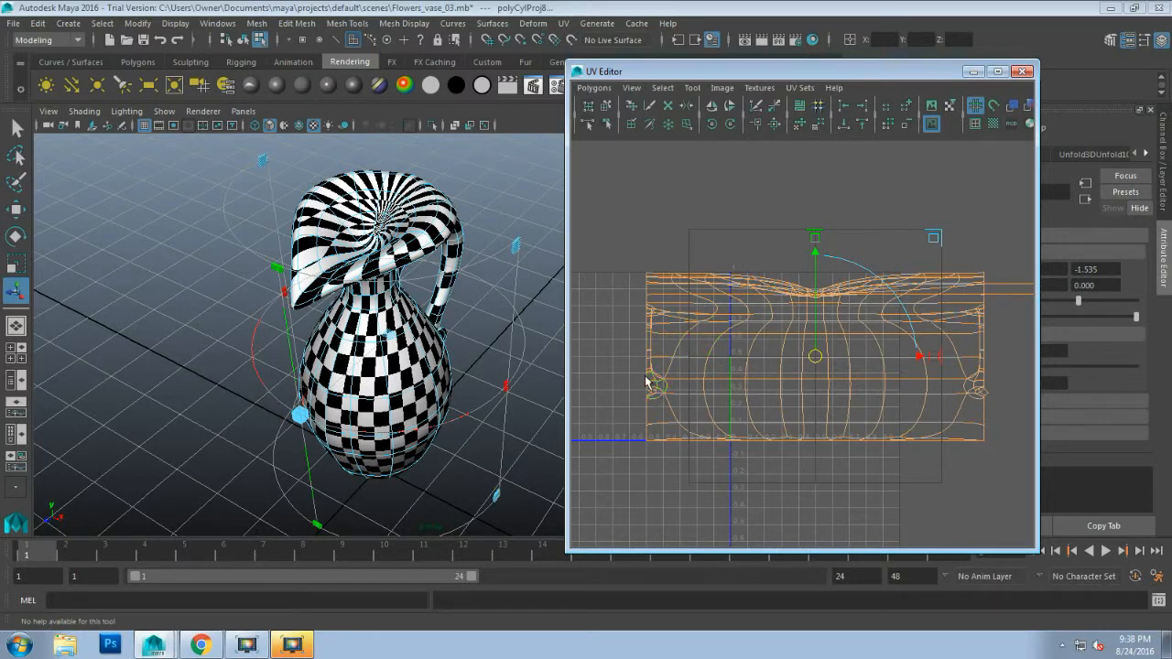
scroll(648, 416, "up", 4)
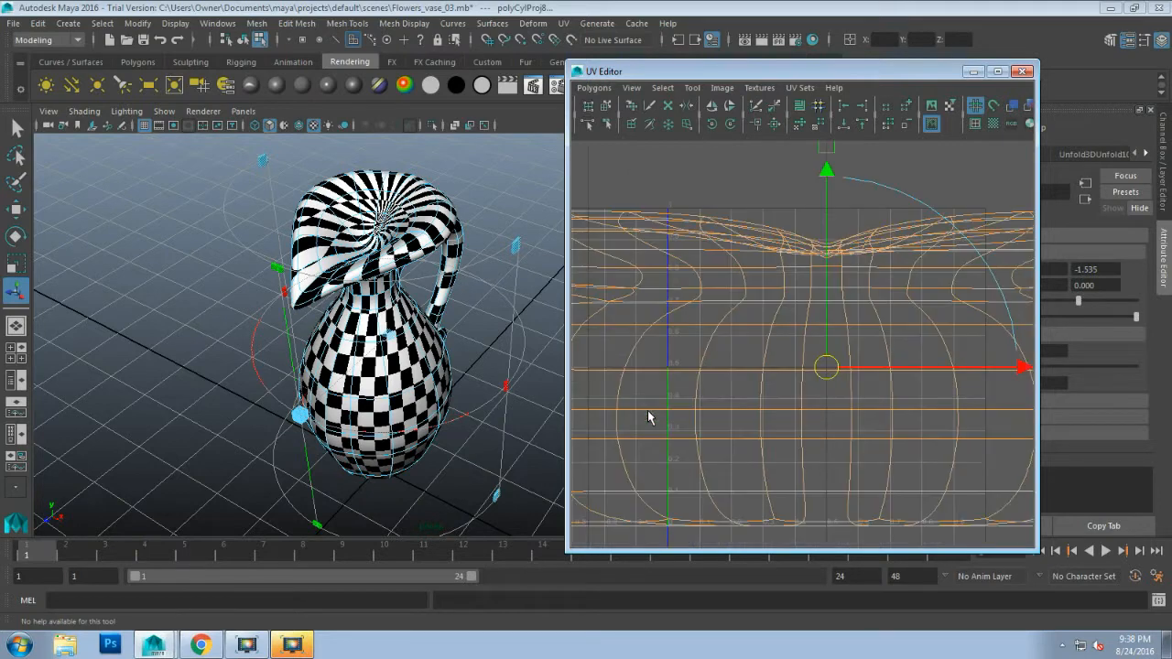
scroll(648, 417, "up", 2)
middle_click_drag(650, 398, 941, 348, "alt")
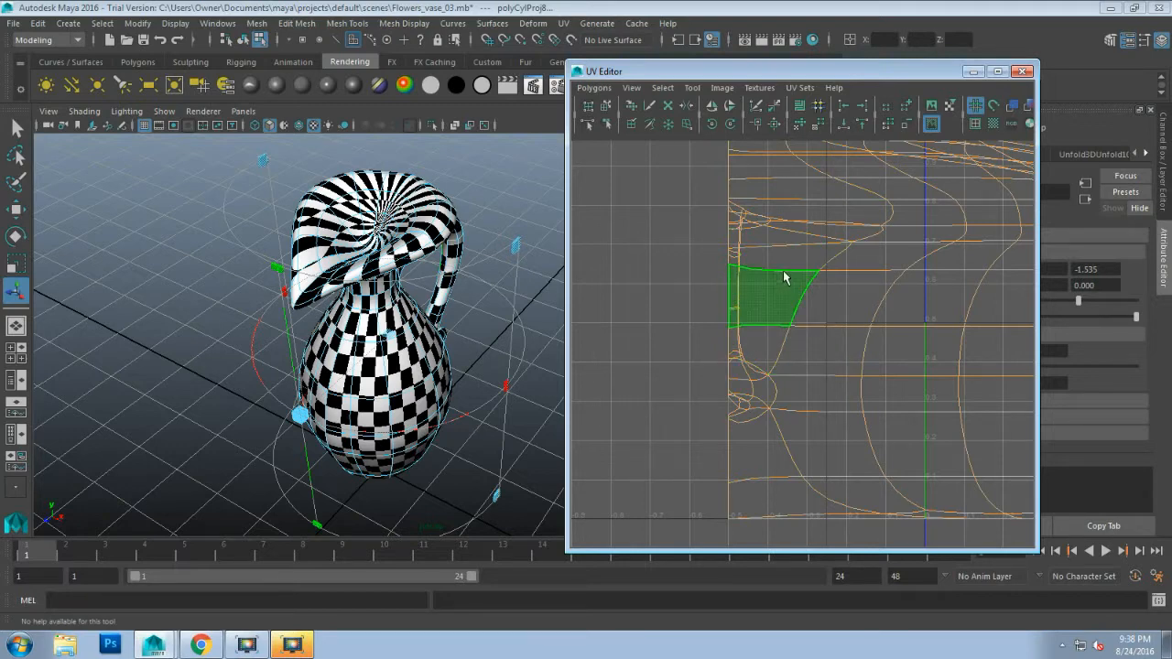
middle_click_drag(821, 272, 714, 287, "alt")
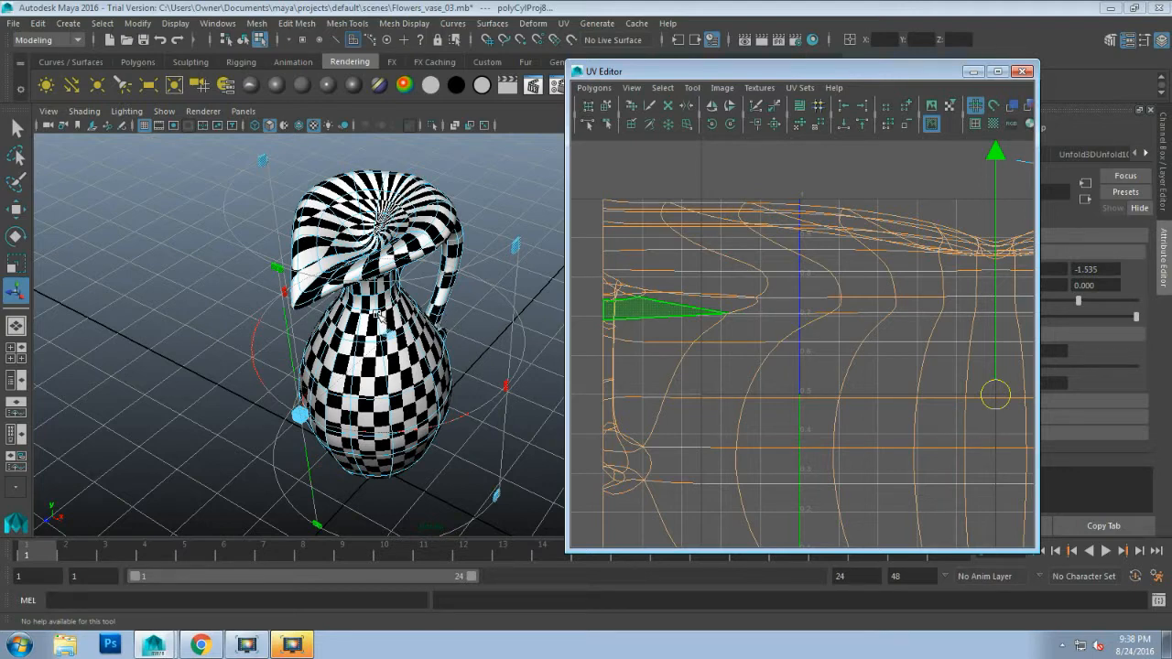
Step: Show the vase in plain shaded display and switch its selection to object mode
key("5")
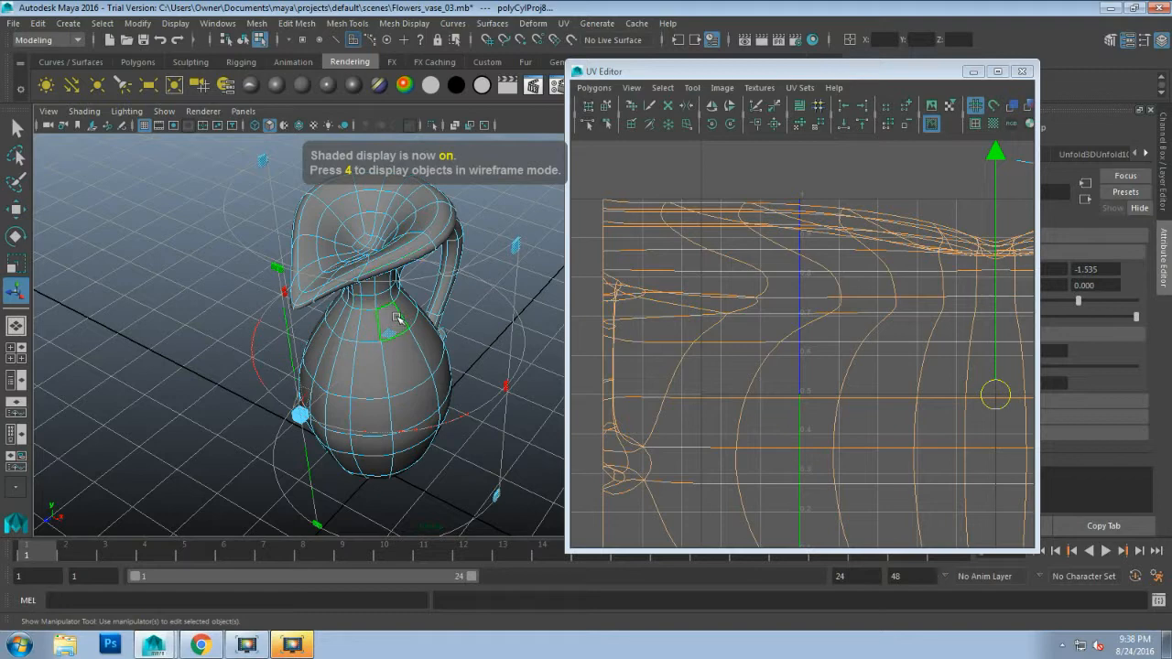
scroll(398, 316, "up", 5)
right_click(405, 305)
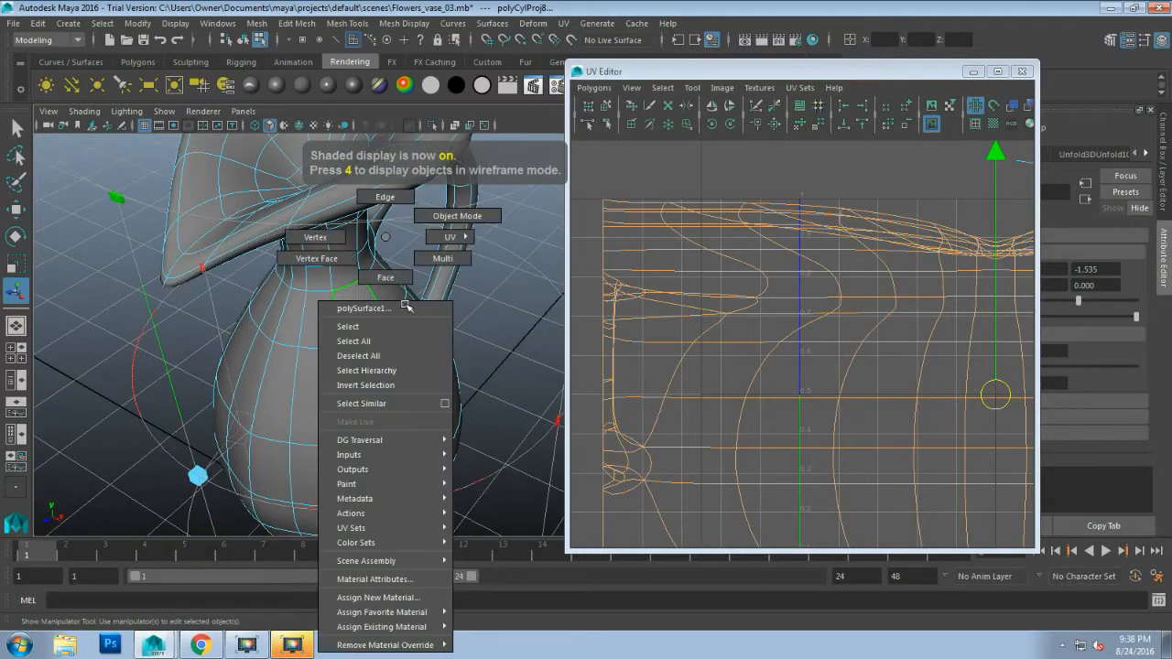
left_click(457, 216)
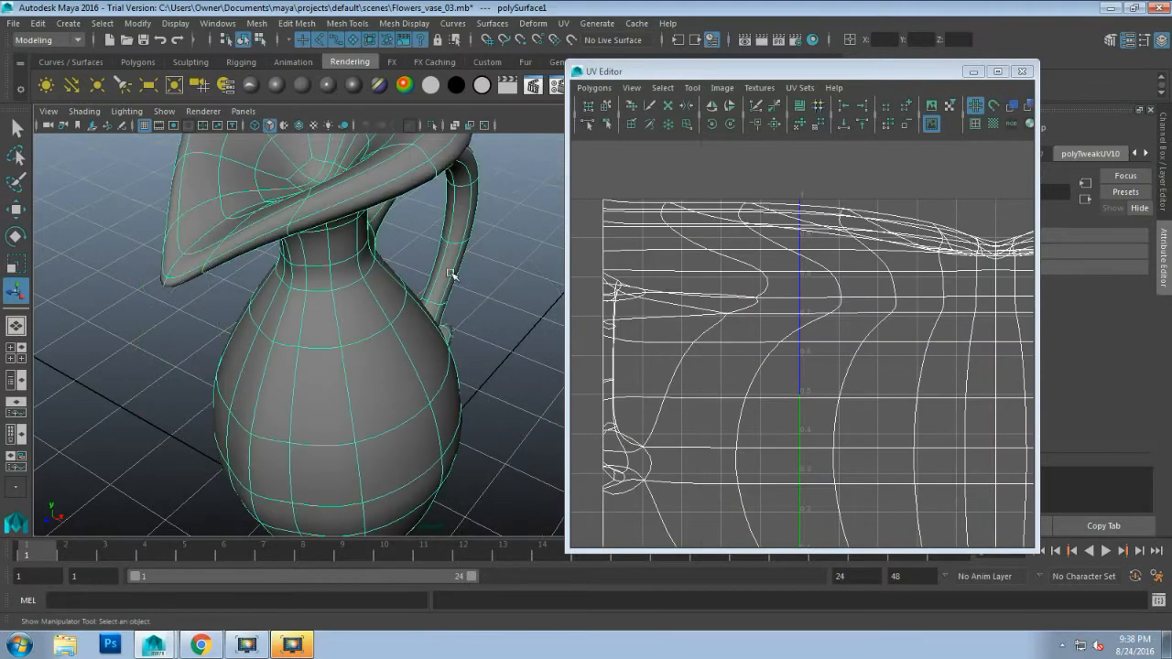
Step: Examine the mesh topology where the upper end of the handle joins the vase's neck
left_click_drag(463, 273, 385, 240, "alt")
scroll(403, 147, "up", 2)
middle_click_drag(421, 137, 391, 147, "alt")
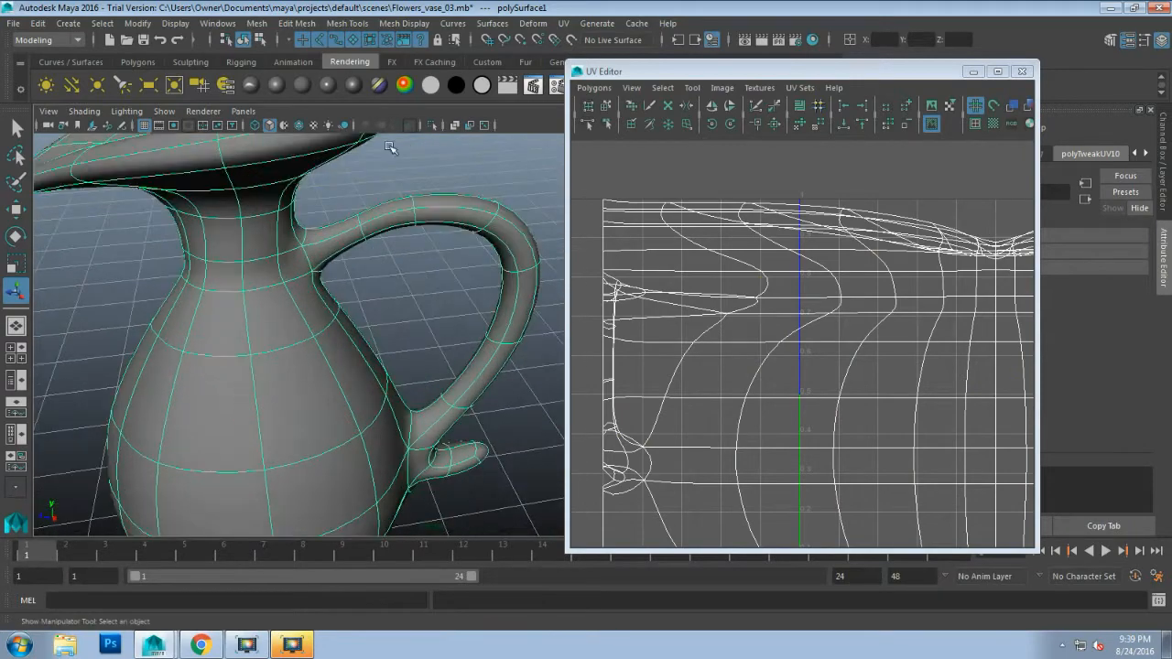
scroll(315, 288, "up", 3)
middle_click_drag(287, 248, 419, 314, "alt")
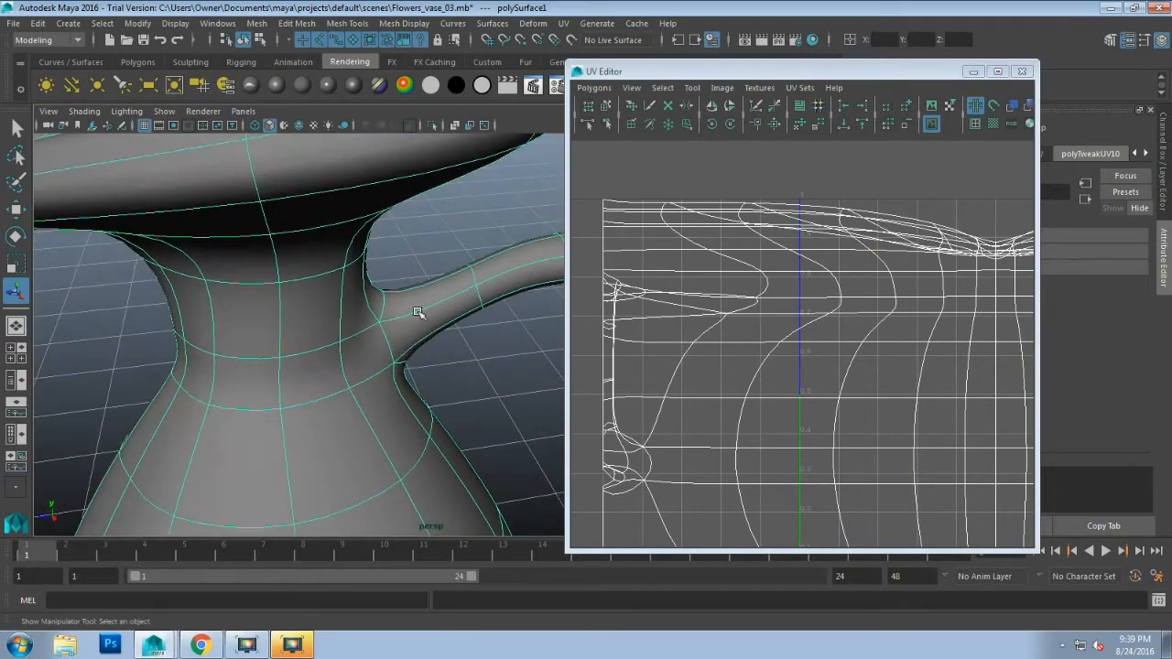
left_click_drag(447, 369, 306, 316, "alt")
middle_click_drag(307, 316, 304, 314, "alt")
scroll(304, 314, "up", 2)
left_click_drag(419, 327, 389, 342, "alt")
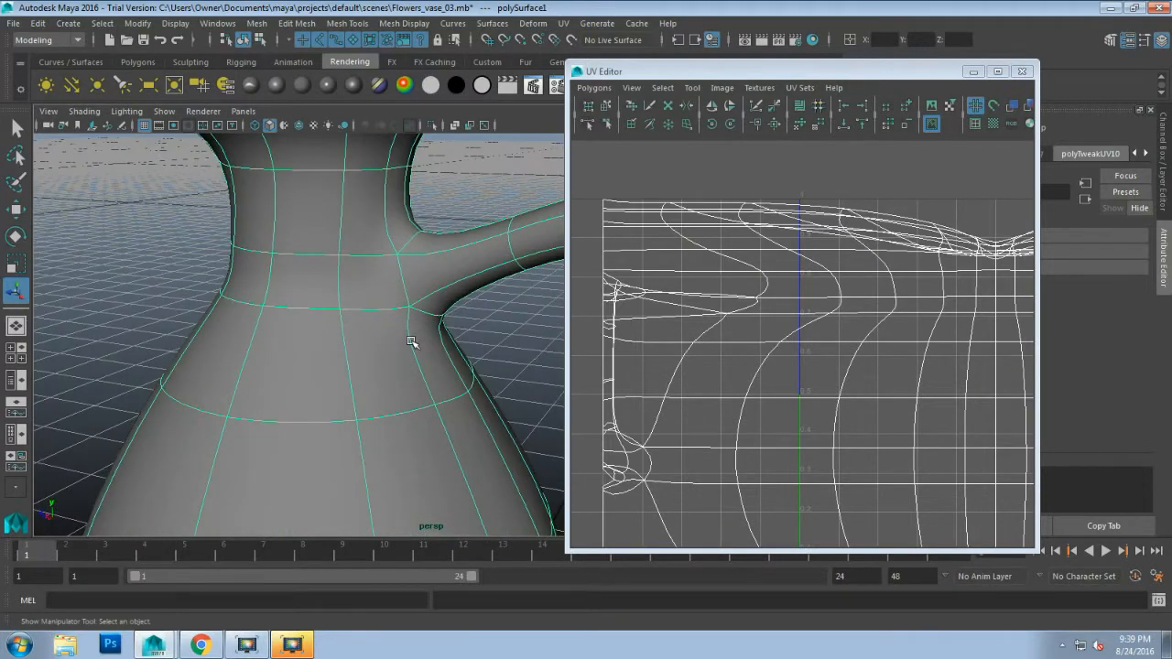
Step: Display the checker texture and examine its stretching on the vase's body, neck and handle junction
key("6")
scroll(391, 386, "down", 3)
scroll(391, 385, "up", 2)
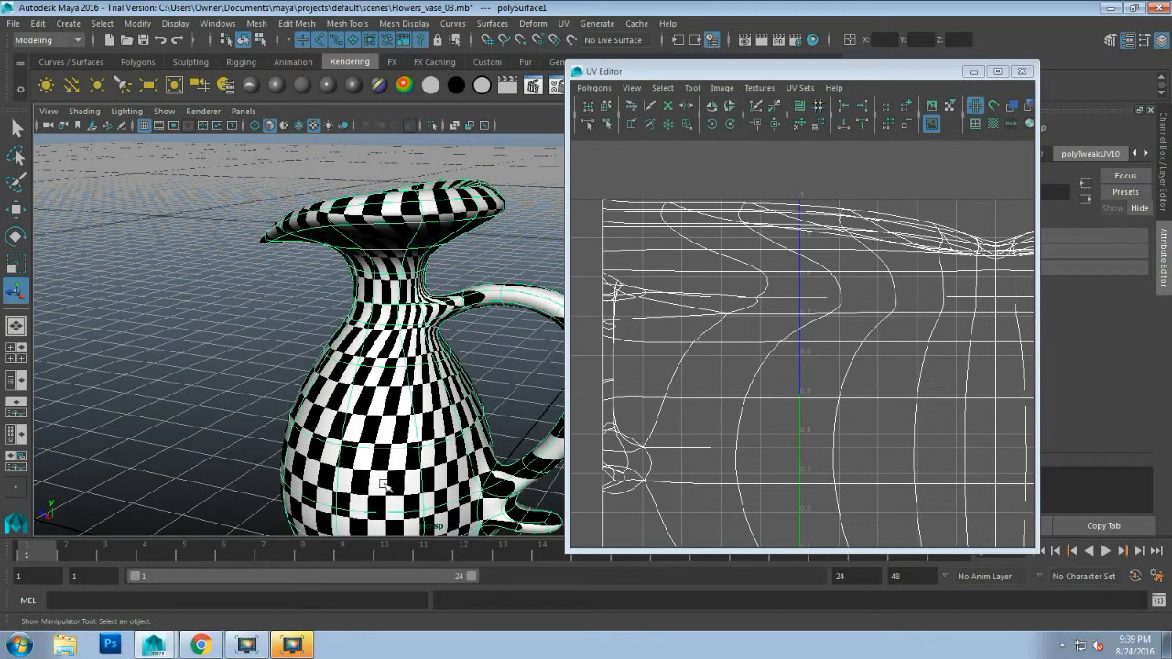
left_click_drag(392, 441, 439, 427, "alt")
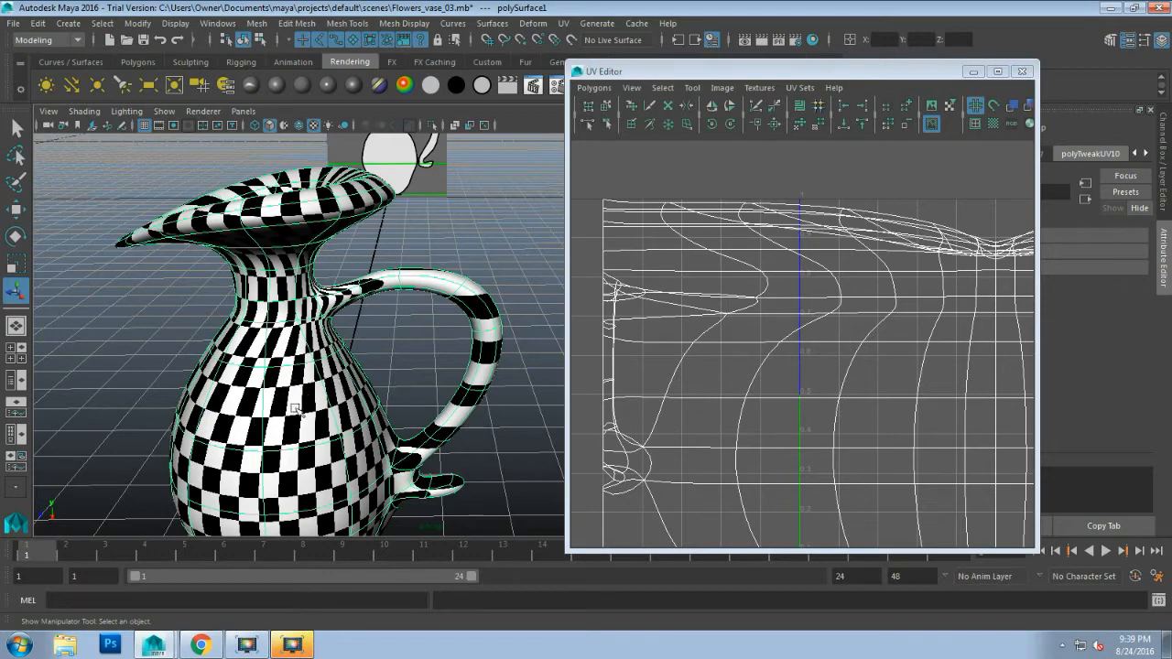
scroll(320, 419, "up", 6)
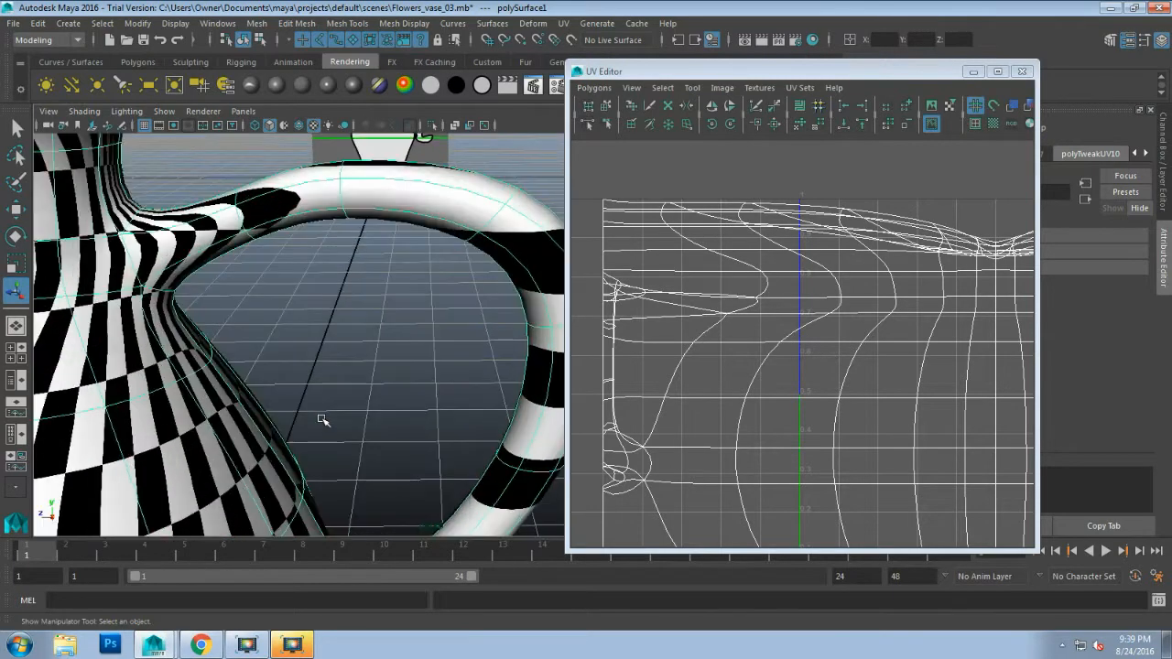
scroll(320, 420, "down", 5)
scroll(320, 419, "up", 3)
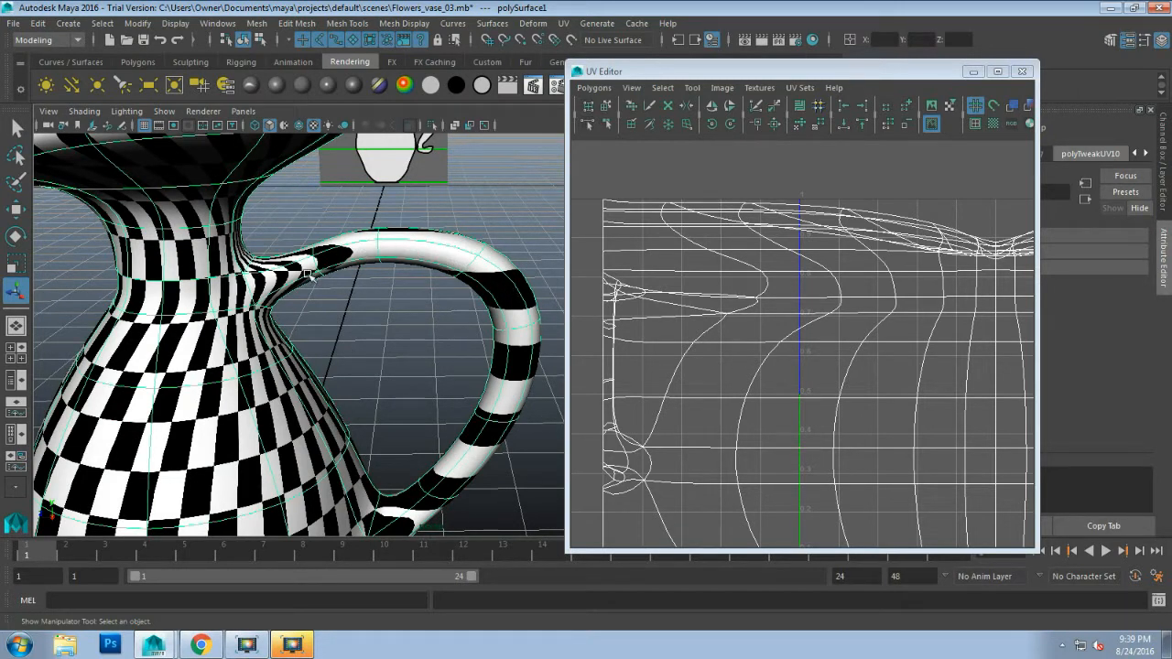
Step: Examine the checker pattern down the vase's body, along the handle and around its upper junction with the neck
middle_click_drag(249, 479, 252, 313, "alt")
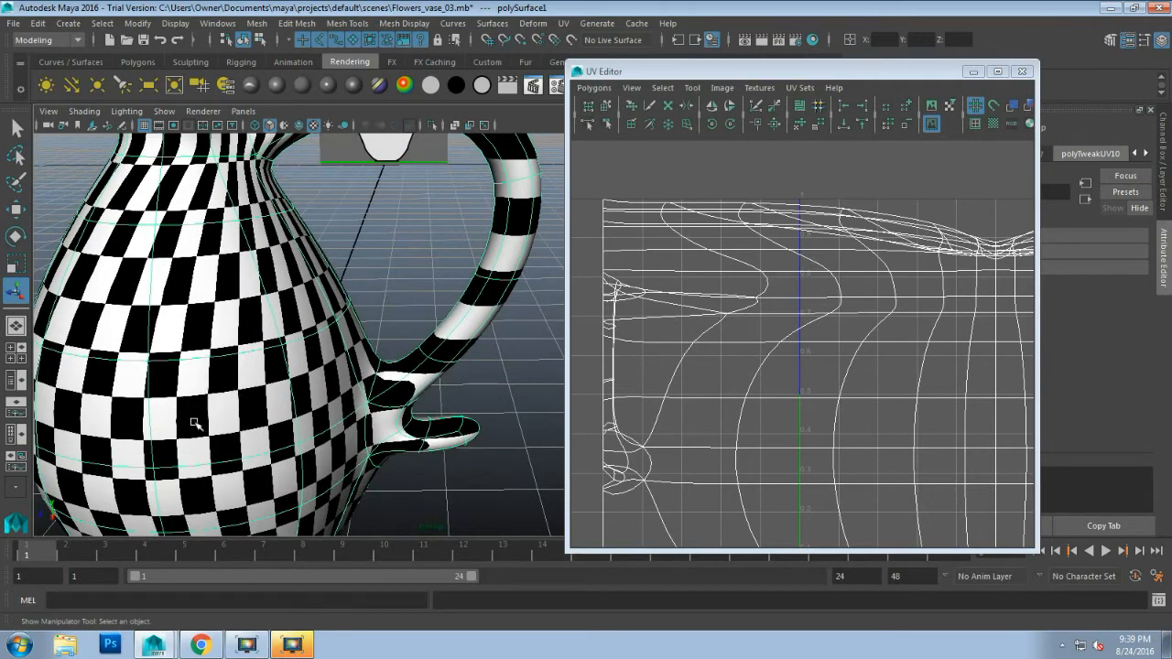
middle_click_drag(209, 286, 250, 407, "alt")
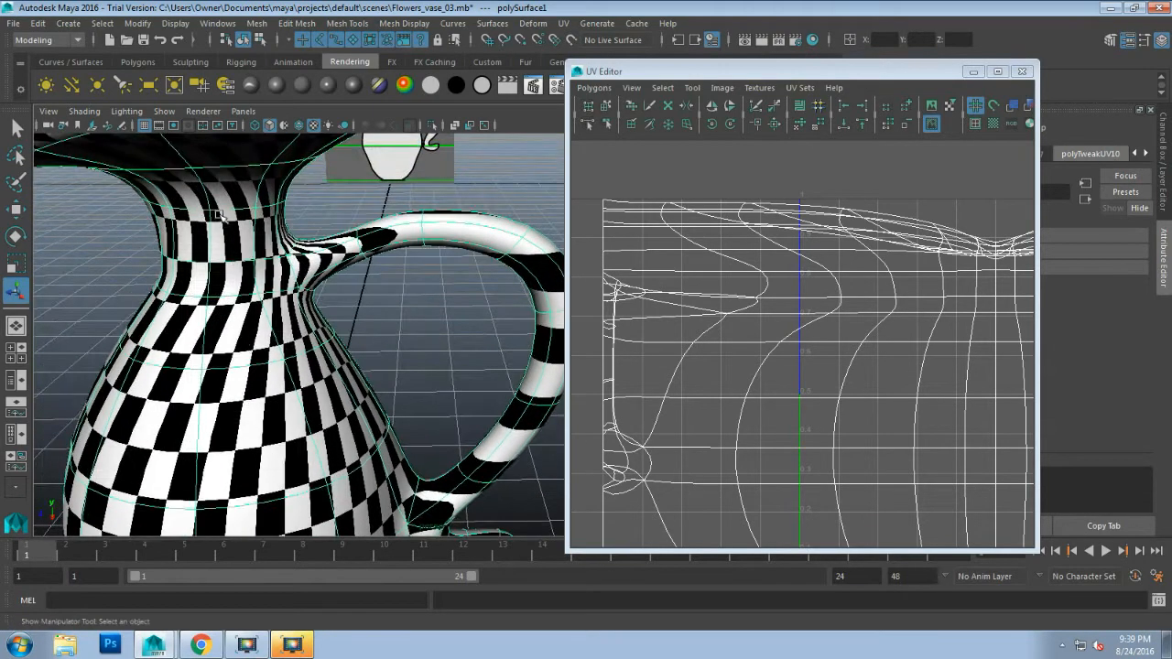
left_click_drag(406, 326, 345, 331, "alt")
scroll(354, 289, "up", 3)
middle_click_drag(358, 246, 410, 365, "alt")
Step: Show the vase in plain shaded display and select the full ring of edges where the handle's upper end joins the neck
key("5")
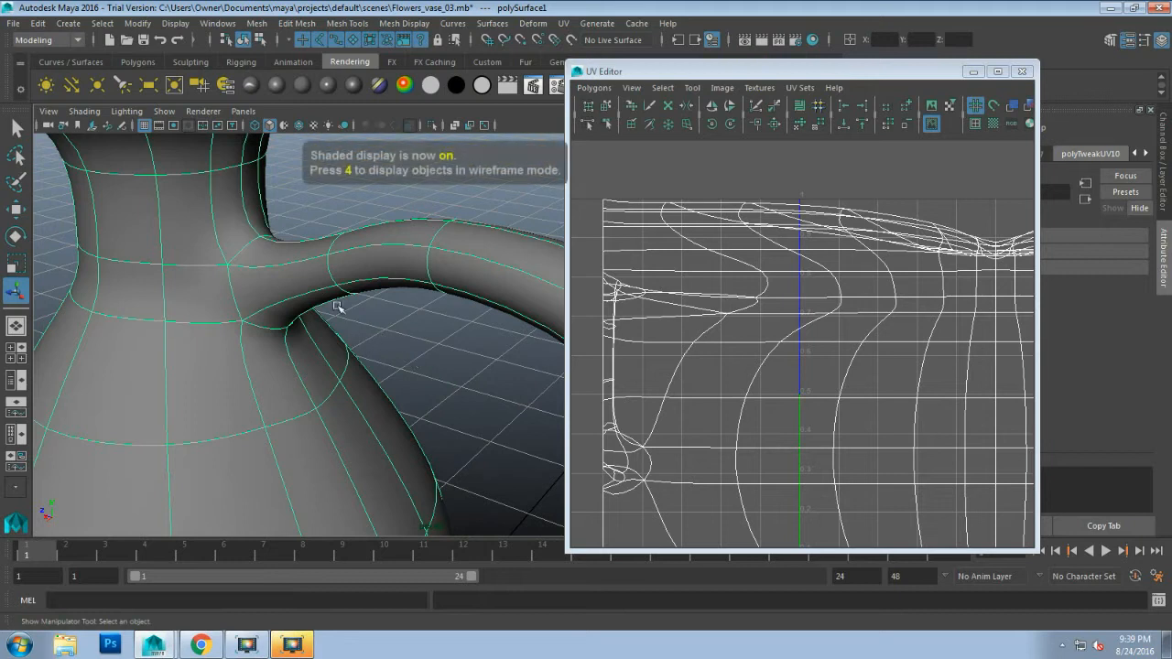
key("F10")
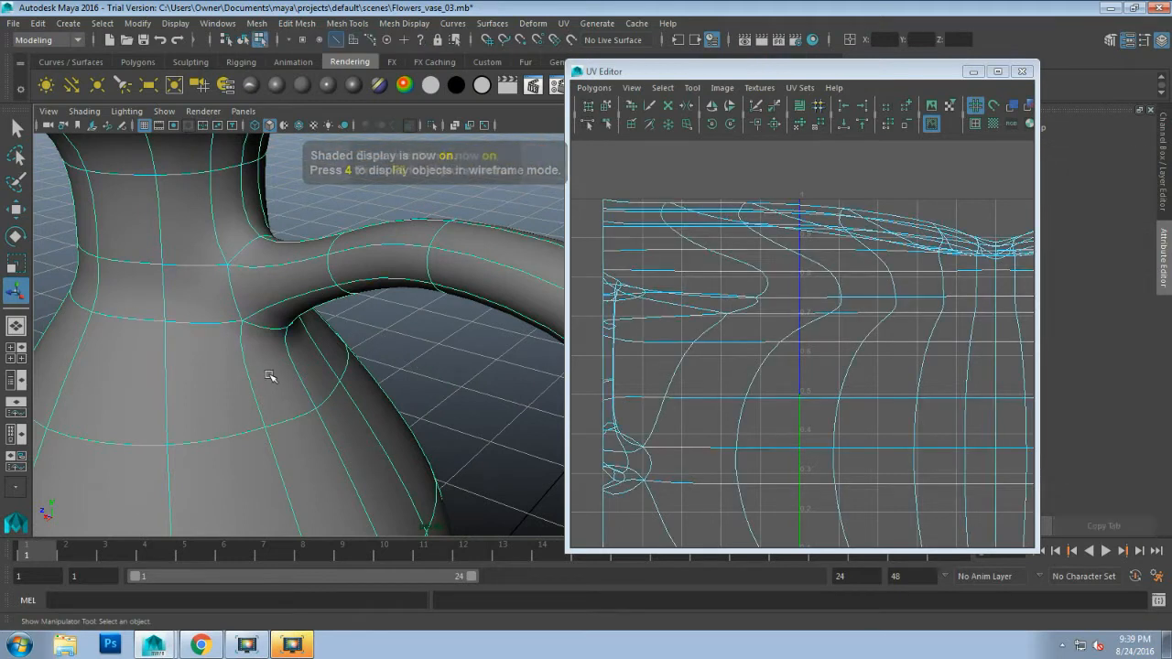
left_click(263, 329)
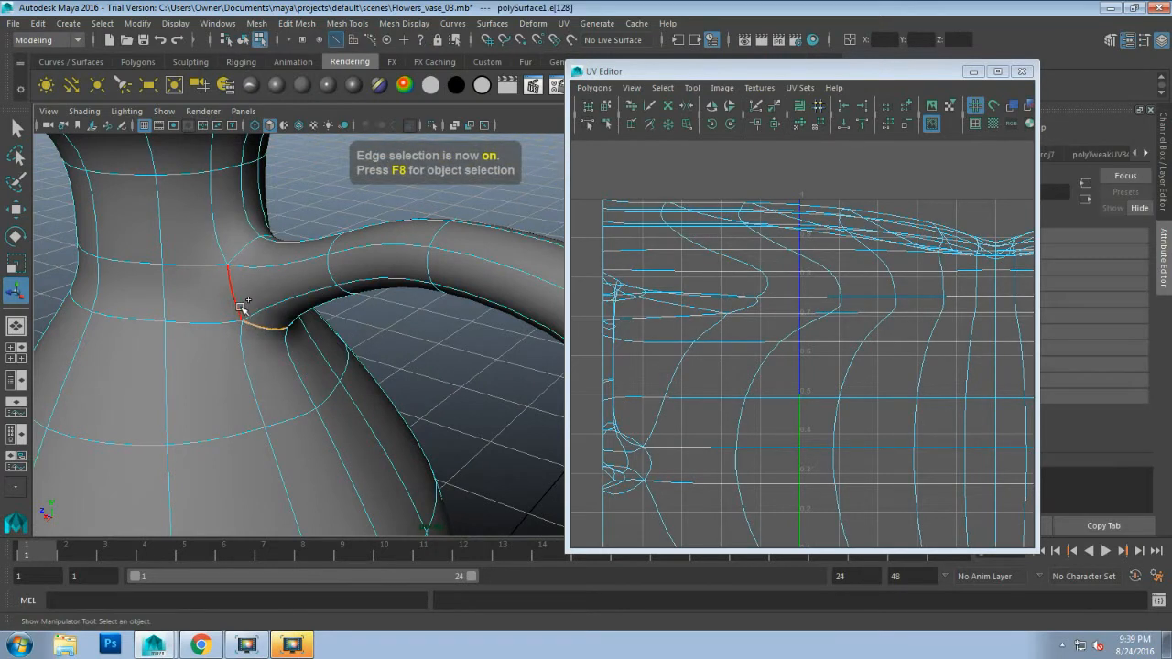
left_click(233, 279, "shift")
left_click(235, 248, "shift")
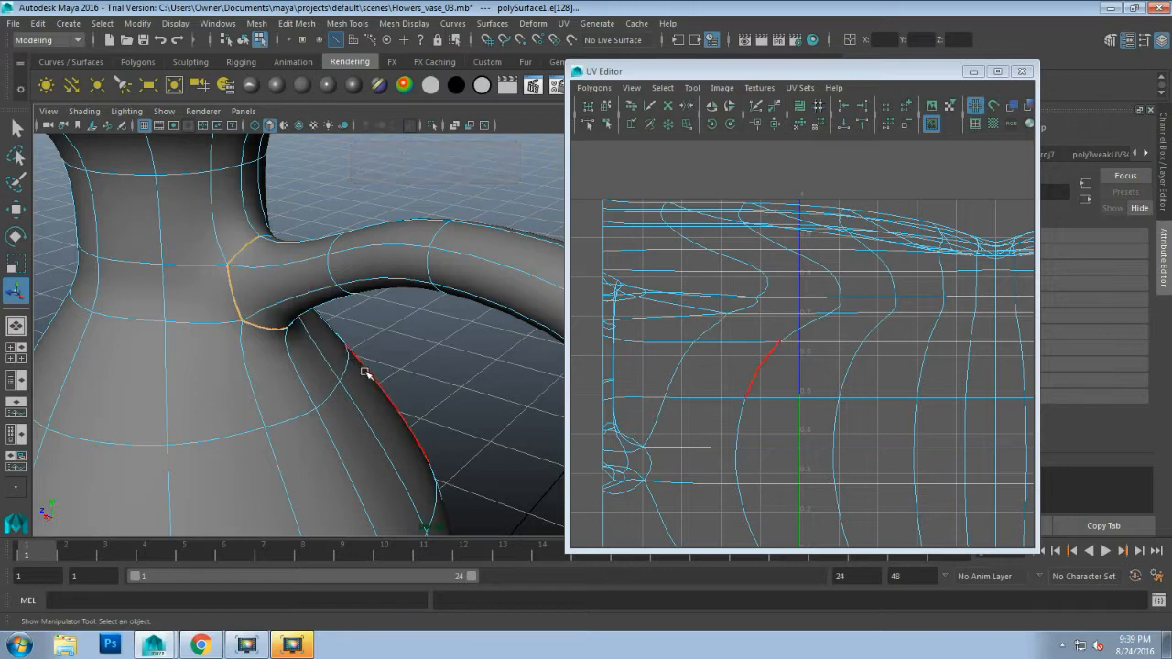
left_click_drag(392, 348, 279, 329, "alt")
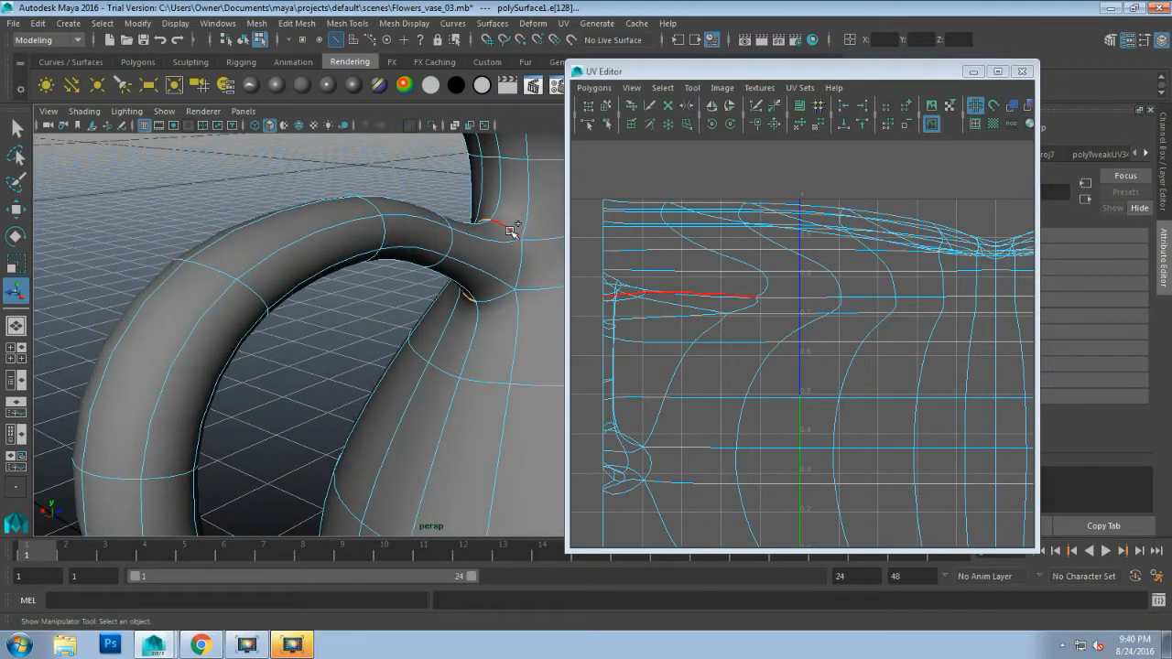
left_click(523, 261, "shift")
left_click(506, 295, "shift")
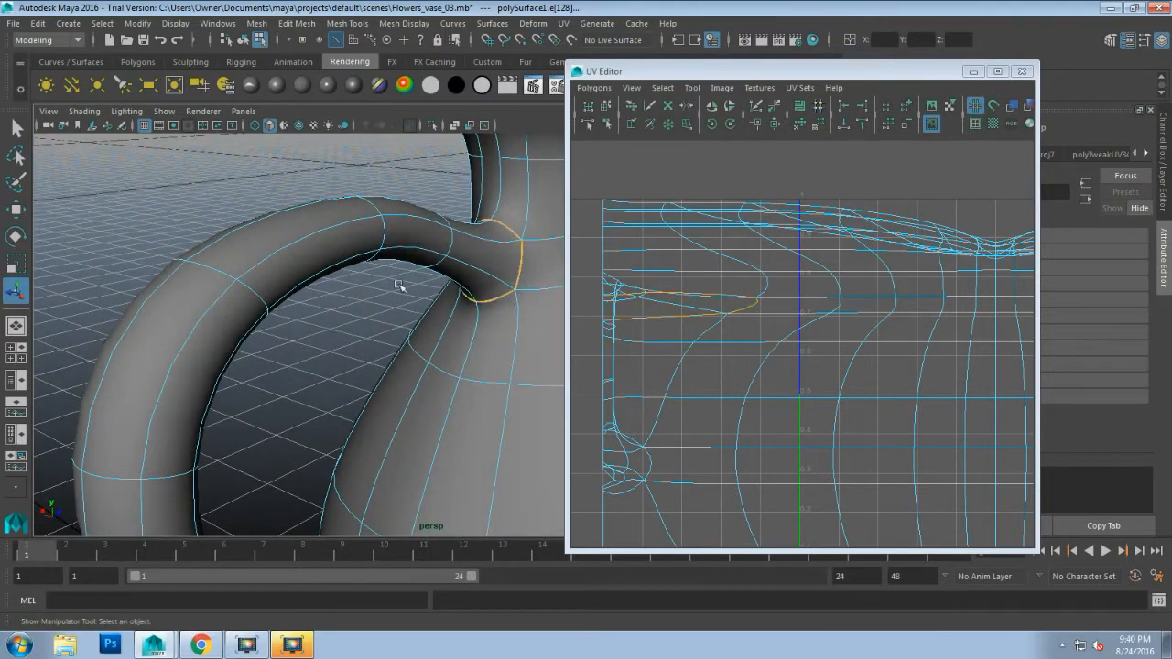
Step: Add the full ring of edges where the handle's lower end joins the vase's body to the selection
left_click_drag(162, 244, 339, 249, "alt")
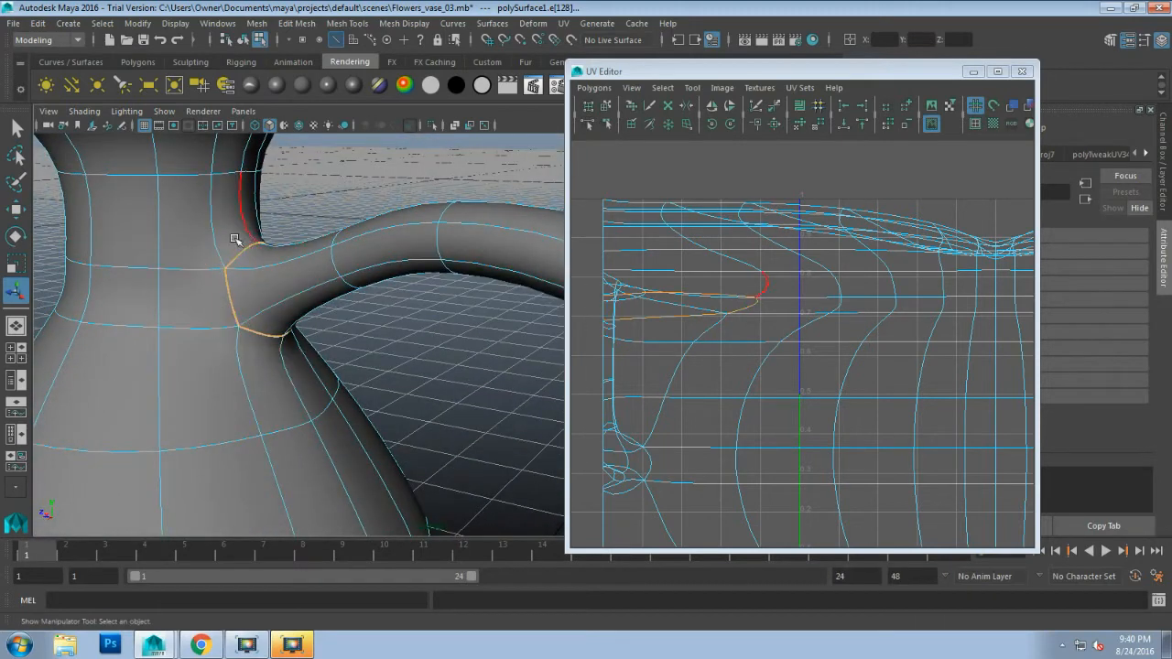
middle_click_drag(445, 421, 403, 335, "alt")
left_click_drag(403, 335, 374, 188, "alt")
middle_click_drag(366, 279, 368, 183, "alt")
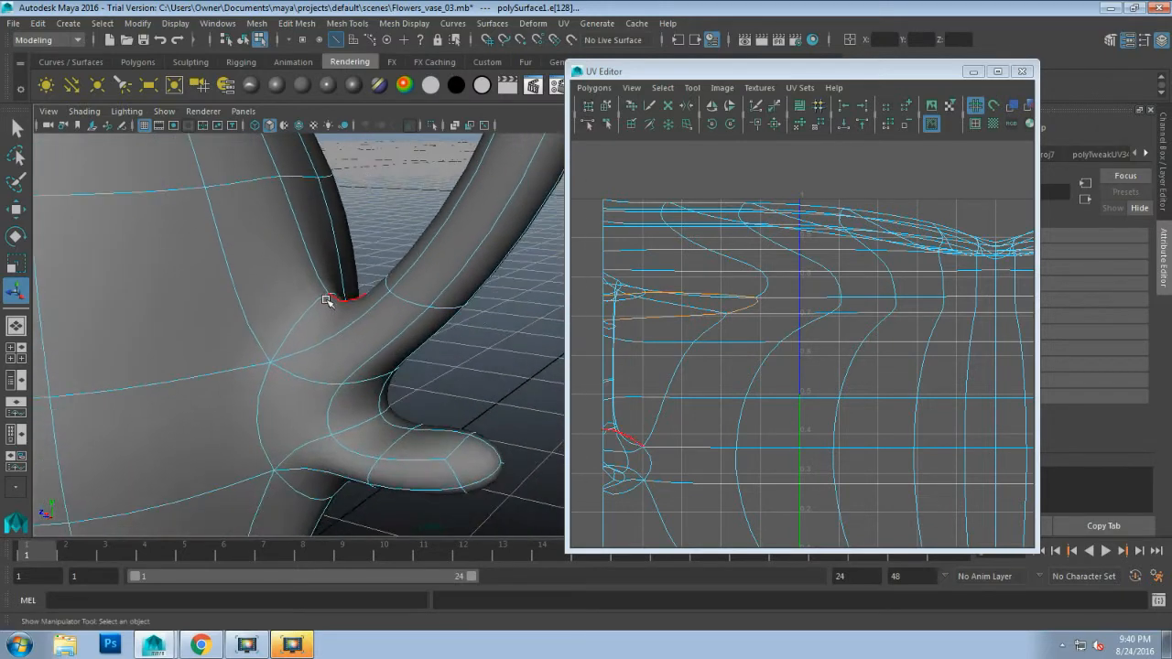
left_click(310, 308, "shift")
left_click(262, 397, "shift")
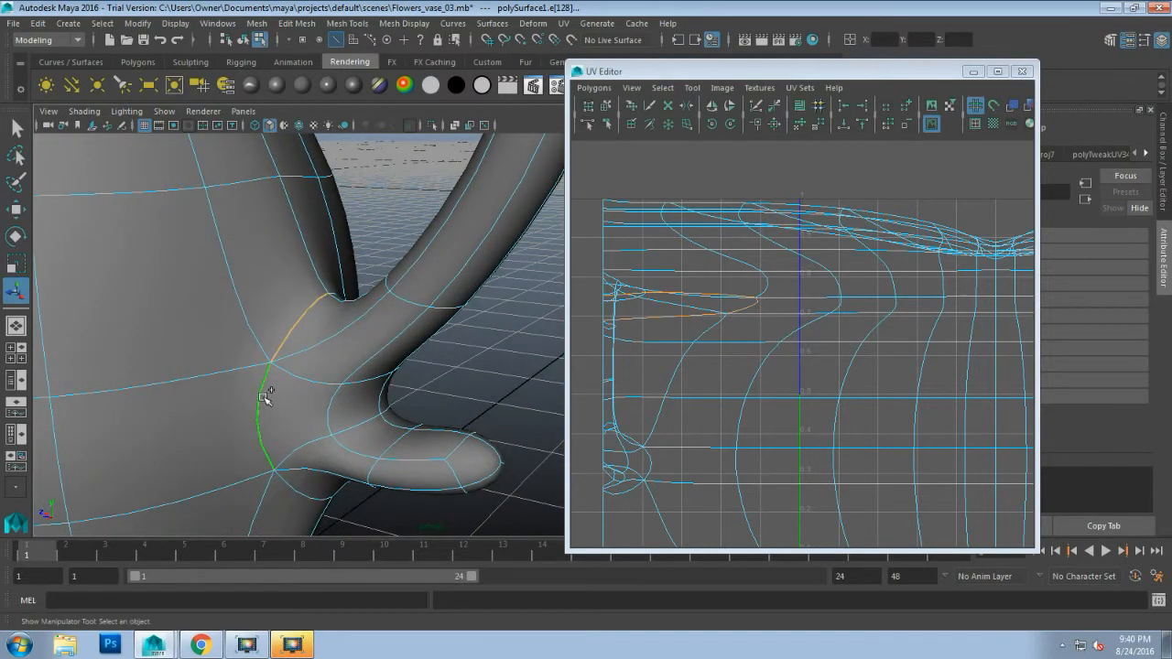
left_click(290, 483, "shift")
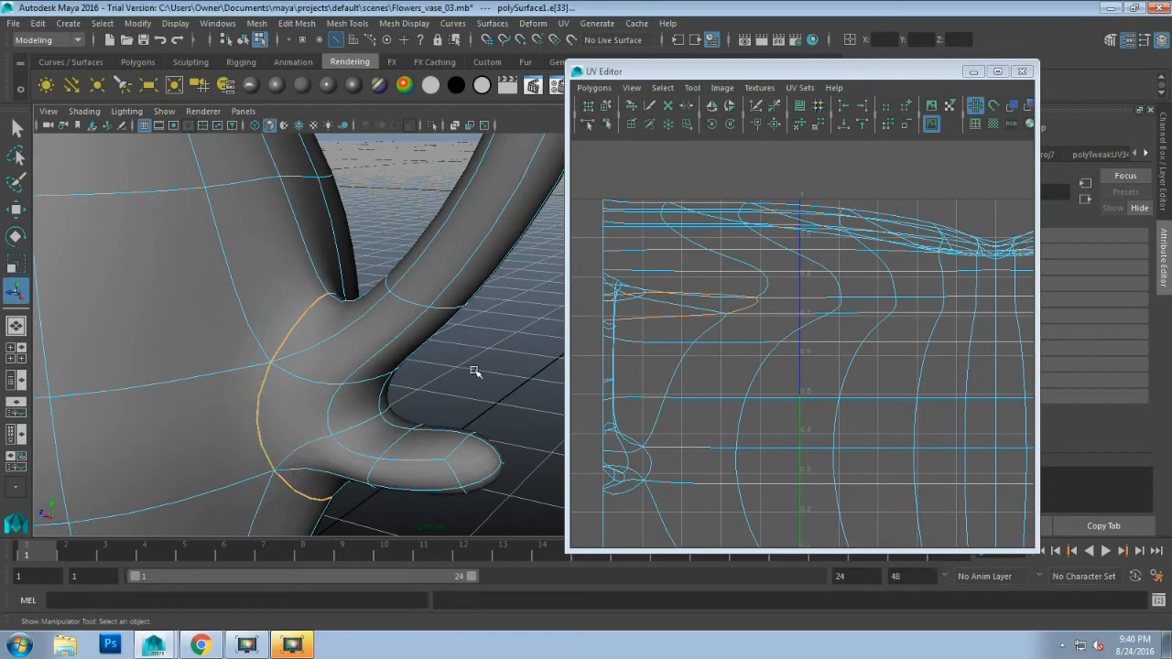
left_click_drag(476, 370, 305, 397, "alt")
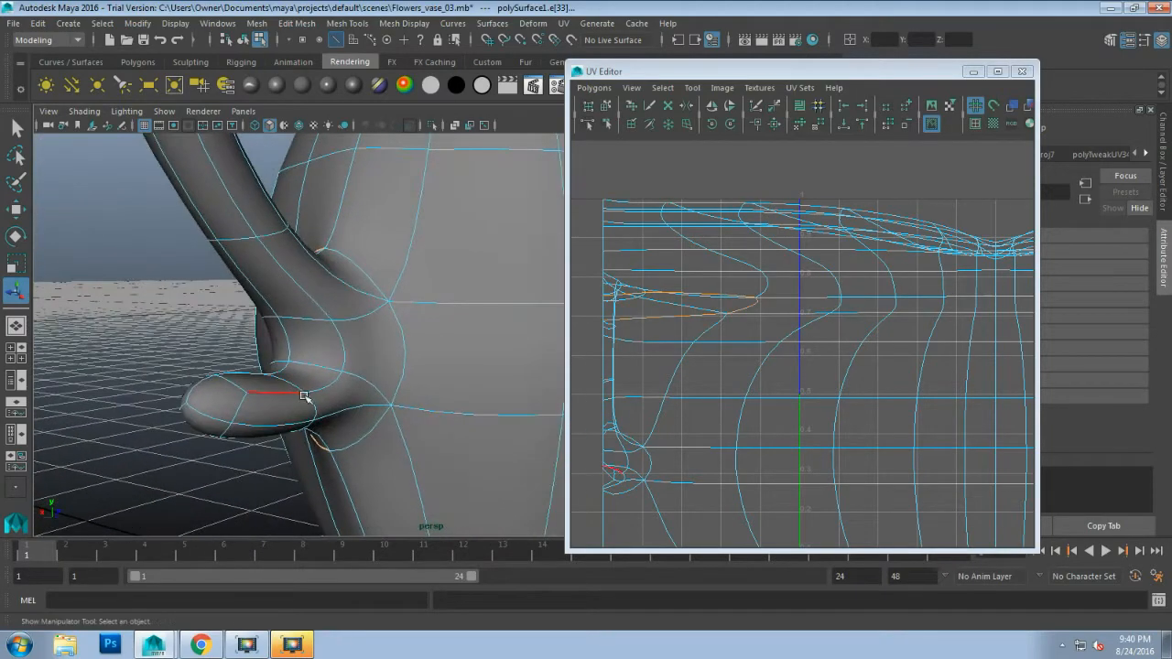
left_click(352, 438, "shift")
left_click(406, 339, "shift")
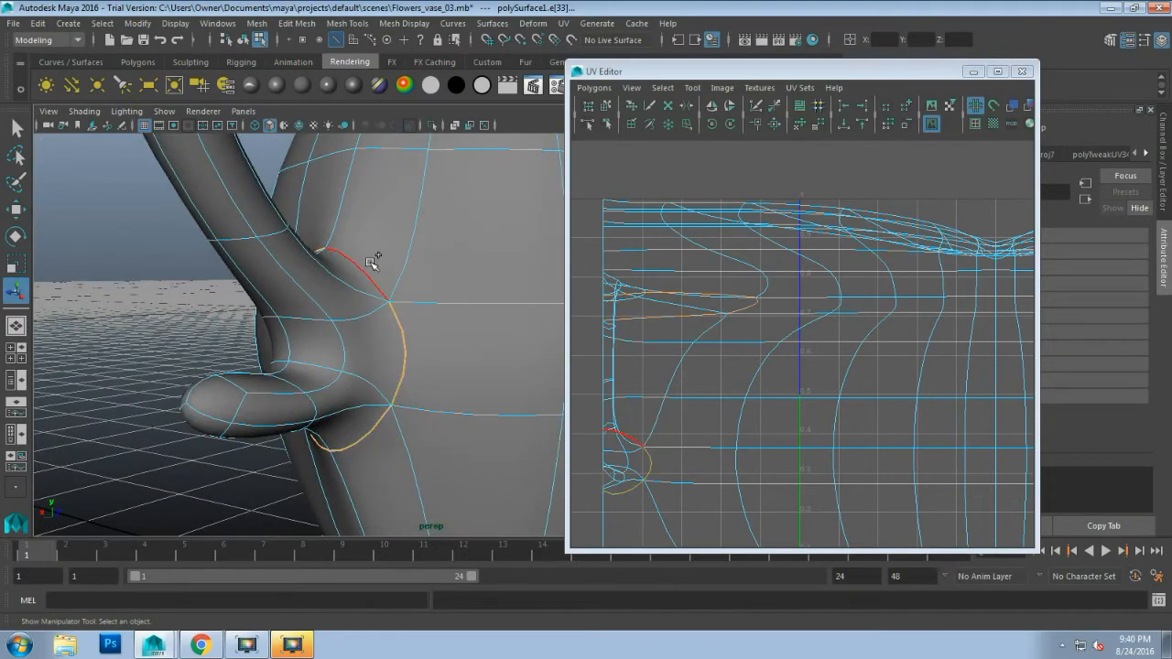
left_click(372, 262, "shift")
Step: Cut the UV edges along the two selected rings to separate the handle from the vase's body
left_click_drag(125, 280, 314, 300, "alt")
scroll(315, 299, "down", 4)
middle_click_drag(370, 220, 331, 412, "alt")
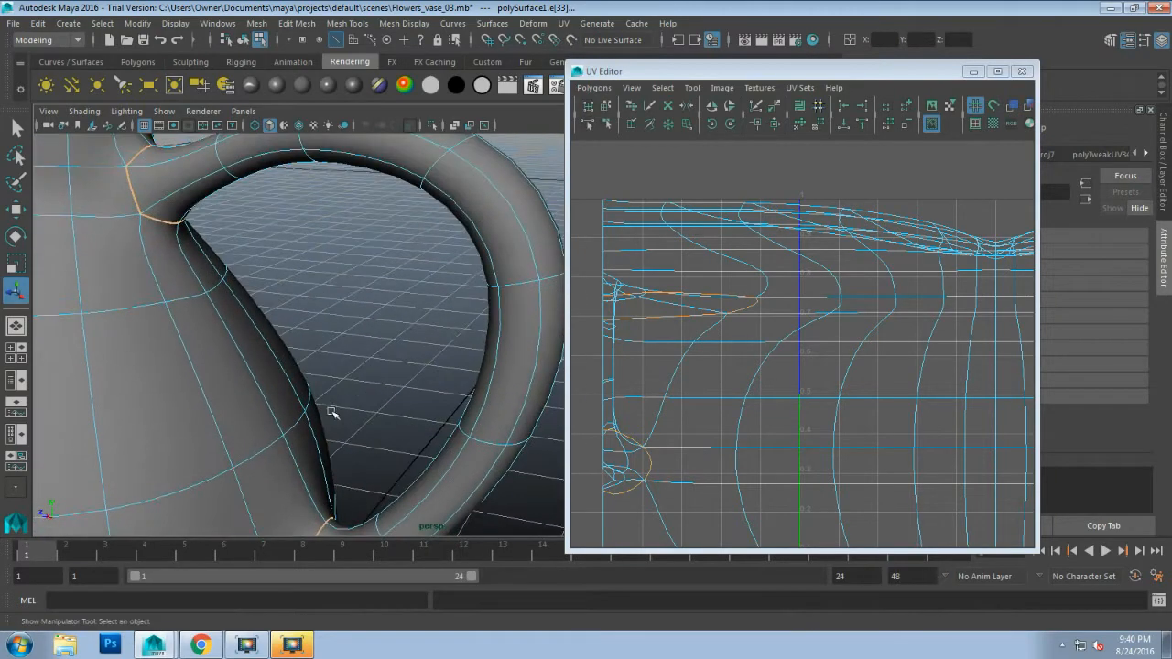
scroll(360, 330, "down", 3)
scroll(394, 362, "down", 2)
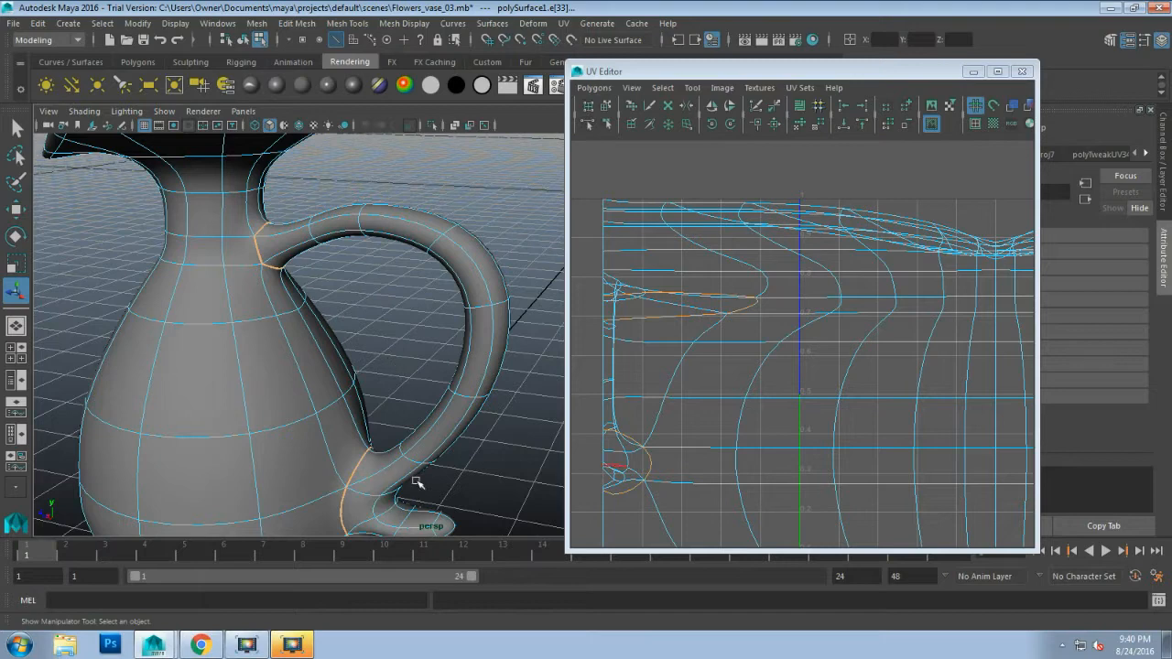
left_click(594, 87)
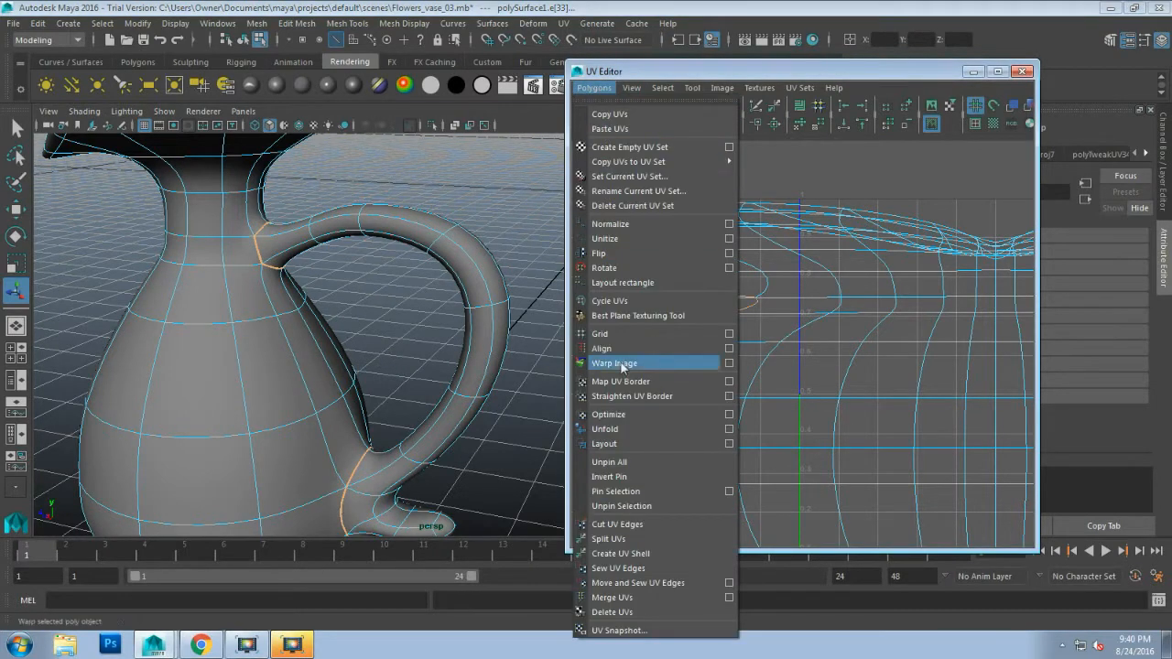
left_click(652, 524)
Step: Switch to UV selection, select the handle shell on the layout's left border and move it above and outside the body shell
right_click_drag(685, 337, 734, 338)
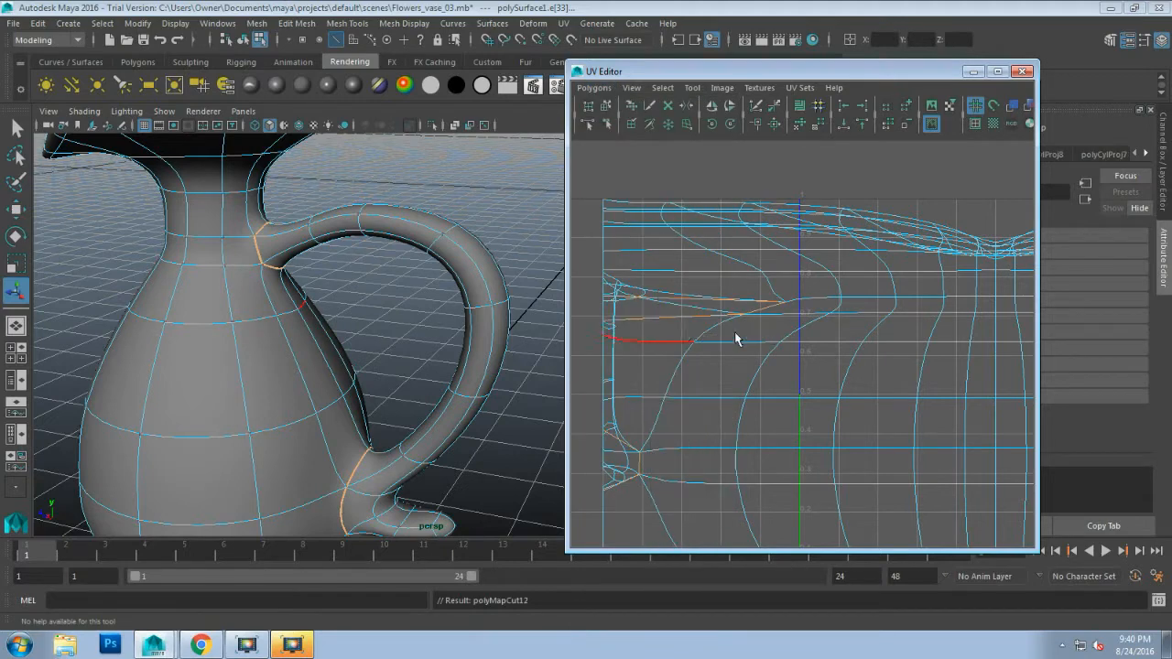
scroll(661, 316, "down", 3)
middle_click_drag(654, 331, 598, 300, "alt")
left_click(658, 295)
double_click(659, 295)
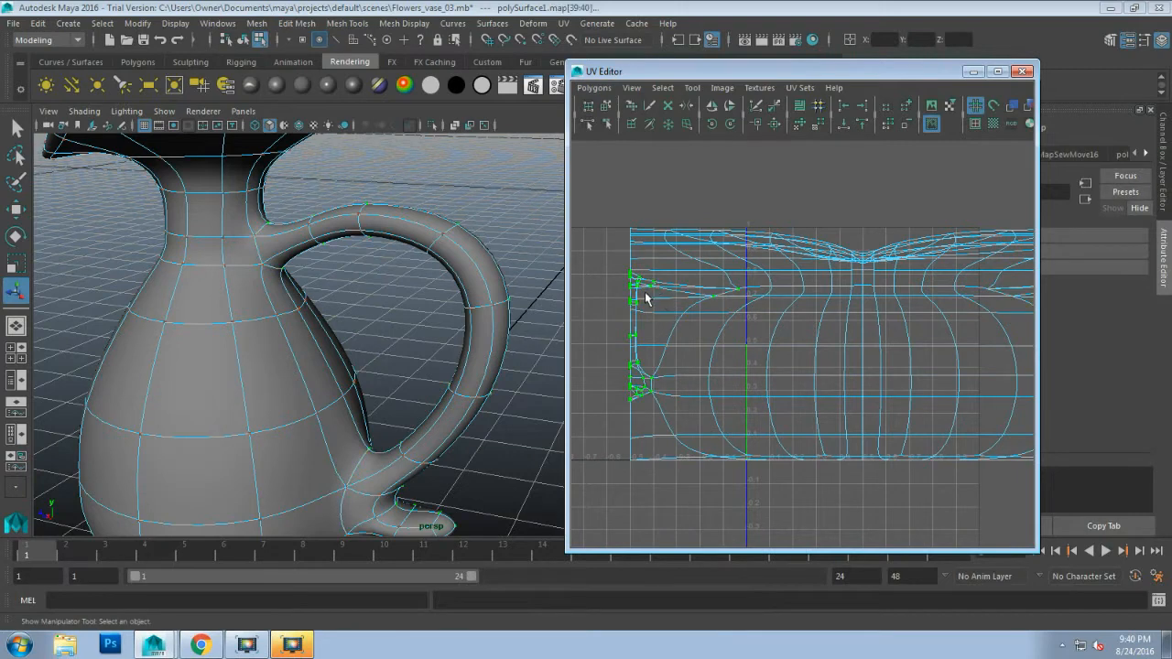
scroll(640, 316, "down", 3)
scroll(665, 338, "up", 2)
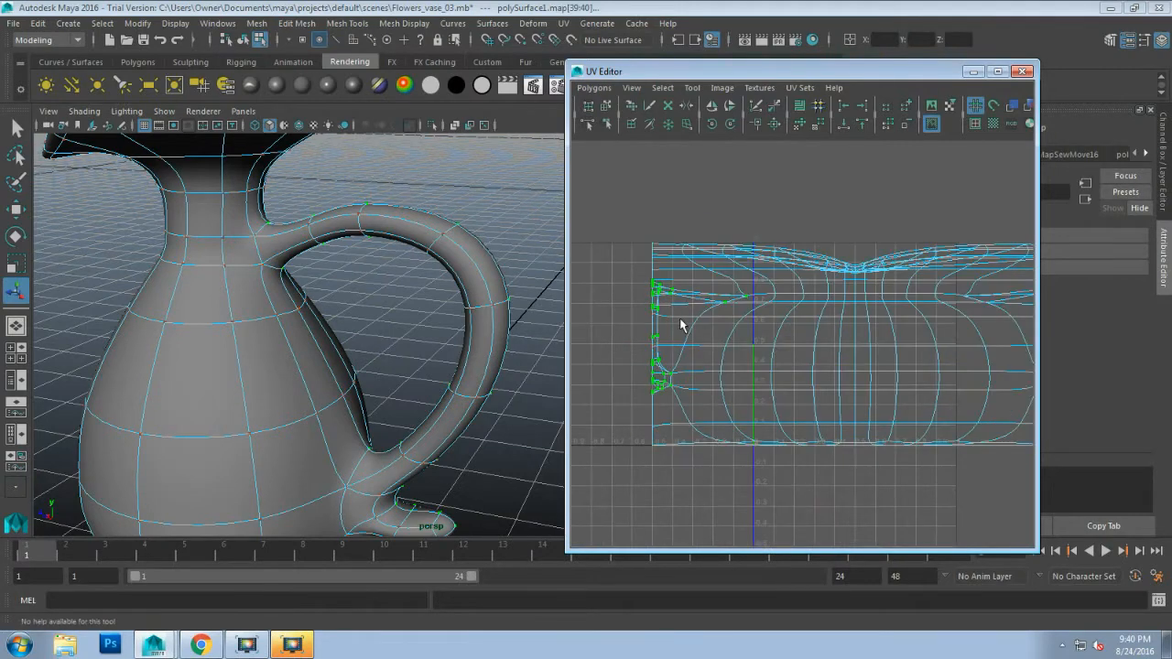
key("w")
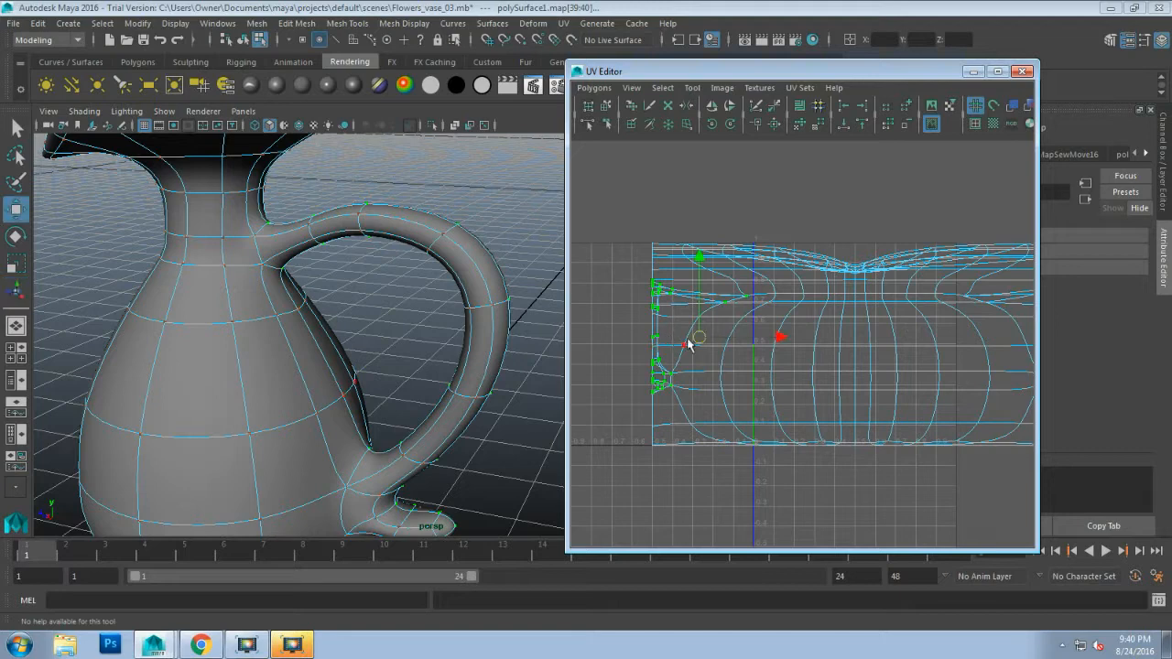
left_click_drag(699, 338, 640, 195)
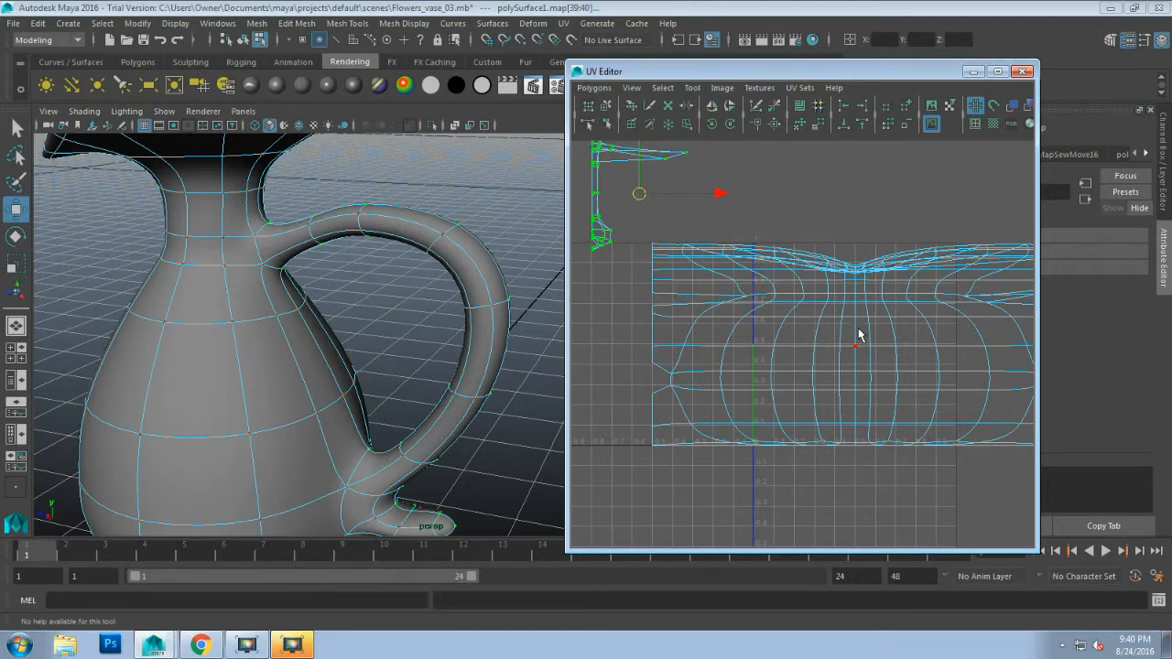
Step: Move the other handle shell from the right border above the body shell, place the first one level beside it, and clear the selection
middle_click_drag(859, 328, 711, 312, "alt")
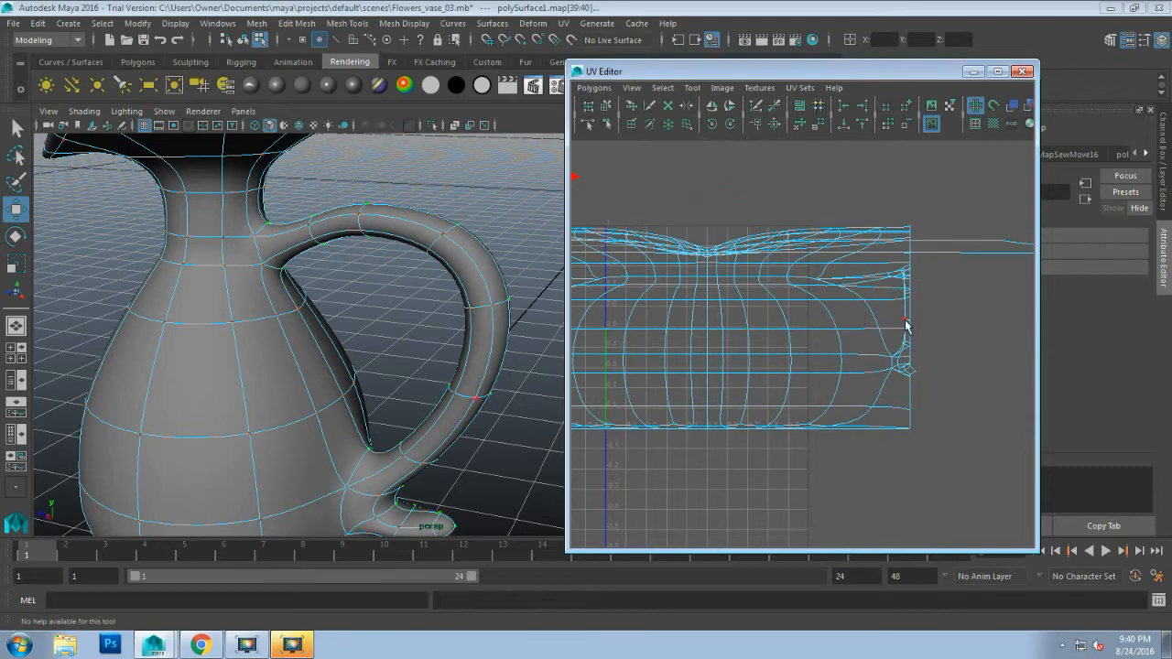
double_click(907, 325)
scroll(861, 339, "down", 3)
left_click_drag(845, 335, 679, 216)
middle_click_drag(624, 259, 767, 292, "alt")
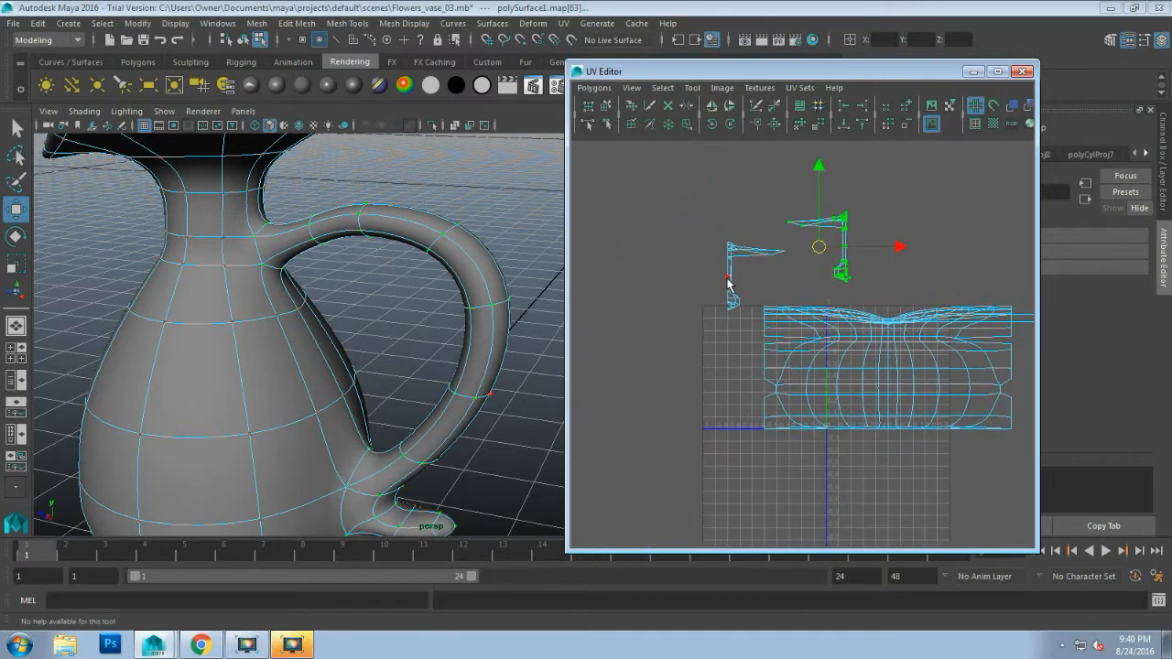
double_click(737, 274)
left_click_drag(756, 275, 735, 244)
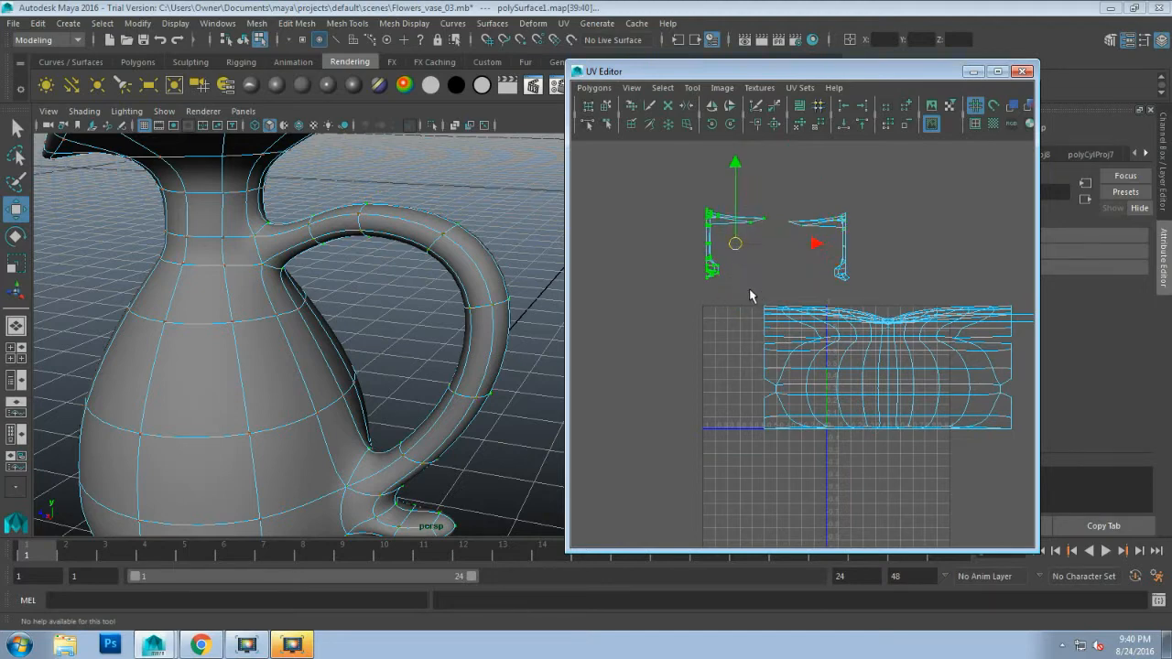
left_click(750, 298)
Step: Select all UVs of the body and both handle shells and unfold them with Unfold3D
middle_click_drag(860, 383, 780, 364, "alt")
scroll(780, 364, "down", 2)
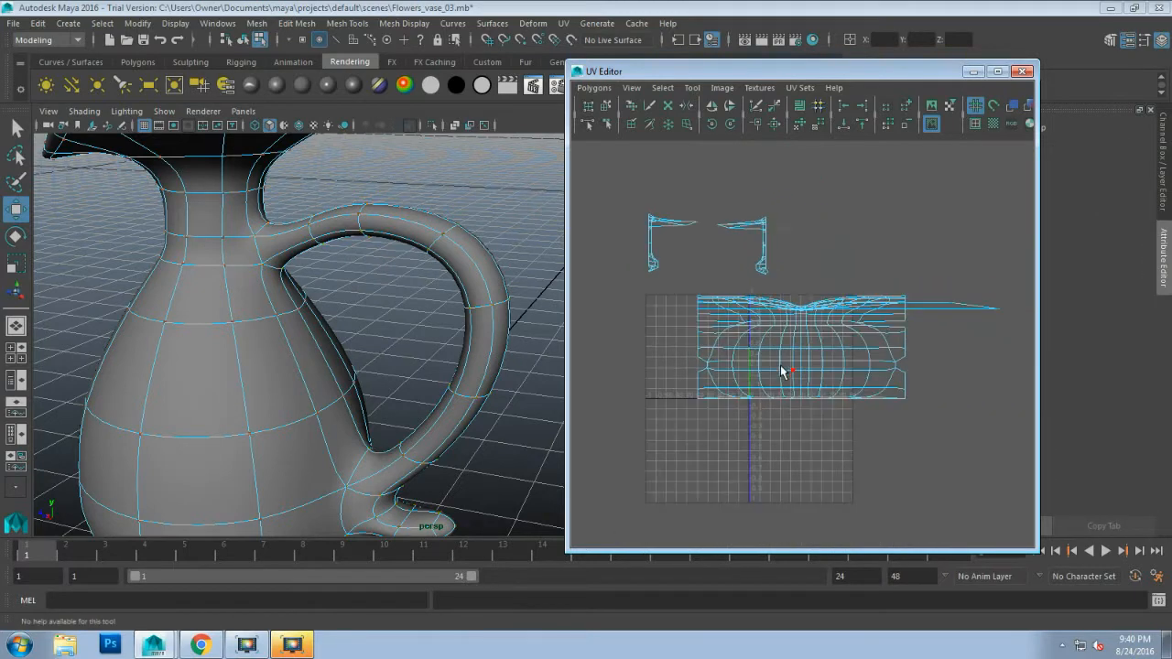
left_click_drag(621, 196, 1012, 453)
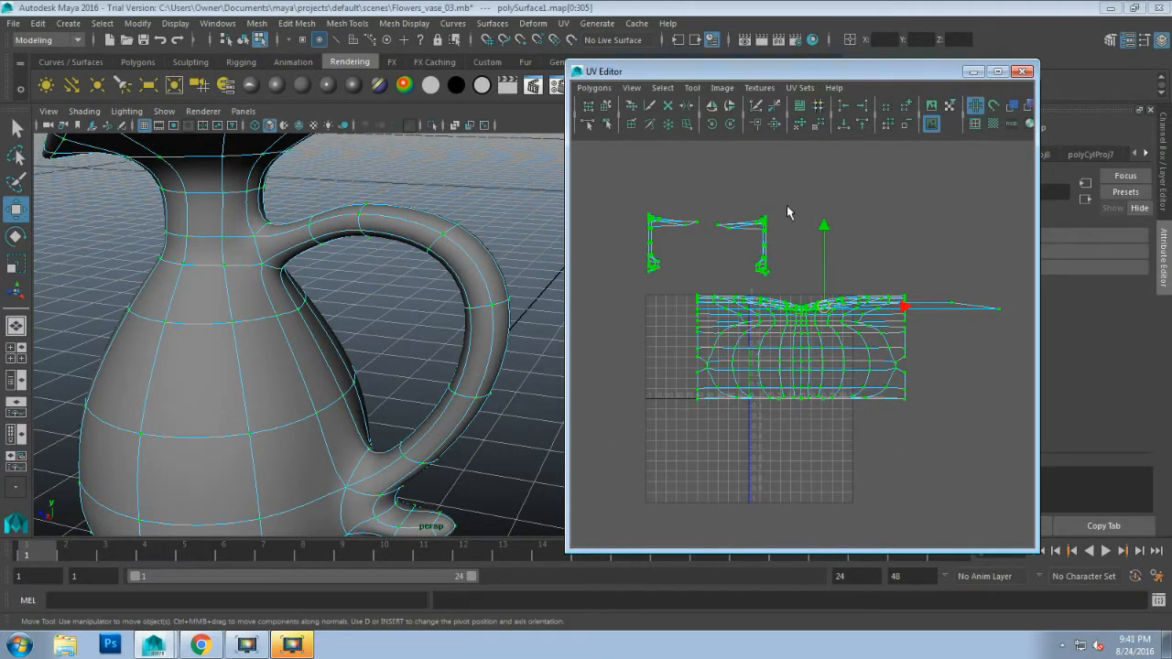
left_click(801, 125)
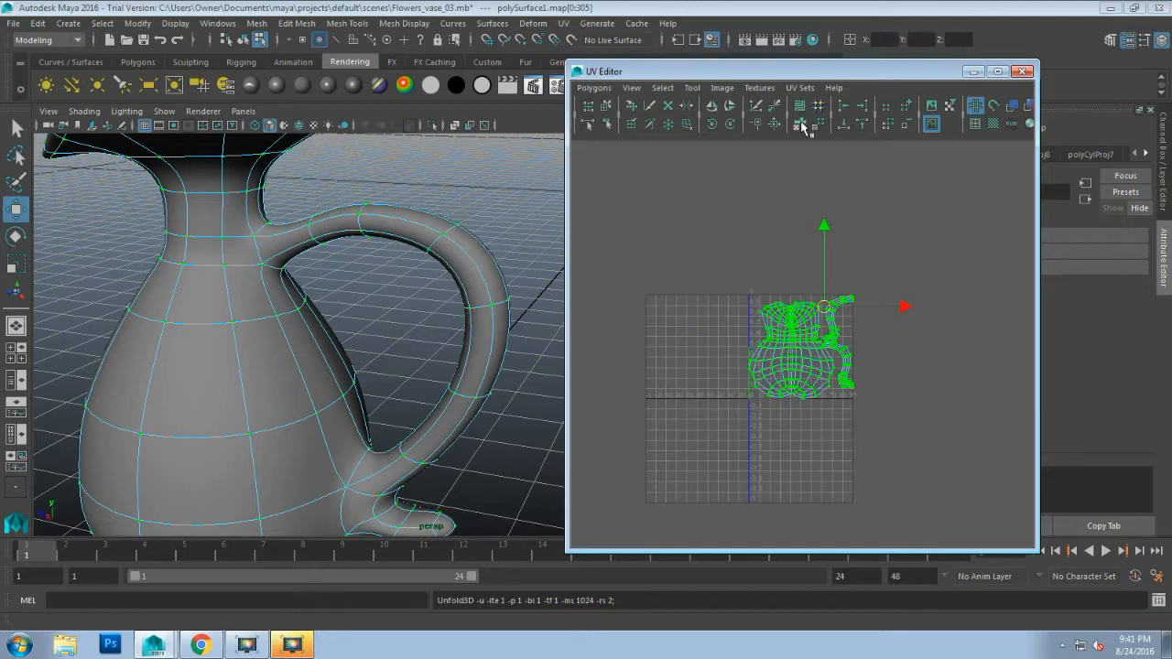
Step: Display the checker texture and examine the unfolded UVs on the vase's body, neck, rim and handle, plus the shell layout
scroll(857, 440, "up", 5)
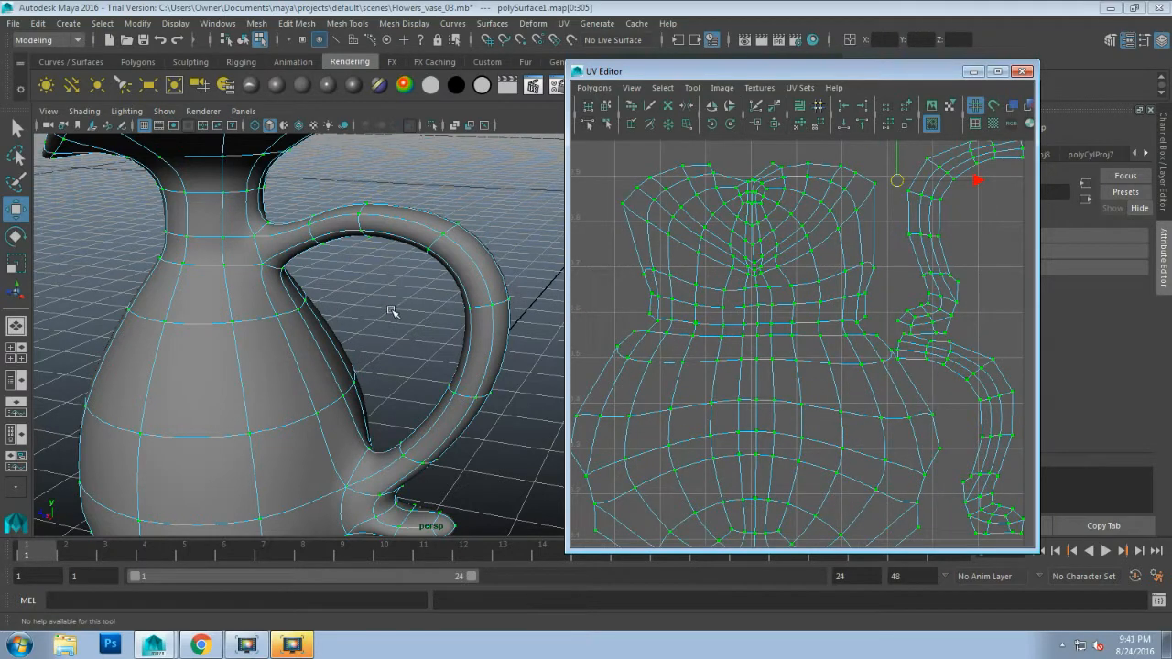
key("6")
scroll(390, 352, "down", 3)
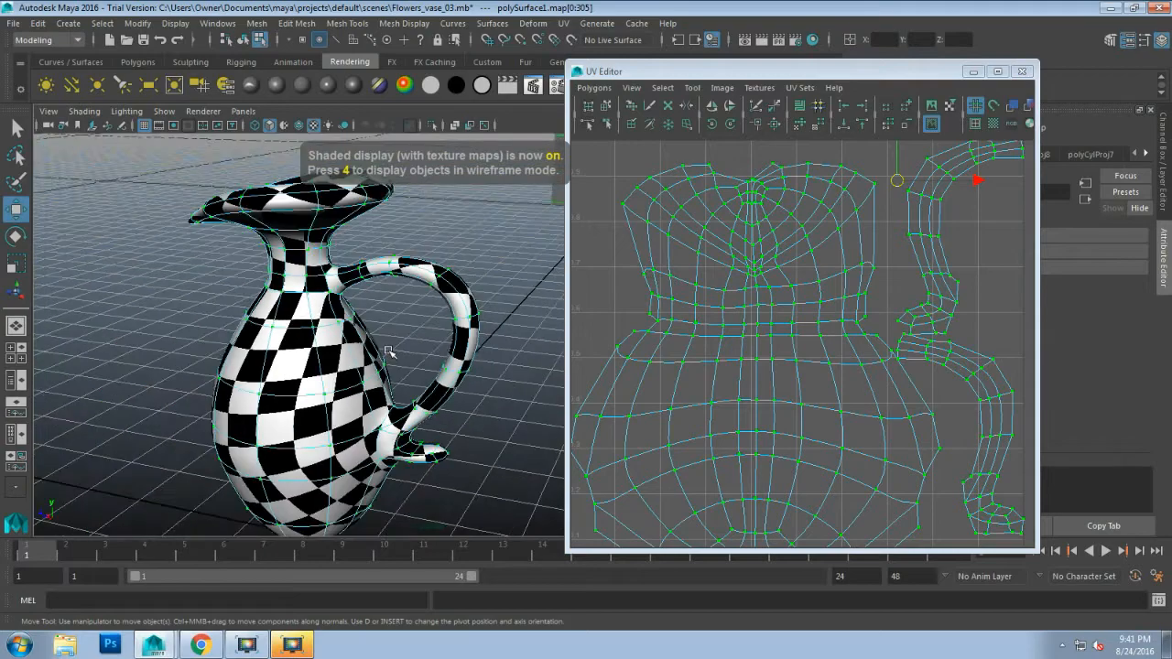
scroll(380, 353, "up", 3)
left_click_drag(341, 344, 414, 293, "alt")
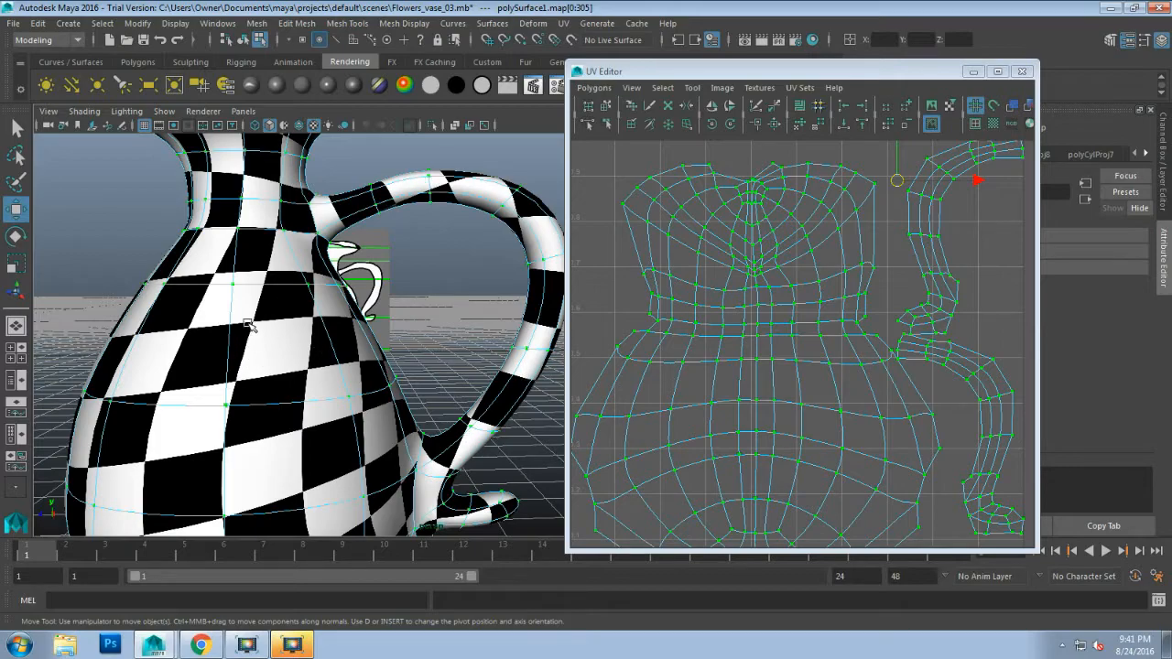
middle_click_drag(246, 323, 348, 417, "alt")
left_click_drag(349, 417, 383, 339, "alt")
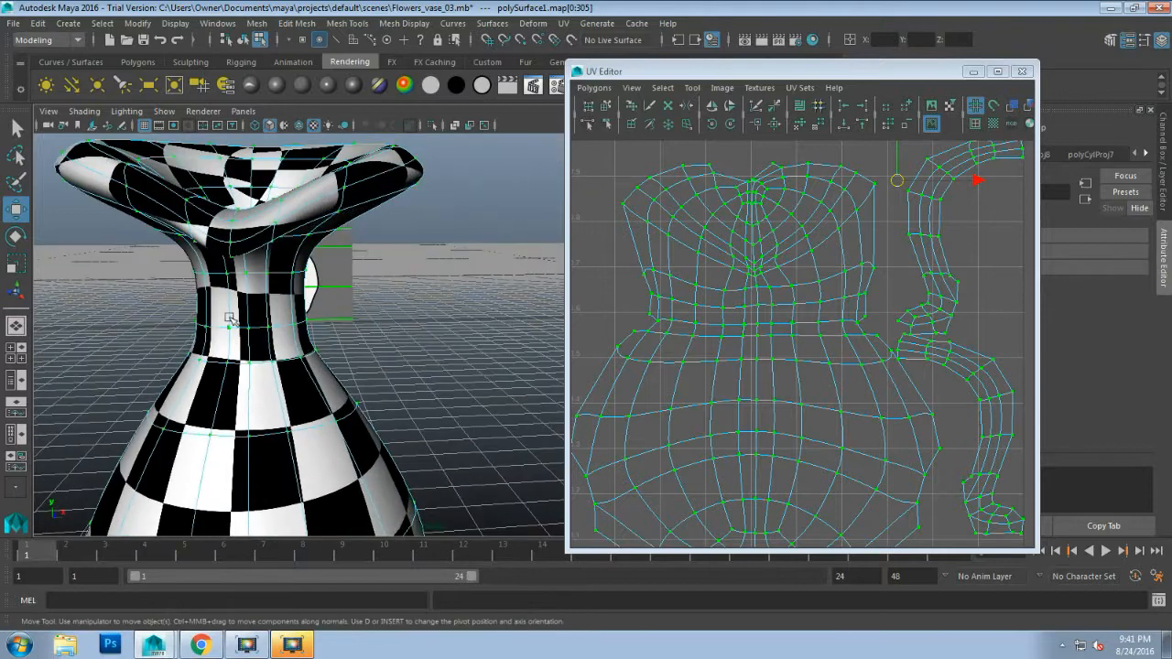
left_click_drag(365, 313, 384, 337, "alt")
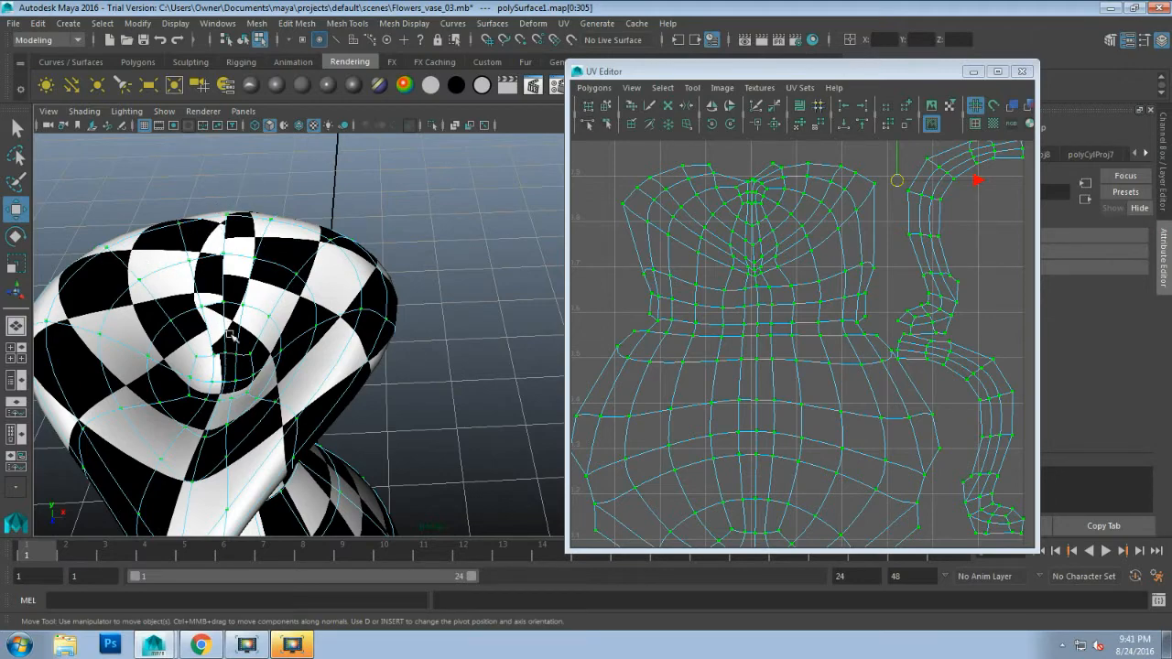
key("[")
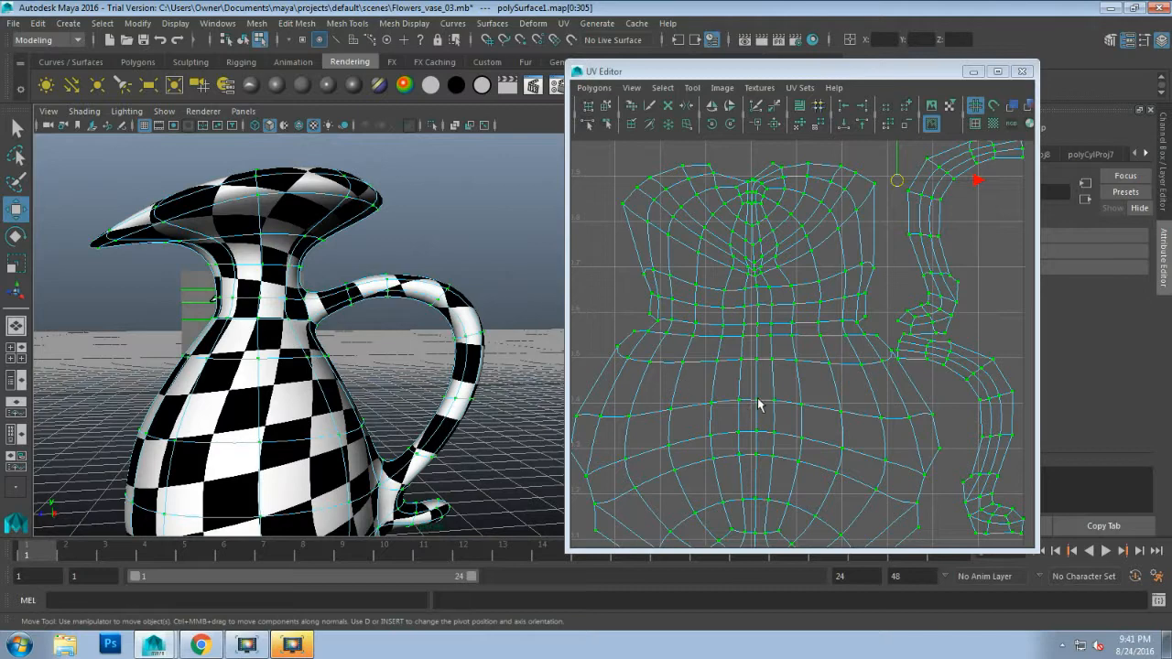
scroll(758, 405, "down", 4)
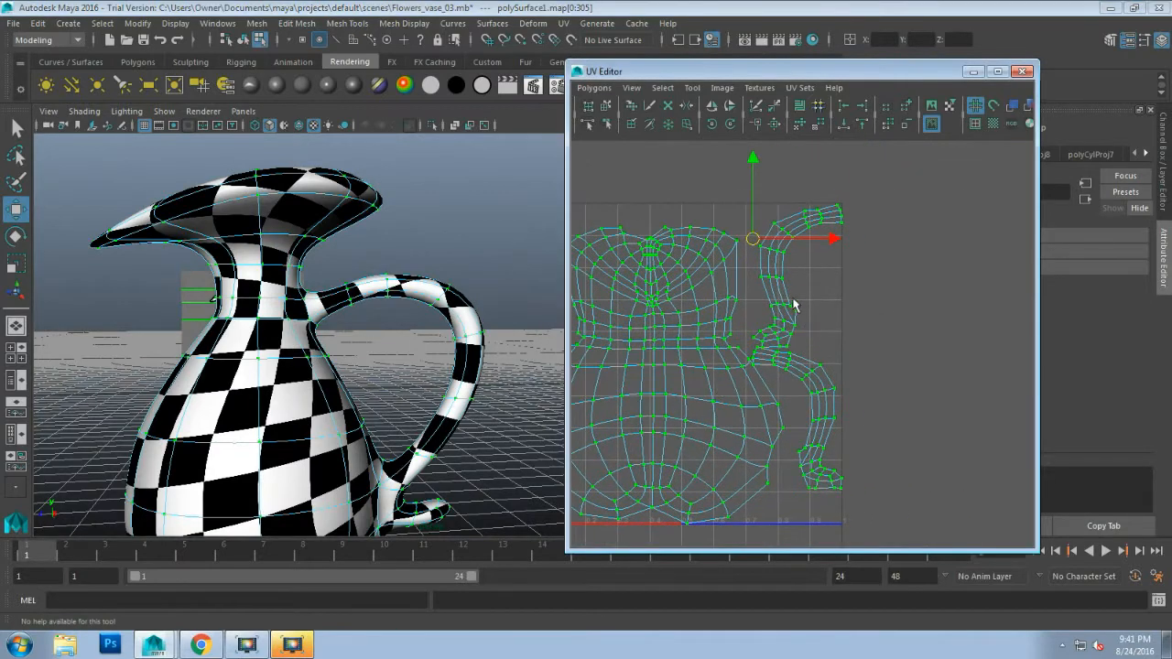
Step: Select both handle shells in full and move them together above the body shell, outside the UV tile on its left side
left_click(773, 280)
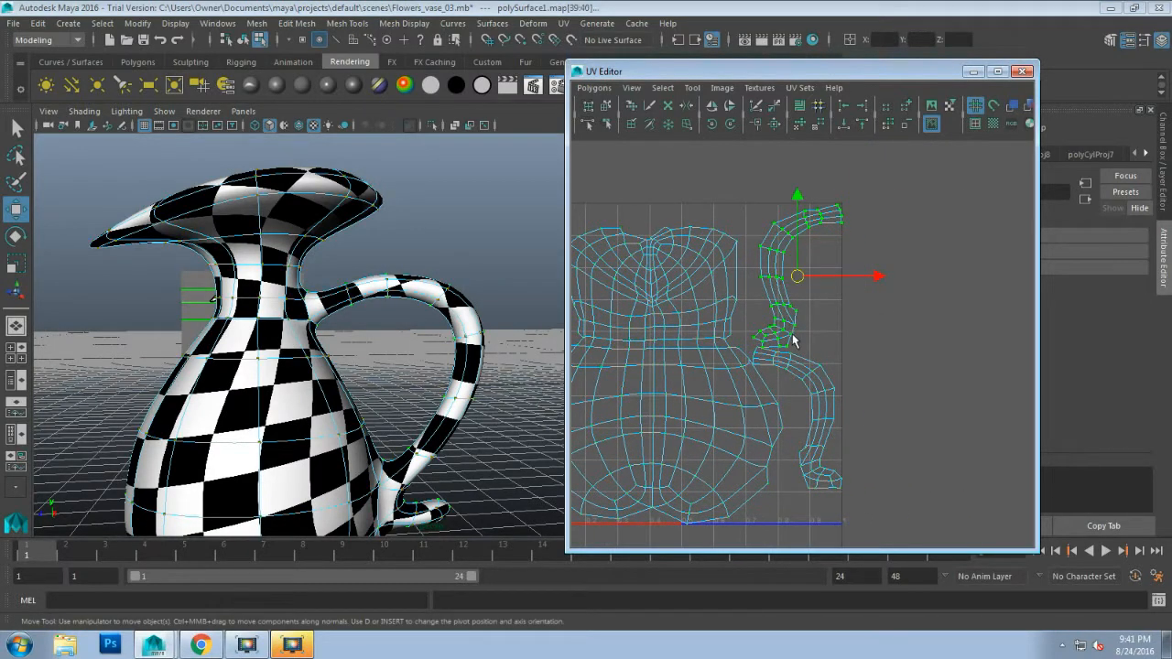
double_click(820, 400)
scroll(819, 394, "down", 3)
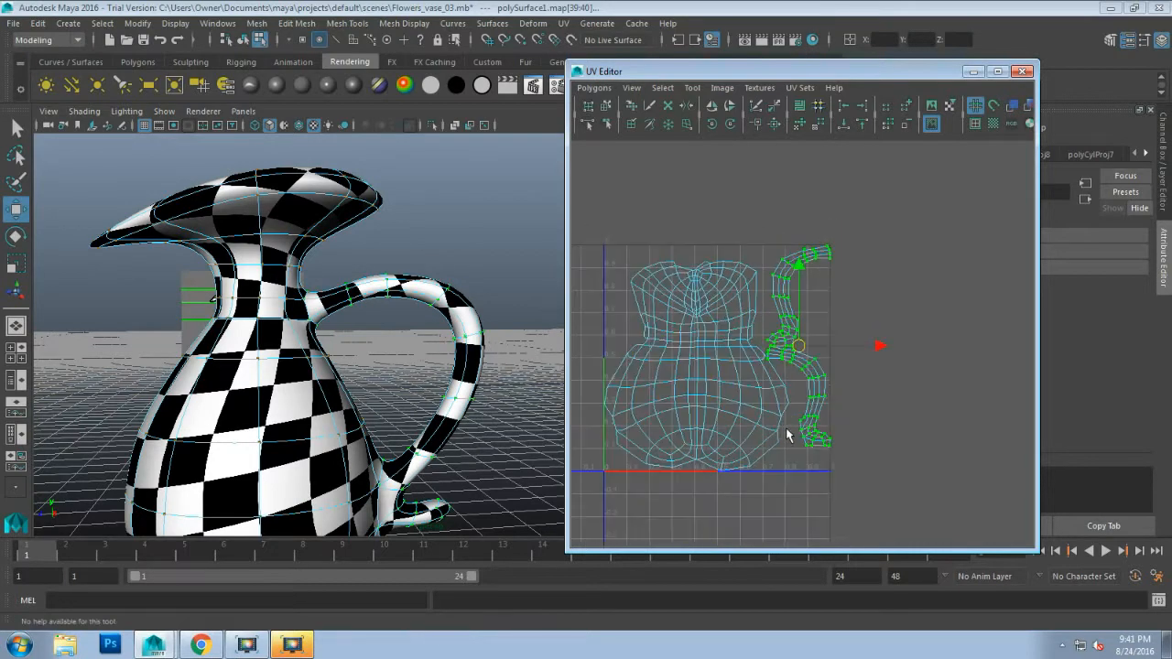
left_click_drag(798, 346, 595, 226)
middle_click_drag(703, 271, 854, 382, "alt")
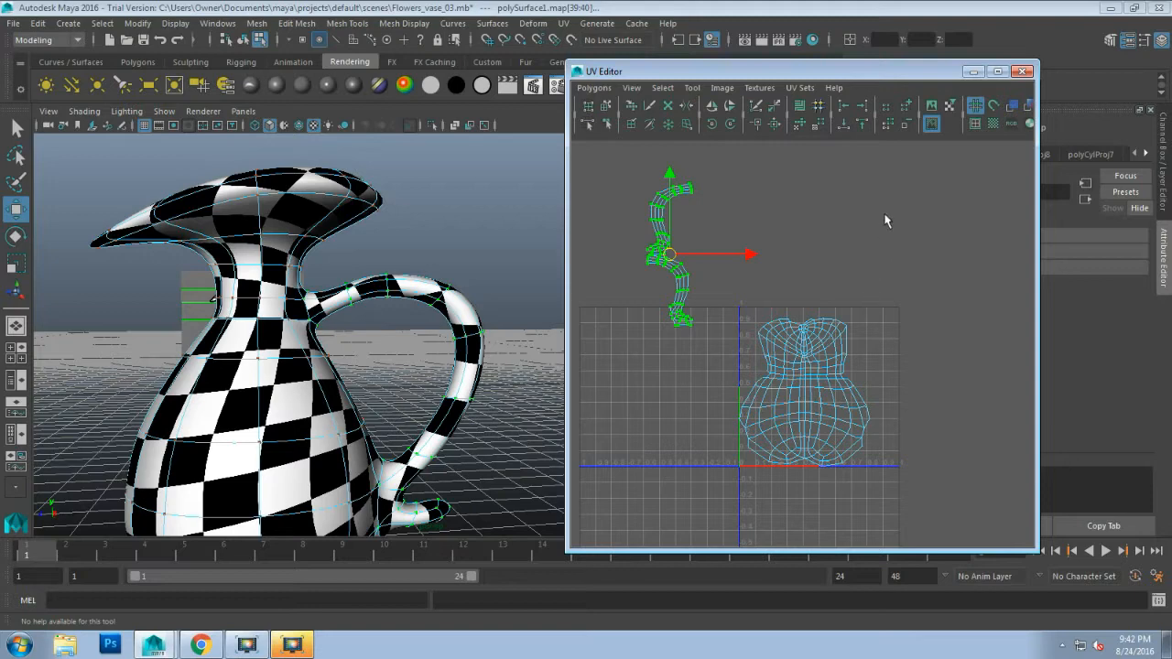
Step: Show the checker image behind the UVs, compare it dimmed and undimmed, and hide it again
left_click(932, 106)
left_click(932, 106)
left_click(932, 106)
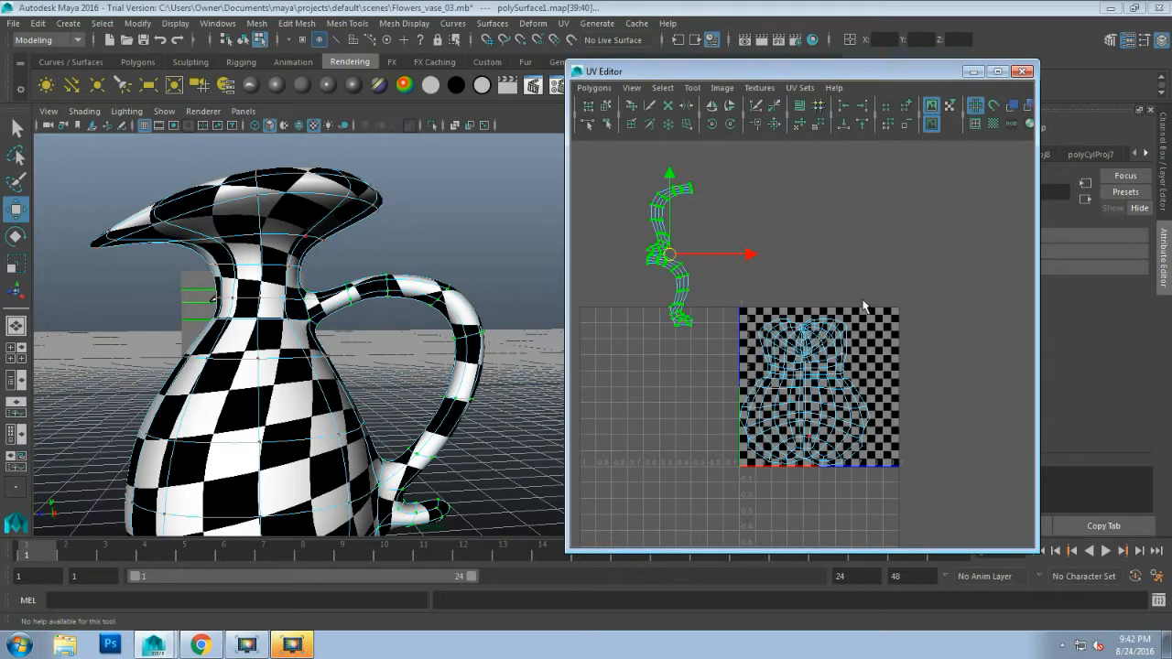
left_click(930, 125)
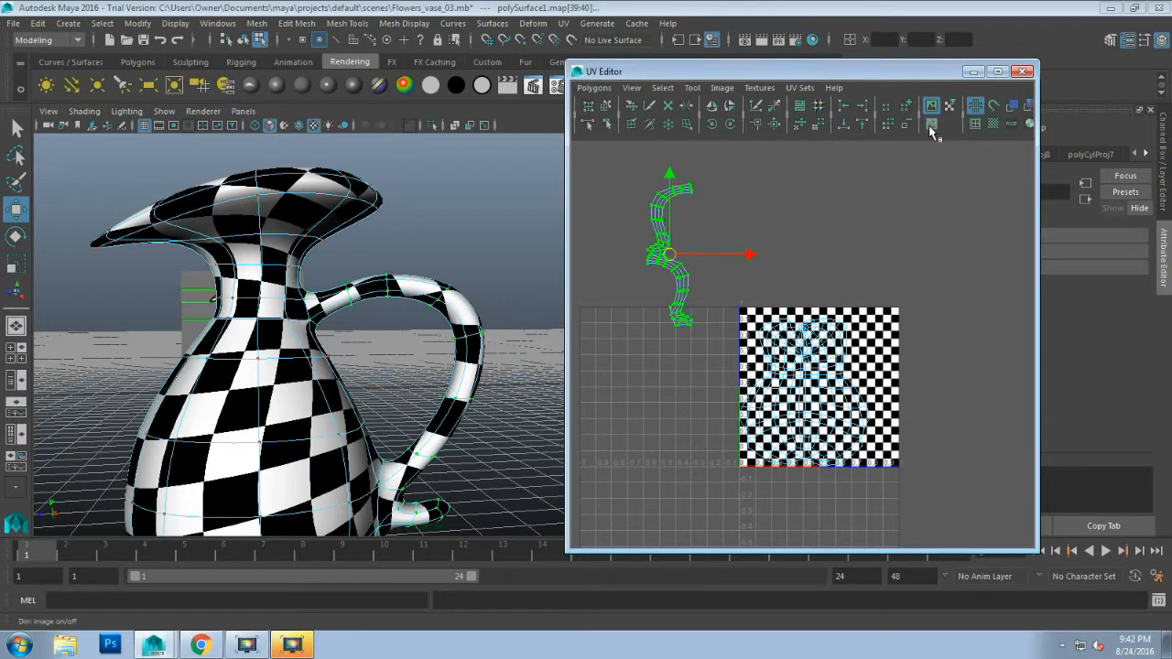
left_click(931, 124)
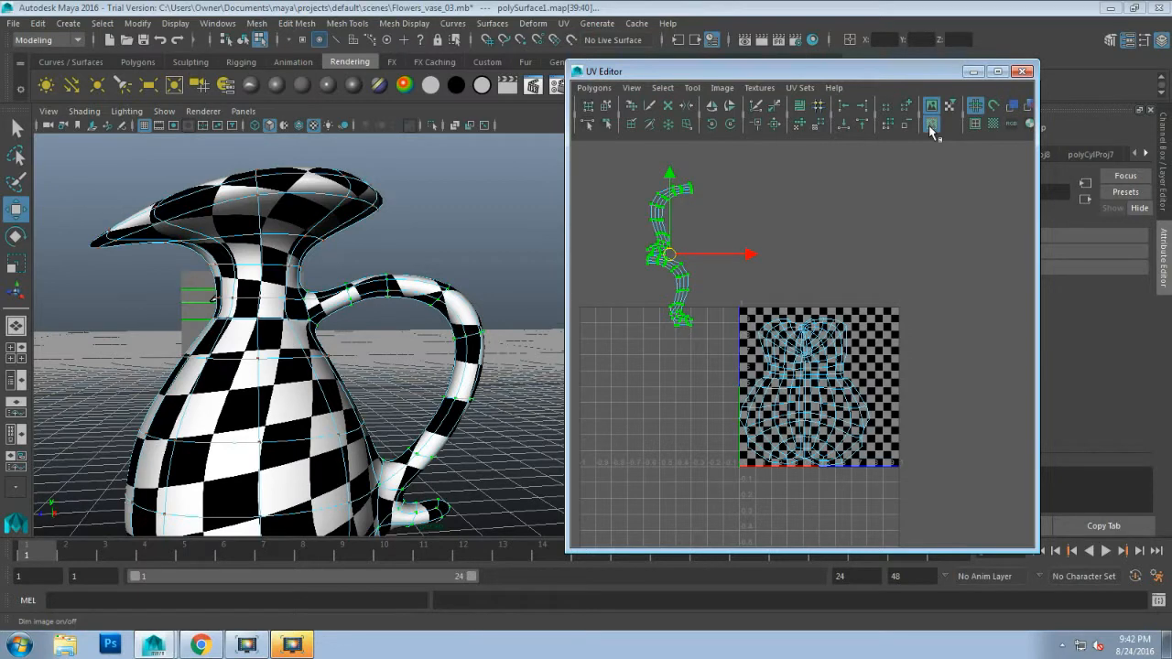
left_click(931, 124)
left_click(931, 124)
left_click(930, 106)
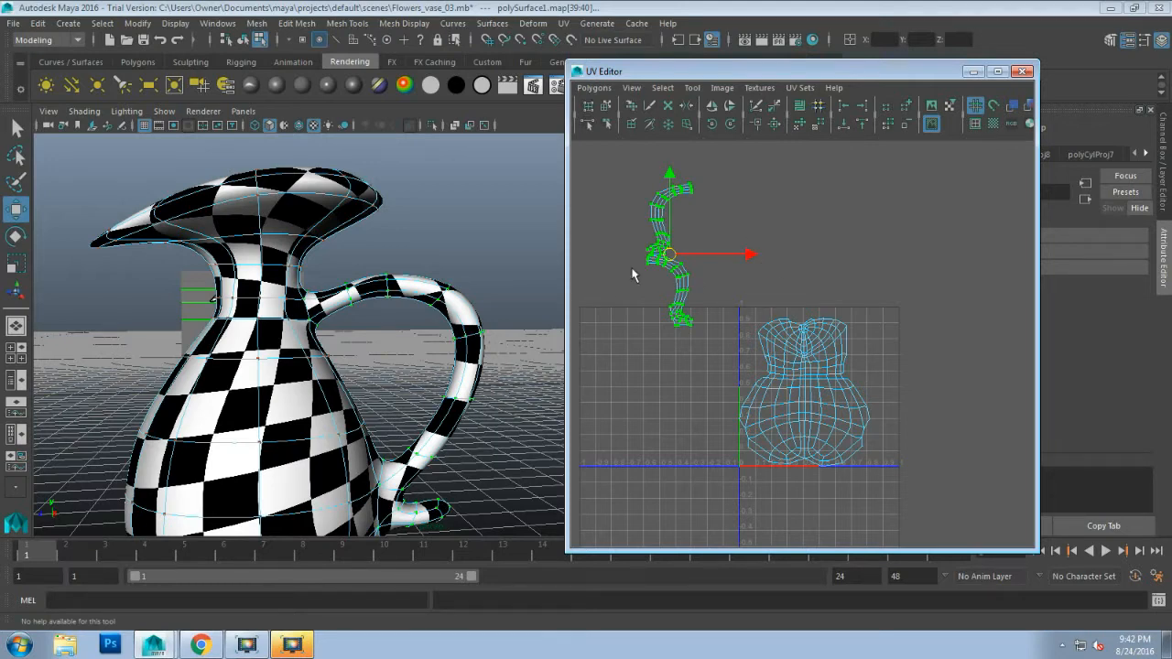
Step: Select the lower handle shell and move it level beside the other one, with their upper ends facing each other
right_click_drag(627, 281, 689, 251, "alt")
middle_click_drag(727, 234, 813, 369, "alt")
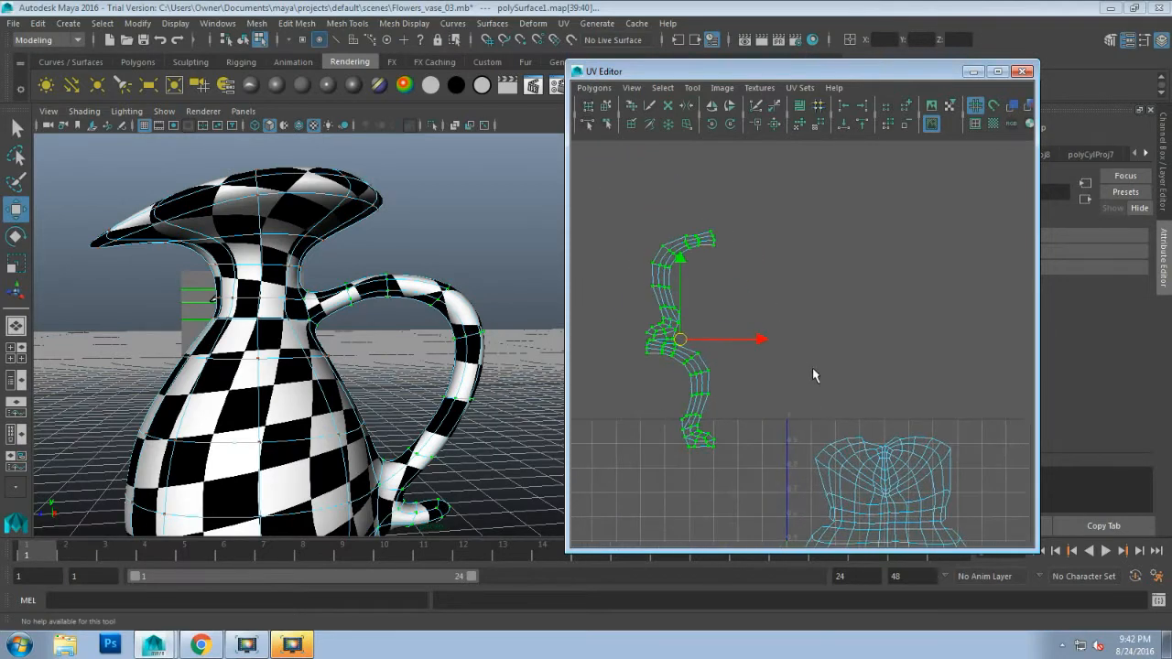
scroll(774, 379, "up", 3)
middle_click_drag(701, 342, 922, 371, "alt")
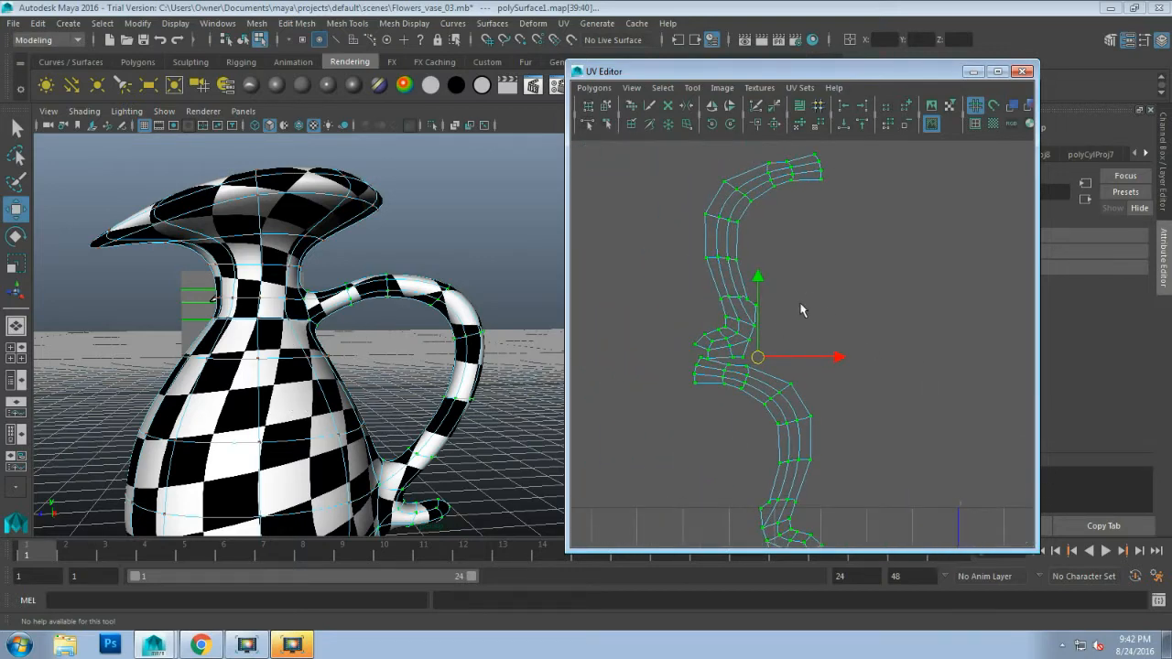
left_click(800, 261)
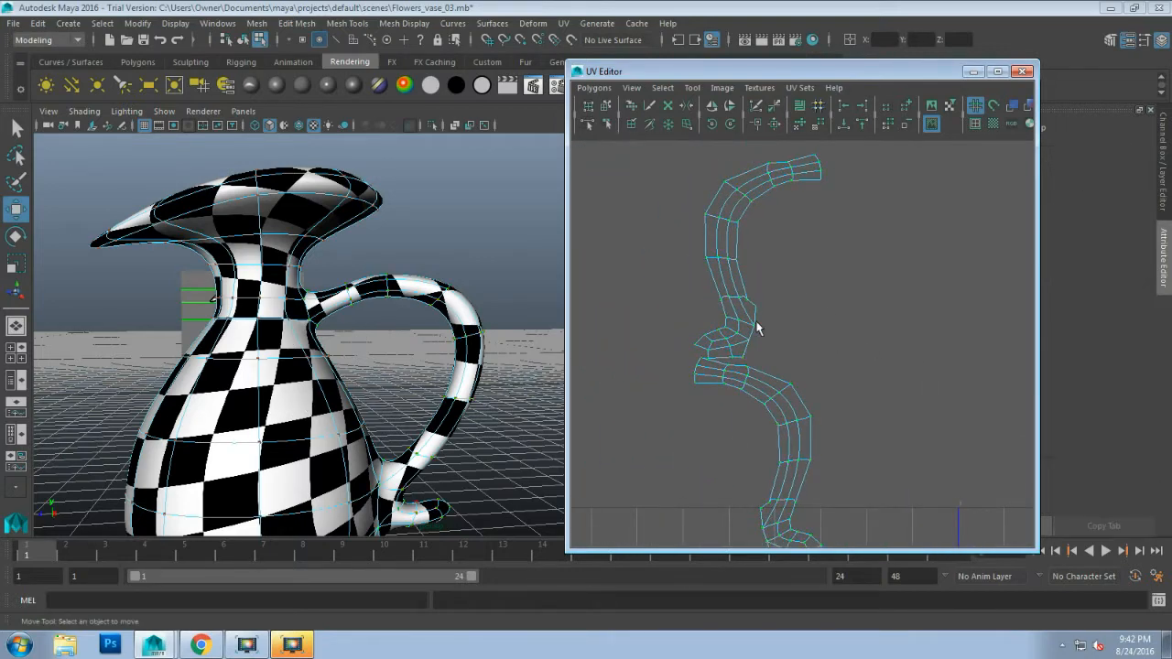
left_click(767, 393)
left_click_drag(758, 463, 904, 263)
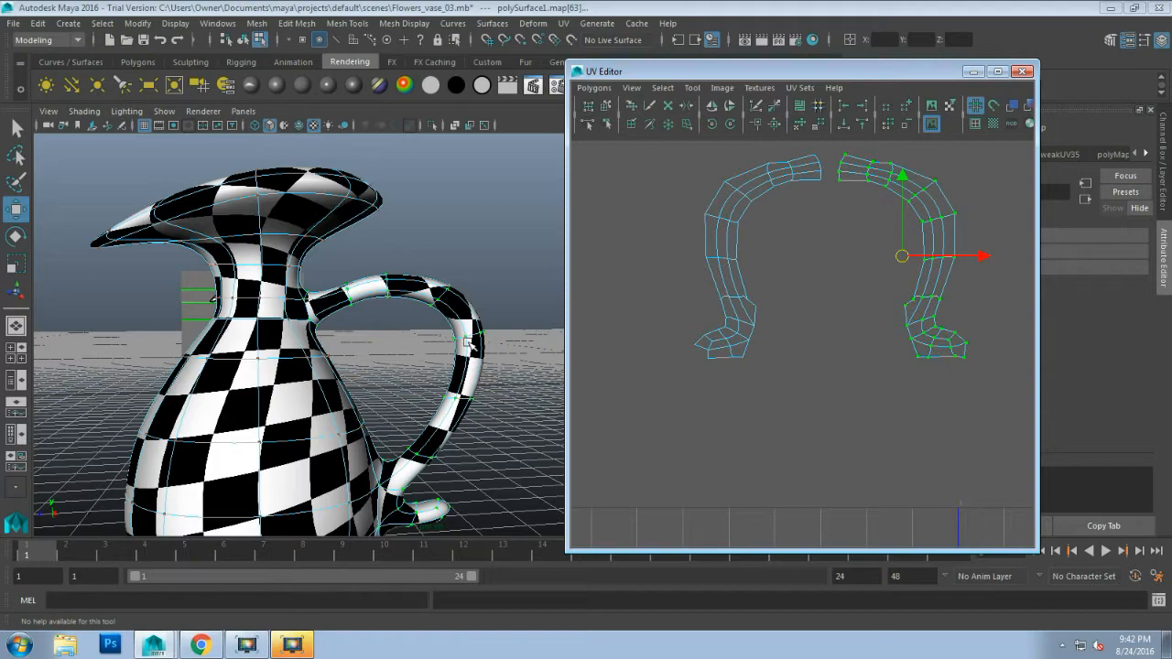
Step: Display the vase shaded without texture and examine the handle from several sides to locate the seam between its two shells
key("5")
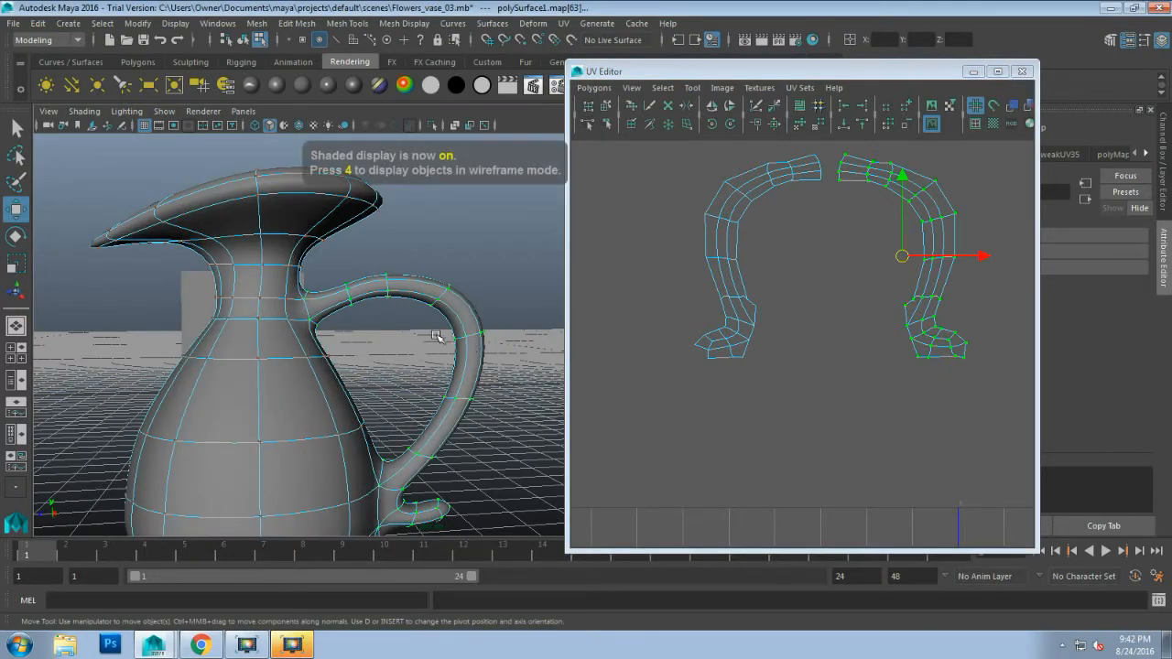
mouse_move(430, 334)
left_mouse_down("alt")
mouse_move(374, 340)
mouse_move(371, 359)
left_mouse_up("alt")
left_click_drag(495, 326, 262, 364, "alt")
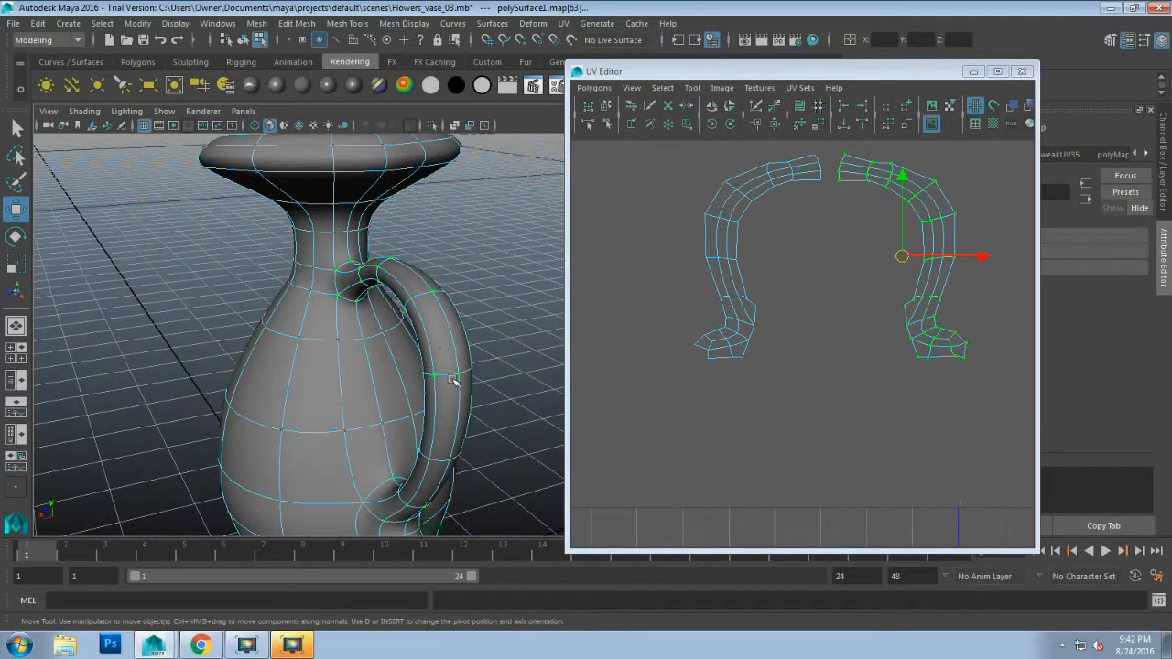
left_click_drag(368, 331, 219, 396, "alt")
middle_click_drag(220, 396, 422, 229, "alt")
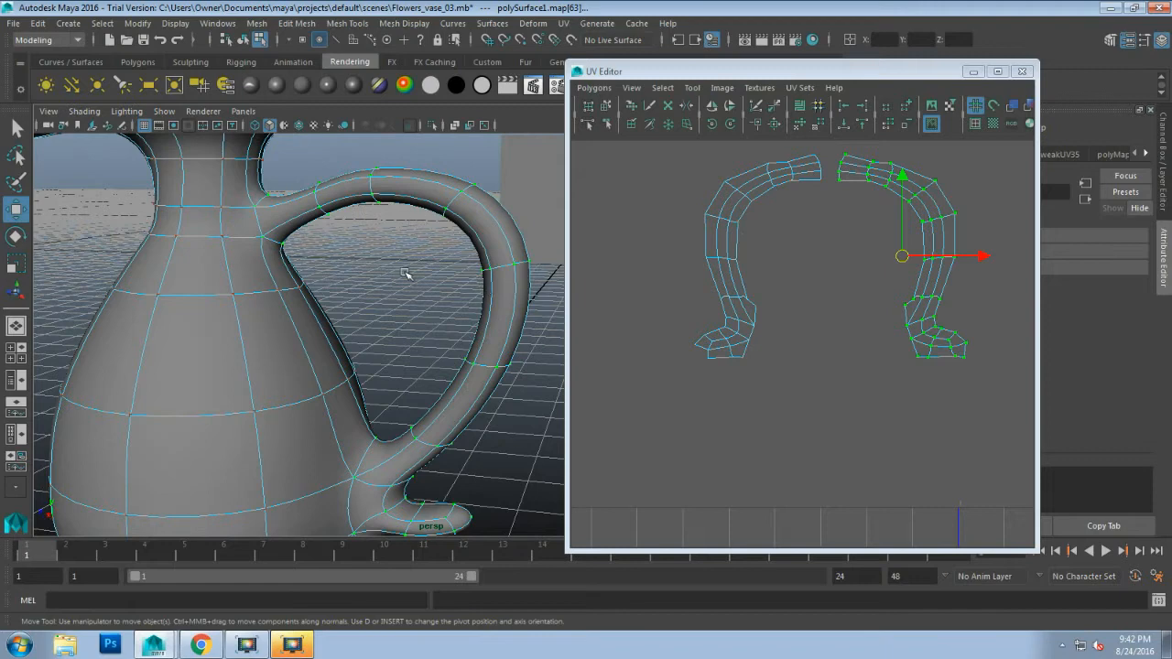
scroll(405, 273, "up", 5)
left_click_drag(421, 253, 422, 342, "alt")
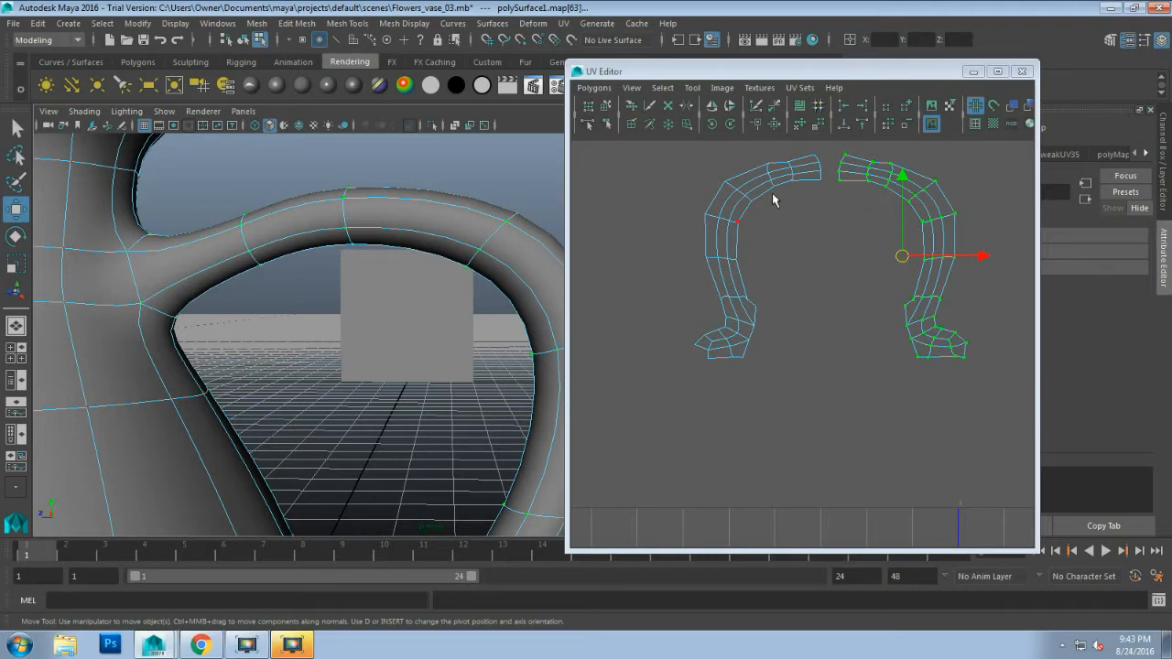
Step: Switch to edge selection and select the seam edge along the outer ridge of the handle's upper bend
right_click_drag(772, 180, 774, 142)
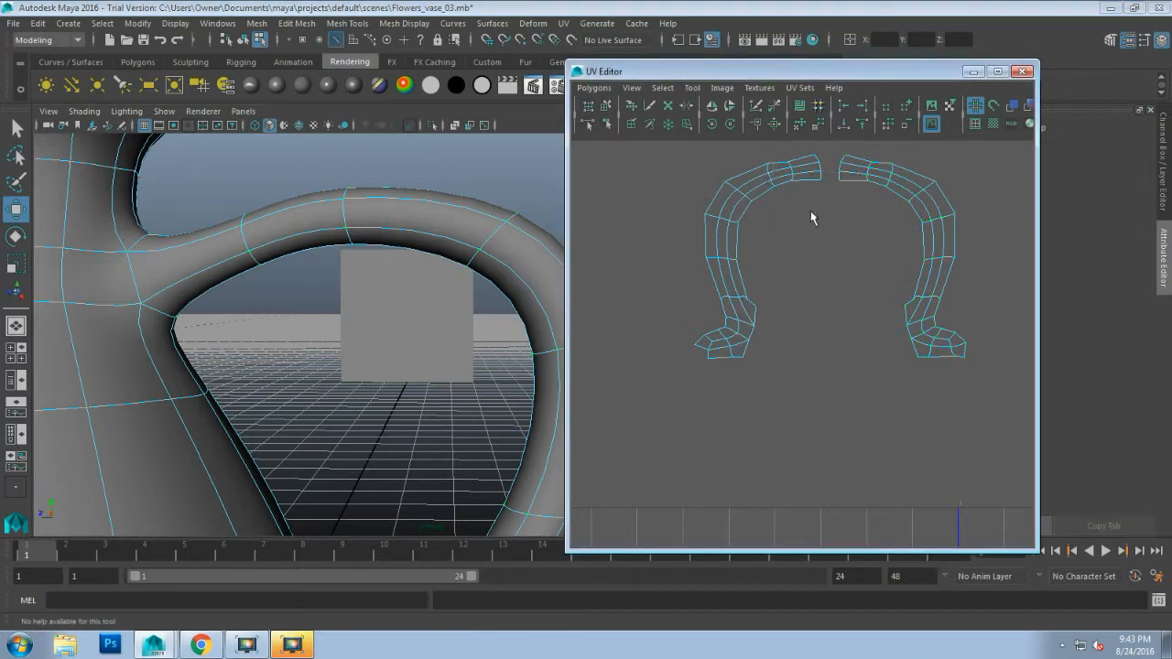
left_click_drag(409, 366, 345, 382, "alt")
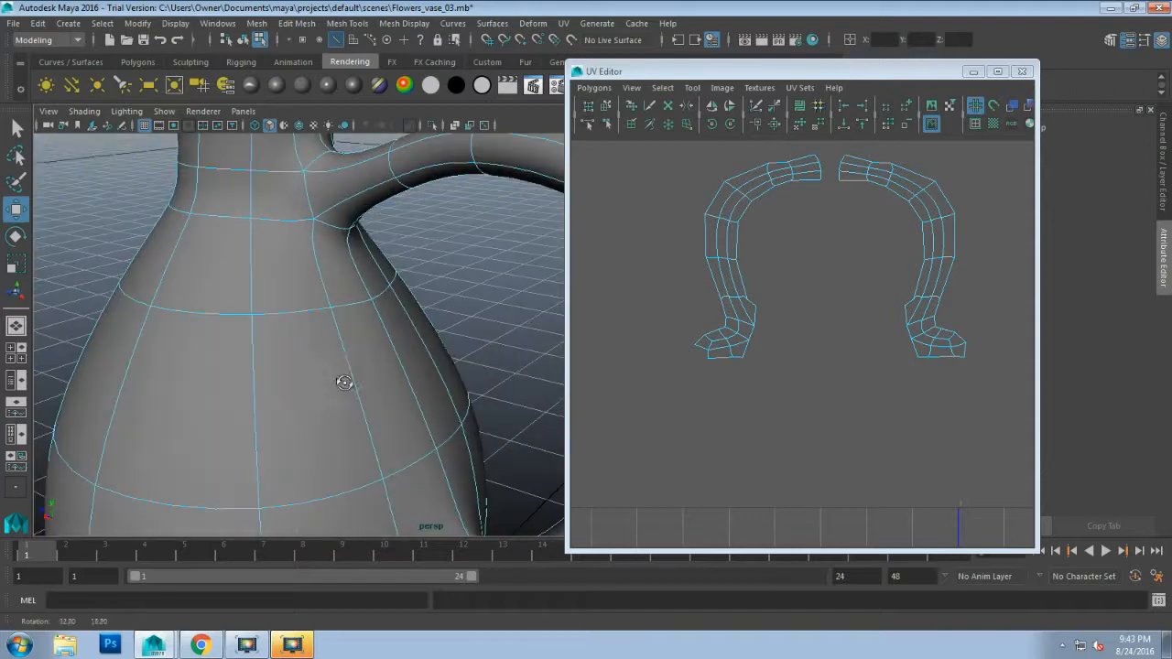
middle_click_drag(470, 337, 472, 336, "alt")
left_click_drag(473, 336, 327, 366, "alt")
left_click(418, 319)
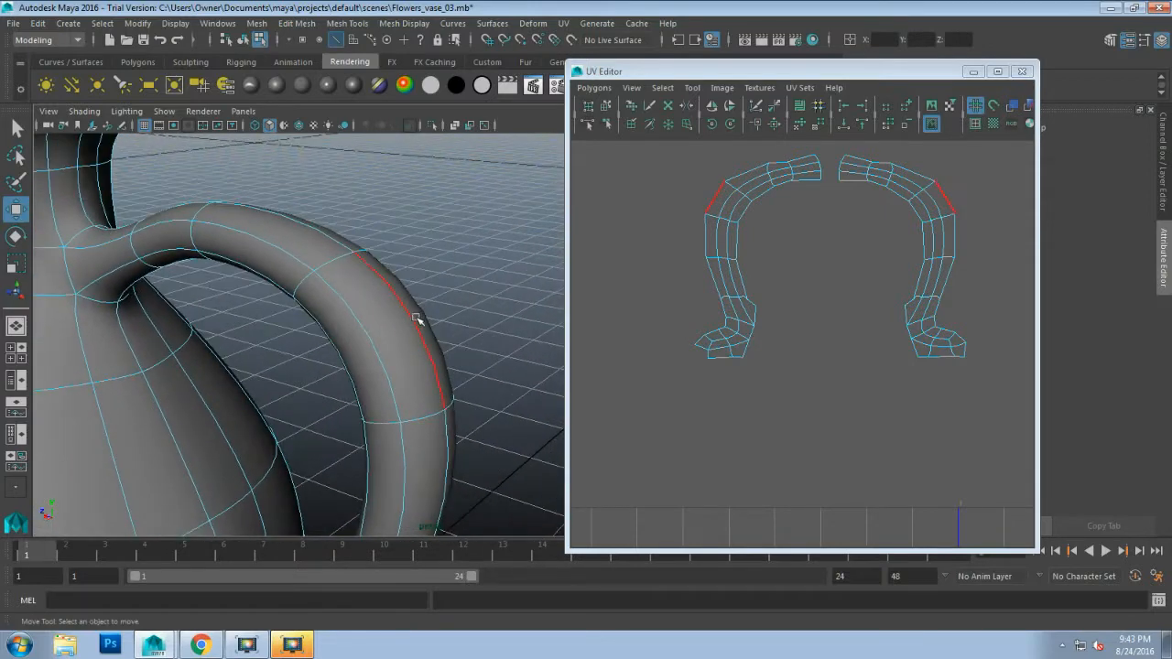
left_click(416, 319)
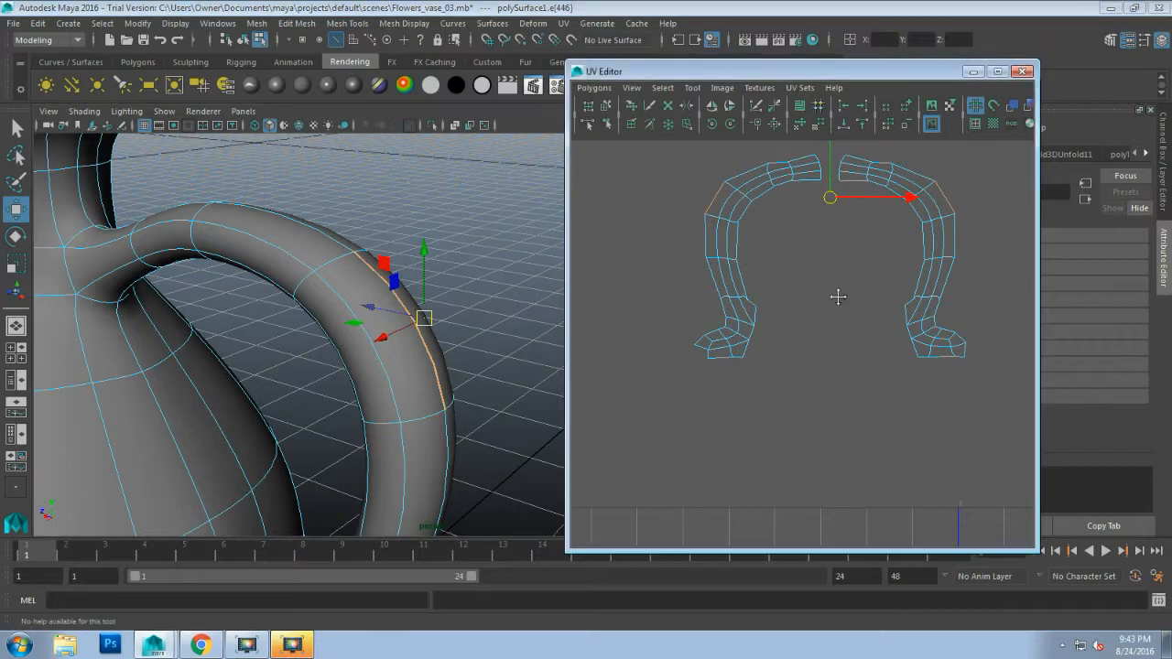
Step: Extend the edge selection along the handle shells' outer border down to the foot, and join the shells with Move and Sew UV Edges
middle_click_drag(837, 296, 793, 365, "alt")
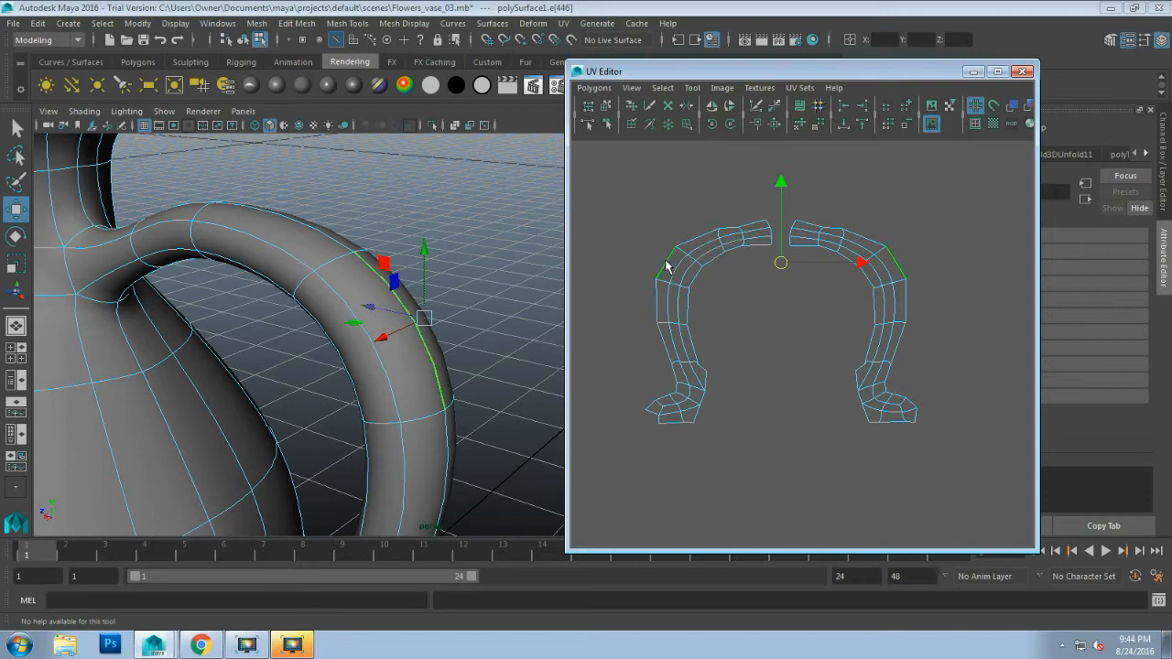
key("q")
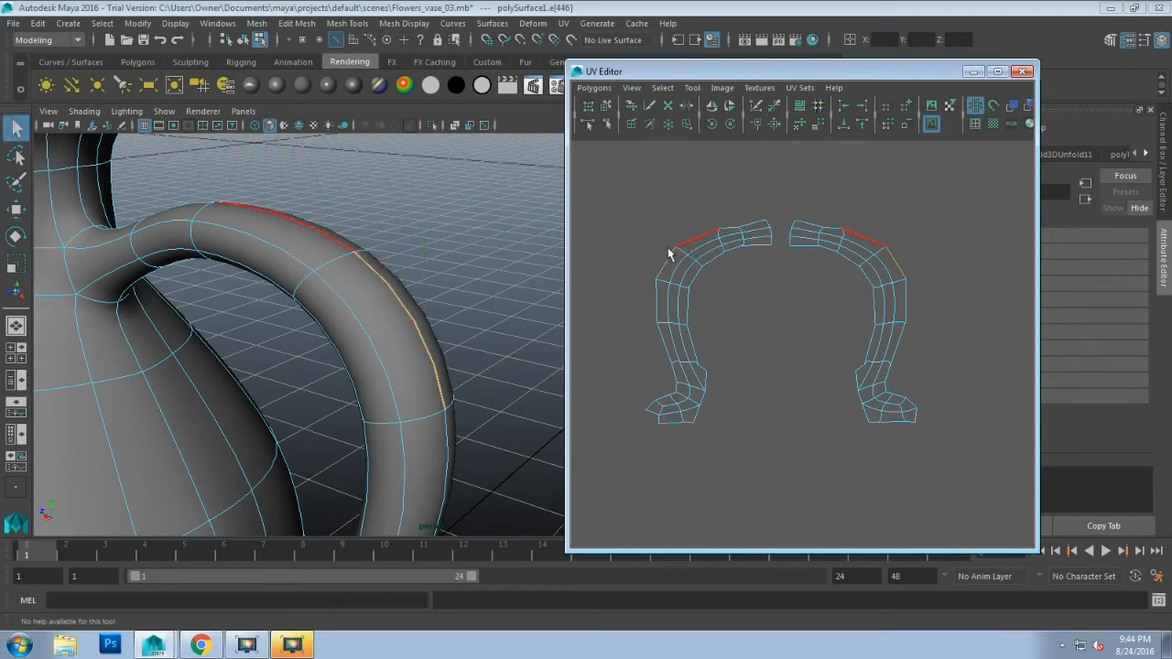
left_click(711, 240, "shift")
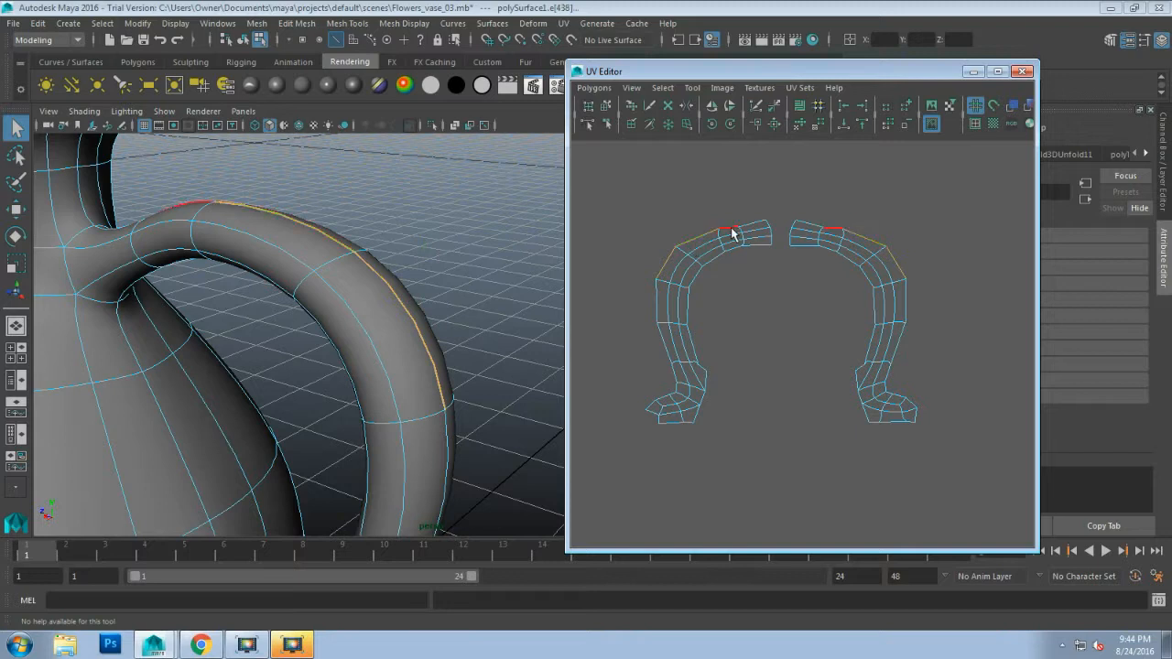
left_click(746, 228, "shift")
left_click(658, 303, "shift")
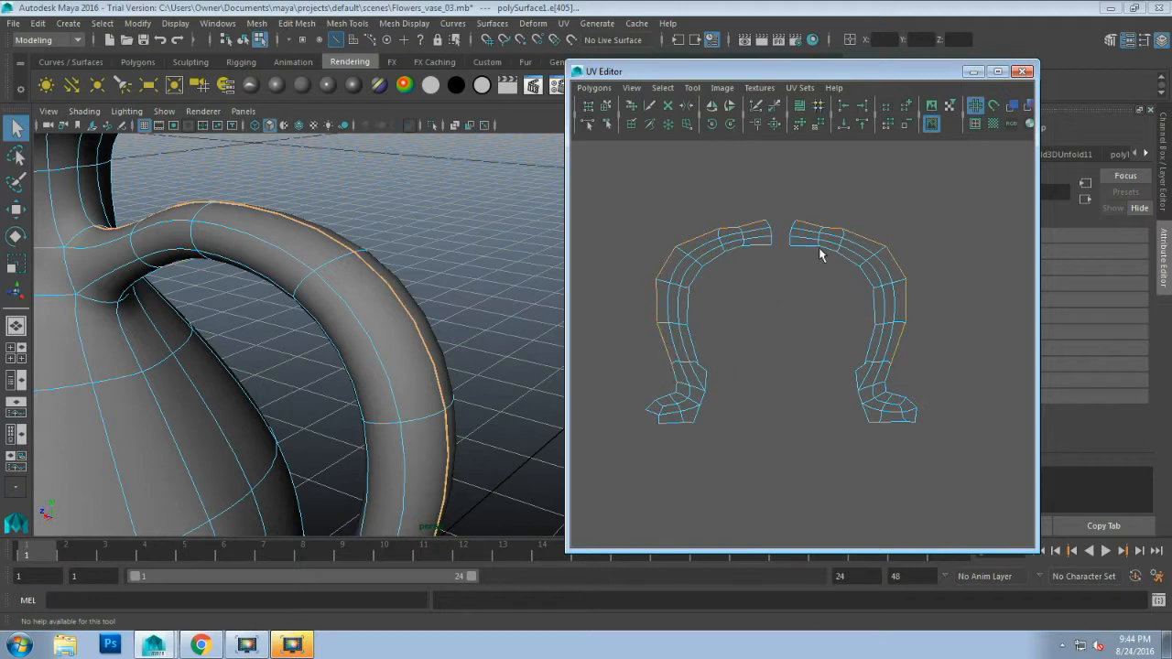
left_click(593, 87)
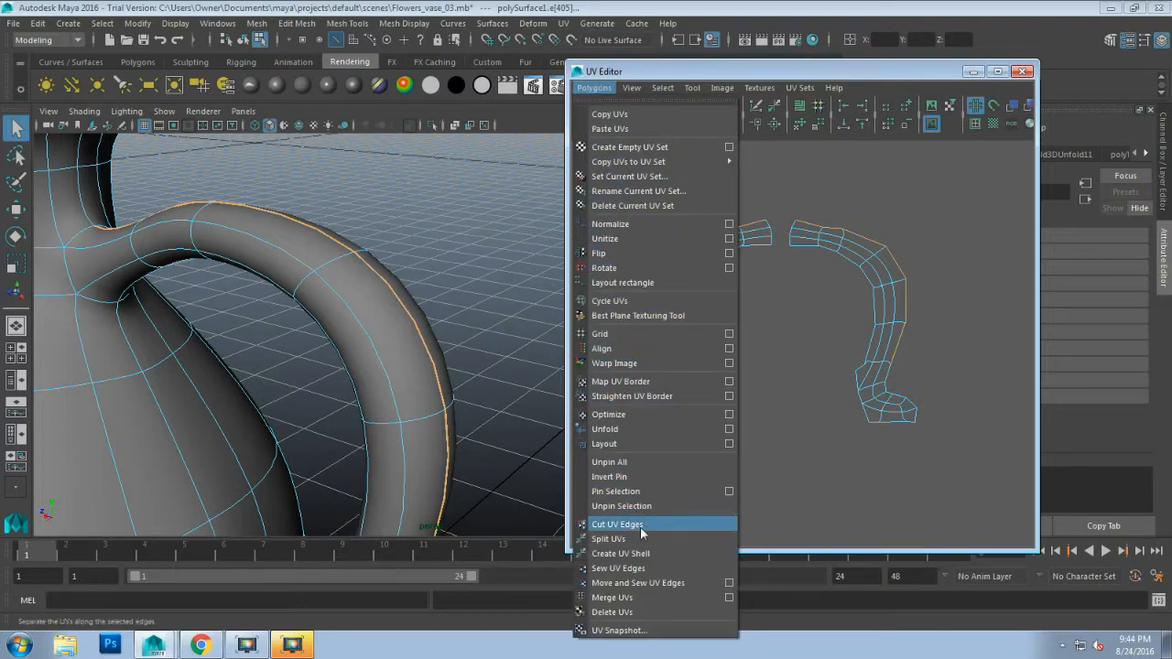
left_click(653, 588)
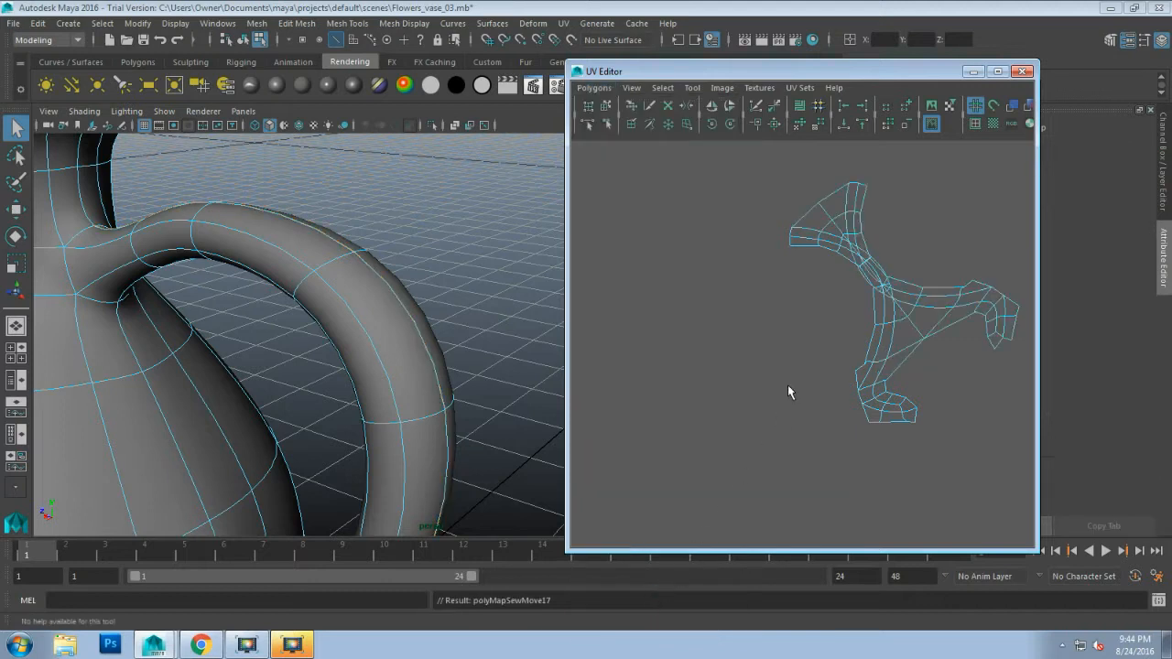
Step: Switch to UV selection, select the whole sewn handle shell and unfold it
scroll(787, 385, "down", 1)
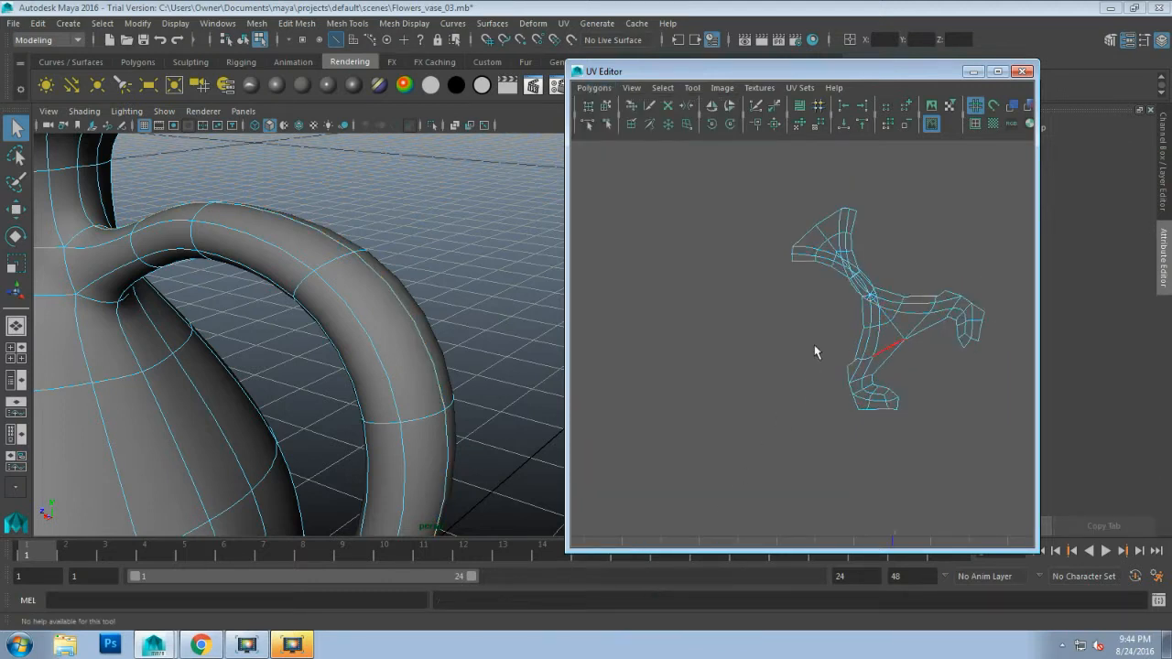
middle_click_drag(829, 354, 714, 387, "alt")
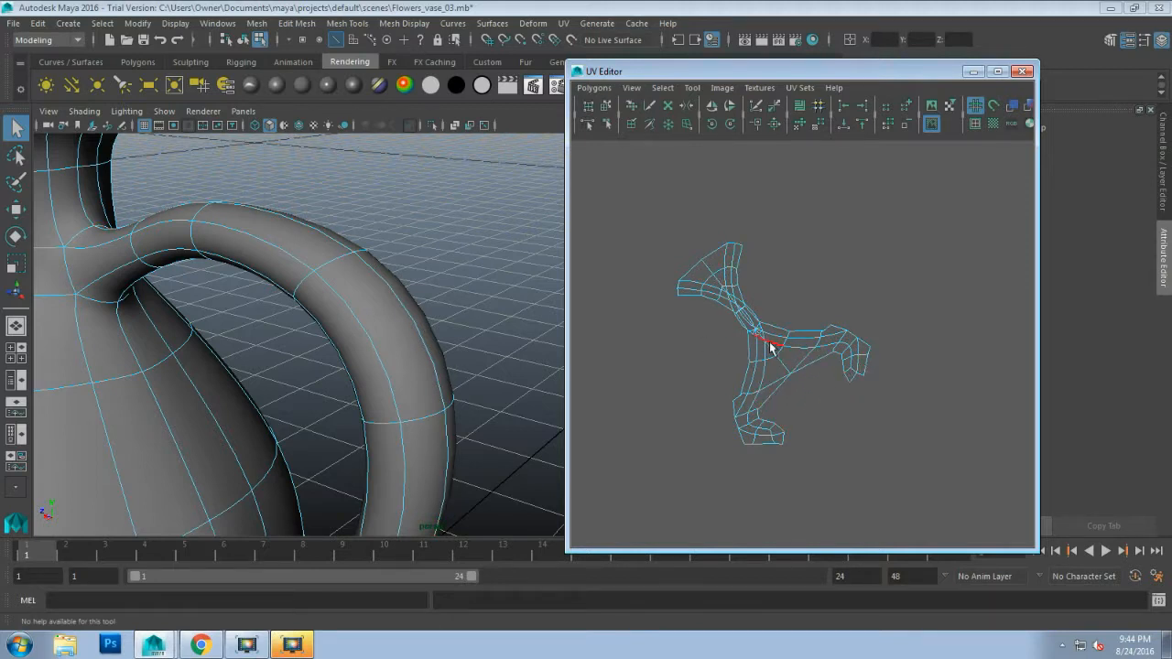
right_click_drag(769, 341, 824, 335)
double_click(779, 354)
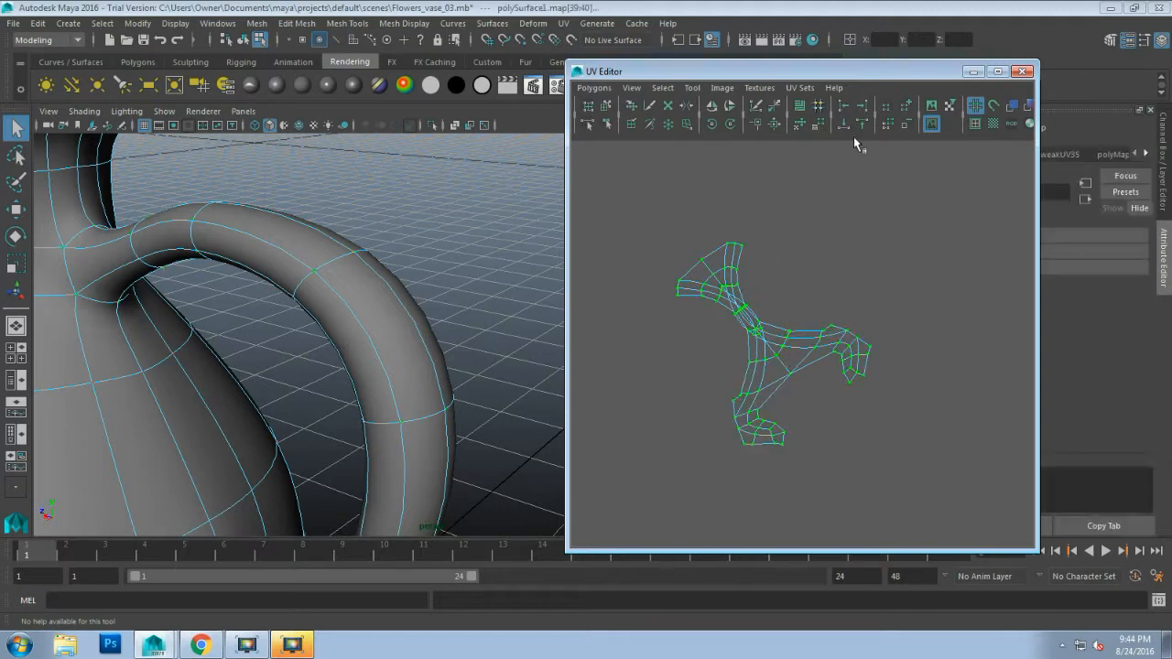
left_click(800, 128)
scroll(814, 377, "down", 4)
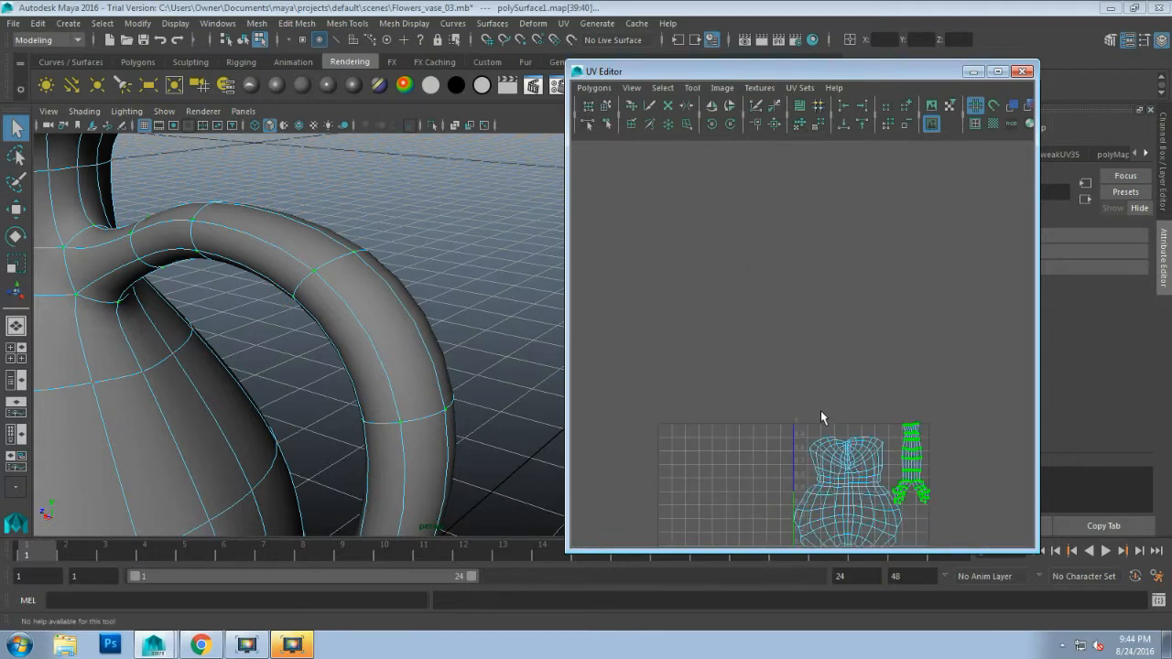
middle_click_drag(820, 410, 648, 267, "alt")
scroll(722, 345, "up", 4)
middle_click_drag(723, 314, 802, 329, "alt")
Step: Display the checker texture on the vase and examine the handle's upper bend, lower joint and curled tip for distortion
key("6")
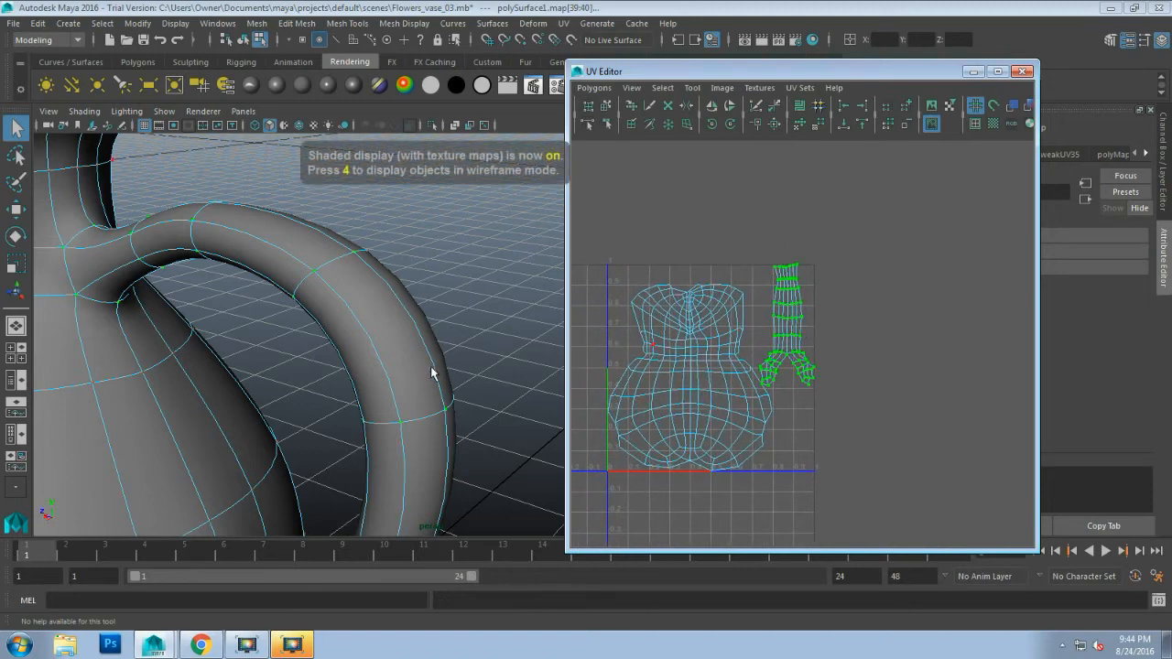
left_click(394, 337)
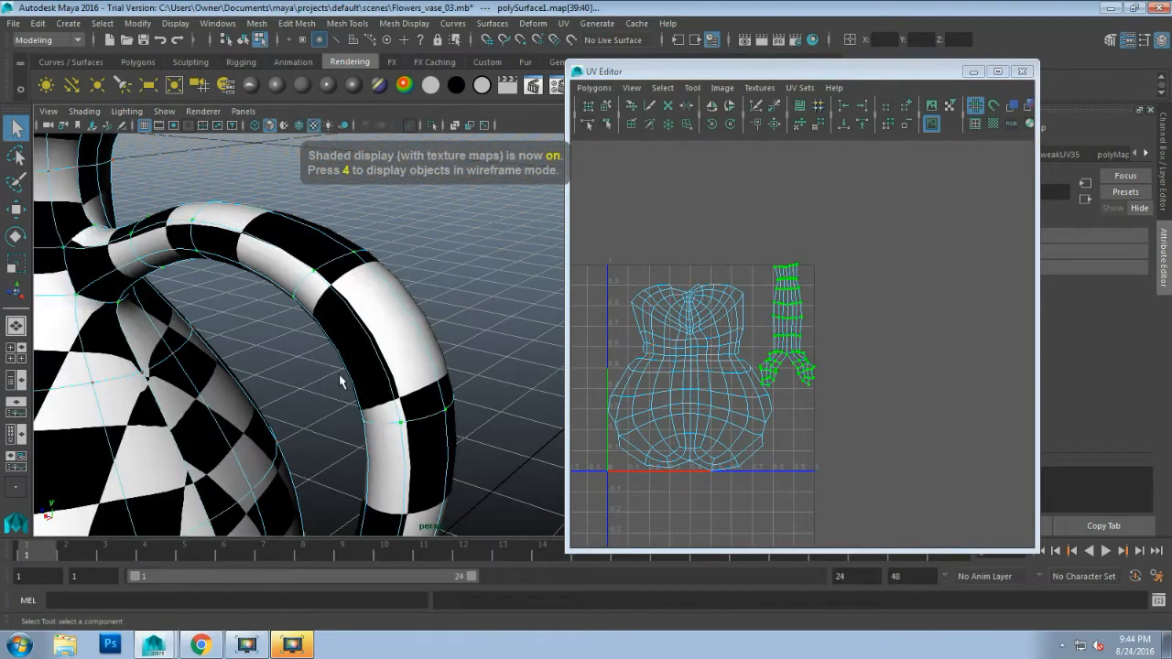
left_click_drag(305, 406, 305, 399, "alt")
left_click_drag(311, 398, 189, 365, "alt")
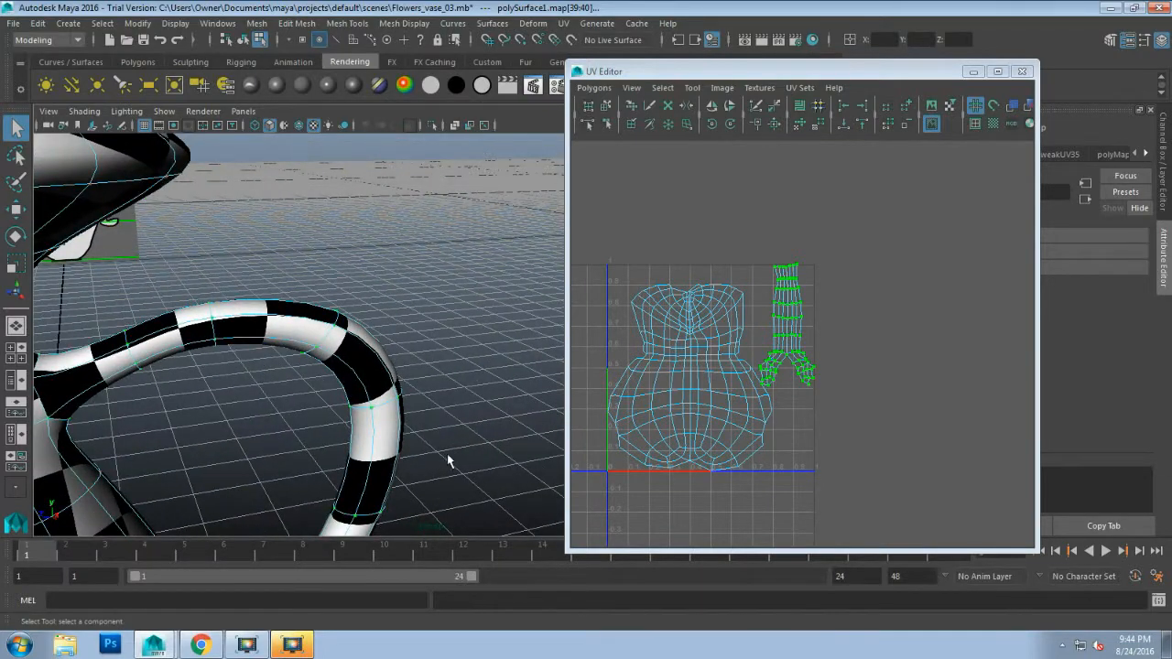
middle_click_drag(448, 454, 467, 300, "alt")
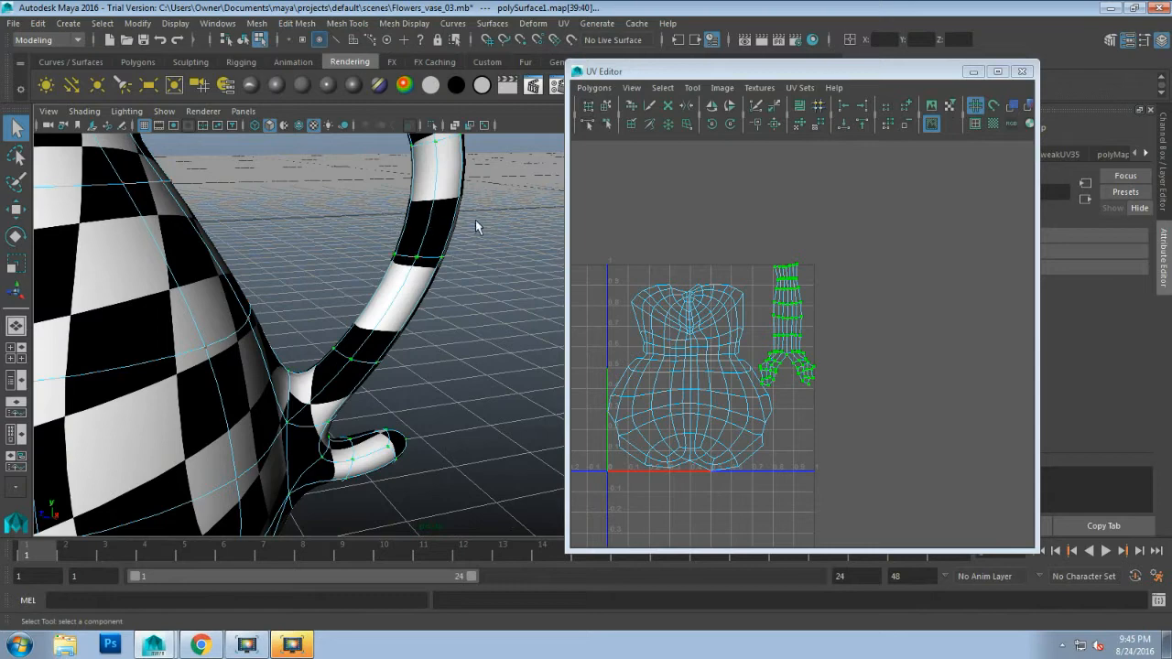
left_click_drag(327, 245, 249, 252, "alt")
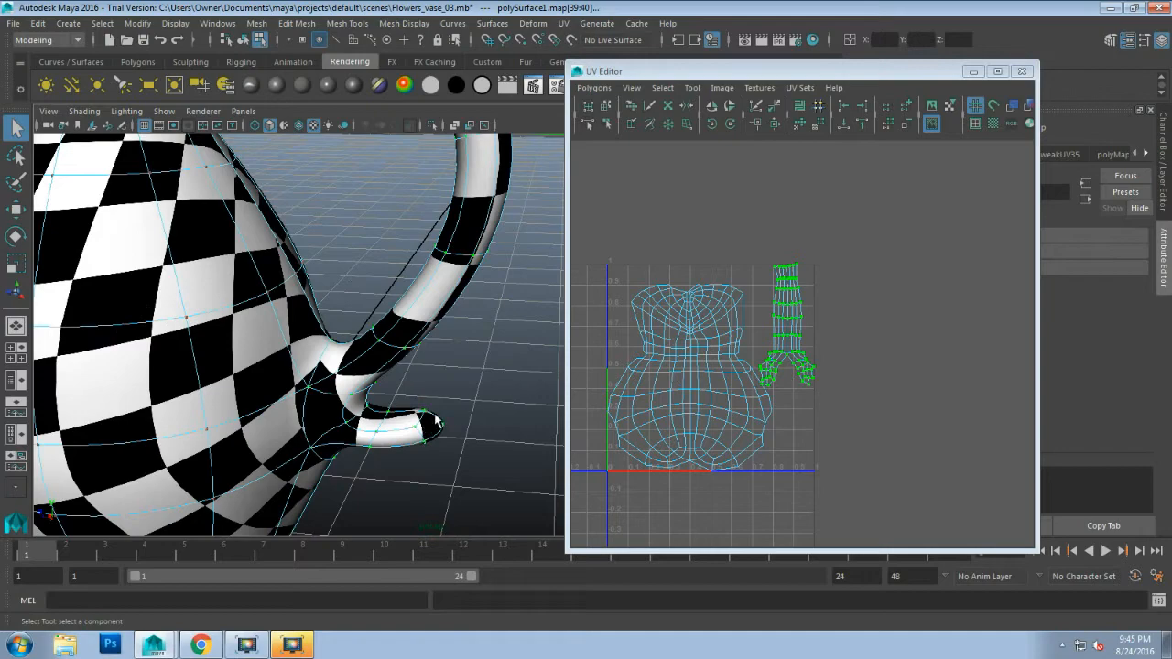
scroll(446, 366, "up", 5)
left_click_drag(449, 366, 382, 389, "alt")
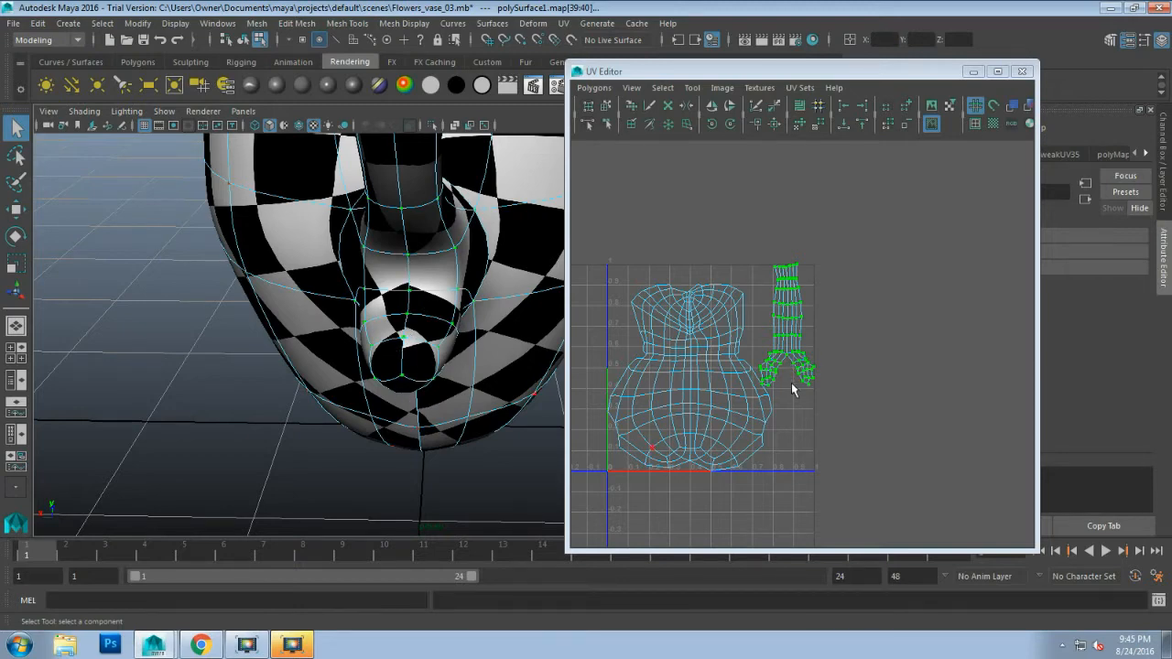
Step: Select the edges along the gap between the handle shell's two lower flaps and join them with Move and Sew UV Edges
scroll(795, 412, "up", 5)
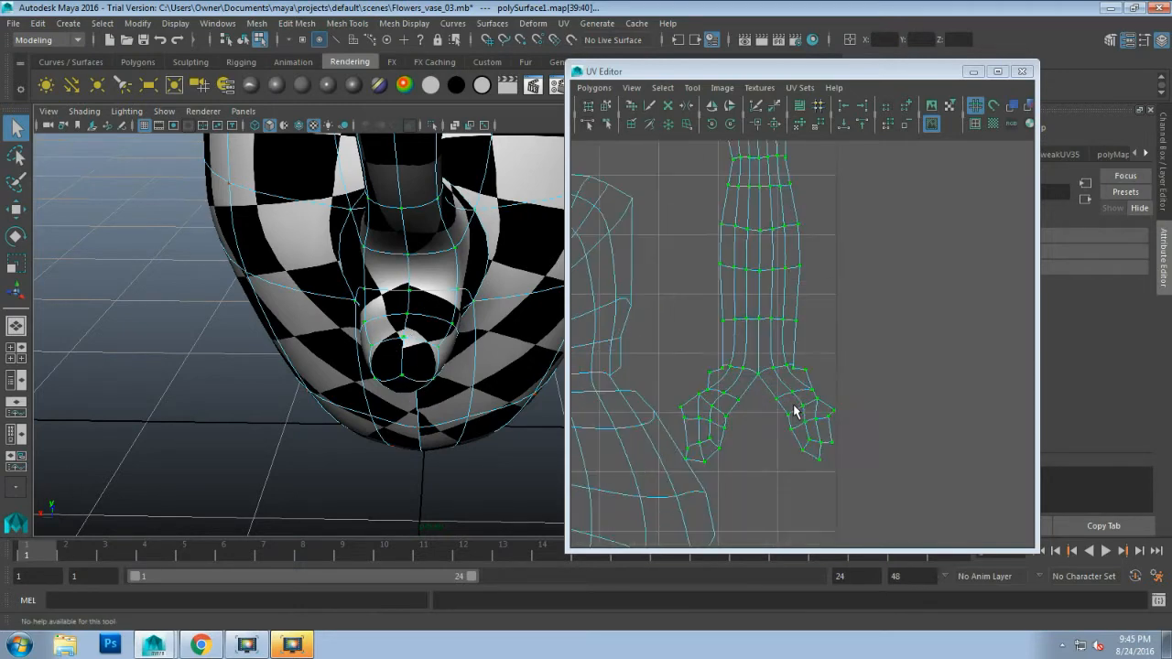
scroll(793, 416, "up", 5)
middle_click_drag(751, 447, 814, 250, "alt")
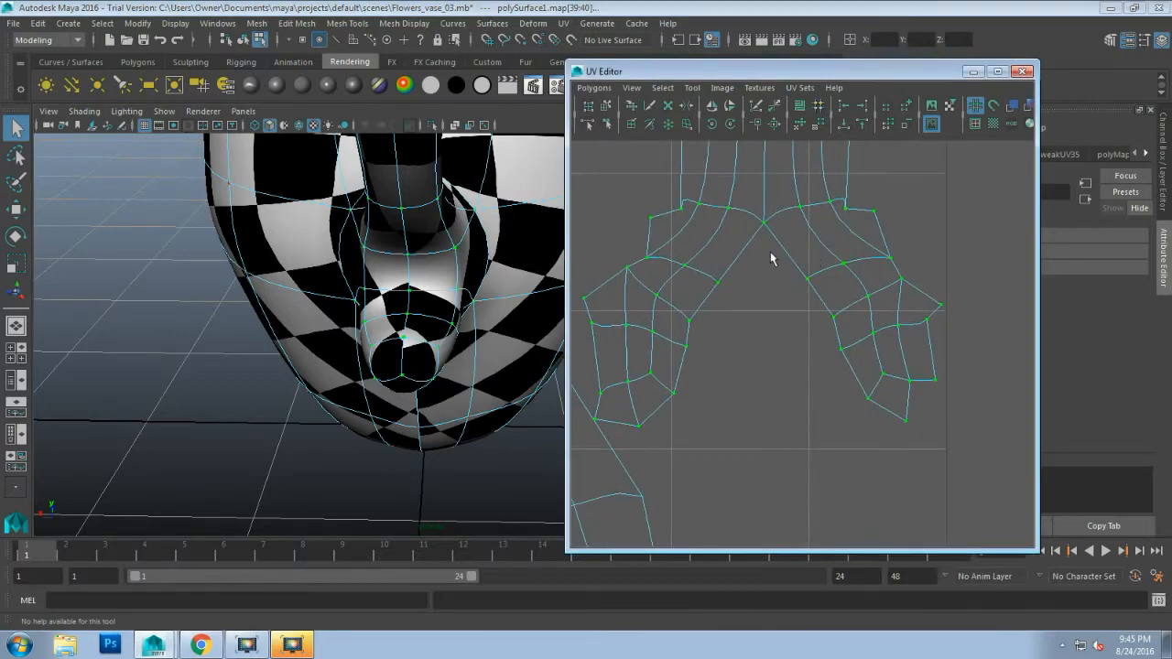
right_click_drag(782, 254, 782, 216)
left_click(784, 256)
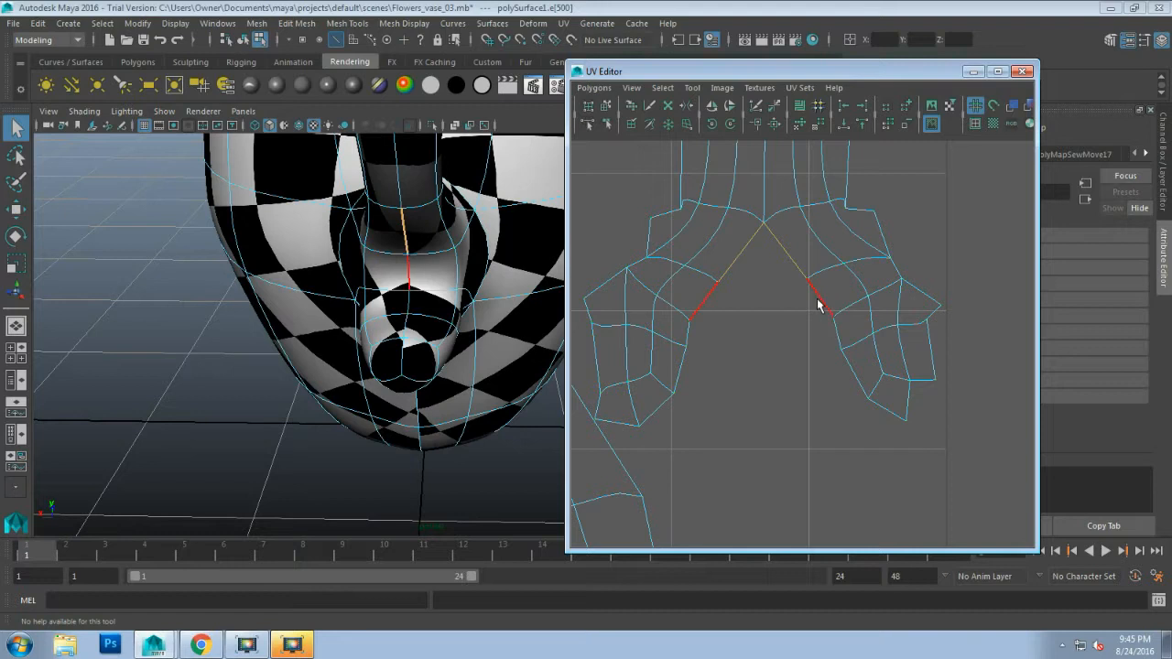
left_click(817, 300, "shift")
left_click(837, 334, "shift")
left_click(850, 369, "shift")
left_click(888, 407, "shift")
left_click(593, 88)
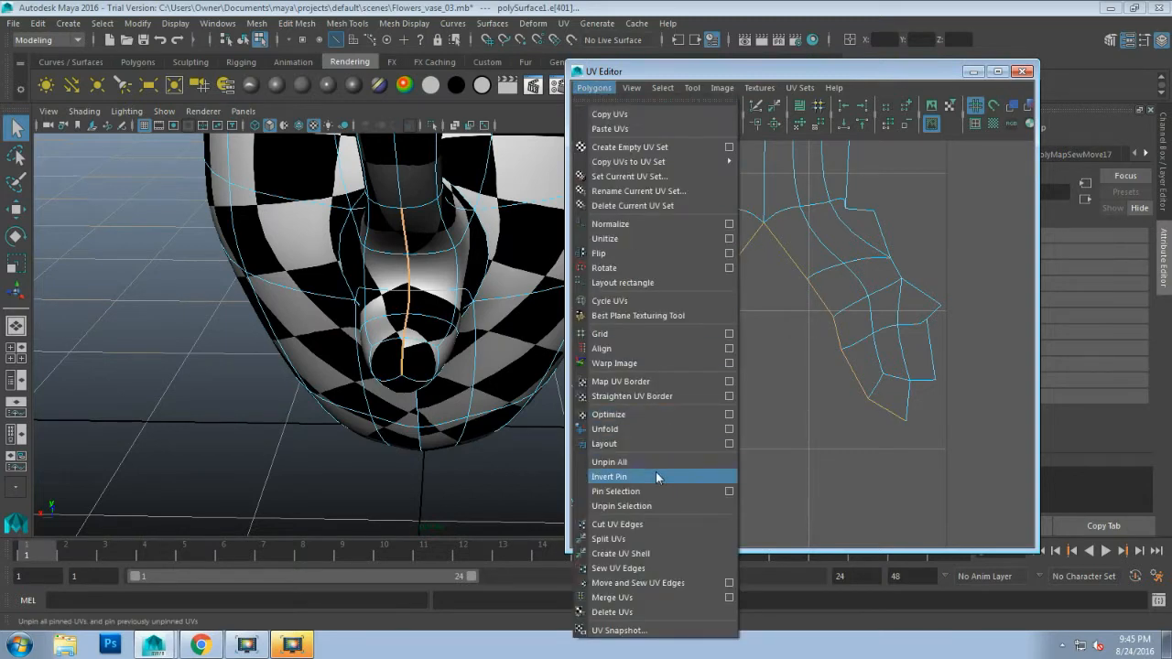
left_click(674, 582)
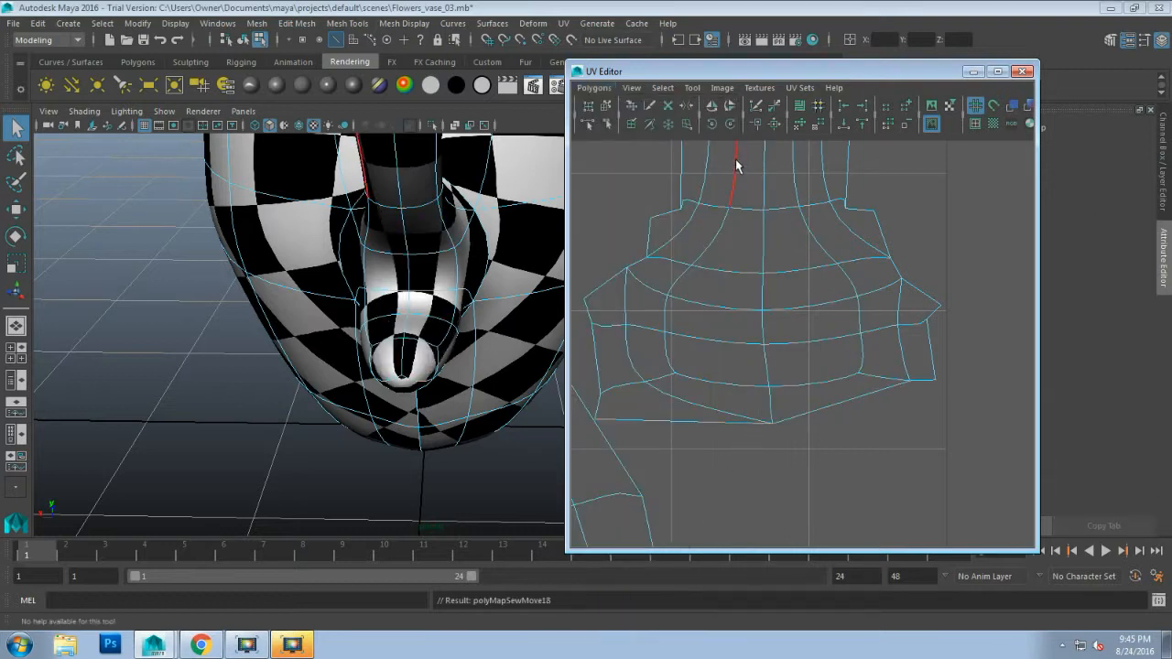
Step: Switch to UV selection, select the whole joined handle shell and unfold it
right_click_drag(746, 232, 785, 228)
left_click(760, 212)
double_click(764, 212)
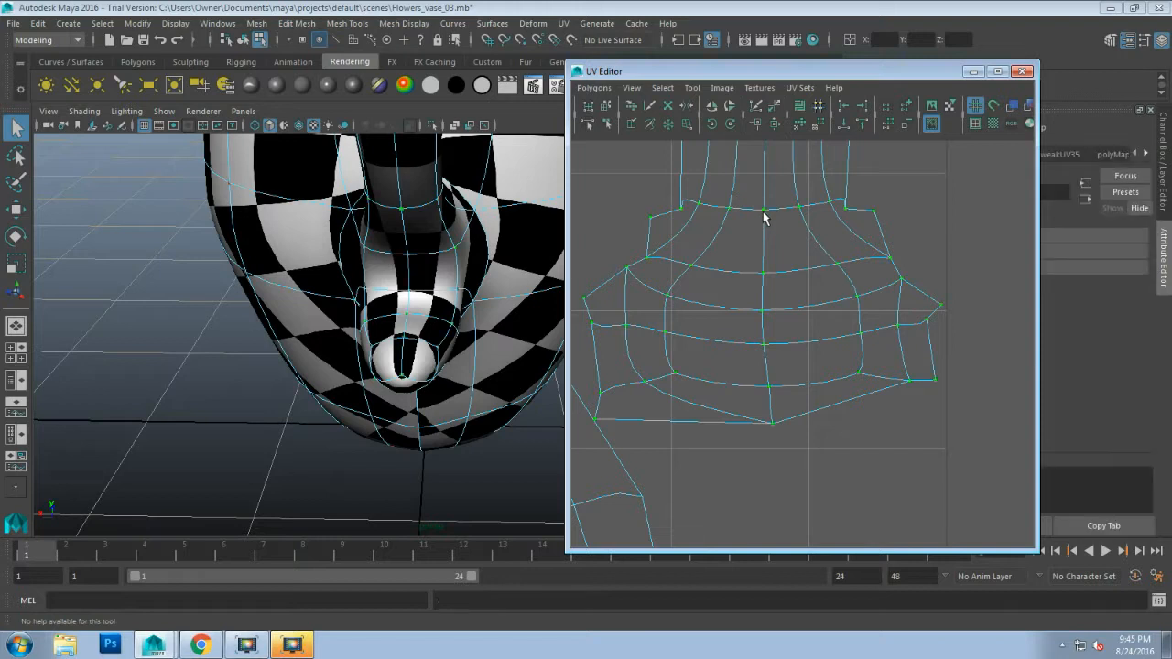
left_click(798, 124)
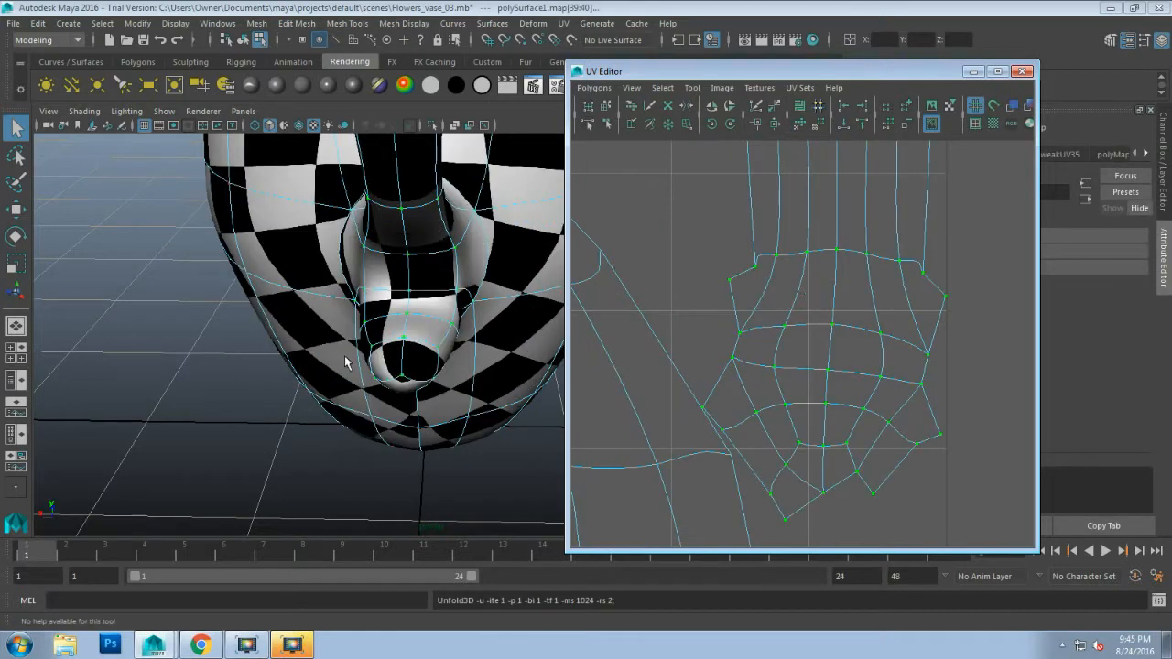
Step: Examine the checker pattern around the handle's curled tip, bends and seam for distortion and stretching
left_click_drag(305, 337, 418, 322, "alt")
left_click_drag(193, 425, 418, 387, "alt")
left_click_drag(273, 403, 330, 302, "alt")
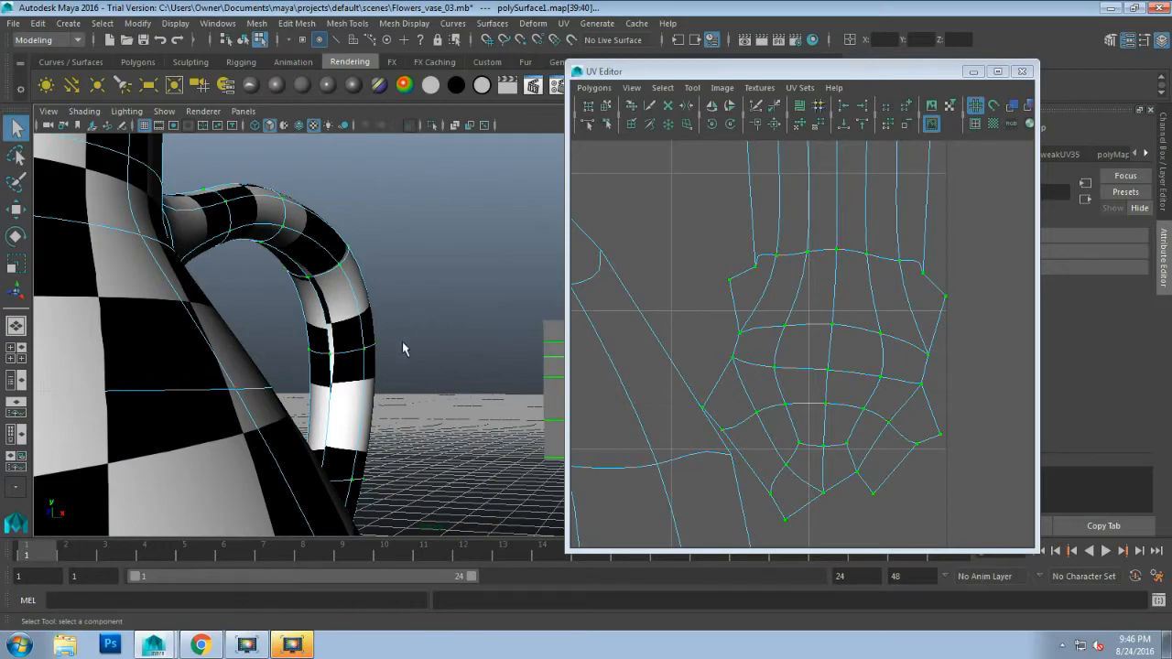
left_click_drag(402, 341, 395, 264, "alt")
left_click_drag(495, 263, 551, 270, "alt")
middle_click_drag(363, 293, 456, 253, "alt")
mouse_move(308, 295)
left_mouse_down("alt")
mouse_move(400, 285)
mouse_move(330, 293)
left_mouse_up("alt")
middle_click_drag(329, 275, 344, 373, "alt")
mouse_move(350, 346)
left_mouse_down("alt")
mouse_move(353, 419)
mouse_move(355, 343)
left_mouse_up("alt")
middle_click_drag(356, 343, 392, 275, "alt")
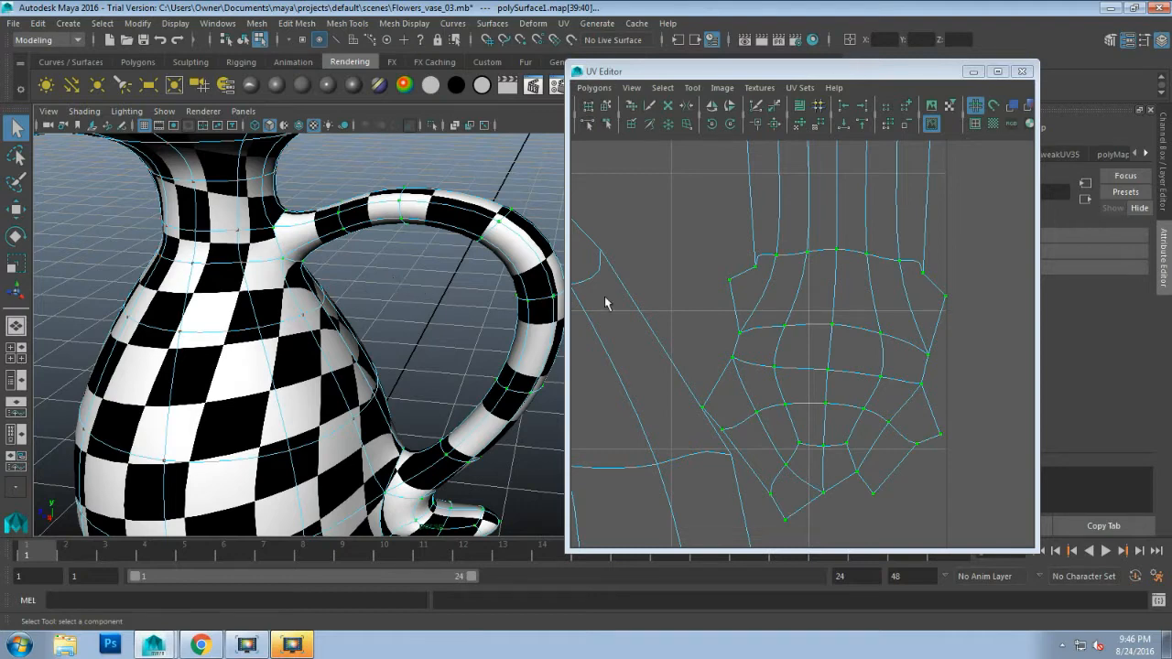
Step: Select all UVs of the vase body shell beside the handle shell
scroll(775, 339, "down", 6)
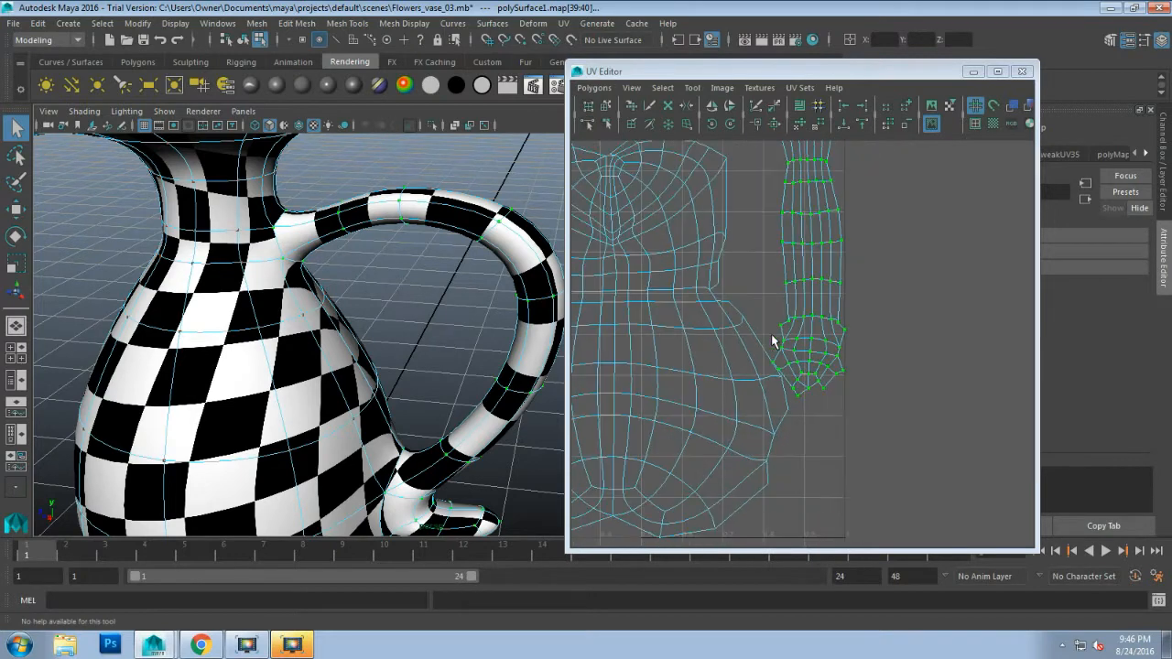
middle_click_drag(753, 262, 865, 324, "alt")
middle_click_drag(787, 384, 820, 324, "alt")
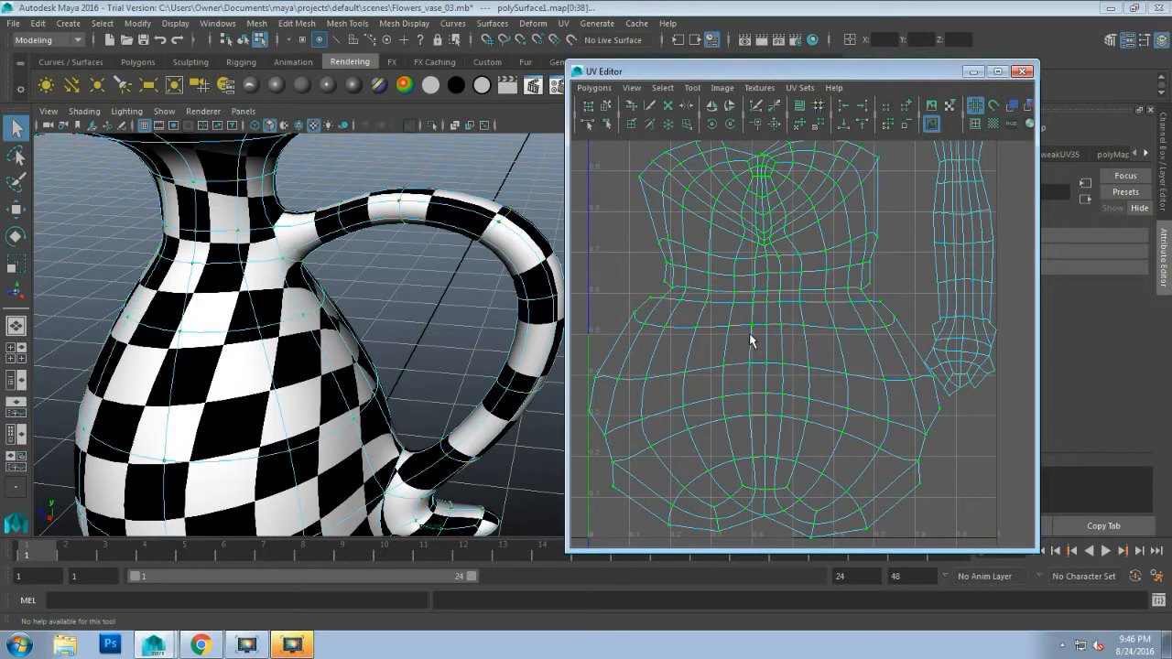
scroll(738, 318, "down", 2)
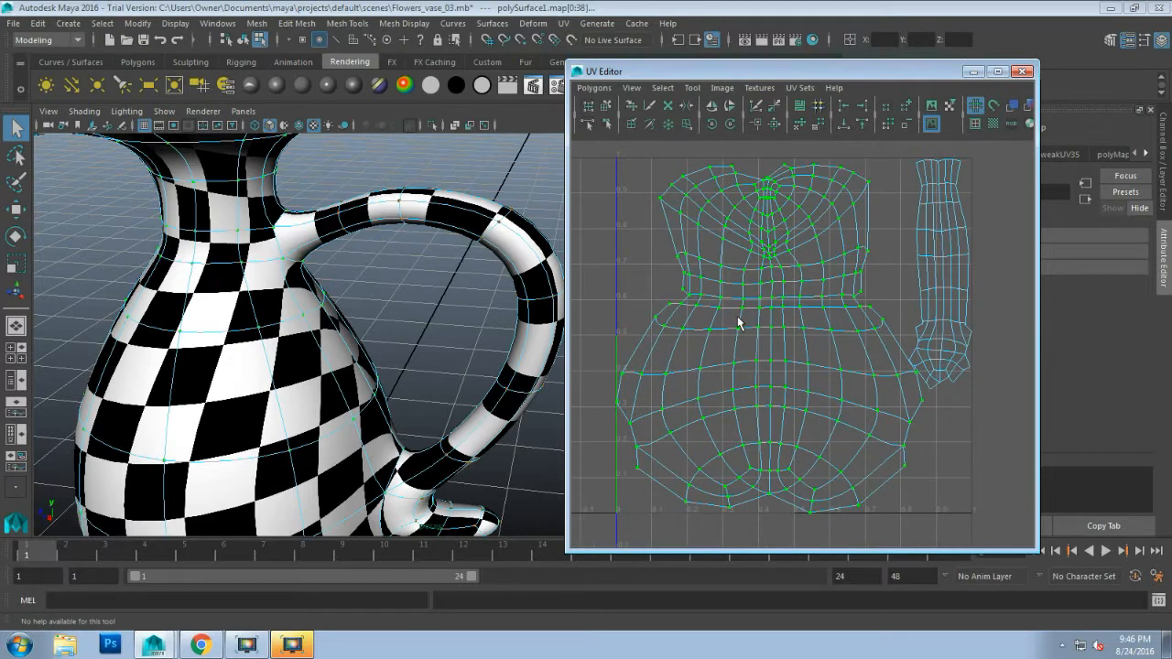
Step: Examine the checker pattern on the vase's body, neck and spout for uneven or stretched squares
key("5")
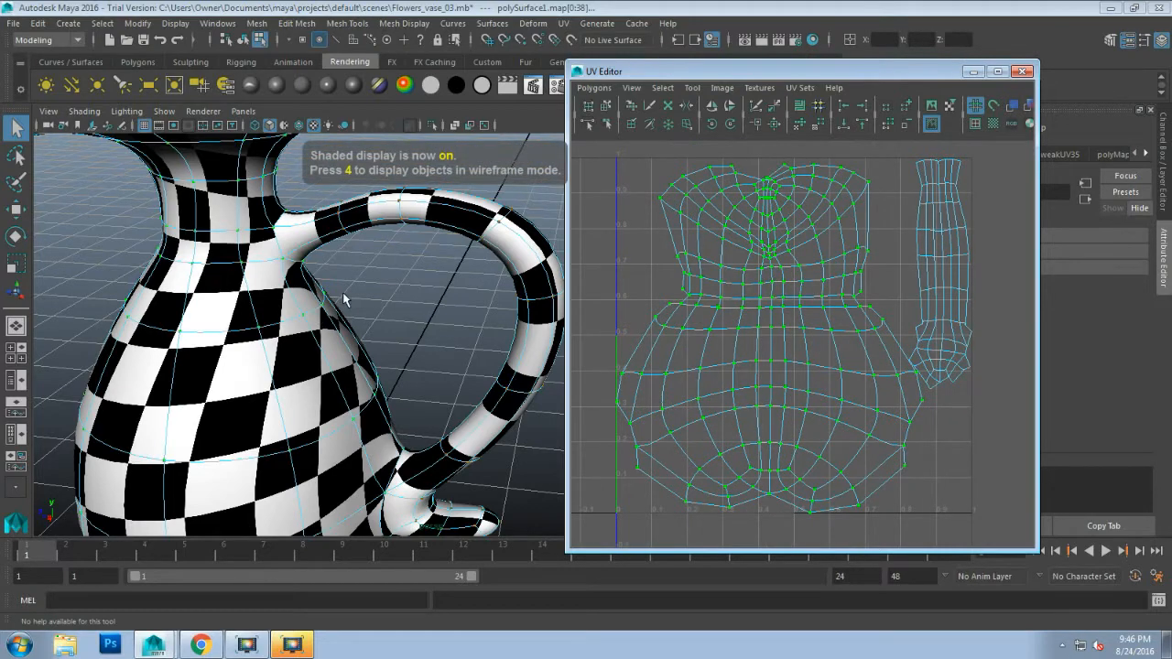
scroll(344, 298, "down", 3)
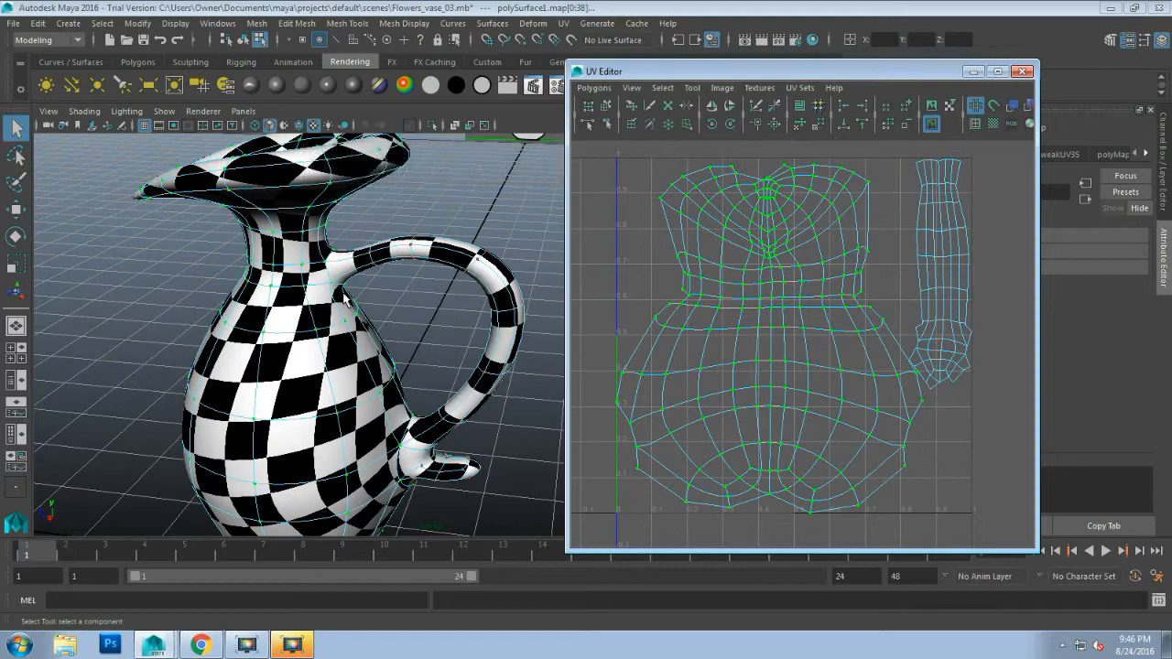
scroll(346, 299, "up", 5)
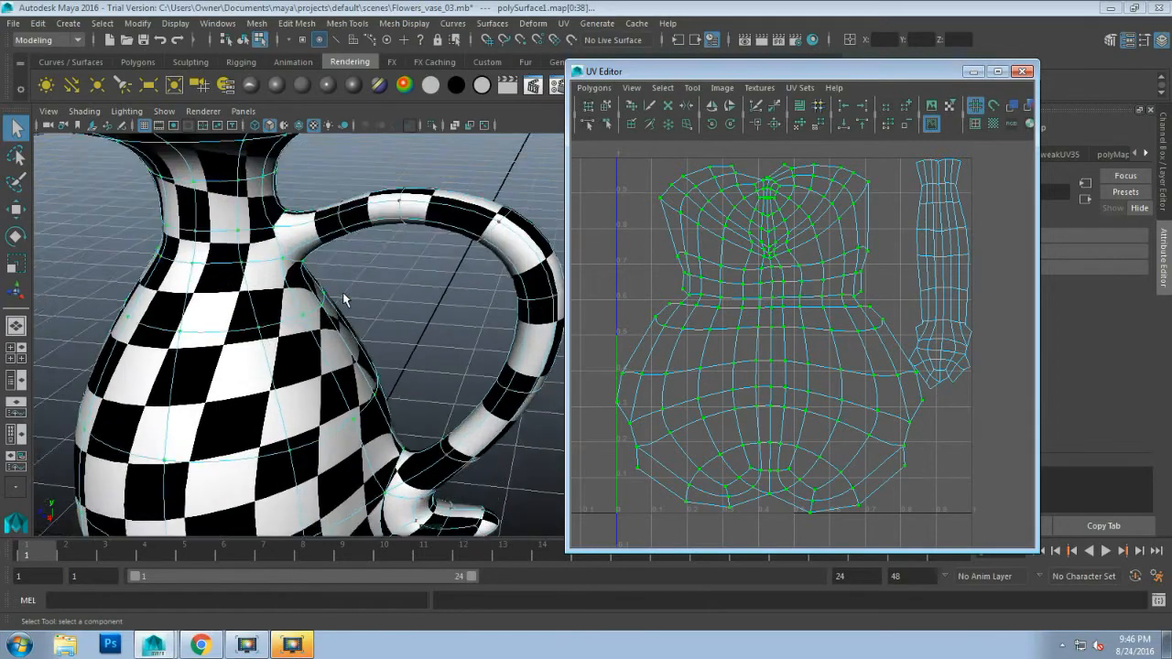
left_click_drag(346, 298, 391, 355, "alt")
middle_click_drag(392, 355, 375, 282, "alt")
left_click_drag(345, 353, 345, 406, "alt")
middle_click_drag(345, 405, 459, 433, "alt")
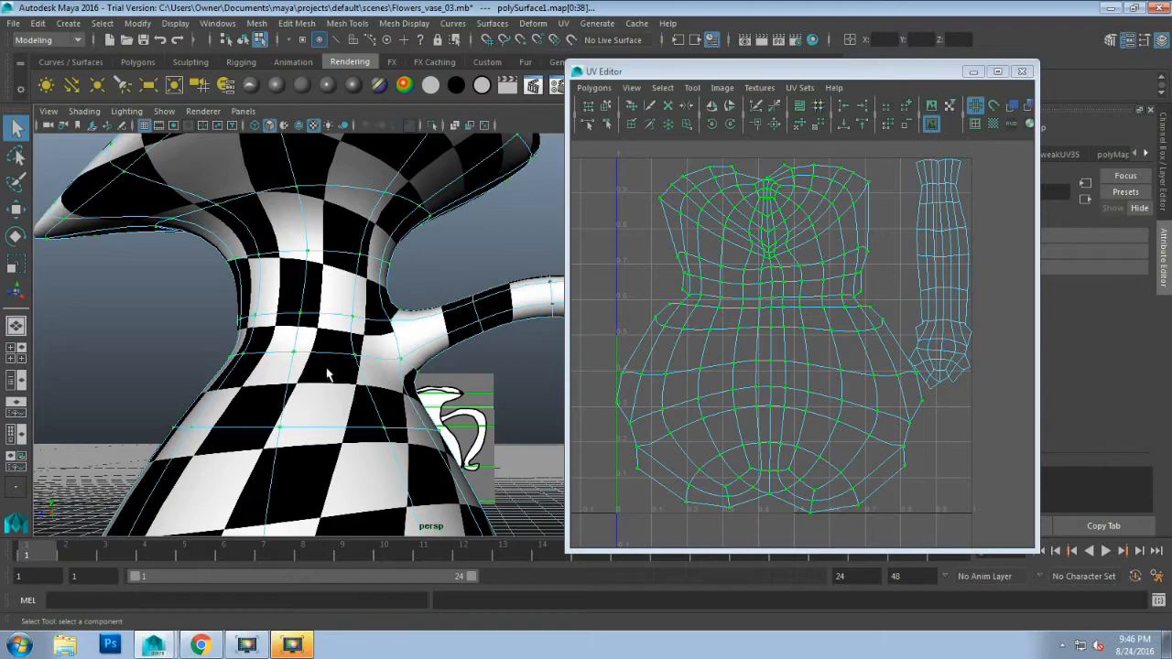
left_click_drag(162, 333, 359, 330, "alt")
scroll(352, 343, "down", 2)
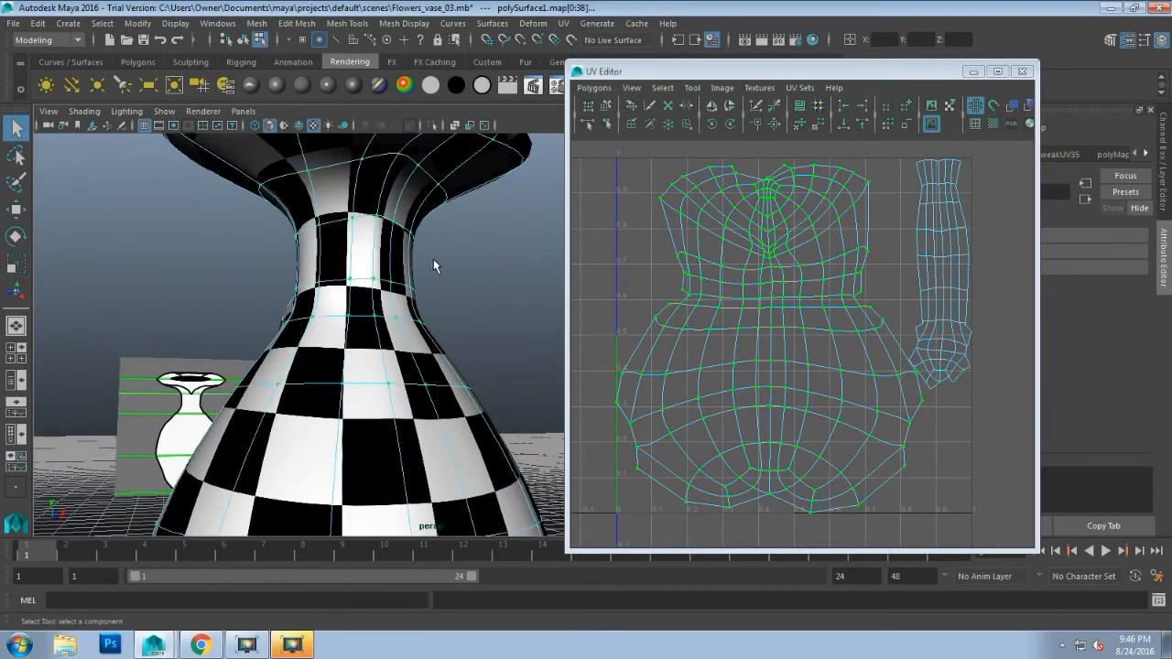
left_click_drag(433, 262, 271, 280, "alt")
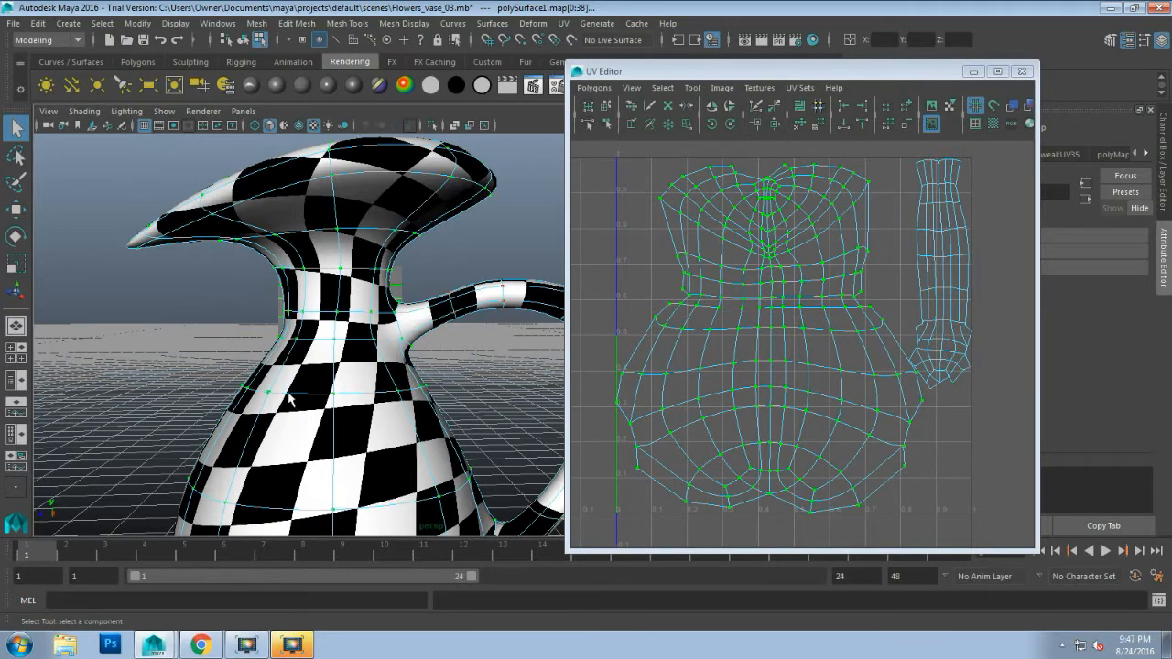
left_click_drag(299, 307, 328, 328, "alt")
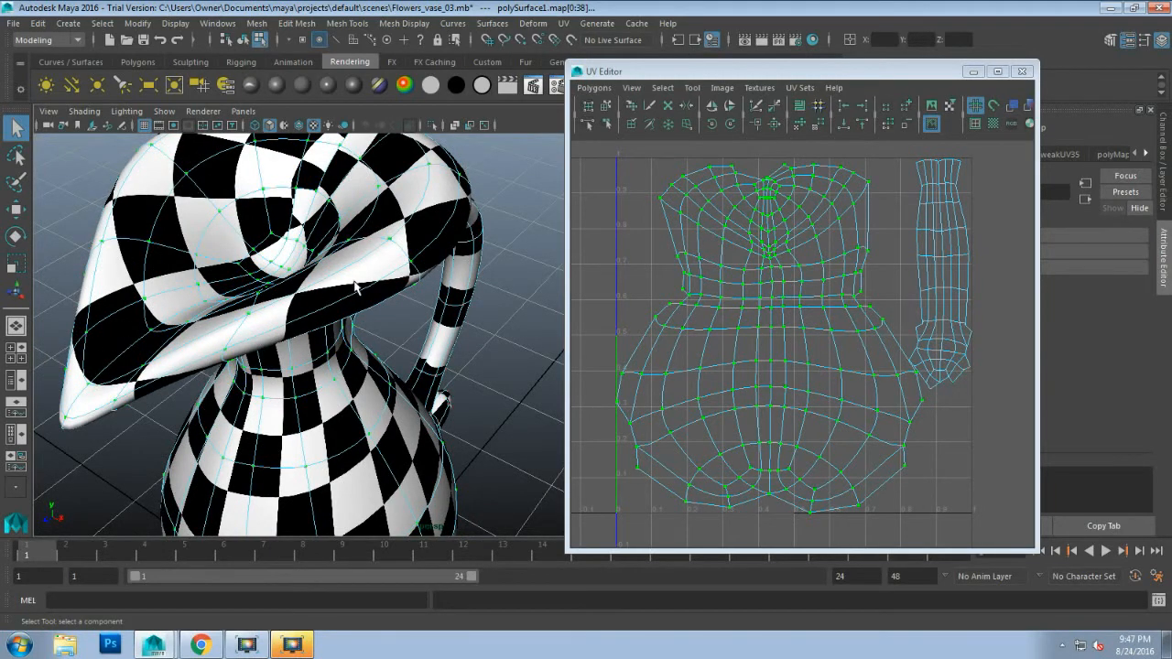
mouse_move(355, 288)
left_mouse_down("alt")
mouse_move(357, 252)
mouse_move(351, 282)
left_mouse_up("alt")
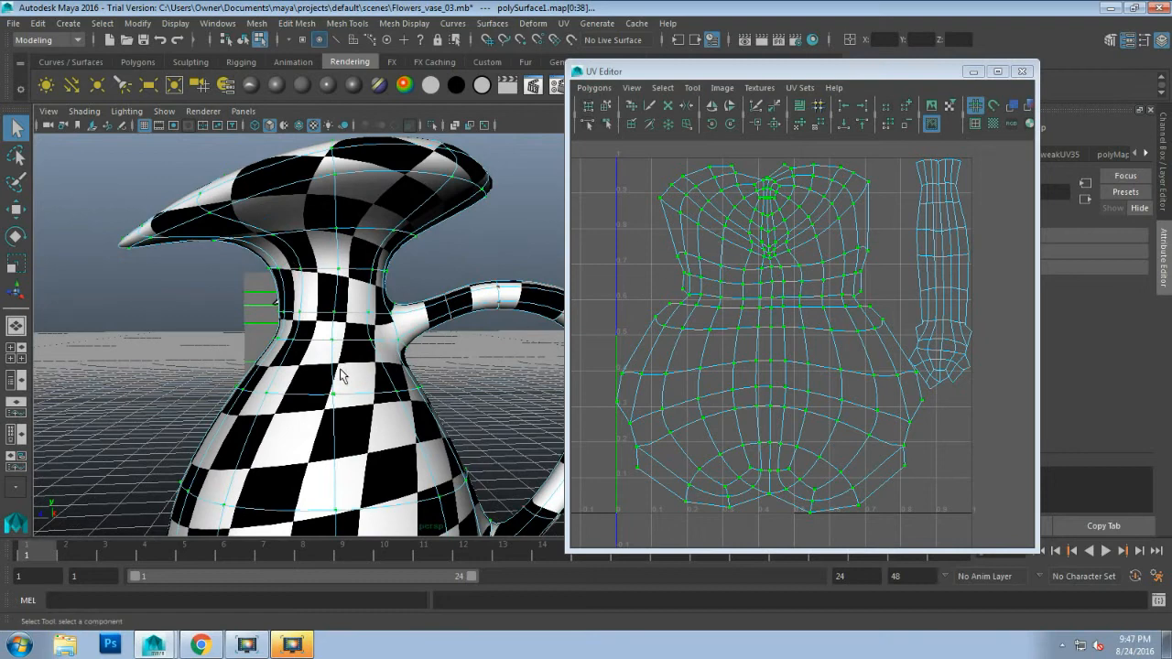
Step: Display the vase shaded without texture, switch to edge selection and select the edge loop around the shoulder below the neck
key("5")
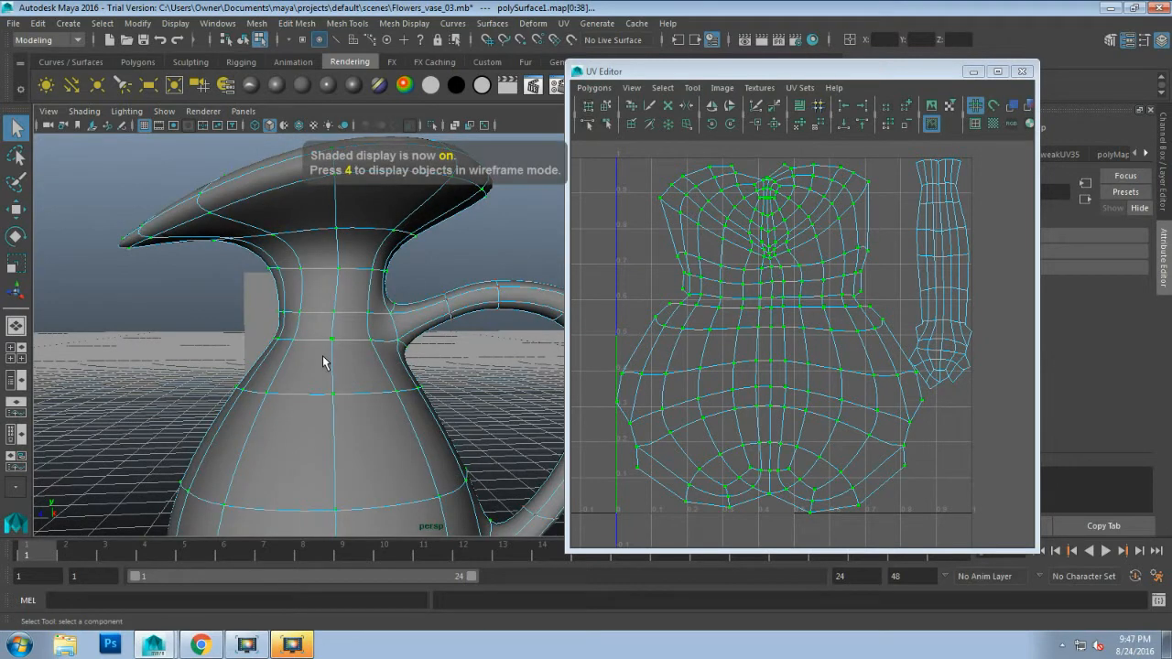
key("F10")
left_click(309, 342)
left_click(307, 394)
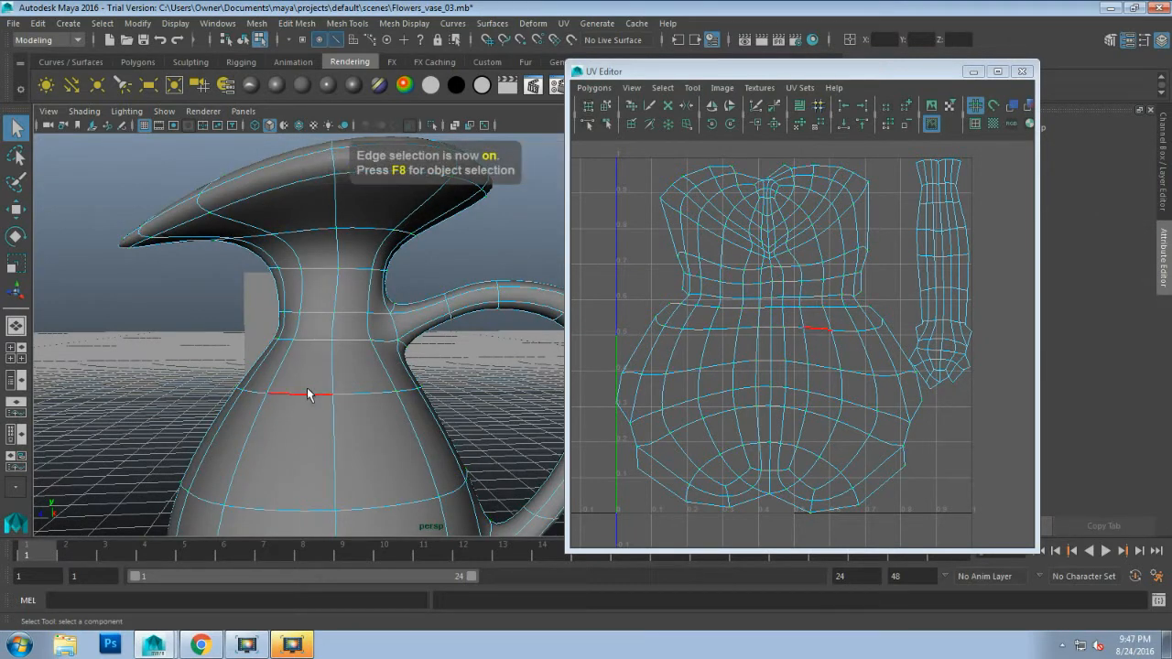
left_click(305, 394)
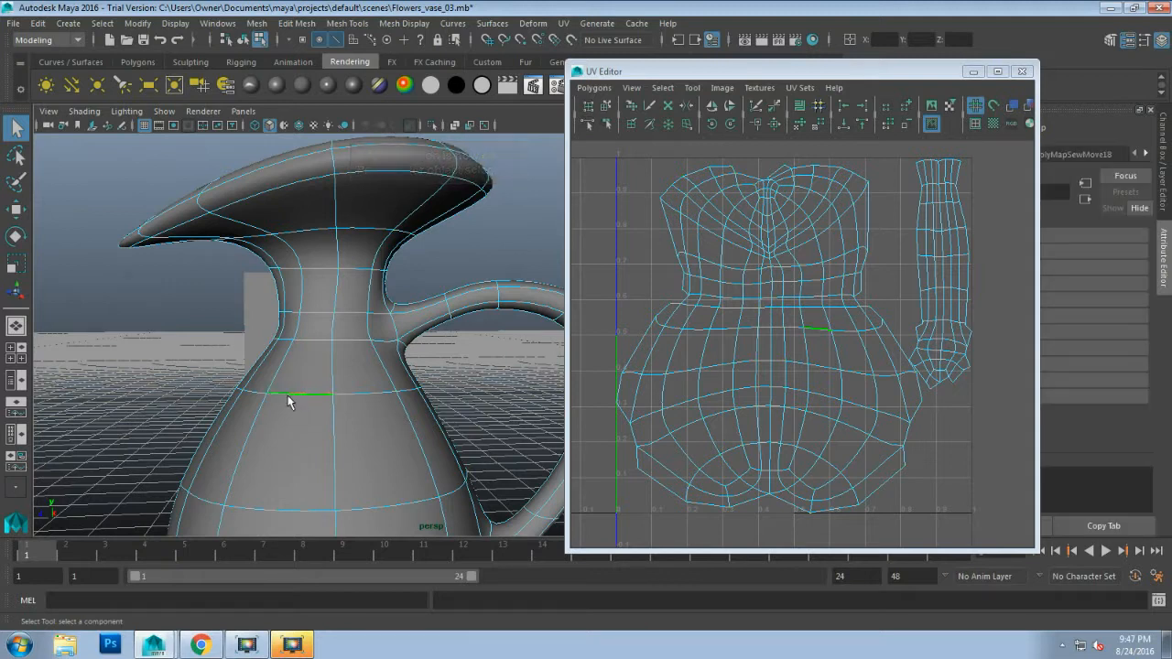
double_click(255, 393, "shift")
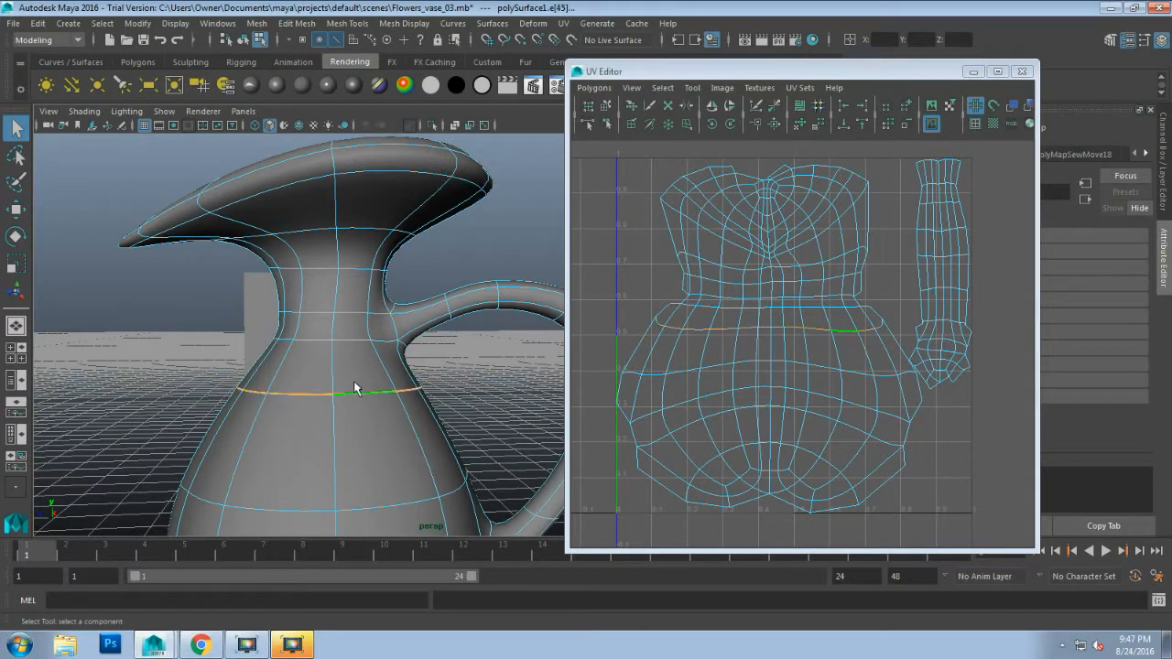
Step: Add the edge loop along the underside of the vase's rim to the selection and cut the UVs along both loops
left_click(375, 176, "shift")
double_click(313, 188, "shift")
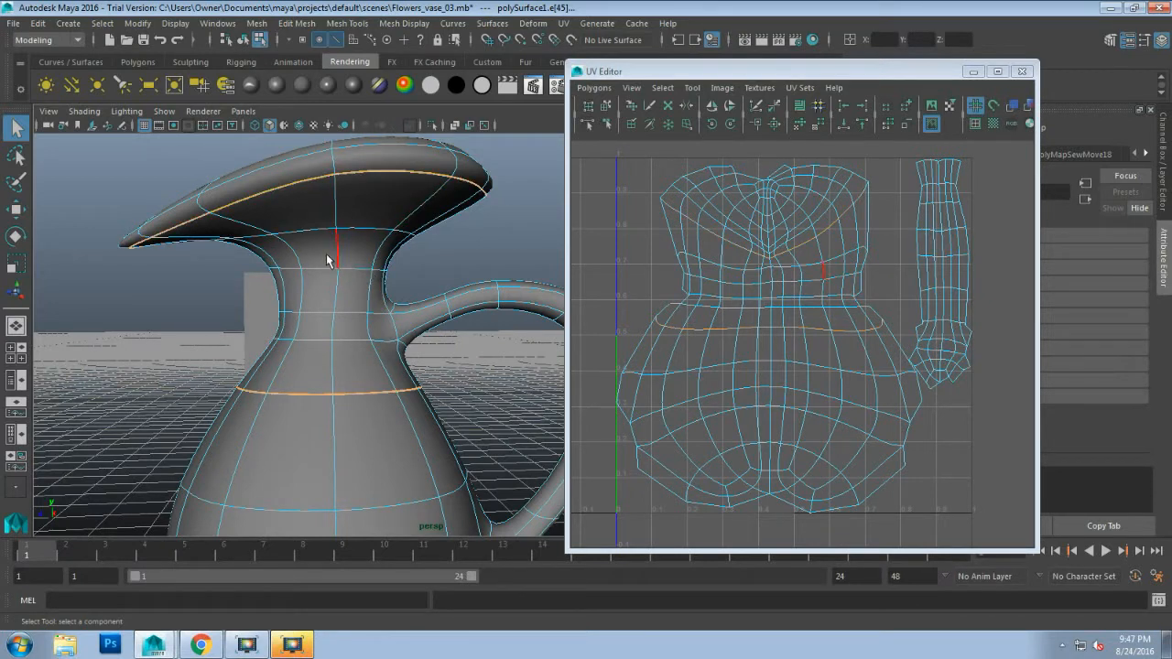
left_click_drag(277, 251, 363, 258, "alt")
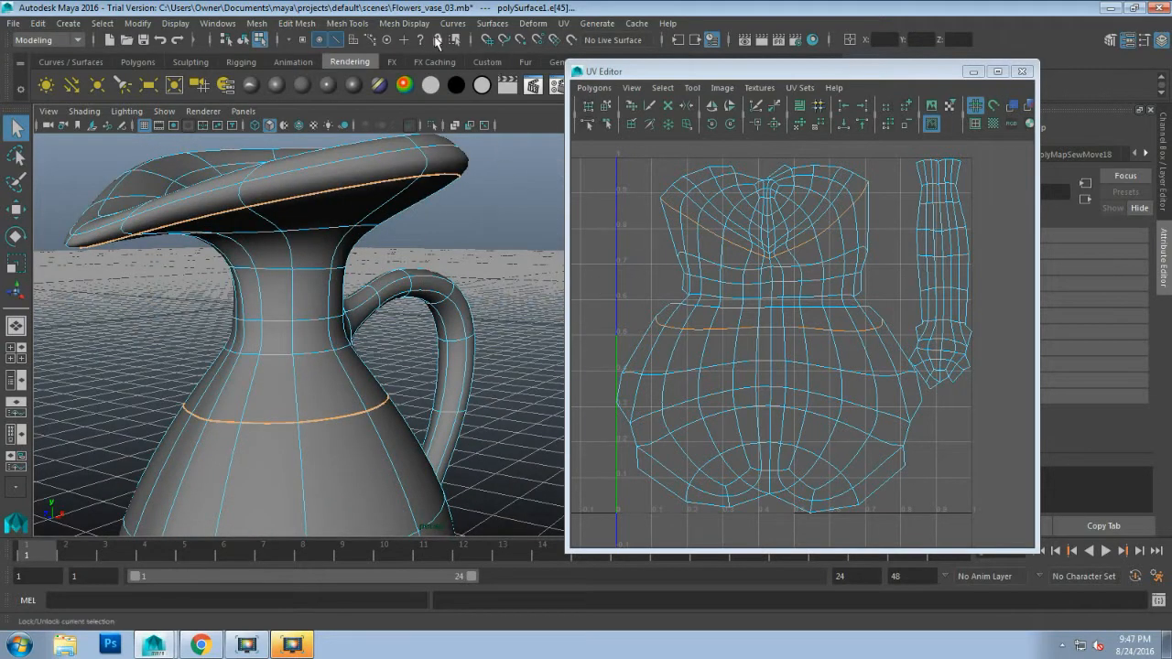
left_click(590, 88)
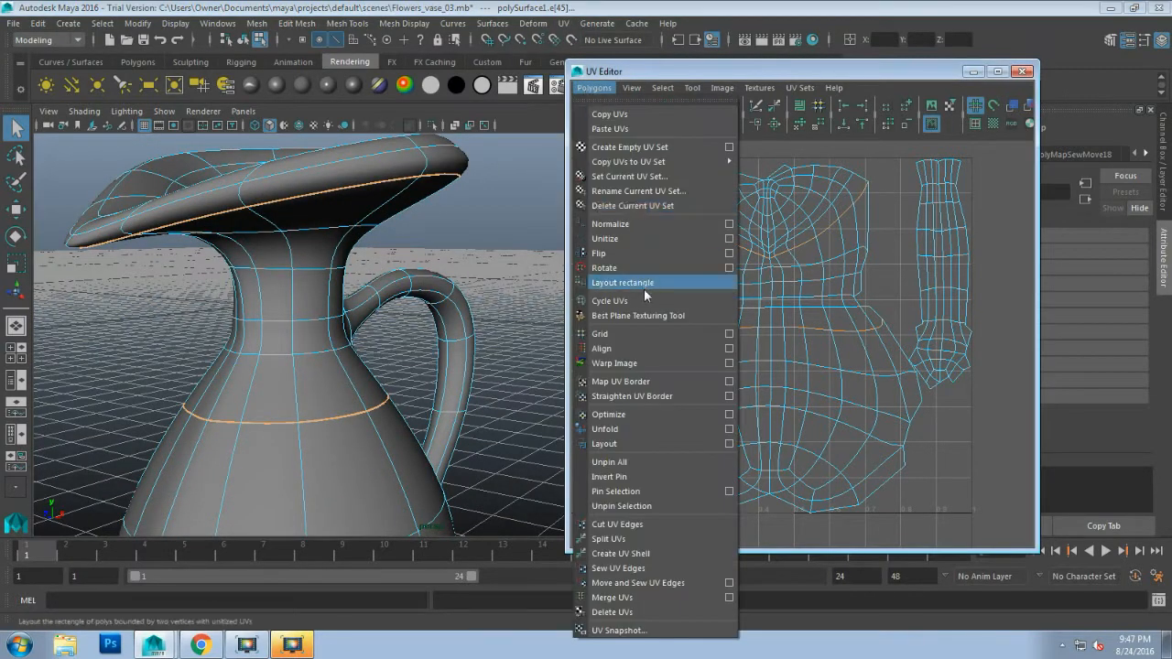
left_click(640, 525)
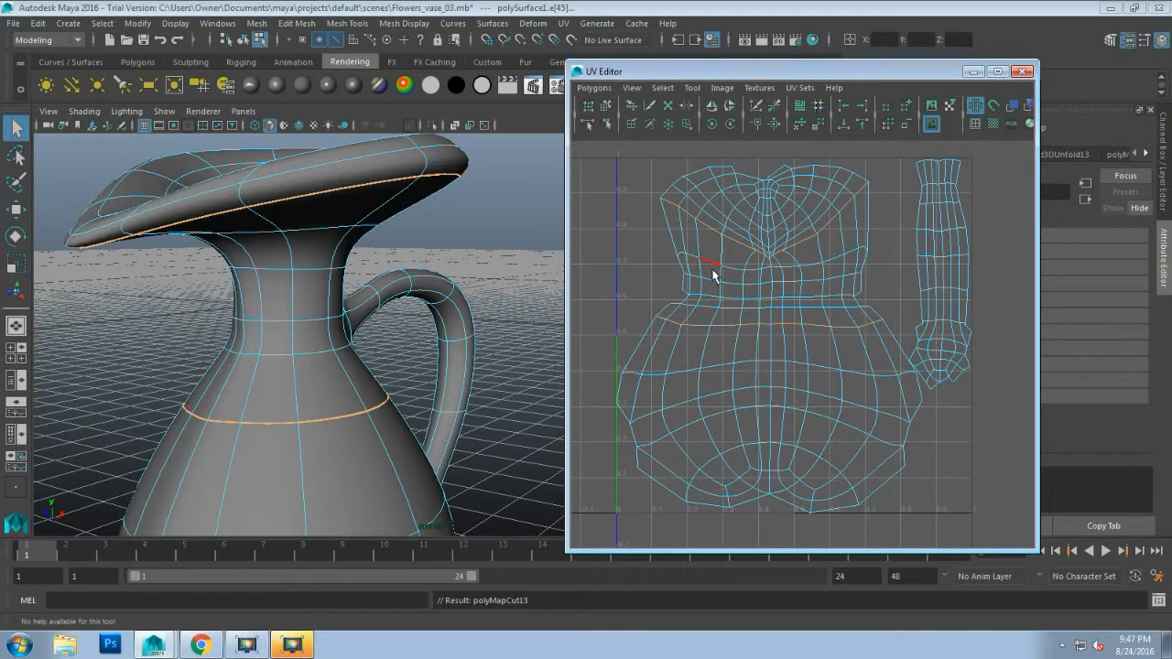
Step: Select the cut neck shell's UVs, move the shell outside the 0–1 UV tile and display the checker texture on the vase
key("w")
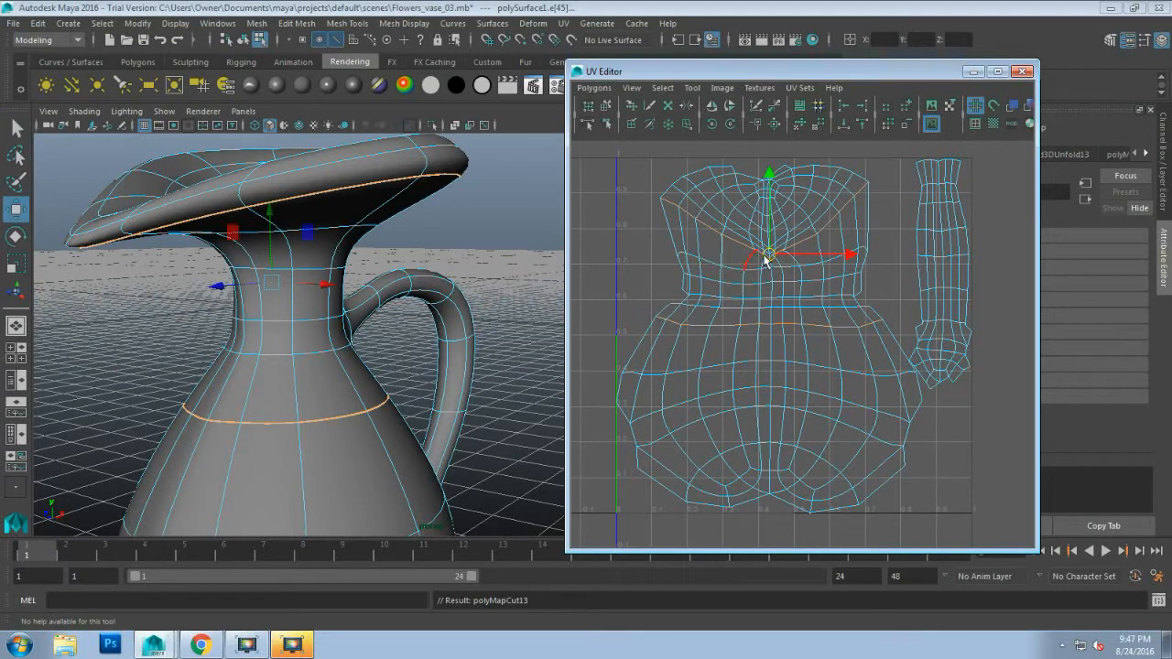
right_click_drag(761, 271, 806, 274)
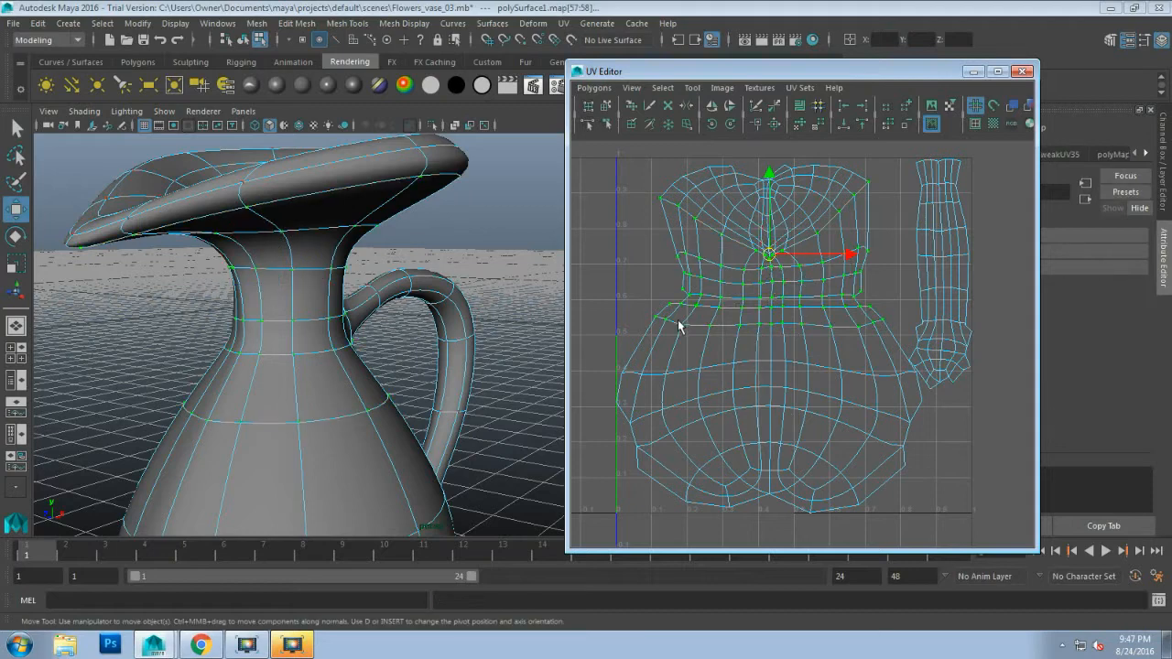
scroll(755, 321, "down", 4)
left_click_drag(791, 304, 641, 206)
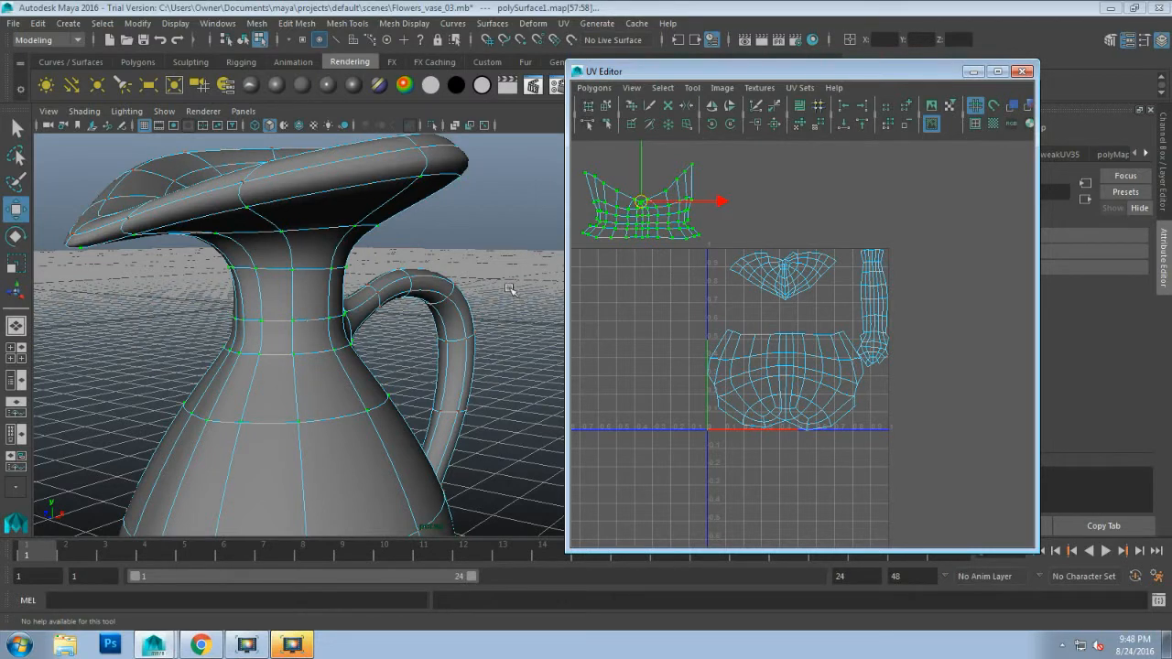
key("6")
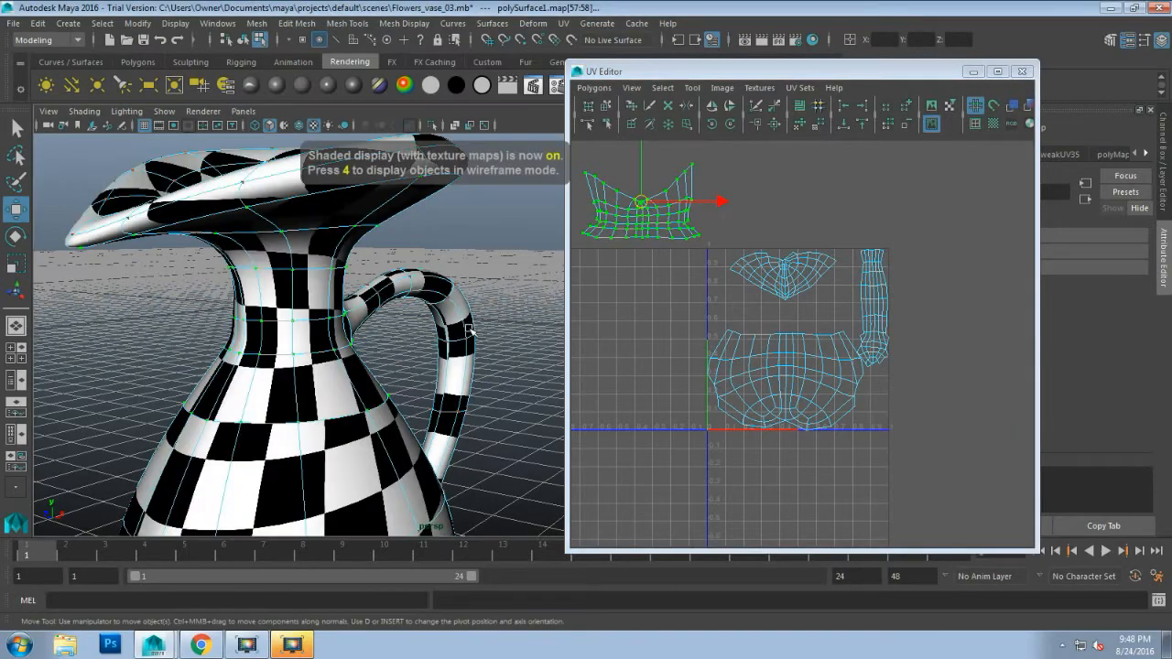
Step: Try to apply a Cylindrical UV projection to the selected neck shell
mouse_move(431, 285)
left_mouse_down("alt")
mouse_move(252, 272)
mouse_move(335, 301)
mouse_move(259, 303)
mouse_move(339, 309)
mouse_move(619, 287)
mouse_move(626, 303)
mouse_move(593, 308)
left_mouse_up("alt")
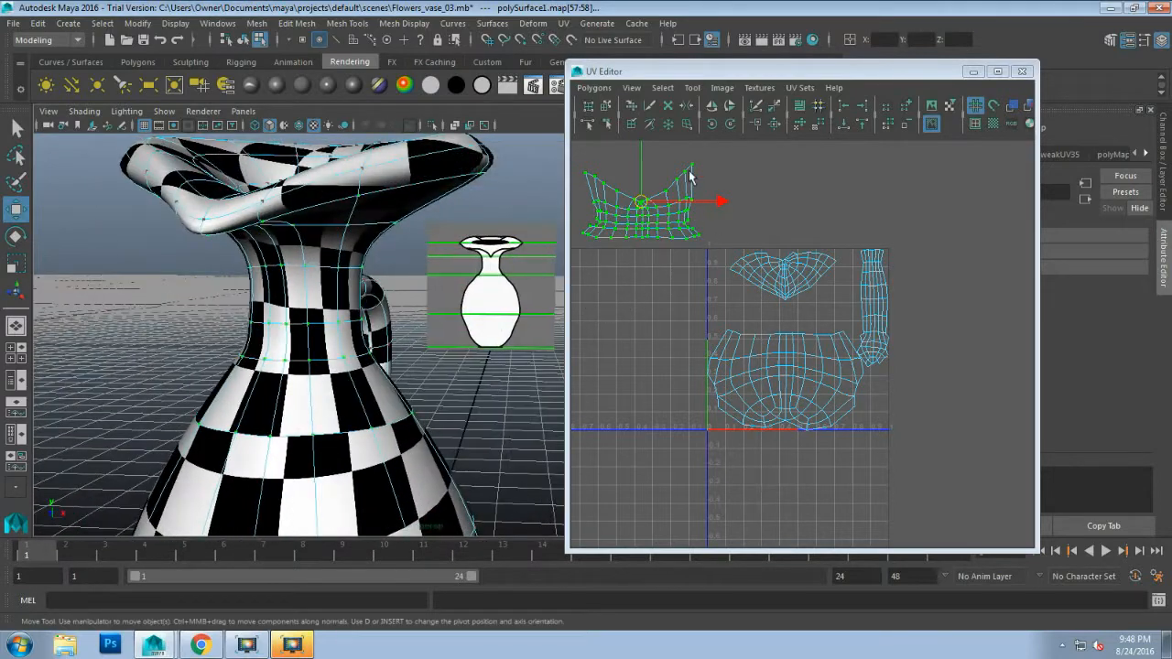
left_click(563, 23)
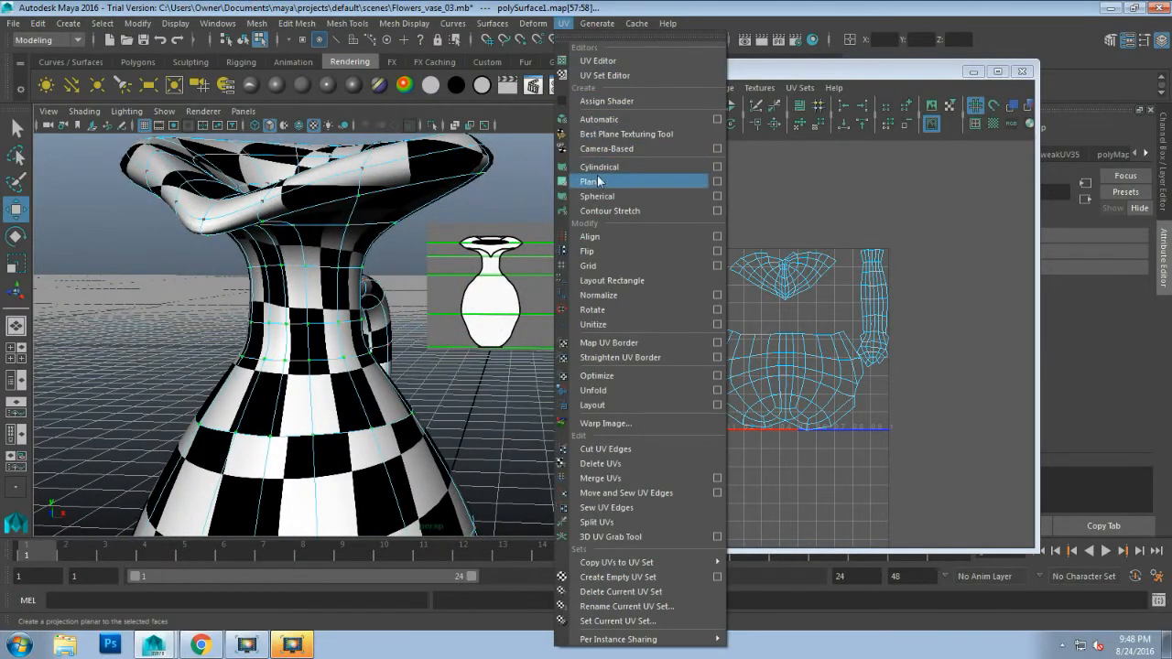
left_click(642, 166)
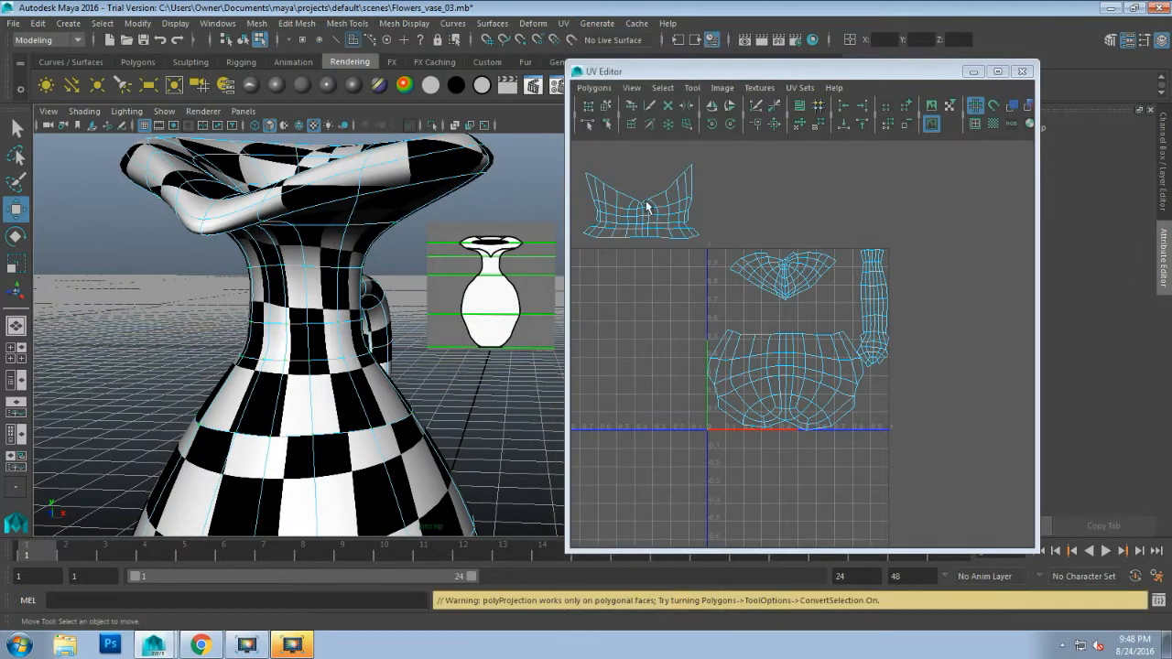
Step: Switch to face selection, select all faces of the neck shell and apply a Cylindrical UV projection
right_click_drag(631, 223, 638, 251)
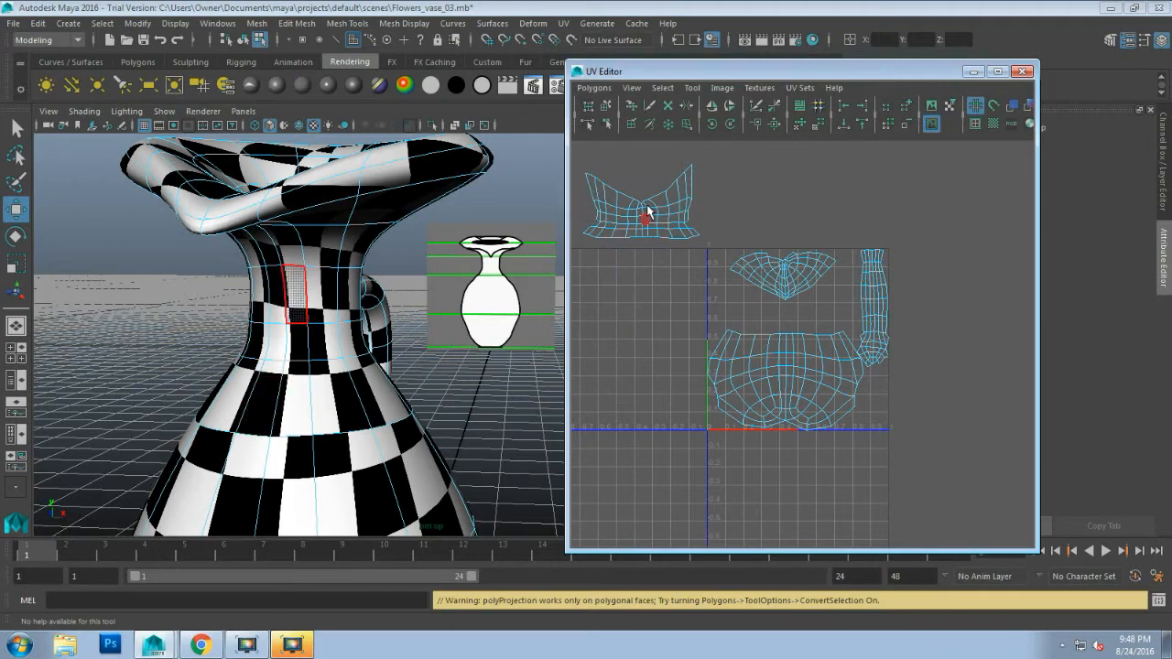
left_click(647, 211)
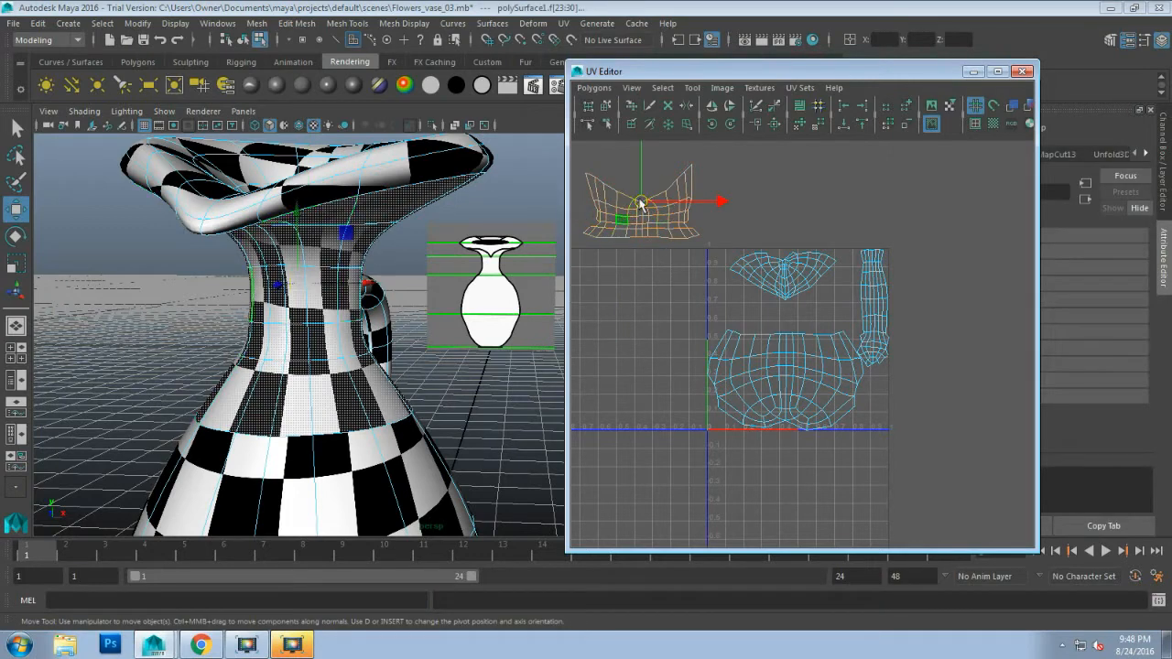
left_click(563, 23)
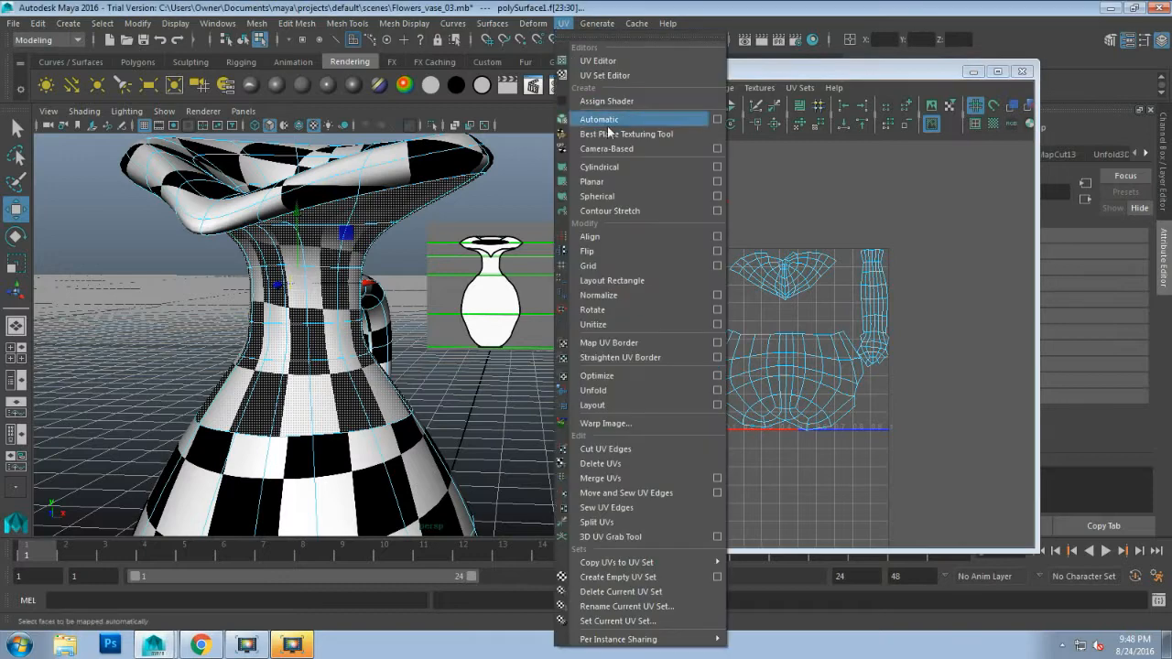
left_click(600, 167)
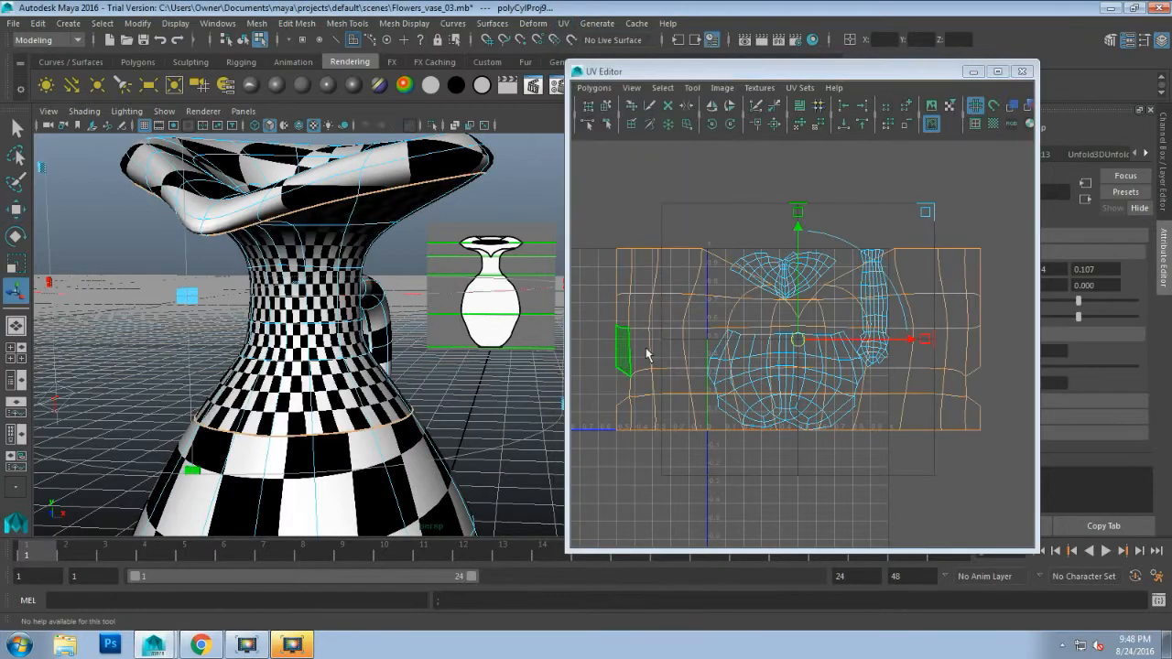
Step: Inspect the cylindrical projection's checker pattern around the neck and rim underside and unfold the projected neck shell
left_click_drag(373, 330, 194, 267, "alt")
right_click_drag(194, 267, 320, 276, "alt")
mouse_move(323, 277)
left_mouse_down("alt")
mouse_move(381, 245)
mouse_move(432, 287)
mouse_move(366, 266)
mouse_move(320, 278)
left_mouse_up("alt")
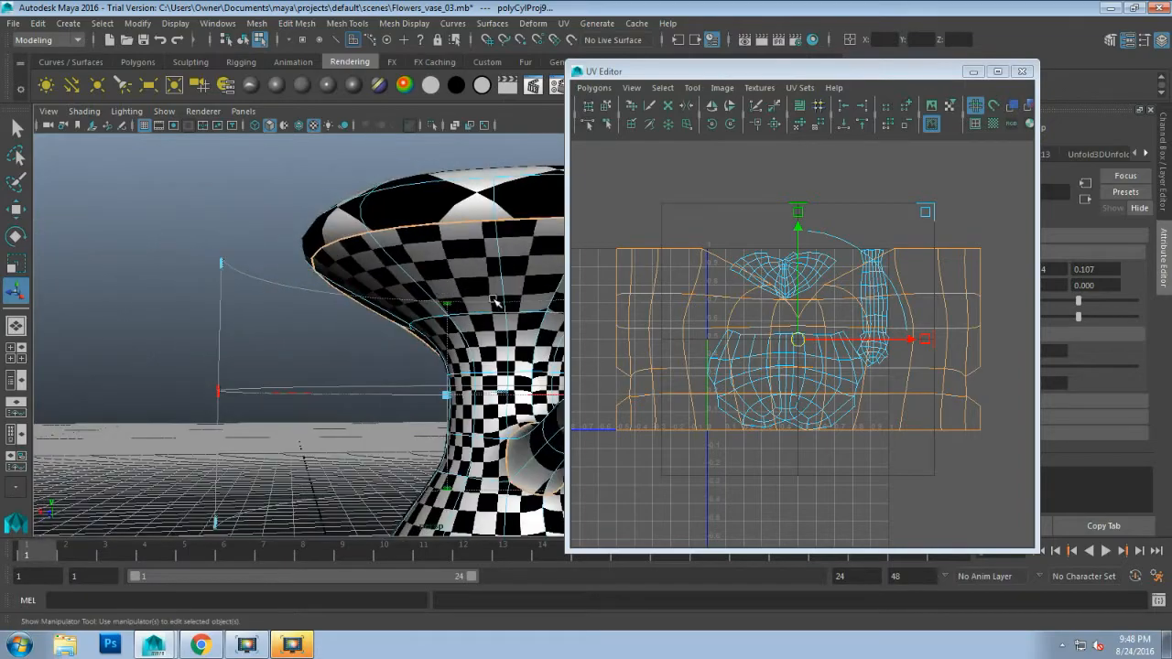
left_click_drag(494, 302, 275, 247, "alt")
mouse_move(375, 337)
left_mouse_down("alt")
mouse_move(405, 302)
mouse_move(355, 313)
mouse_move(333, 295)
mouse_move(388, 301)
mouse_move(387, 317)
left_mouse_up("alt")
scroll(385, 307, "up", 5)
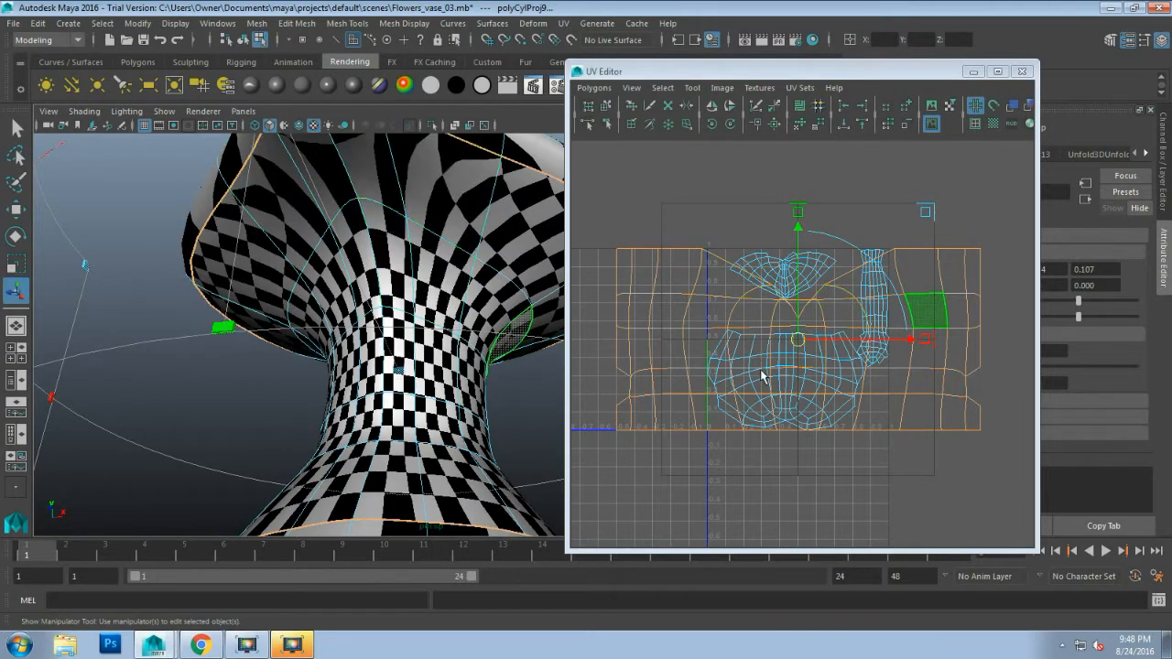
scroll(761, 375, "down", 2)
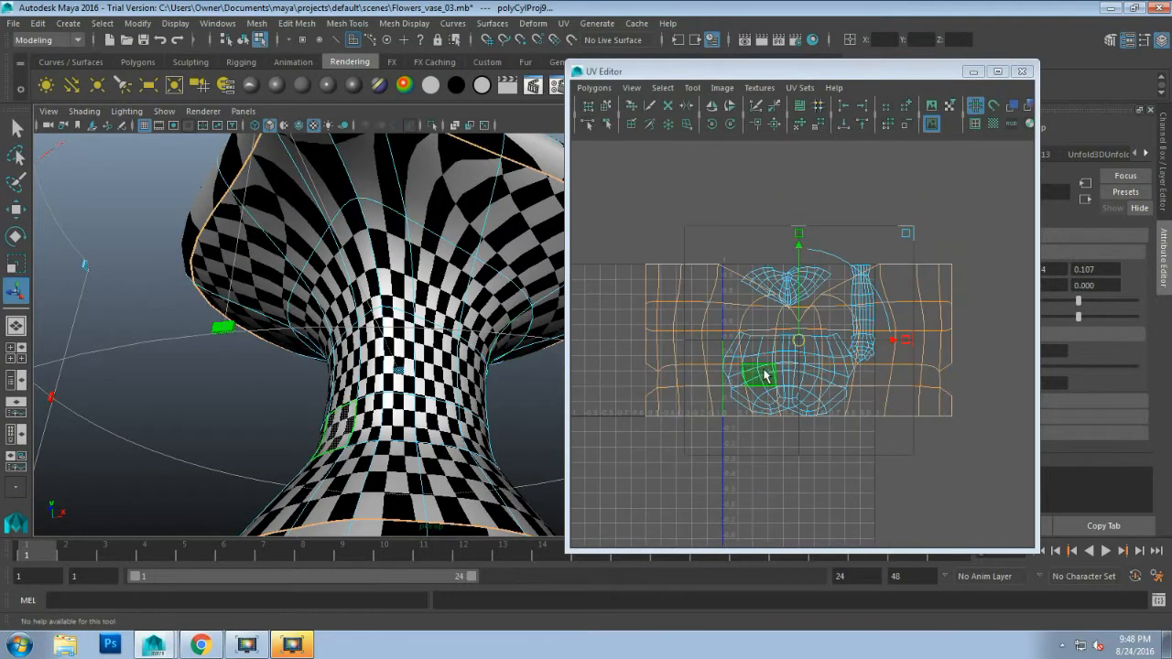
left_click(799, 123)
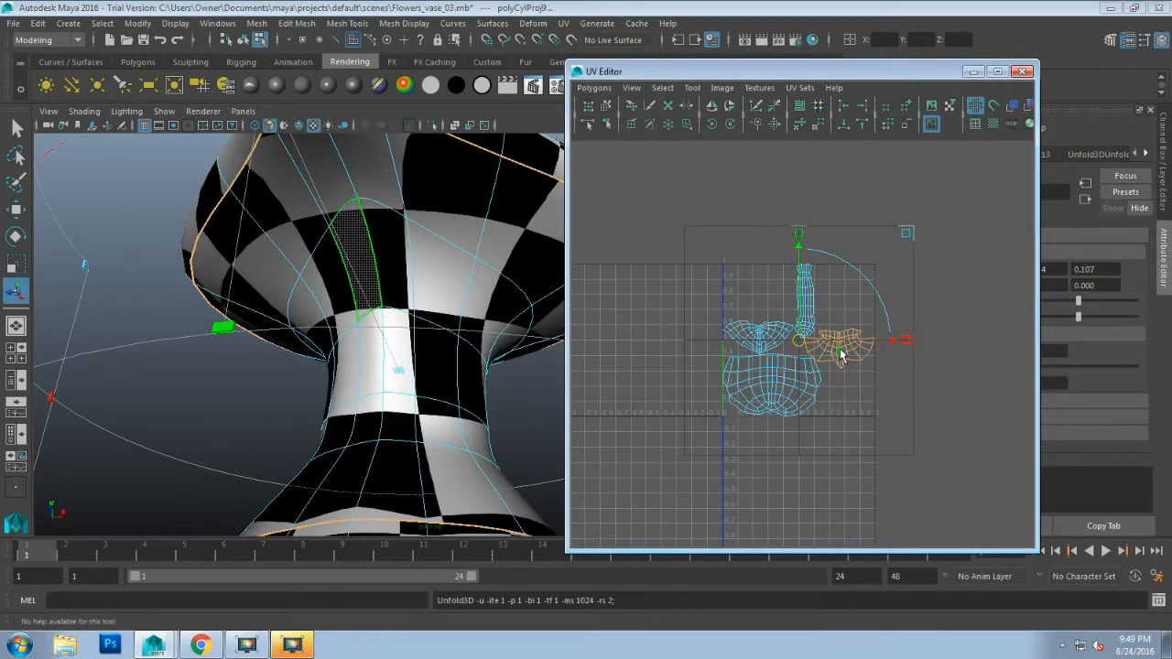
Step: Select the unfolded neck shell's UVs and move the shell outside the 0–1 UV tile, above its upper-left corner
left_click_drag(800, 341, 710, 240)
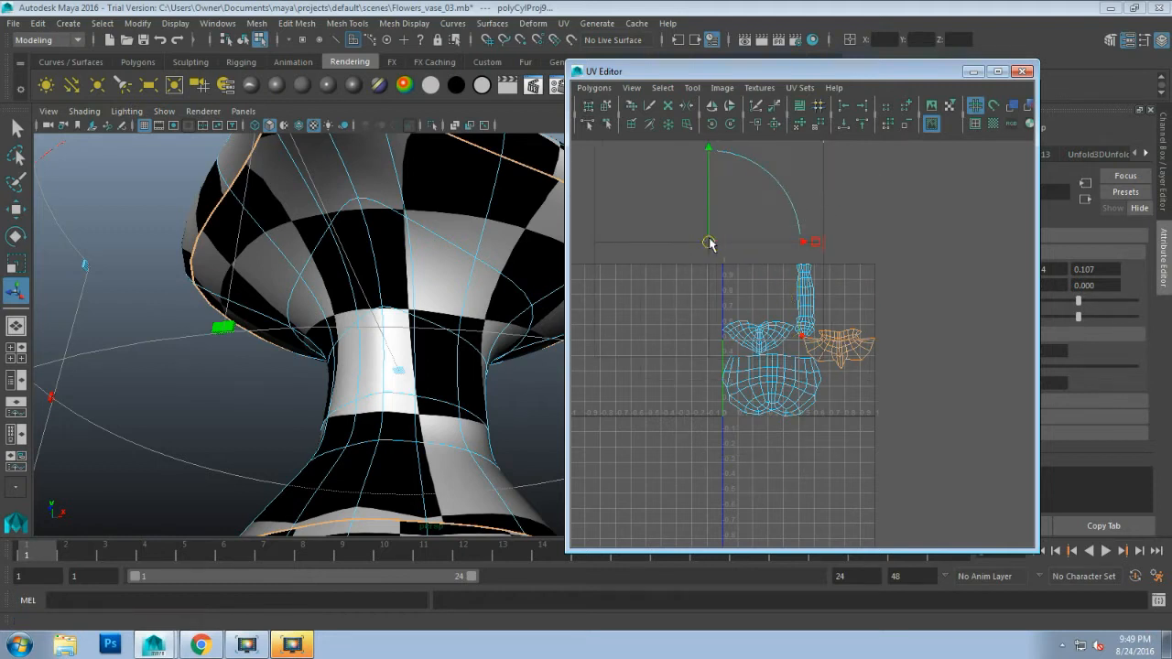
right_click_drag(839, 346, 880, 346)
left_click_drag(842, 352, 687, 244)
key("w")
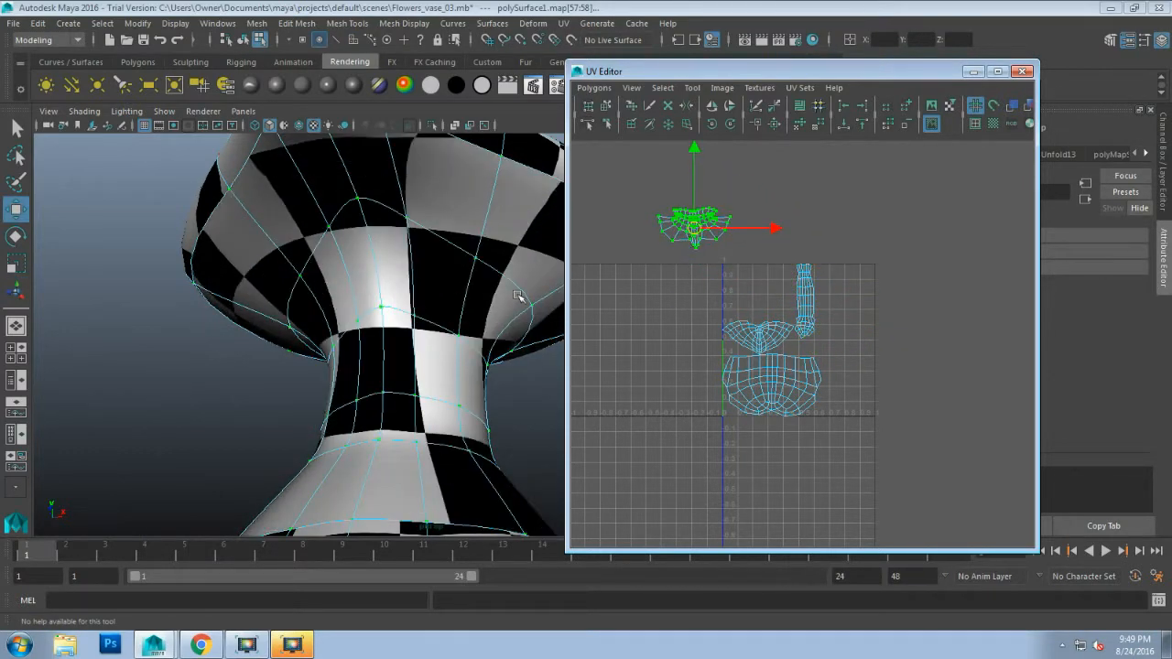
Step: Select the UVs of the vase mouth's inner shell and move it out of the 0–1 tile, to its left
scroll(454, 309, "down", 3)
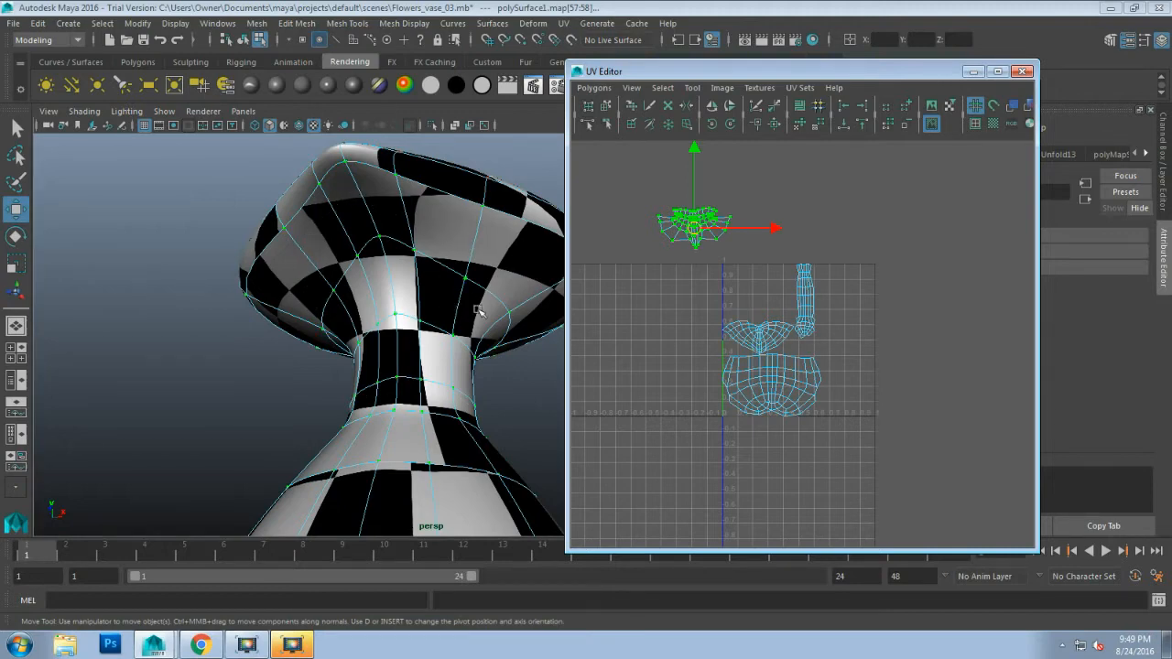
left_click_drag(465, 245, 509, 398, "alt")
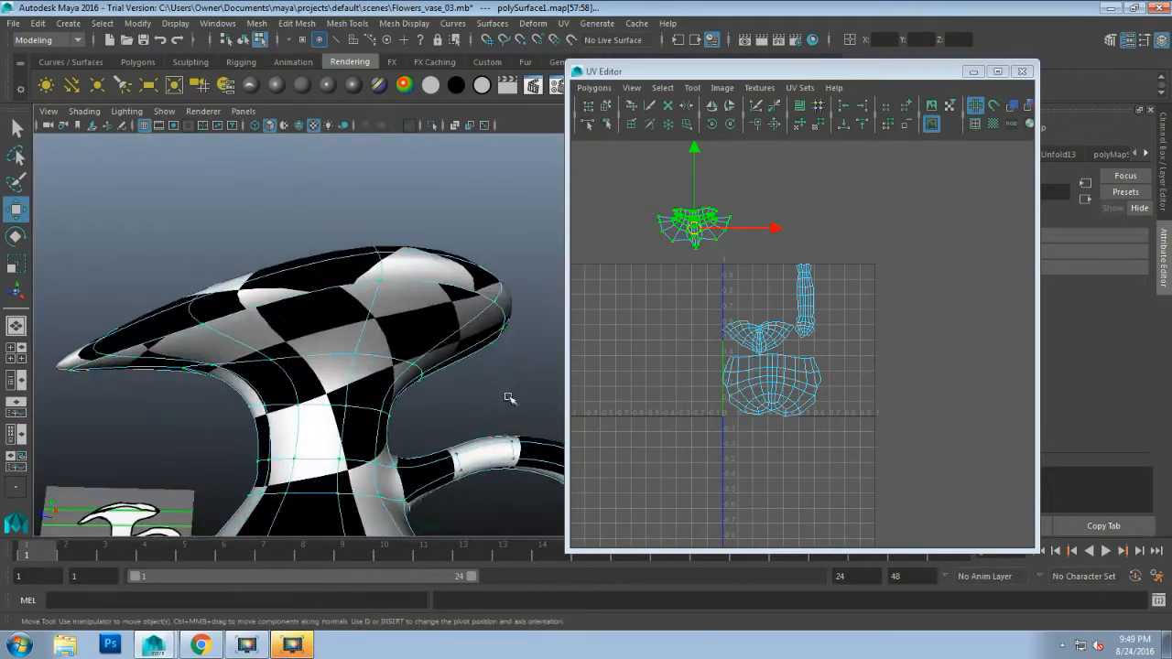
left_click_drag(302, 439, 536, 314, "alt")
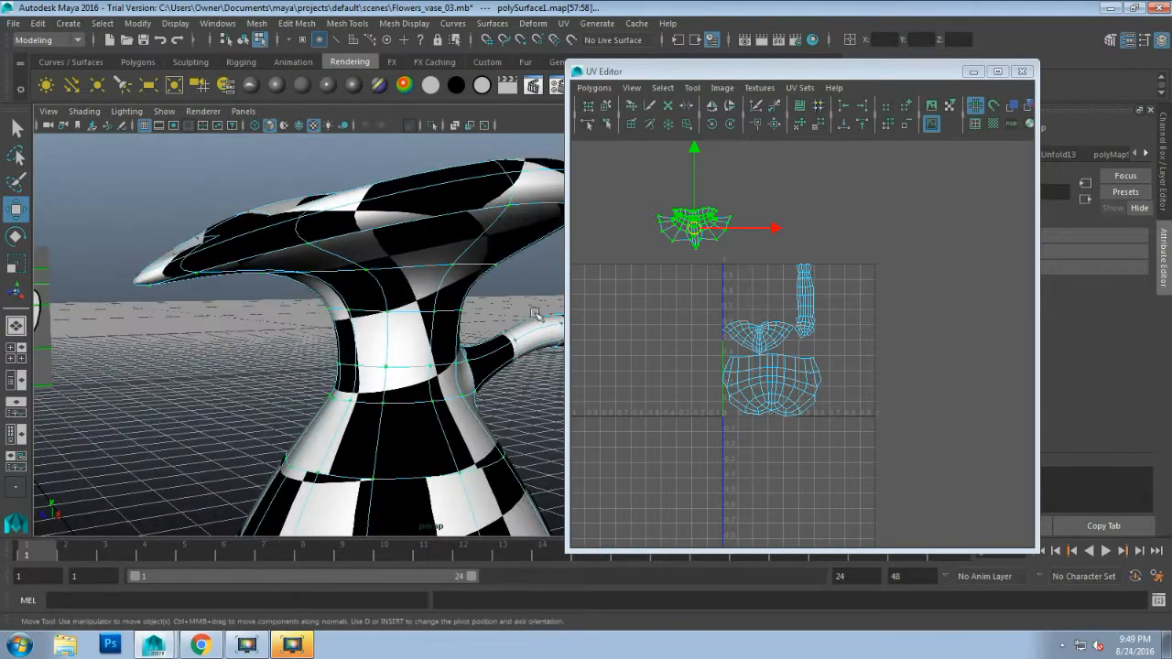
left_click(750, 338)
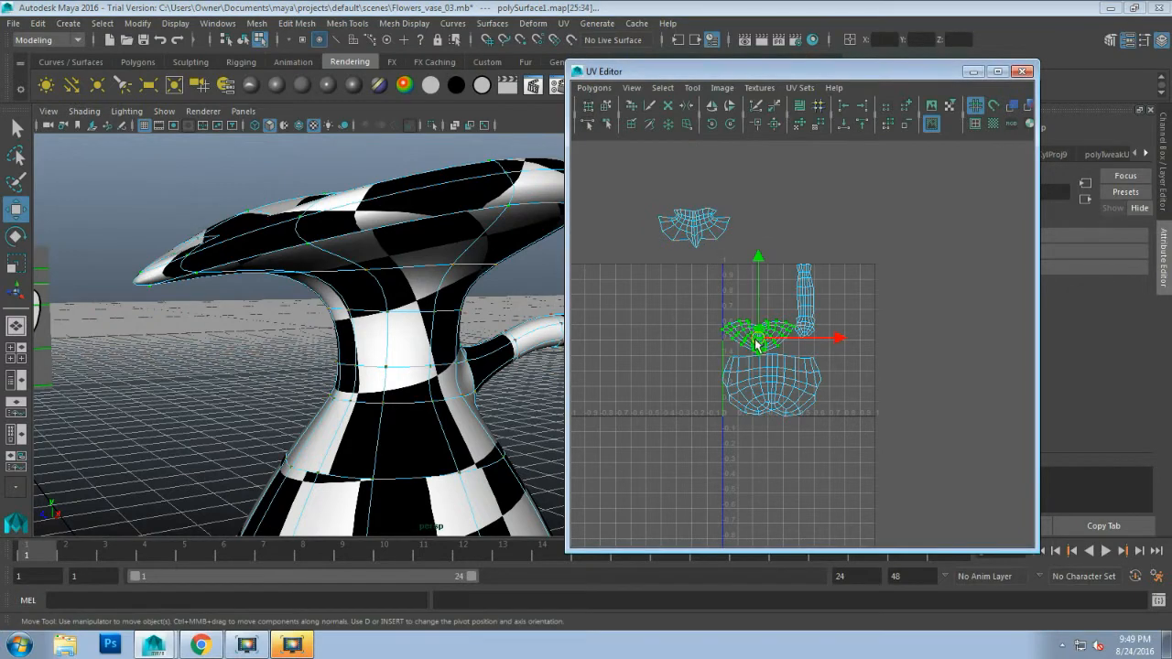
left_click_drag(758, 343, 651, 322)
Step: Select all faces of the vase mouth's inner shell and apply a Planar projection from the Y axis, fitted to the bounding box
left_click_drag(570, 301, 295, 261, "alt")
right_click_drag(625, 310, 628, 348)
left_click_drag(606, 283, 693, 350)
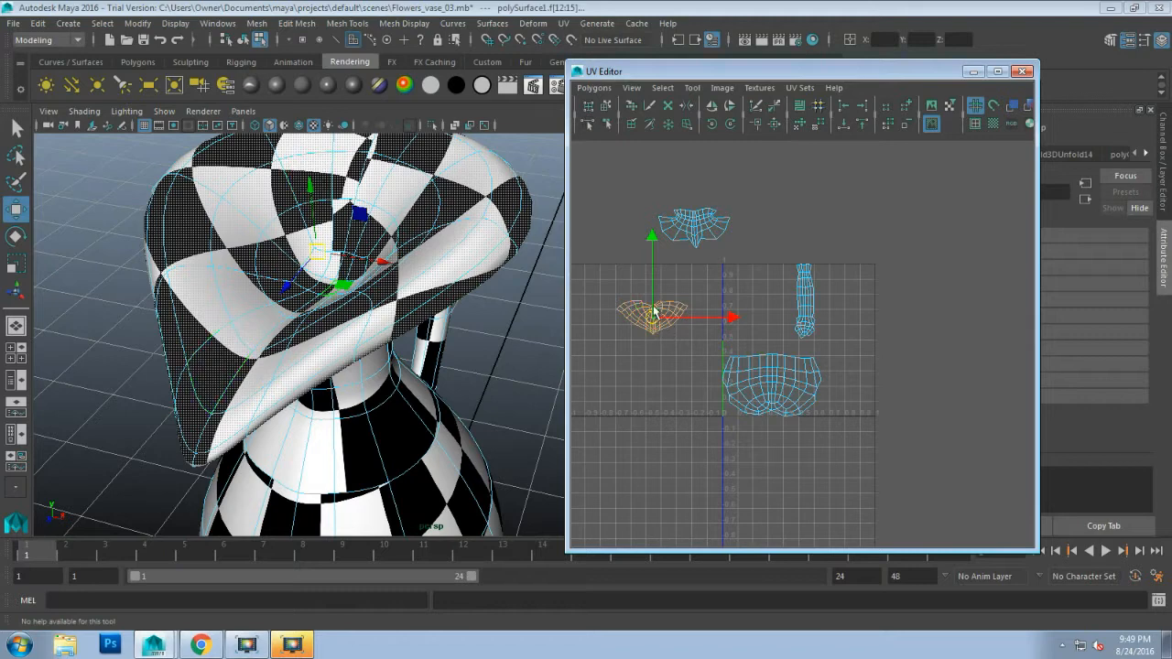
left_click(564, 24)
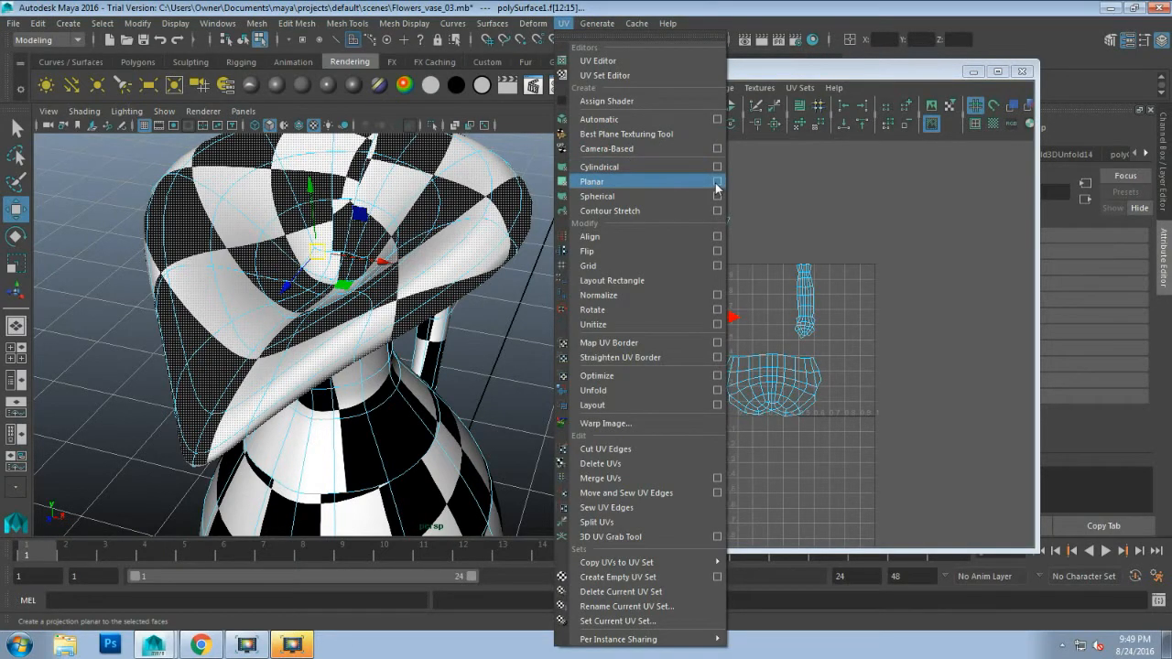
left_click(718, 182)
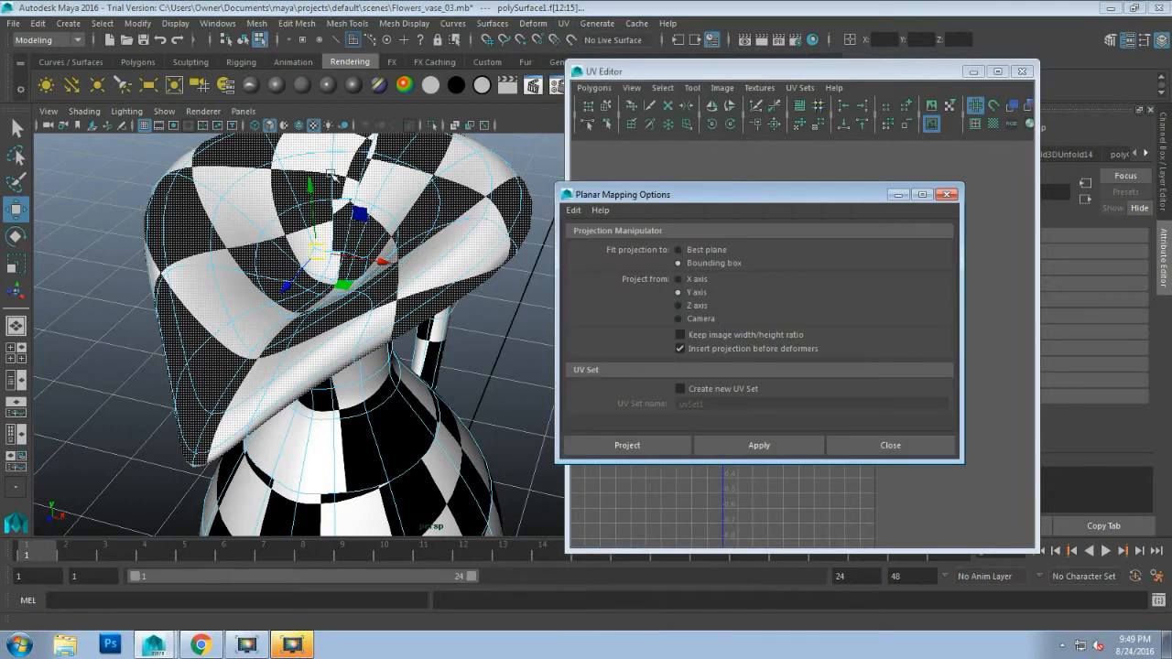
left_click(745, 445)
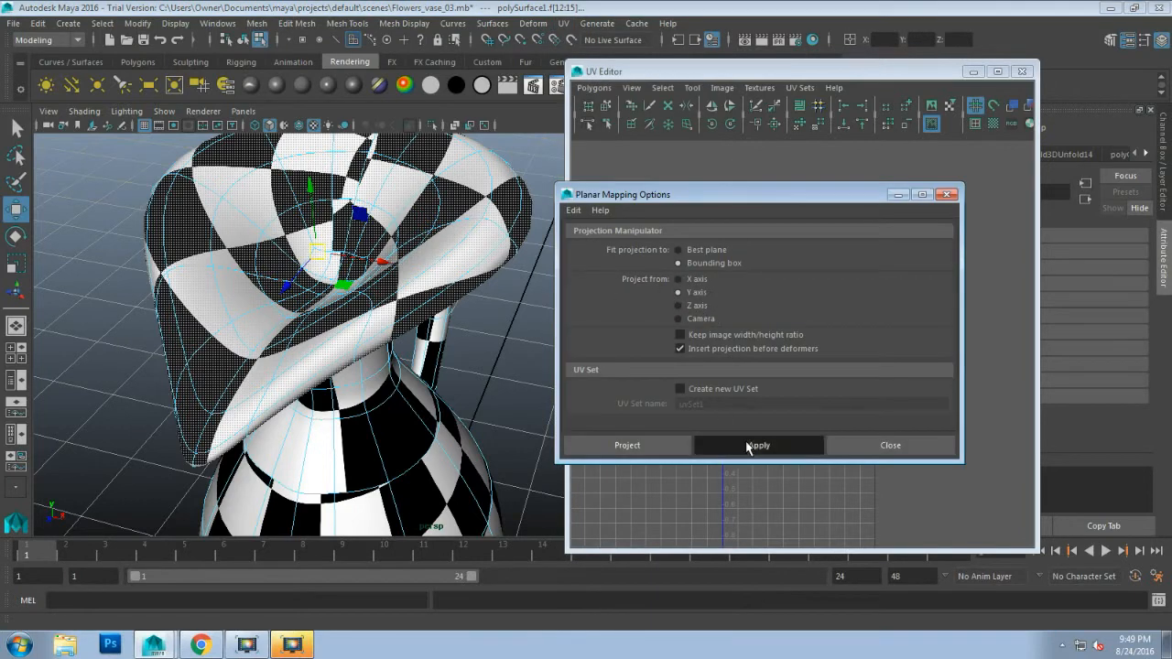
left_click(880, 446)
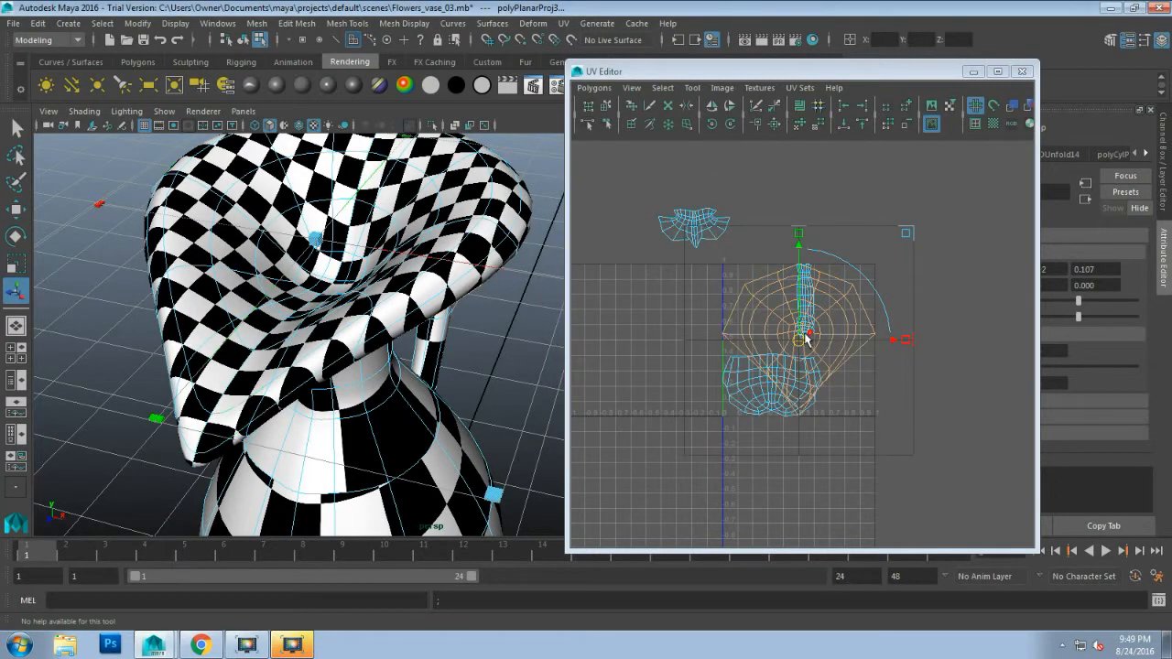
Step: Move the planar-projected mouth shell above the 0–1 tile and unfold it
left_click_drag(797, 249, 797, 86)
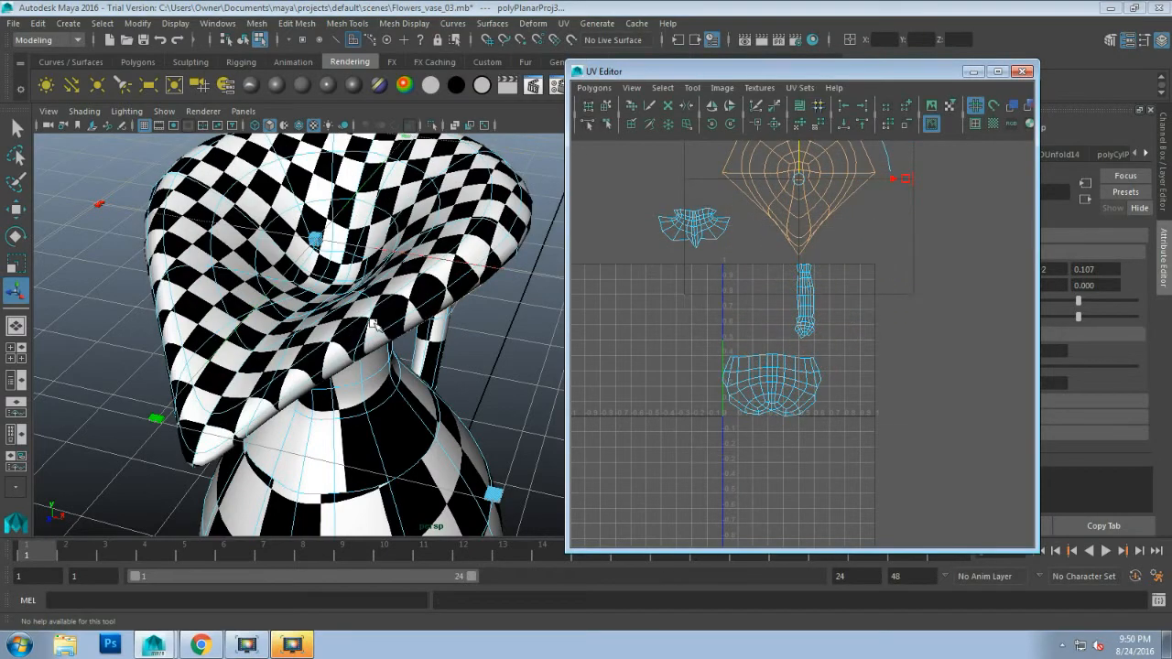
left_click_drag(365, 266, 355, 298, "alt")
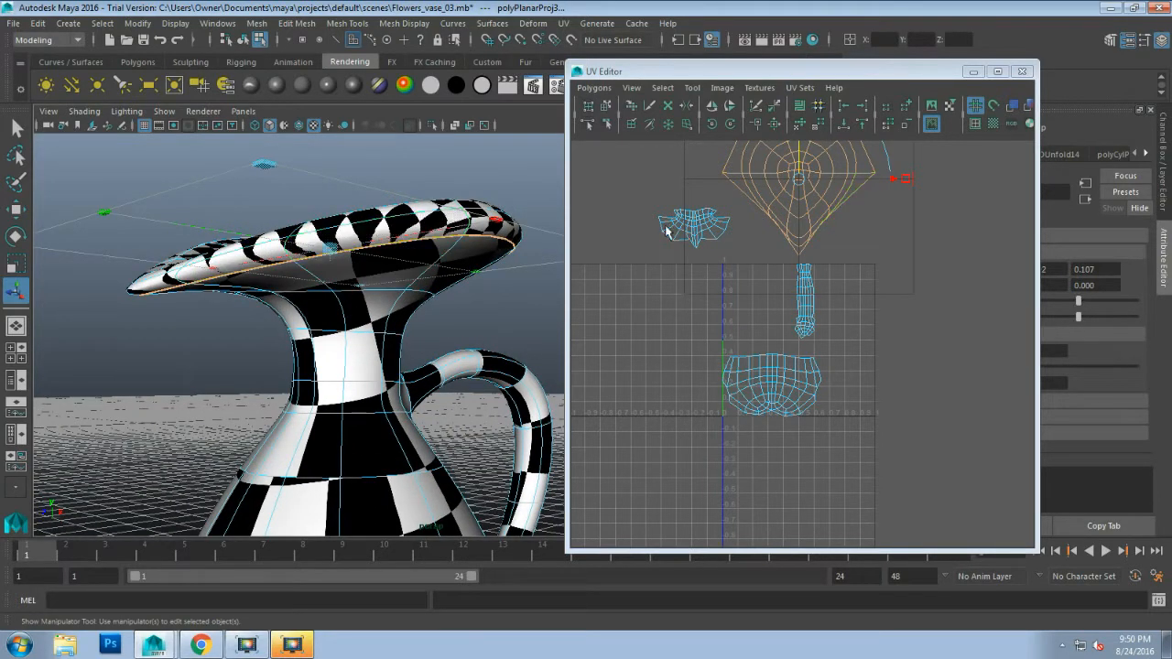
left_click(799, 124)
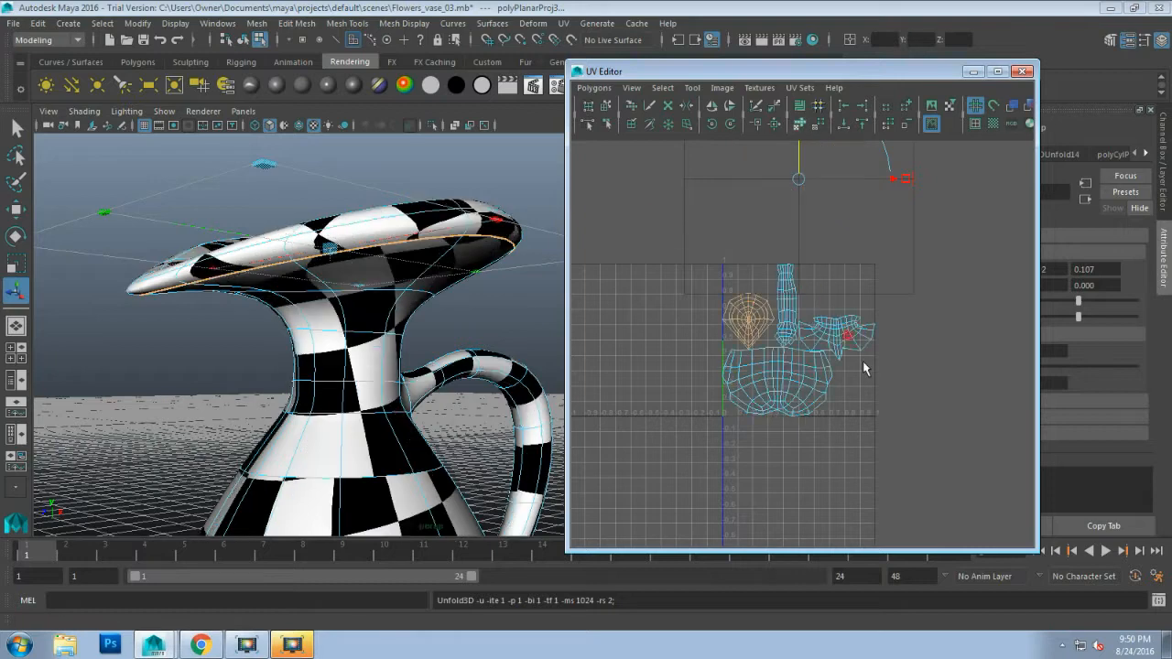
Step: Move the unfolded mouth shell above the 0–1 tile and the neck shell outside the tile's upper-left corner
right_click_drag(758, 314, 801, 311)
left_click(750, 316)
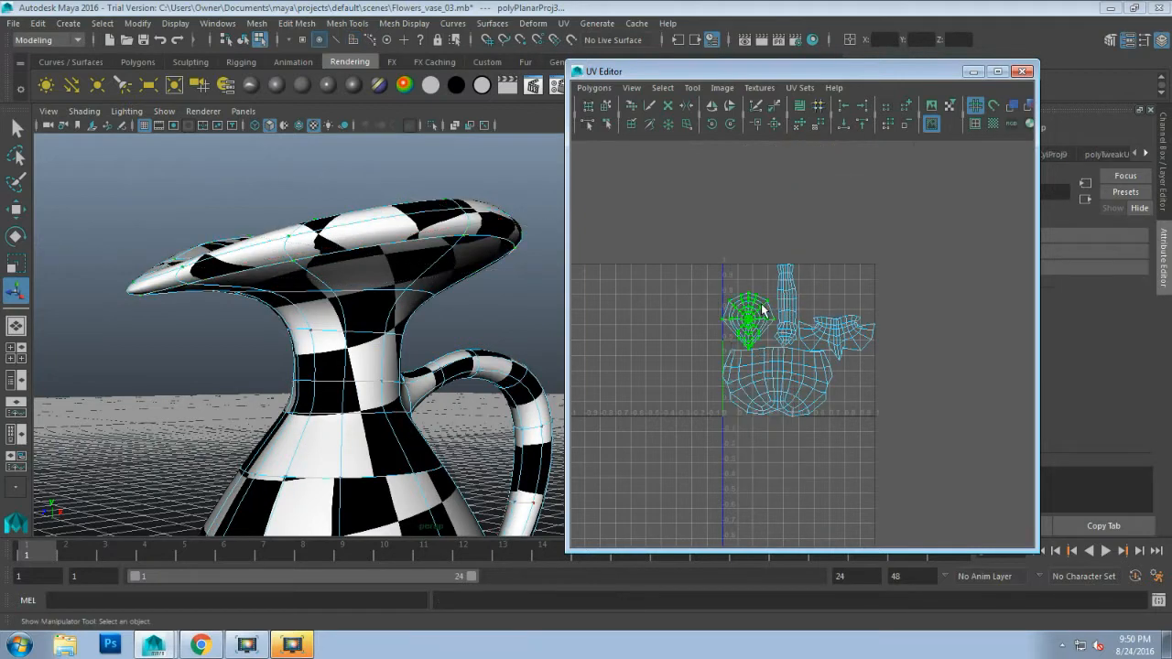
key("w")
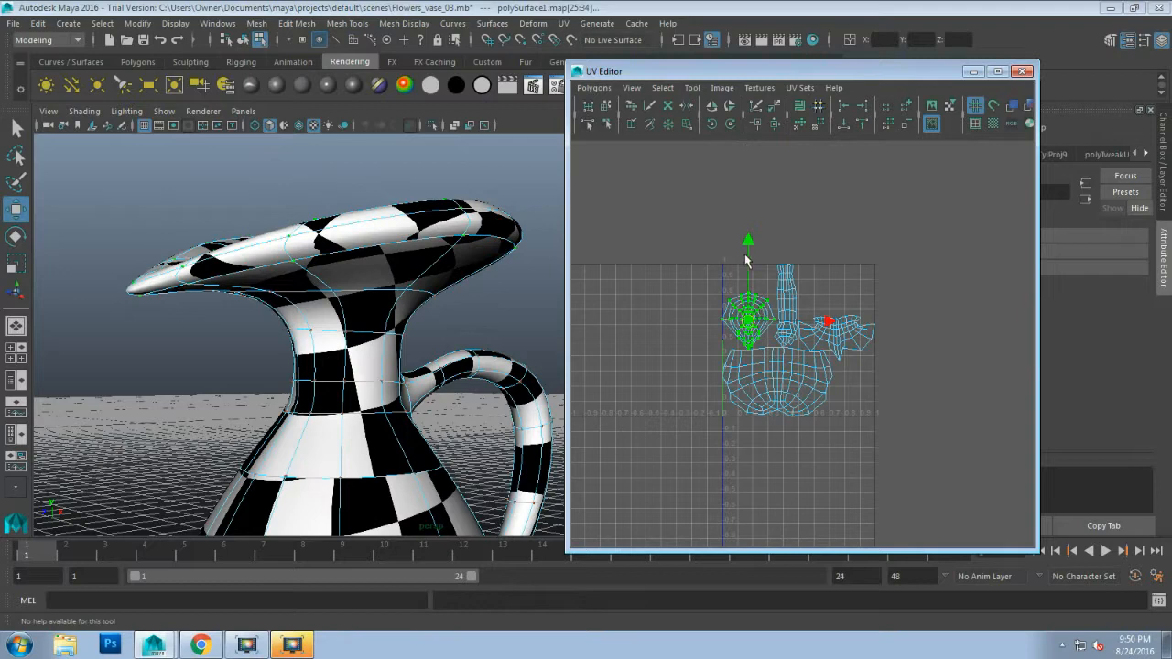
left_click_drag(748, 252, 749, 120)
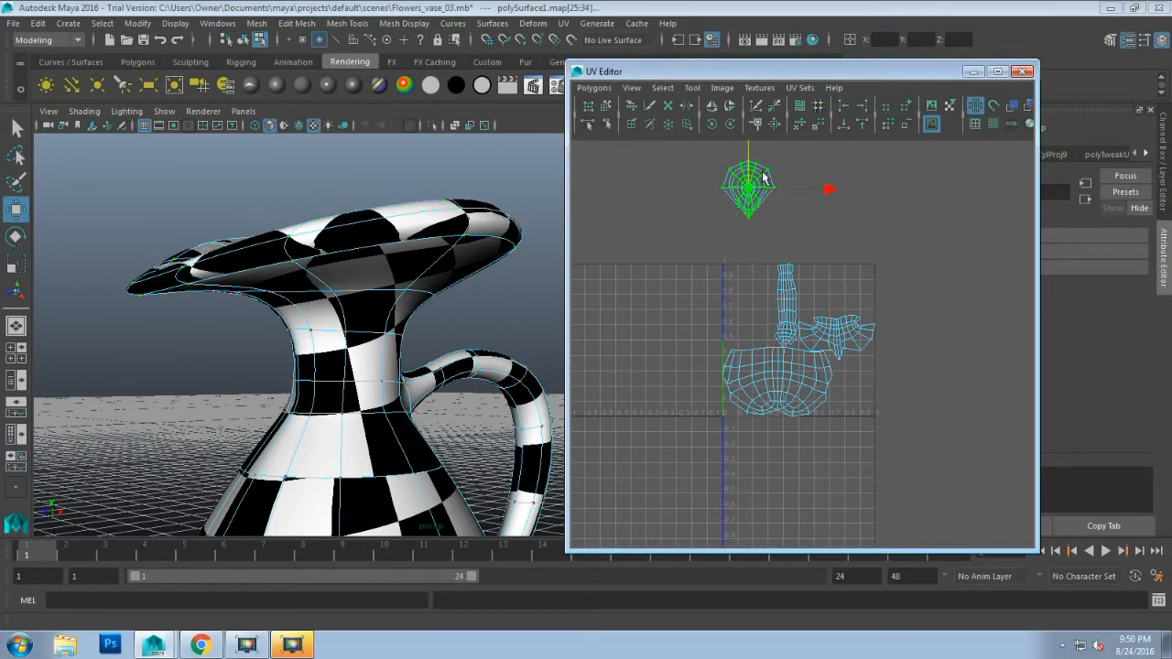
left_click(847, 335)
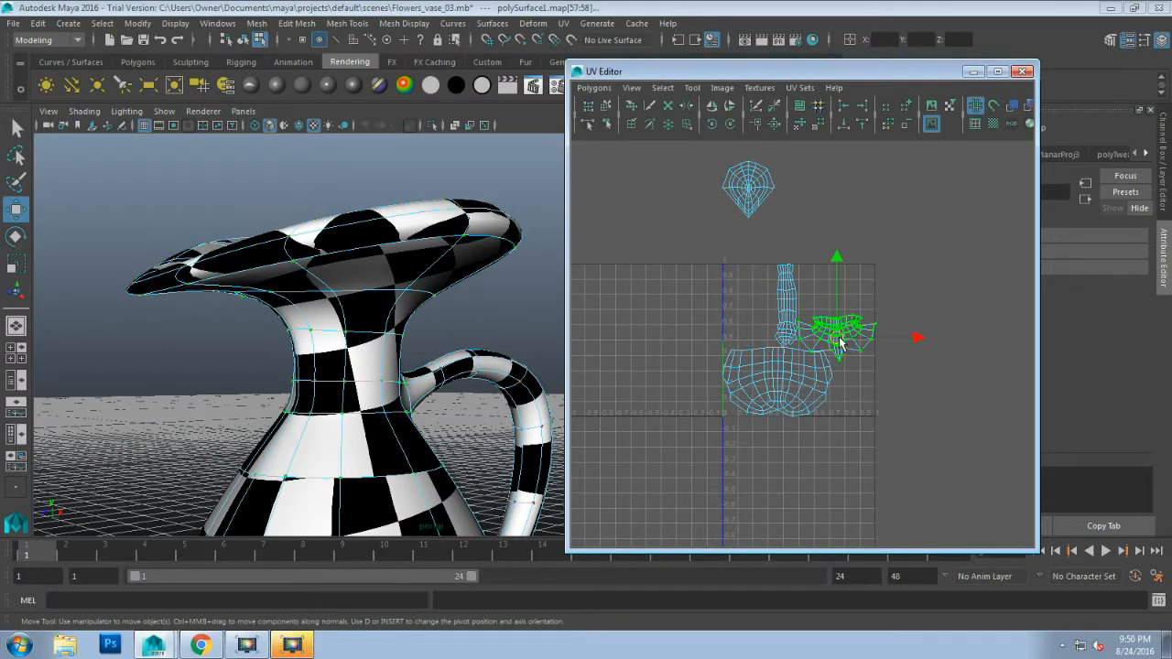
left_click_drag(840, 343, 662, 249)
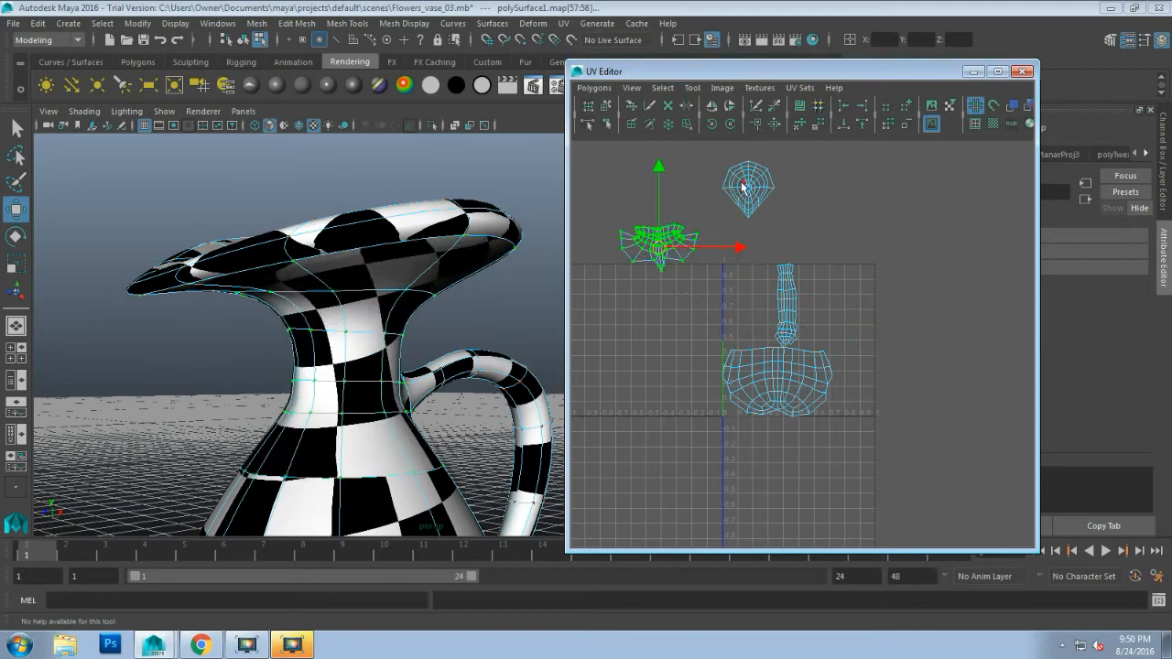
Step: Select the mouth shell and the neck shell in turn and examine the checker pattern on the vase's rim and neck
left_click(743, 187)
scroll(395, 309, "up", 3)
left_click_drag(394, 308, 387, 270, "alt")
middle_click_drag(380, 241, 394, 315, "alt")
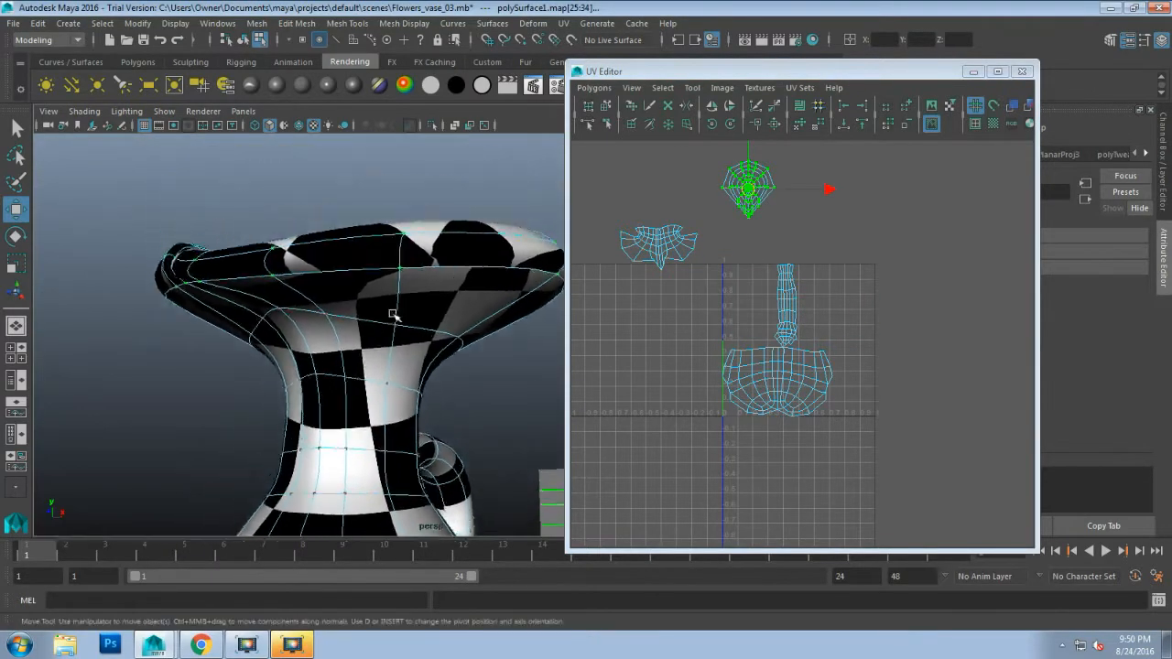
left_click_drag(441, 303, 559, 311, "alt")
scroll(676, 323, "up", 2)
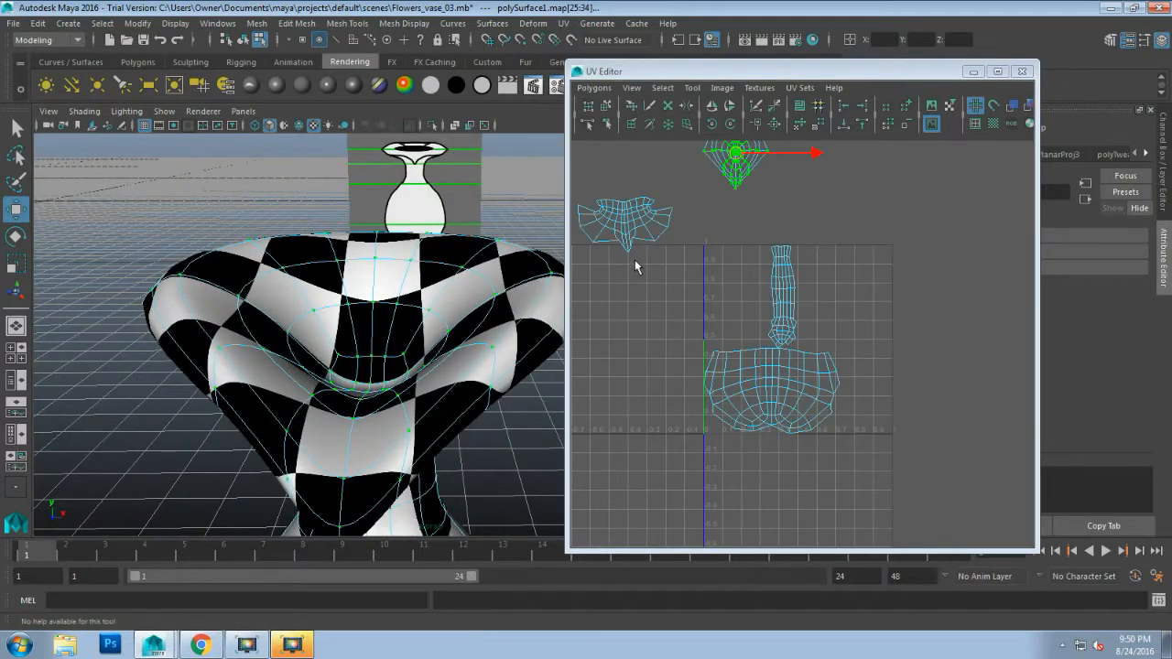
middle_click_drag(634, 259, 744, 373, "alt")
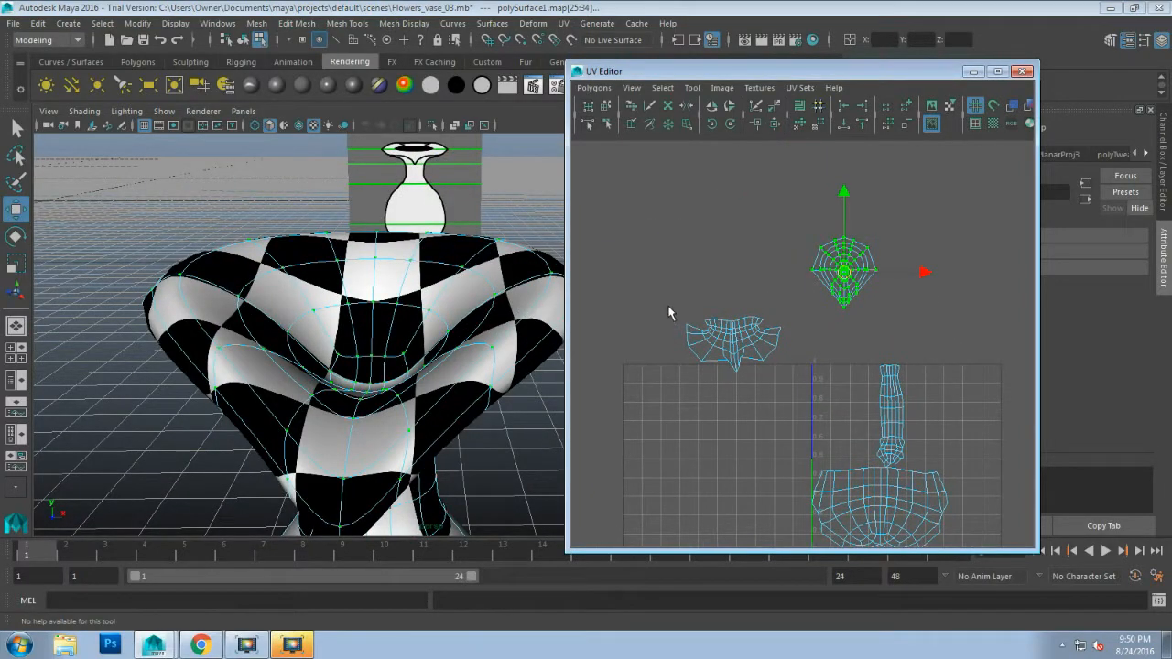
left_click_drag(668, 312, 795, 391)
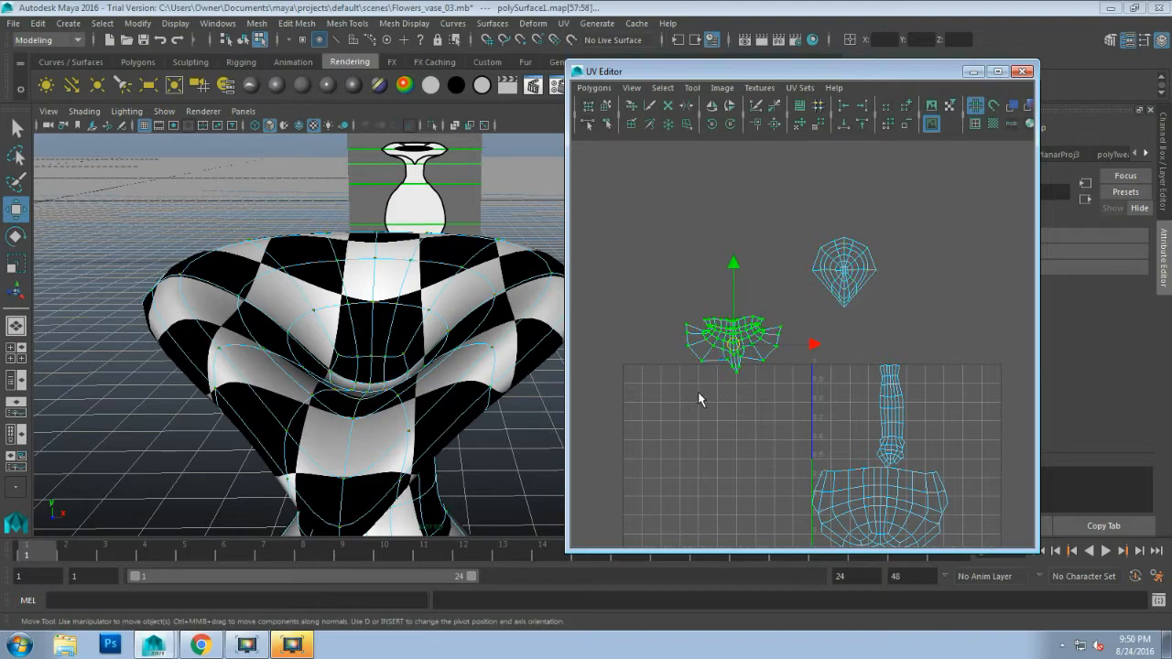
middle_click_drag(698, 391, 701, 335, "alt")
left_click_drag(424, 418, 382, 370, "alt")
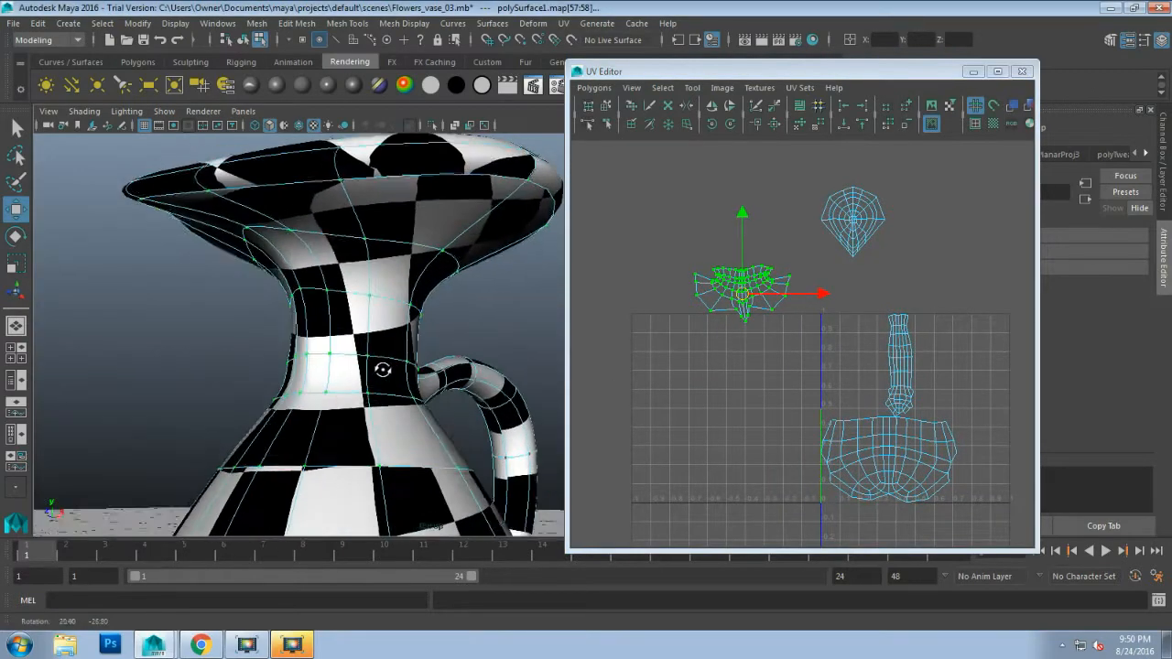
Step: Select faces along the neck shell's outer and upper borders to check where they lie on the vase
right_click(711, 315)
right_click_drag(712, 314, 710, 273)
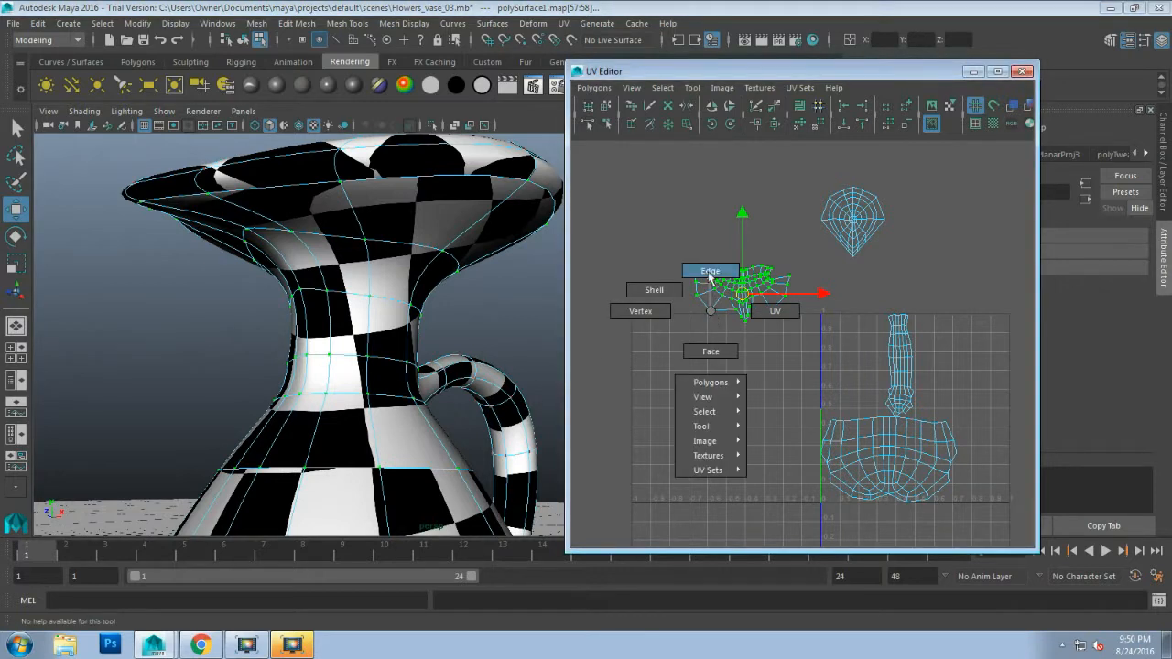
right_click_drag(707, 315, 710, 351)
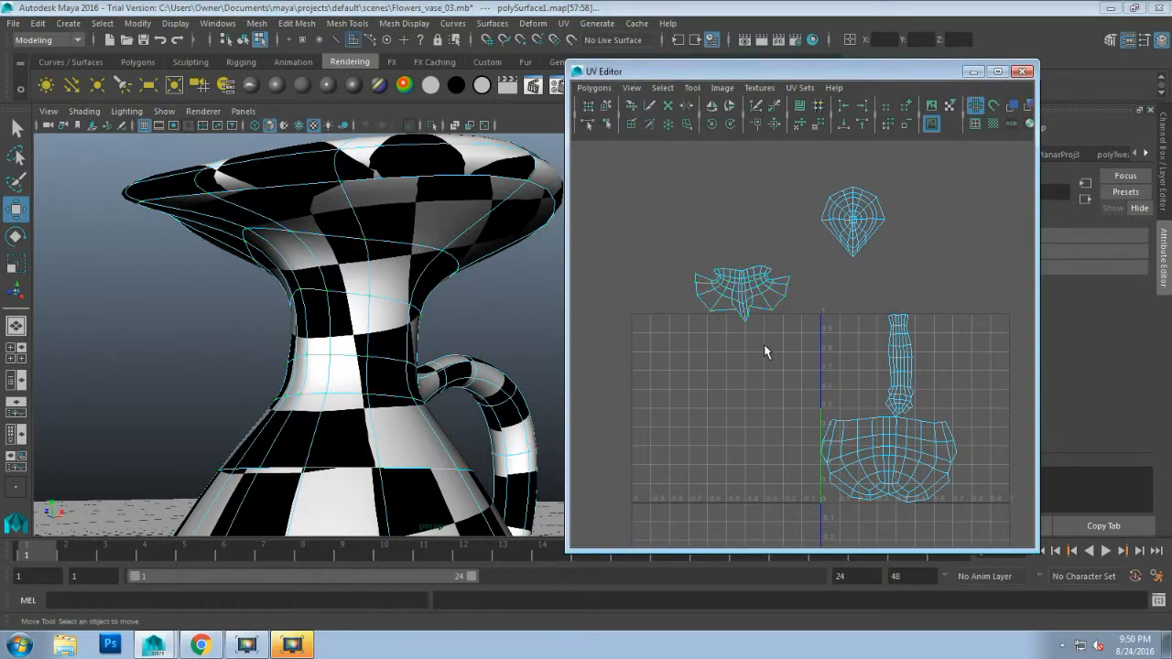
left_click(749, 325)
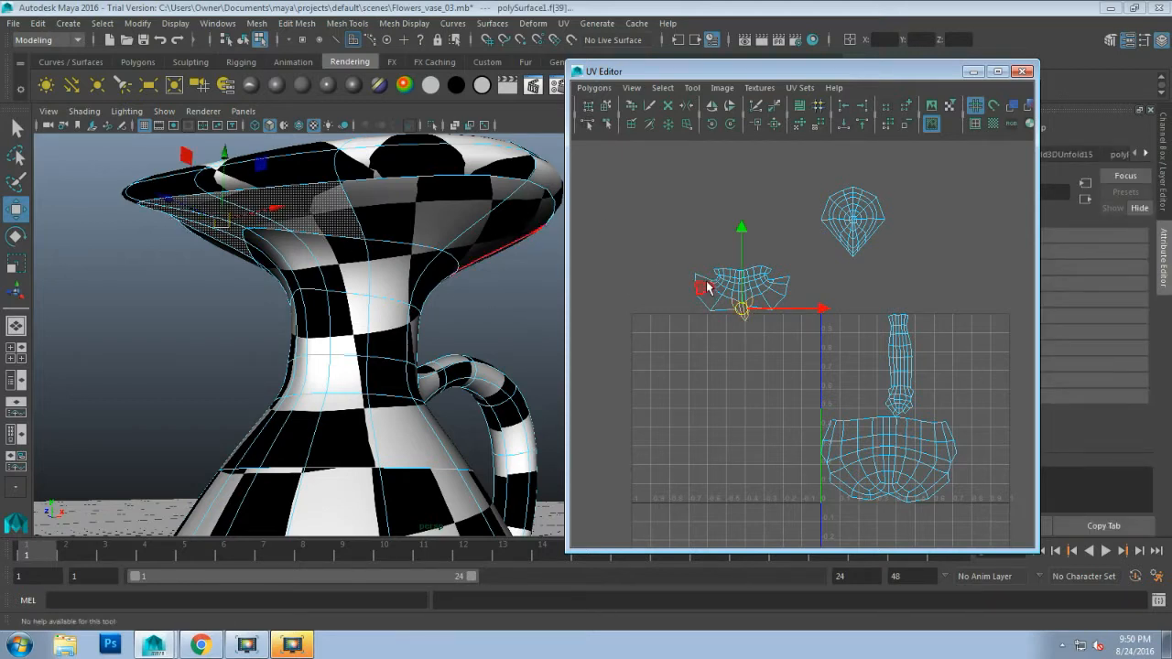
left_click_drag(740, 262, 787, 284)
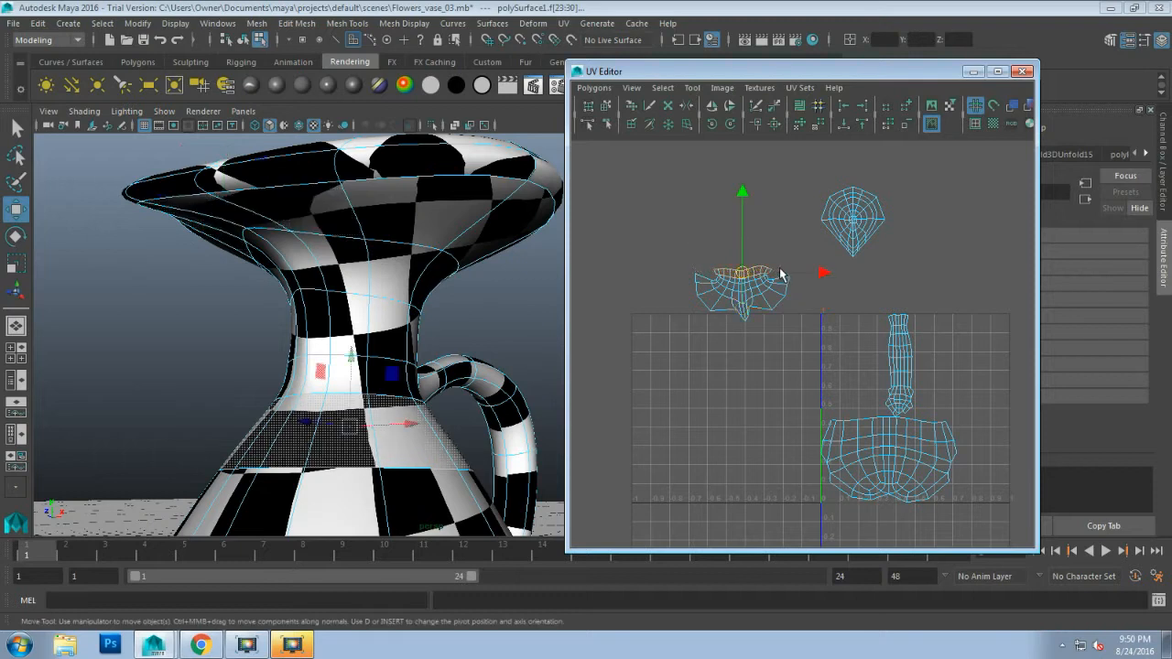
left_click(686, 341)
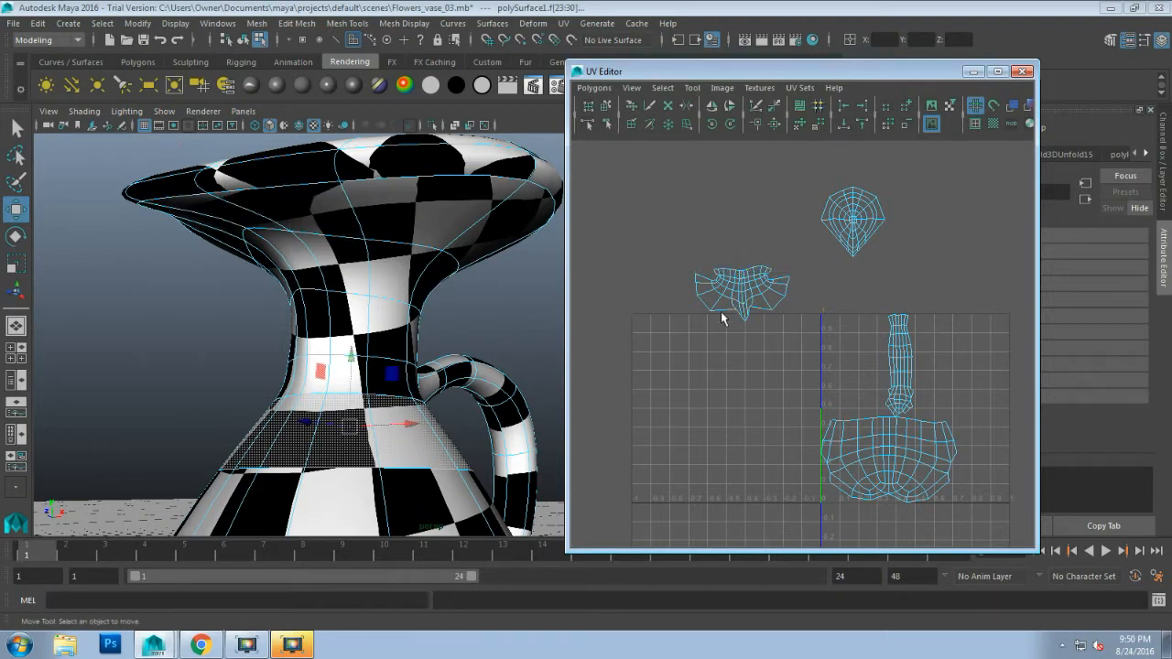
Step: Select all UVs of the neck shell and rotate it 180 degrees clockwise in 45-degree increments
right_click_drag(732, 301, 774, 301)
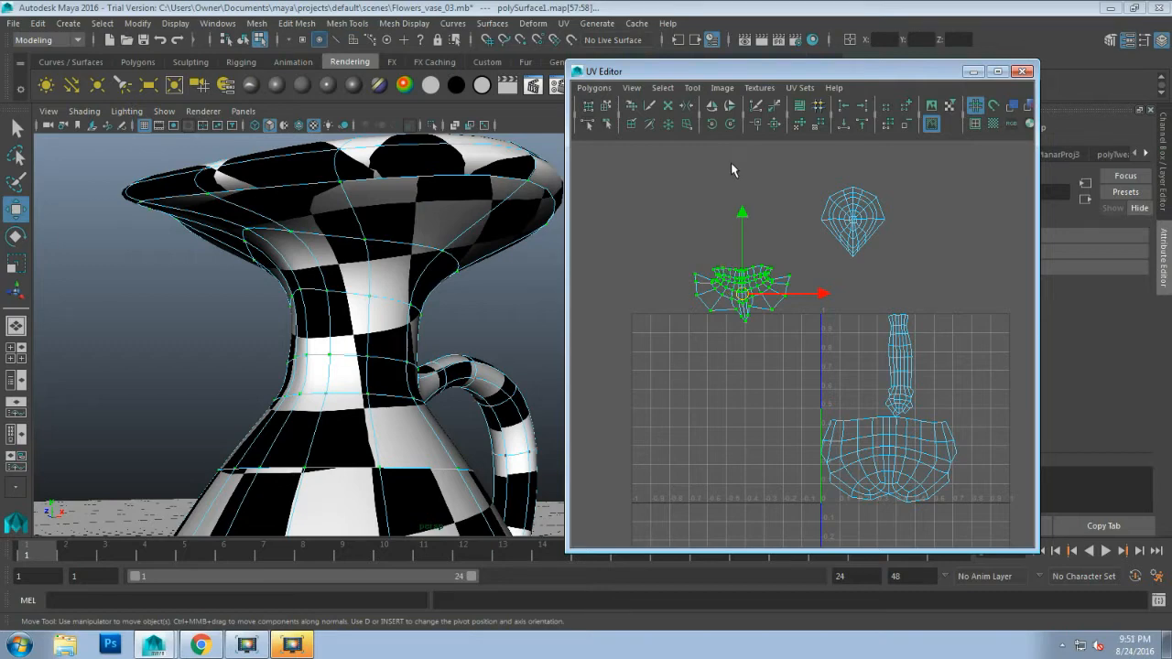
left_click(729, 126)
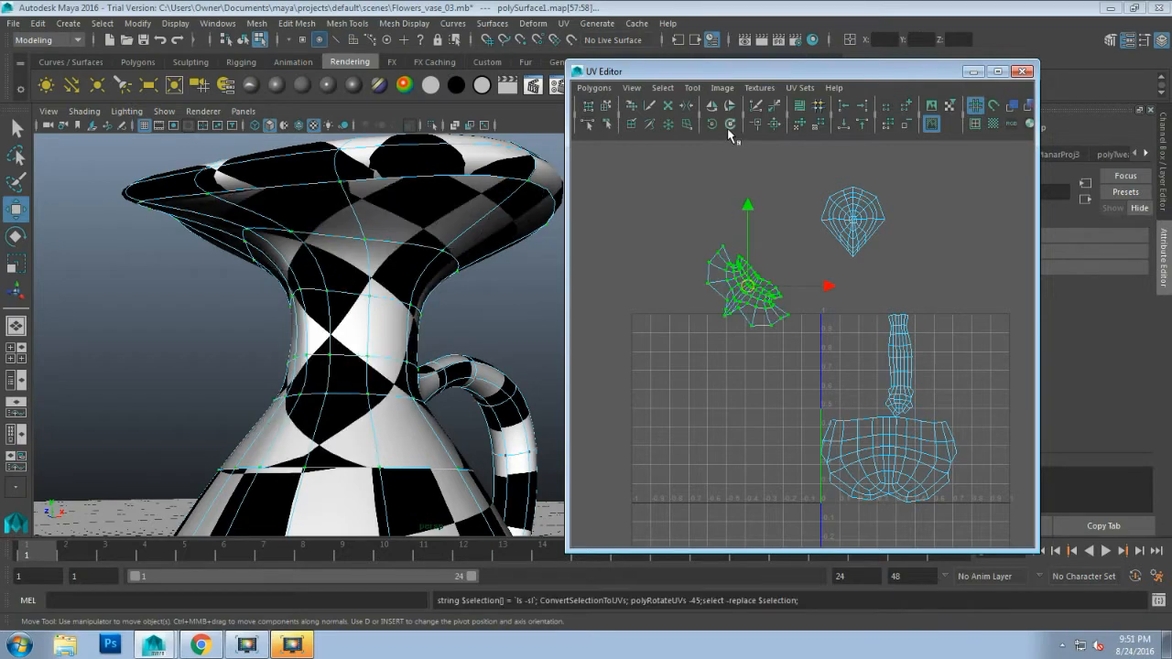
left_click(729, 125)
left_click(728, 126)
left_click(727, 126)
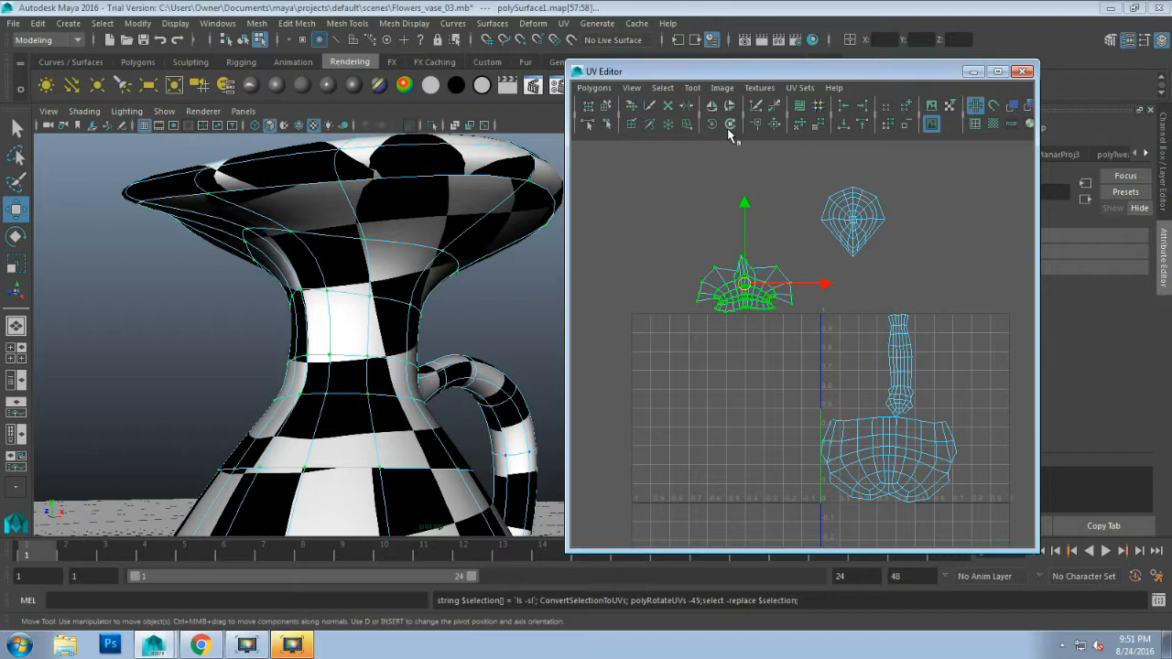
Step: Select faces on the rotated neck shell's side wing and the mouth shell's lower side to compare their locations on the vase
left_click(670, 261)
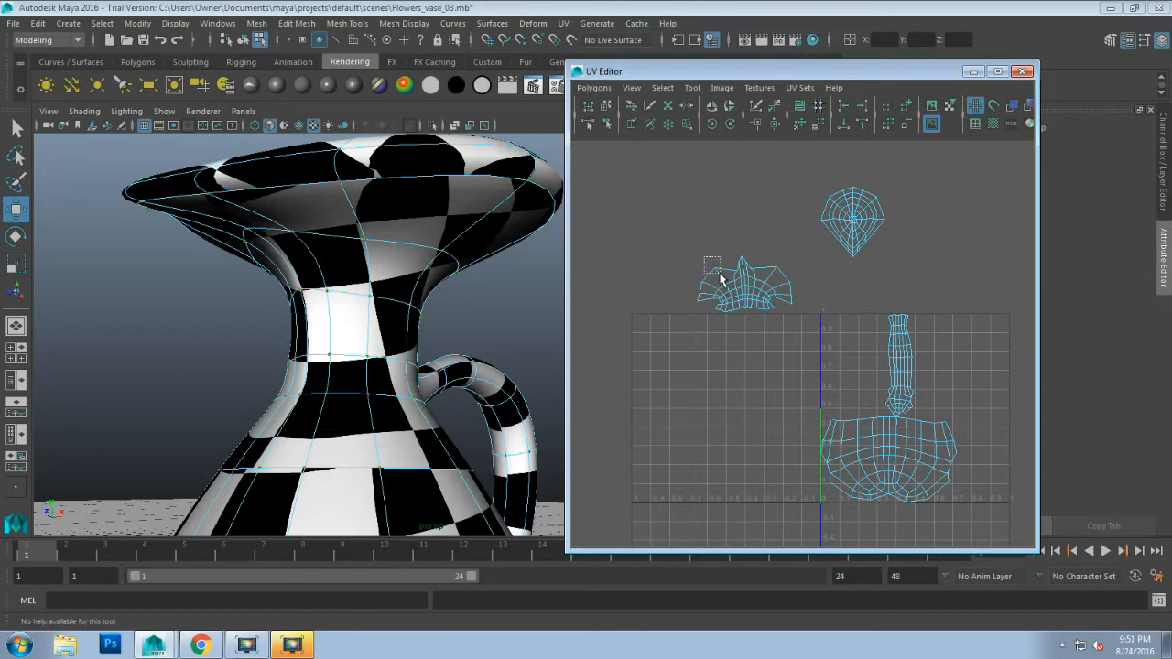
left_click_drag(720, 278, 721, 280)
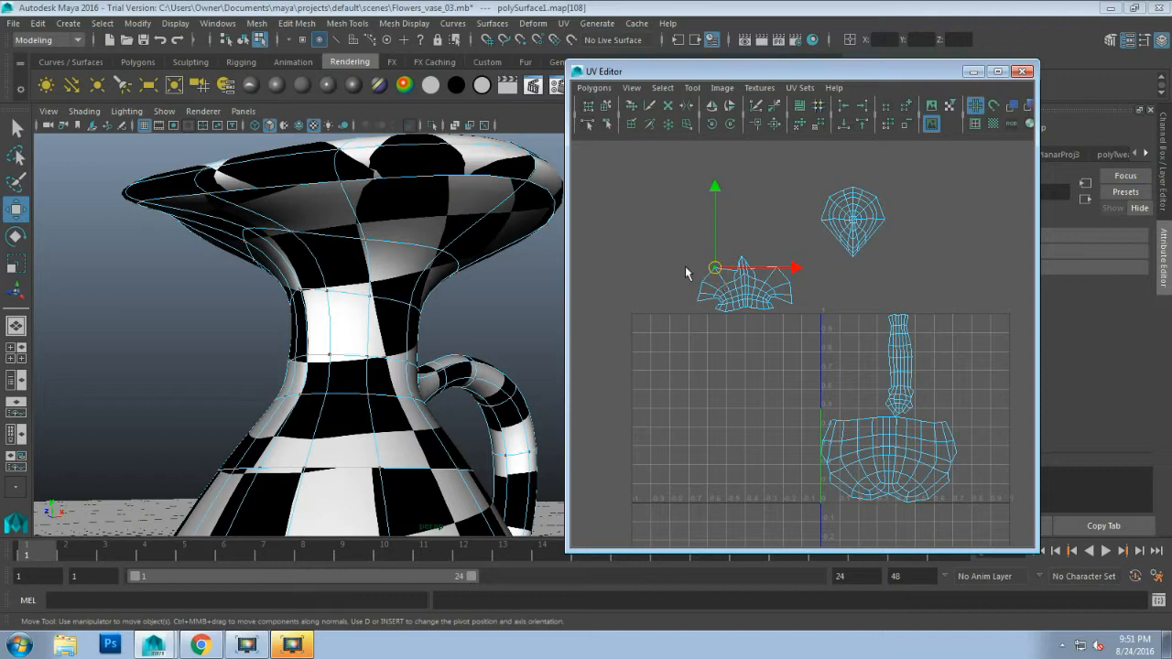
left_click(685, 266)
right_click_drag(693, 257, 704, 267)
left_click_drag(701, 248, 727, 293)
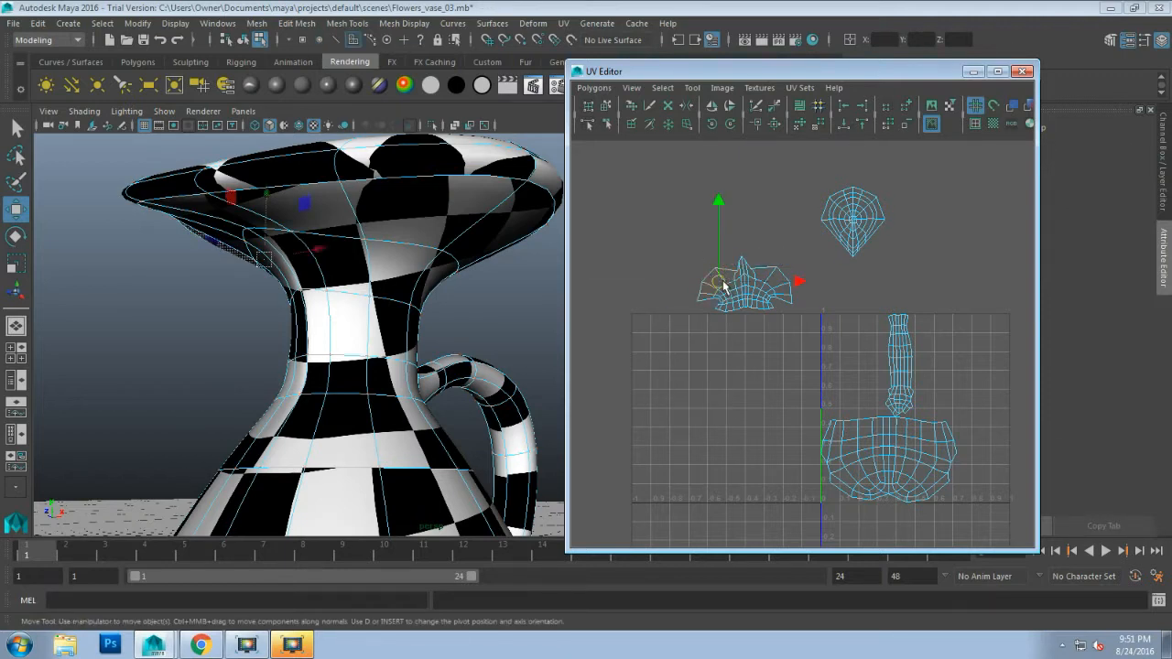
left_click_drag(335, 314, 406, 335, "alt")
left_click(774, 339)
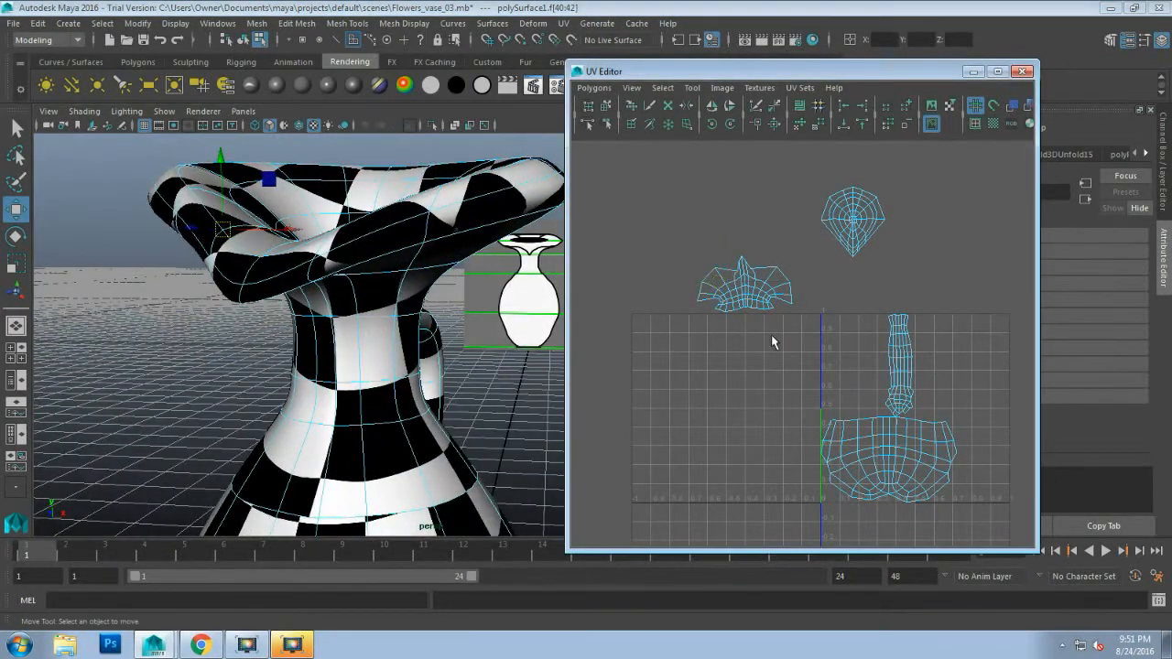
left_click_drag(839, 246, 839, 246)
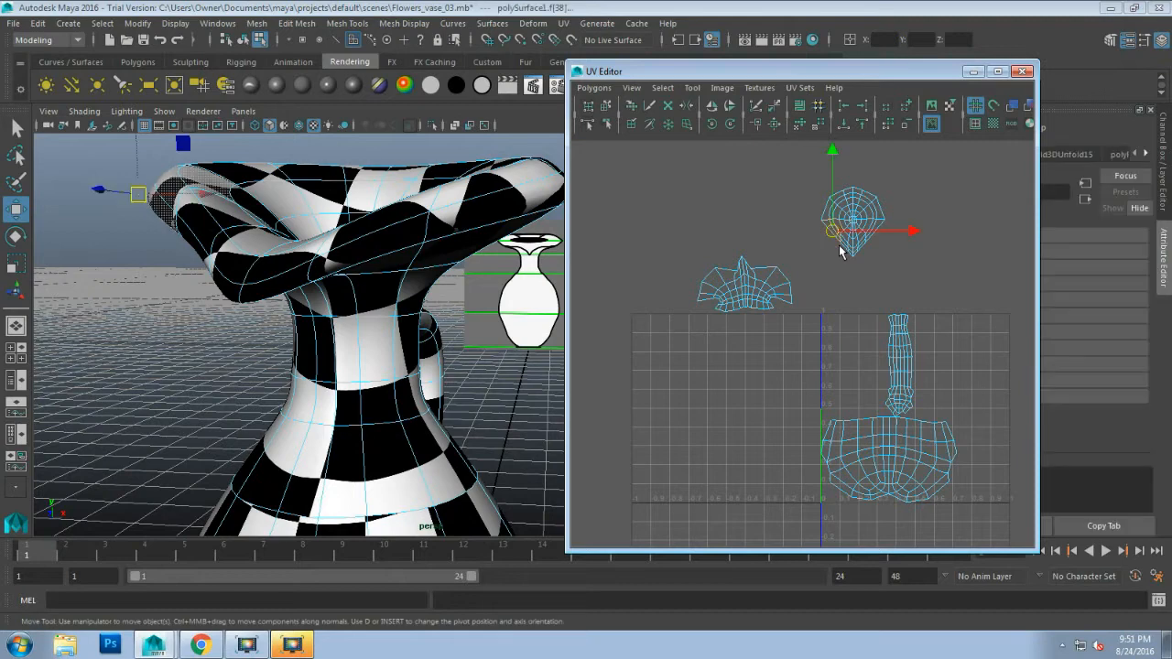
left_click(845, 268)
Step: Move the whole mouth shell directly above the neck shell so its lower point faces the neck shell's upper point
right_click_drag(854, 222, 892, 218)
left_click(853, 228)
left_click_drag(931, 226, 815, 224)
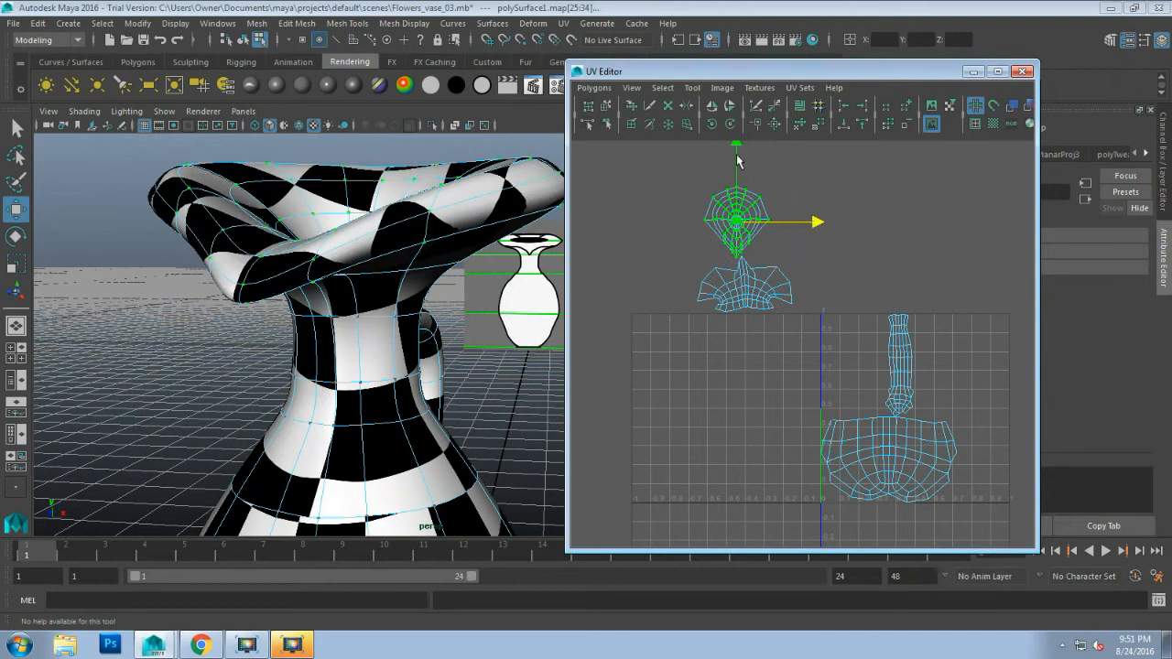
left_click_drag(738, 160, 738, 149)
left_click_drag(820, 215, 828, 217)
left_click(806, 275)
Step: Select the shared border edges on both sides of the mouth and neck shells' facing points, then move and sew them together
scroll(800, 280, "up", 3)
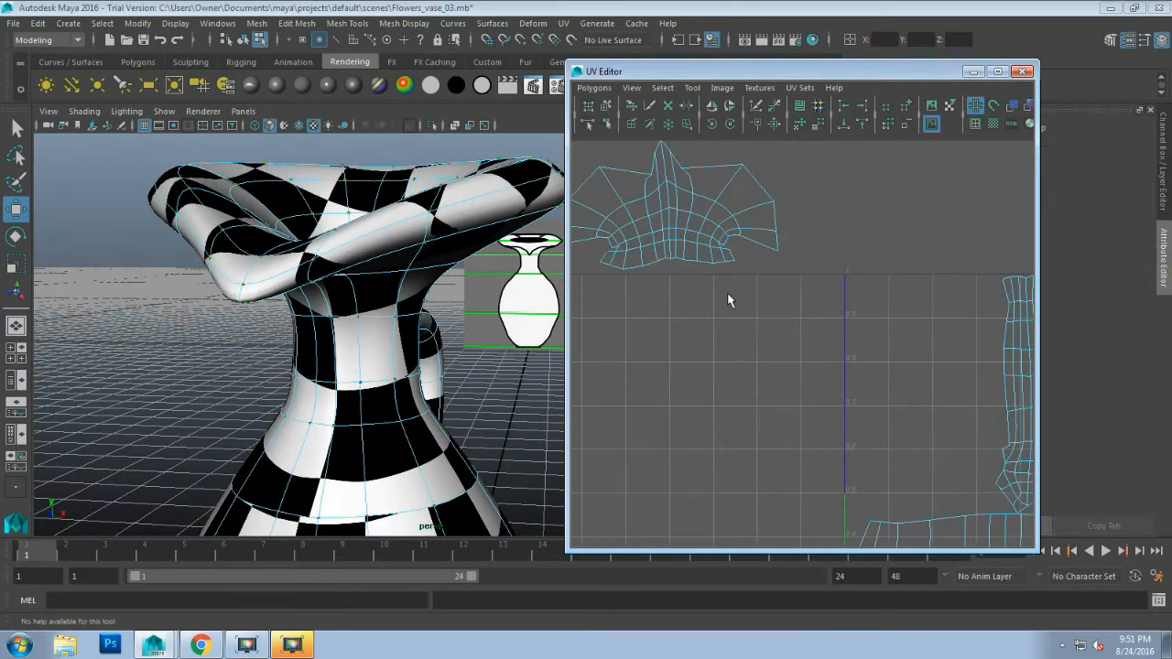
scroll(762, 415, "down", 2)
scroll(713, 333, "up", 3)
middle_click_drag(714, 339, 881, 403, "alt")
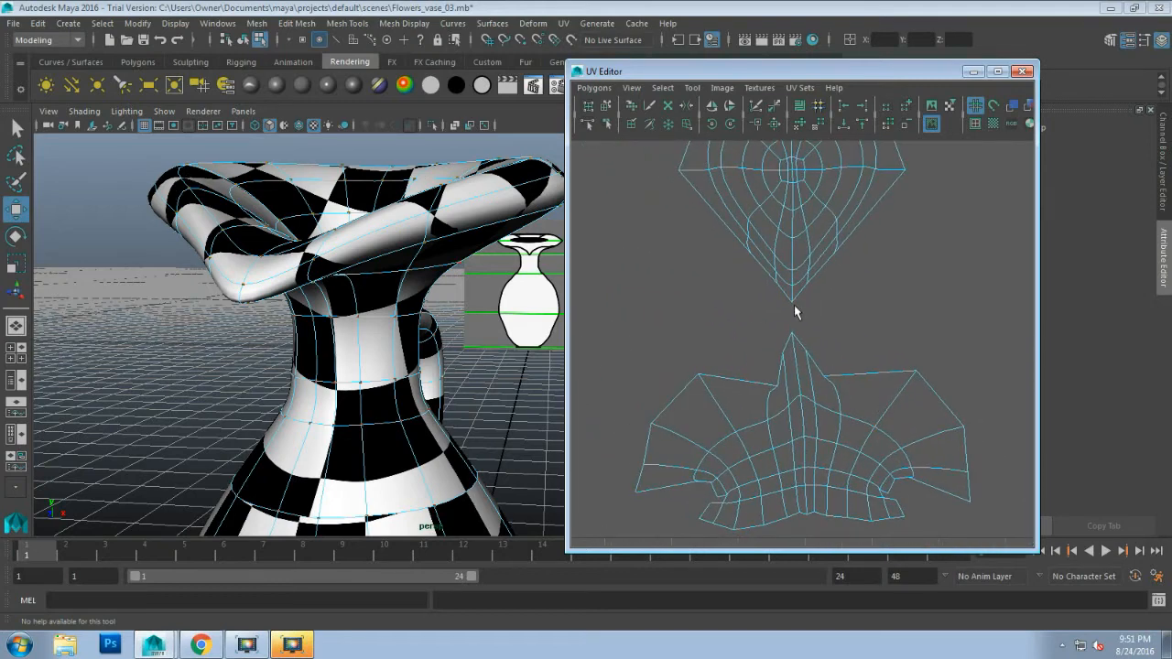
key("F10")
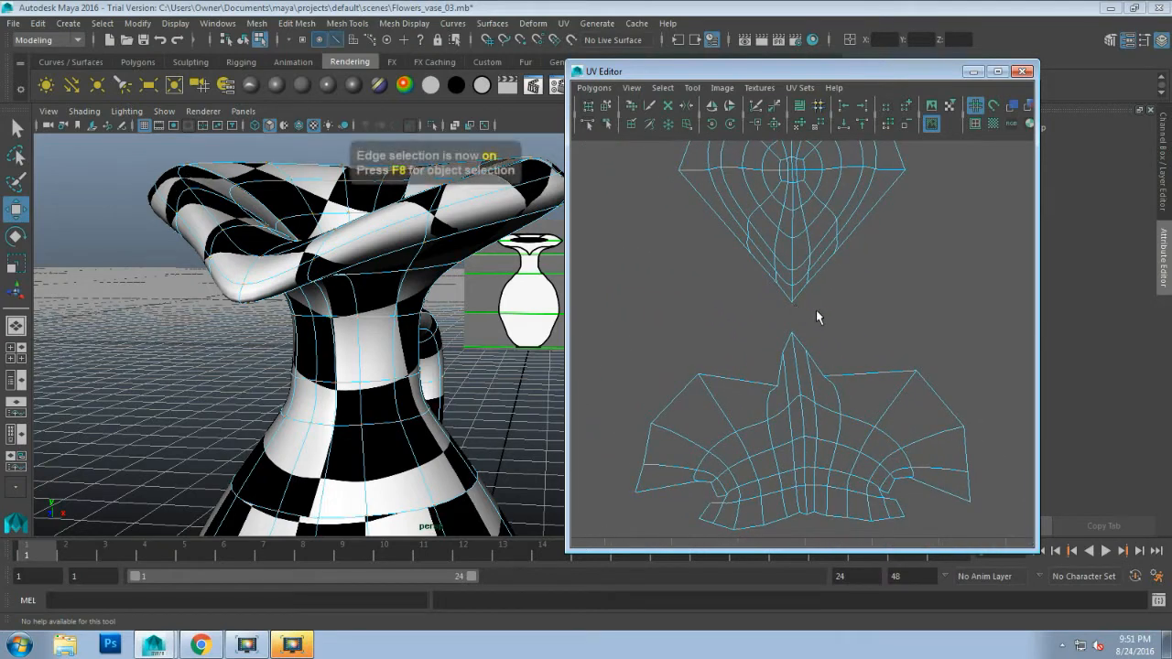
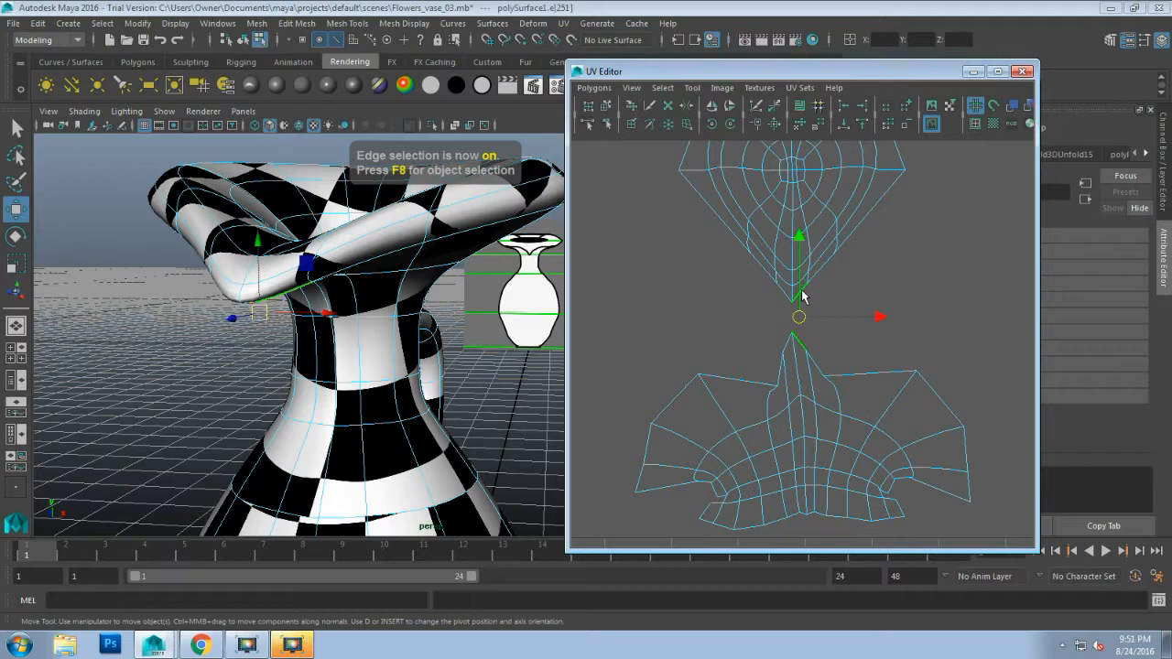
left_click(863, 374)
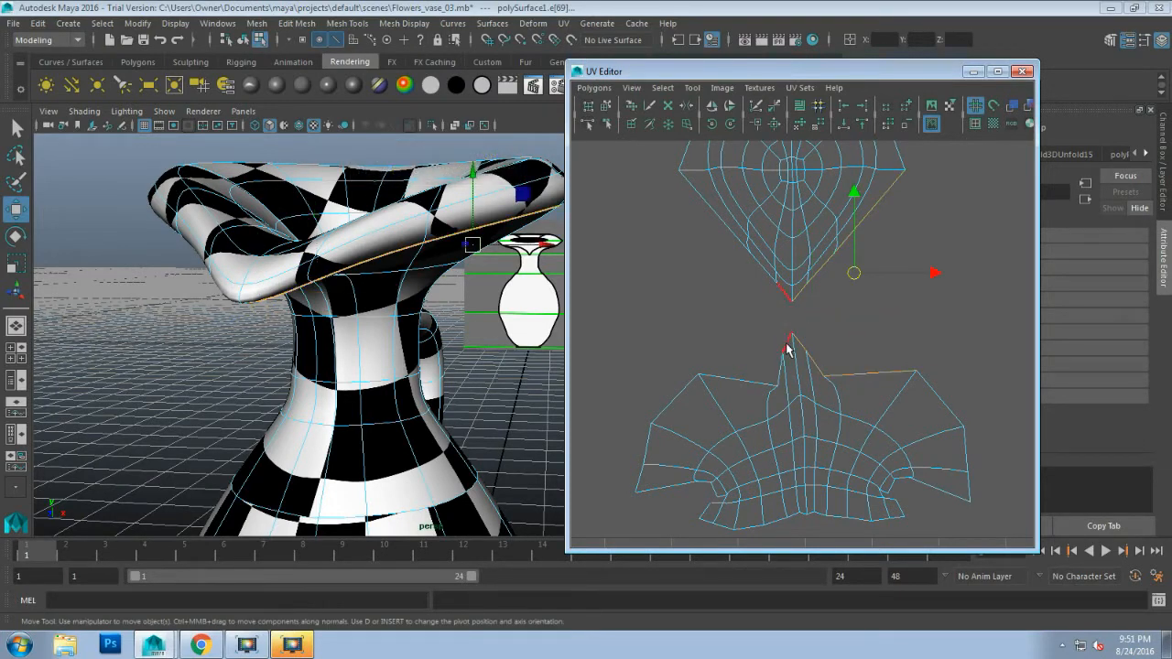
left_click(767, 383, "shift")
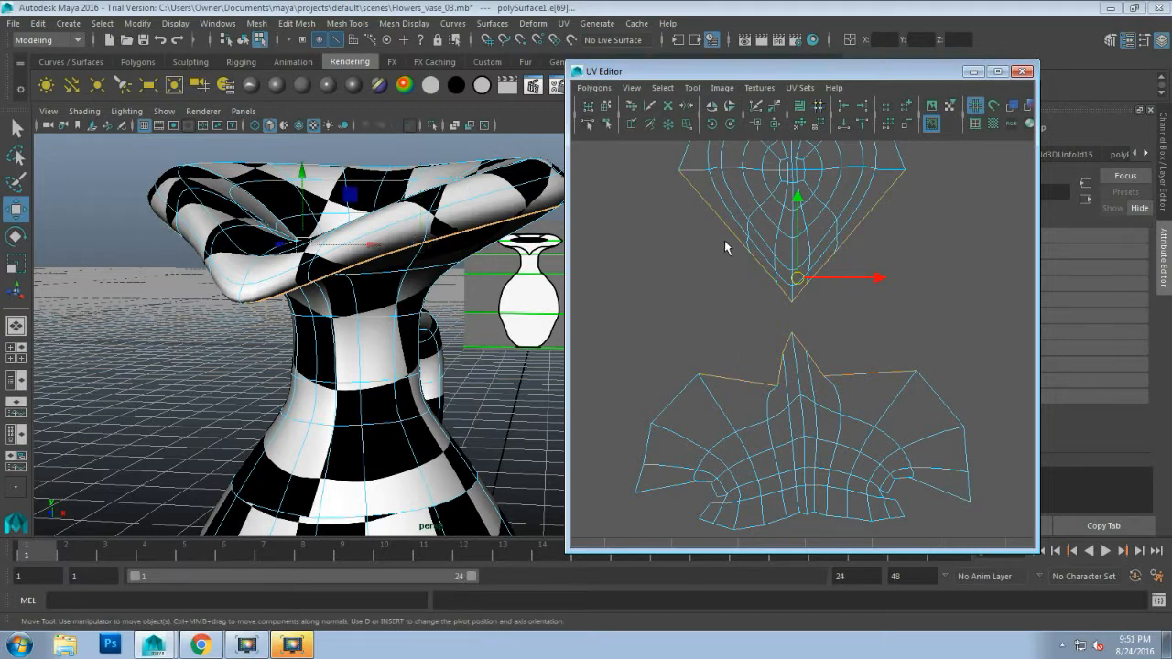
left_click(593, 88)
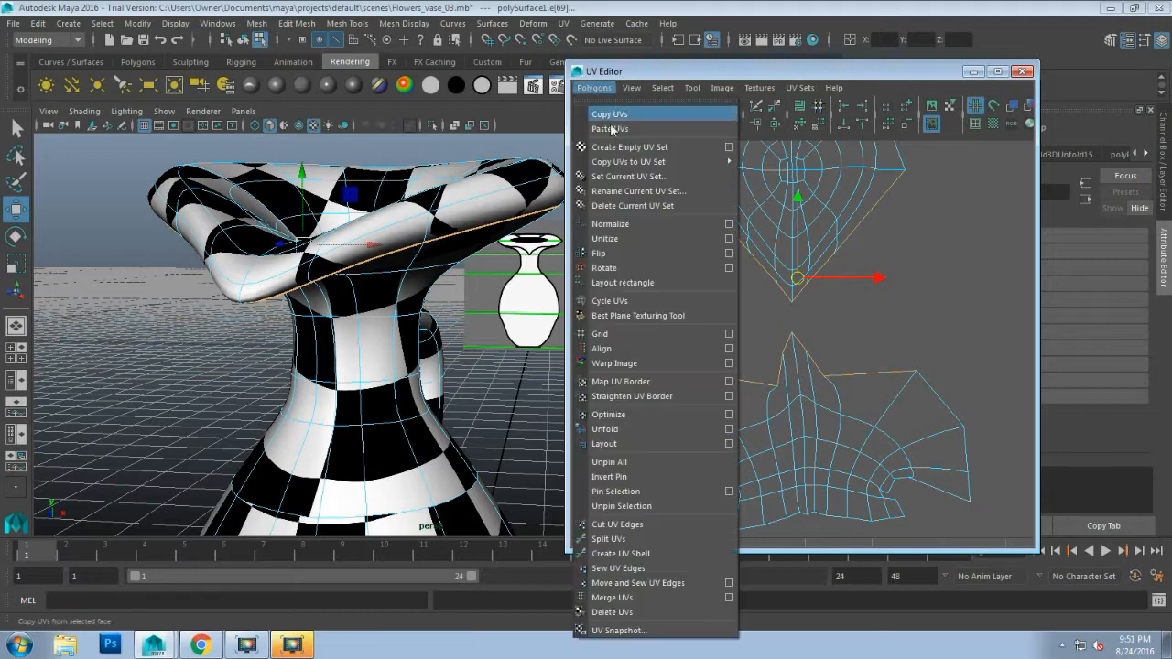
left_click(680, 583)
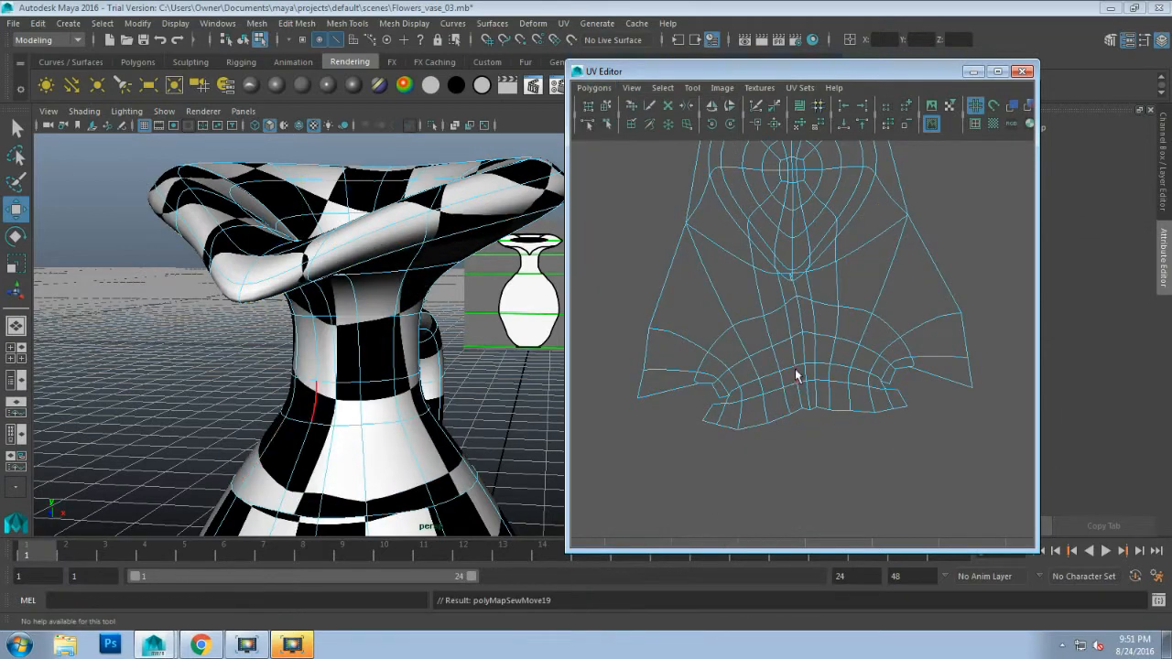
Step: Inspect the sewn junction, then select all UVs of the combined mouth and neck shell and unfold it
scroll(796, 376, "down", 3)
left_click(767, 330)
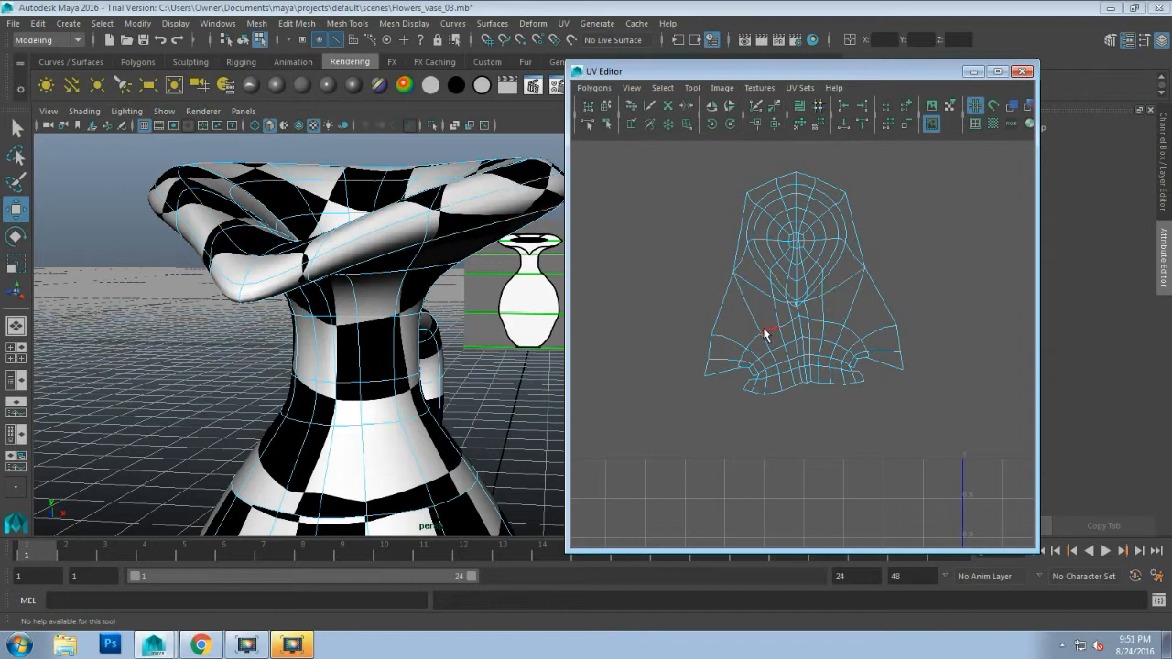
left_click(794, 319)
scroll(789, 330, "up", 5)
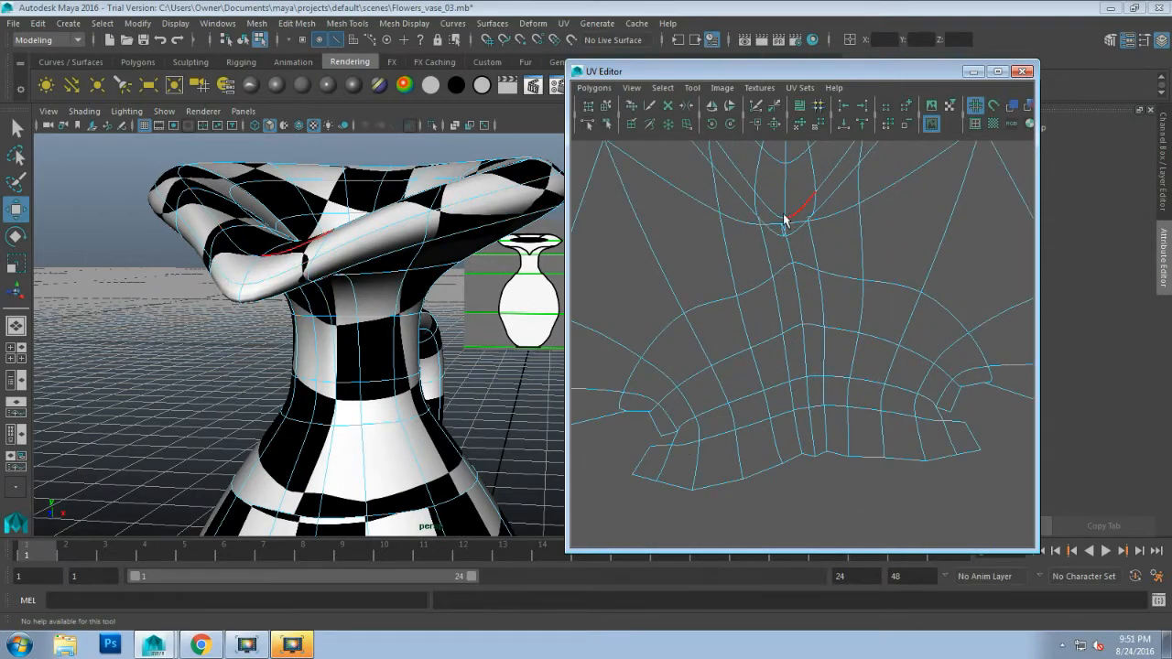
scroll(743, 337, "down", 3)
scroll(804, 337, "down", 3)
right_click_drag(779, 261, 803, 262)
double_click(802, 262)
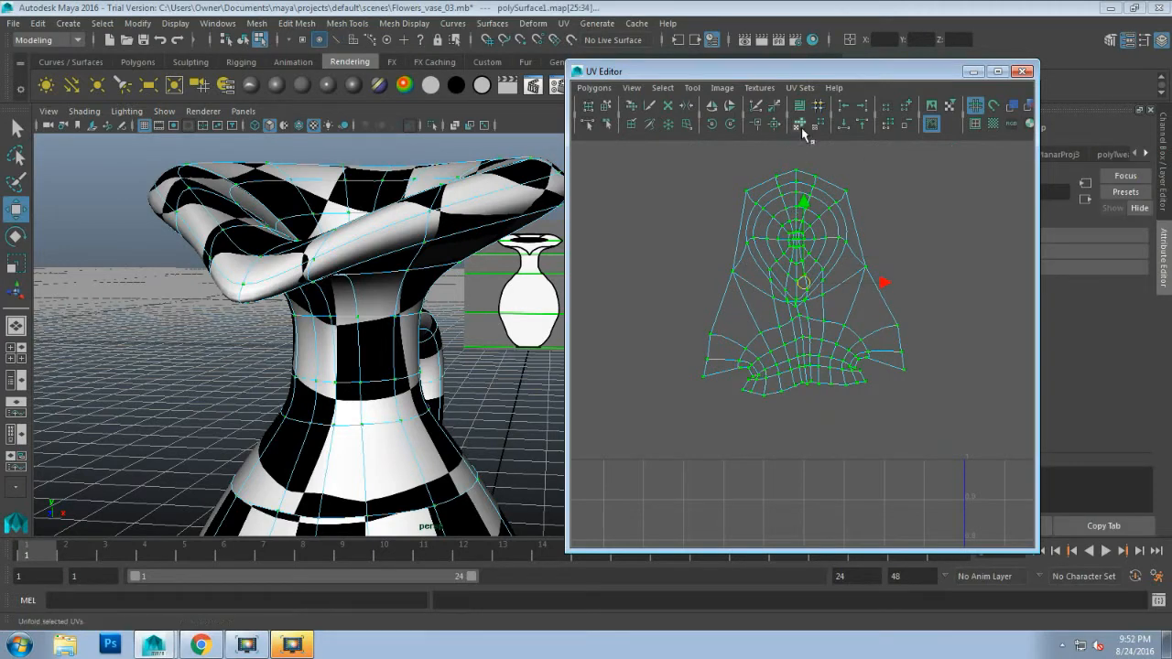
left_click(800, 127)
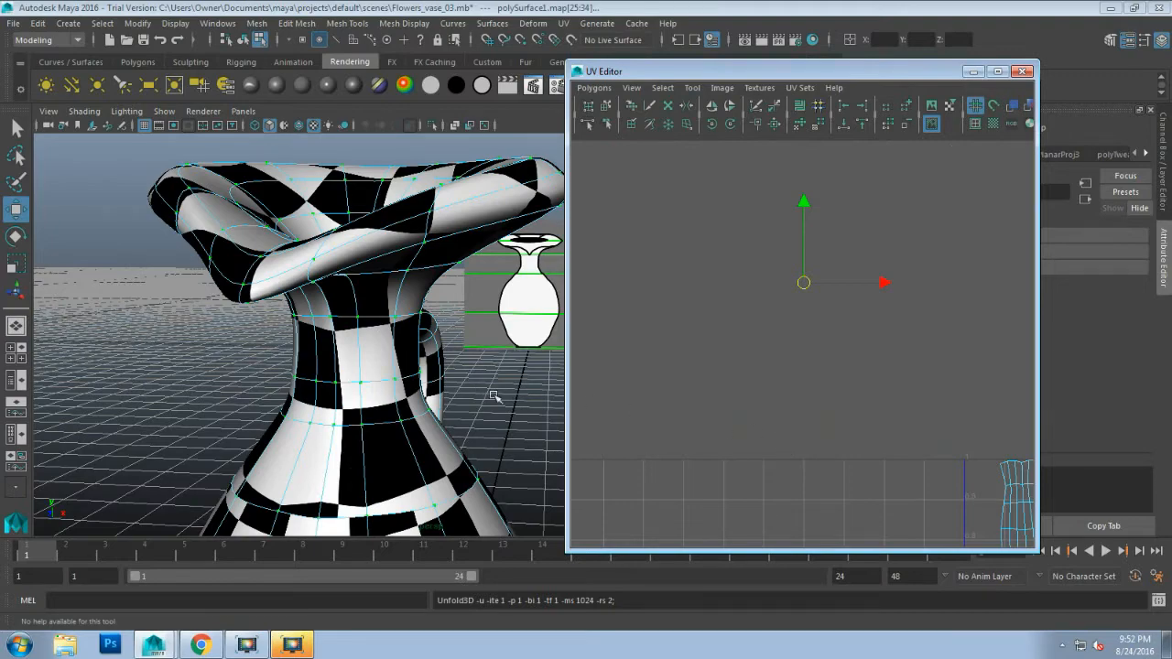
Step: Examine the checker pattern around the vase's neck, rim and handle joint from several angles
left_click_drag(493, 395, 485, 331, "alt")
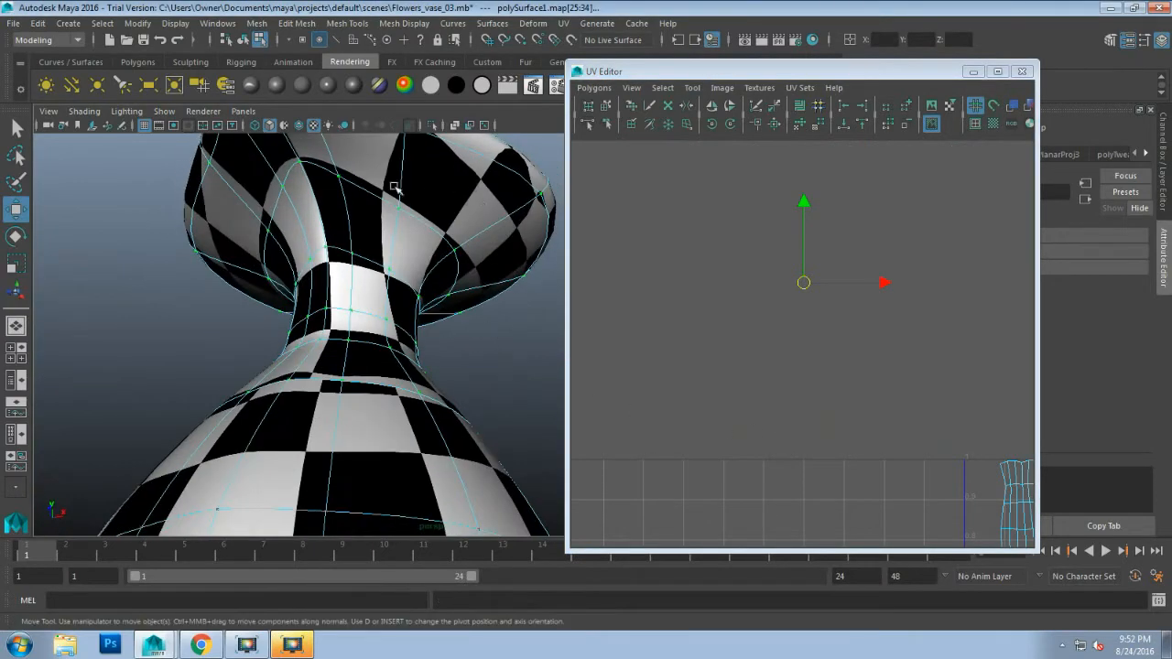
left_click_drag(342, 209, 418, 259, "alt")
left_click_drag(265, 193, 199, 239, "alt")
left_click_drag(420, 310, 402, 260, "alt")
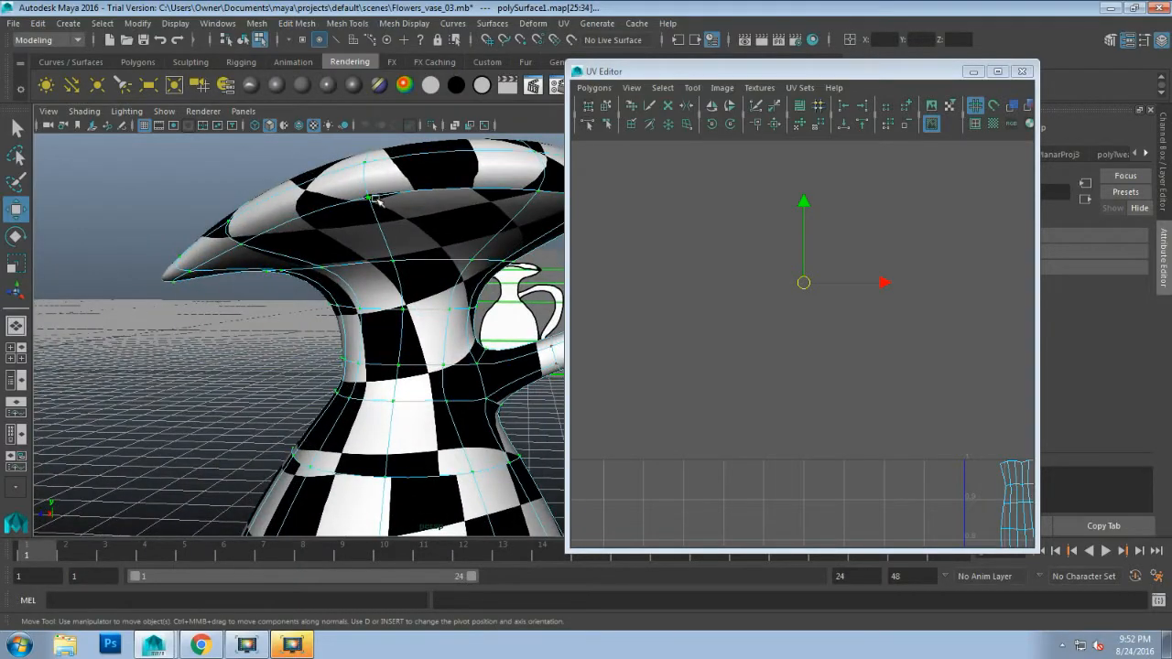
left_click_drag(478, 209, 406, 174, "alt")
left_click_drag(528, 188, 534, 266, "alt")
left_click_drag(498, 317, 407, 279, "alt")
Step: Move the unfolded mouth and neck shell out of the 0–1 tile into the empty area above it
scroll(789, 380, "down", 5)
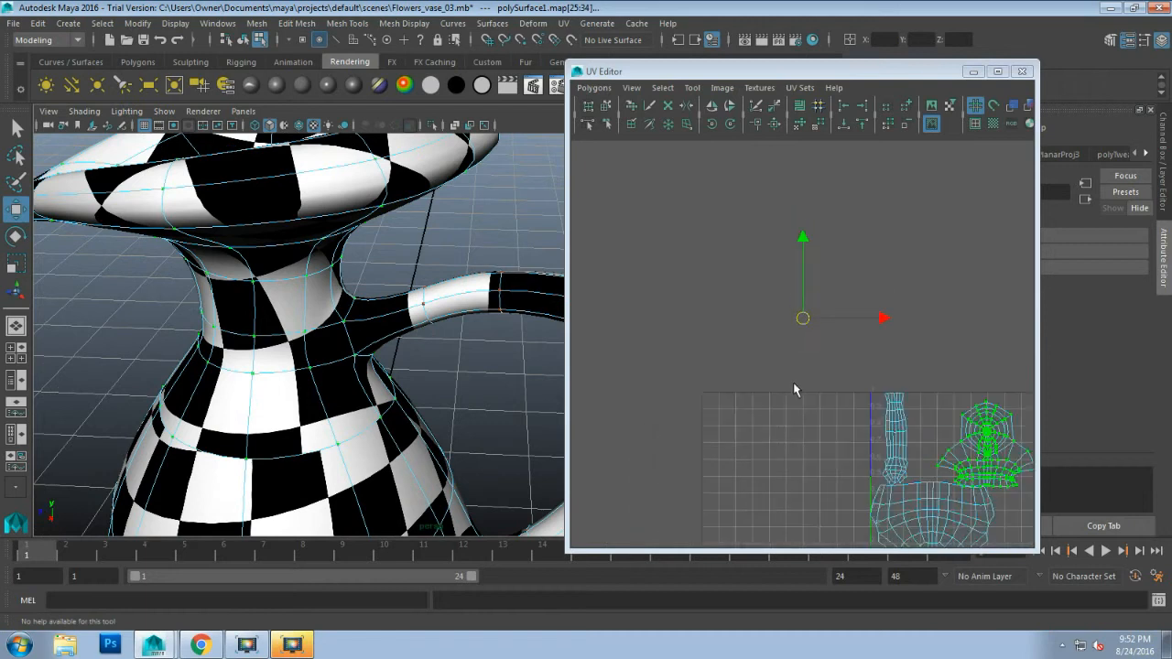
left_click(989, 437)
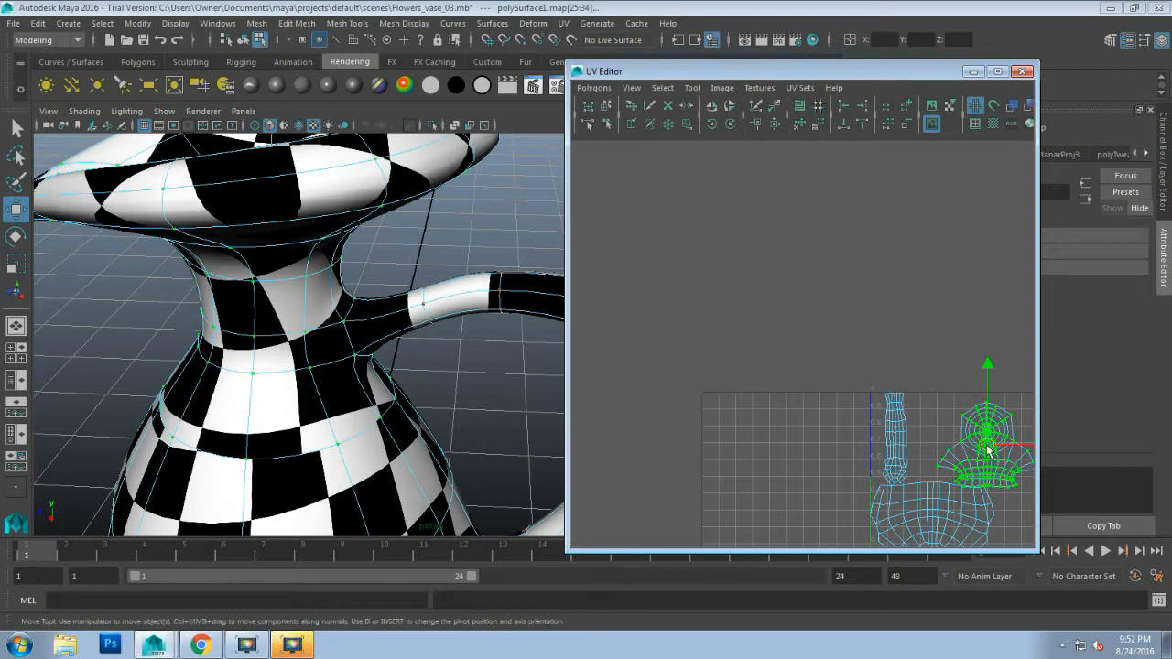
left_click_drag(988, 448, 785, 291)
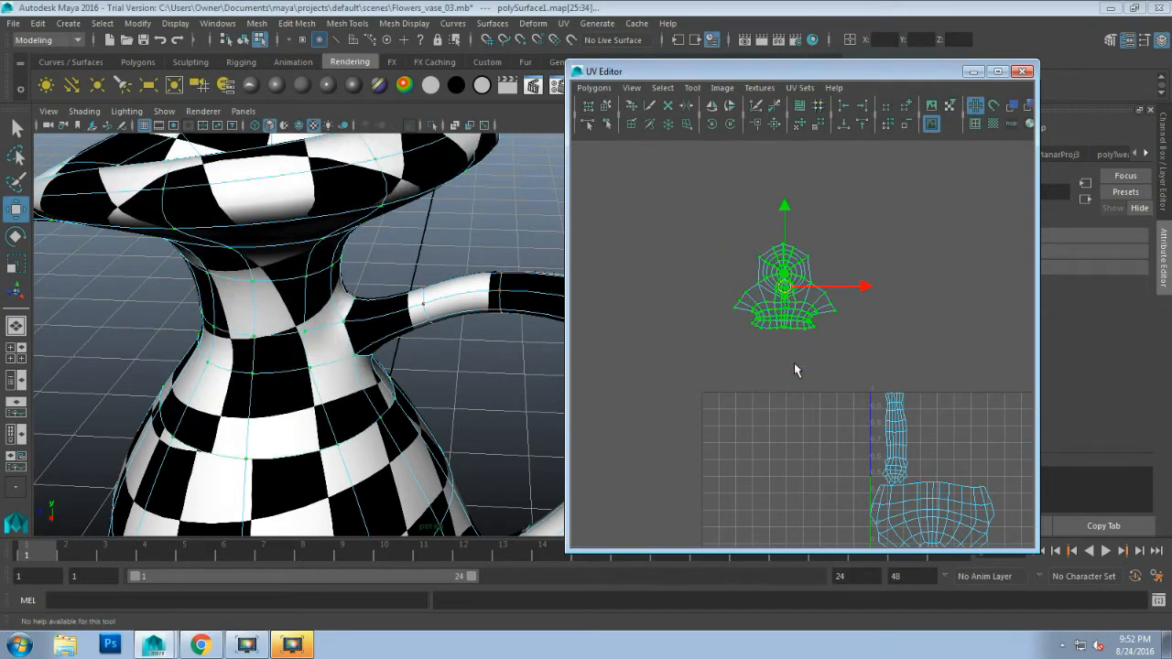
left_click(792, 370)
scroll(791, 385, "up", 5)
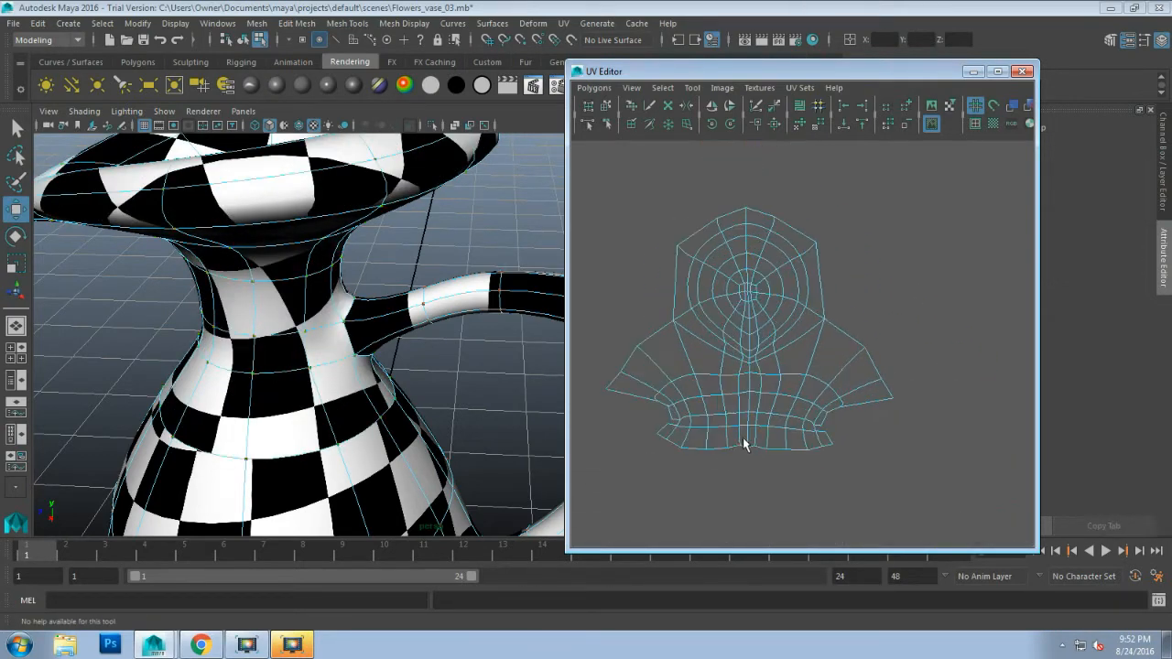
Step: Try to move and sew the next pair of facing border edges on both sides of the mouth and neck shell
key("f")
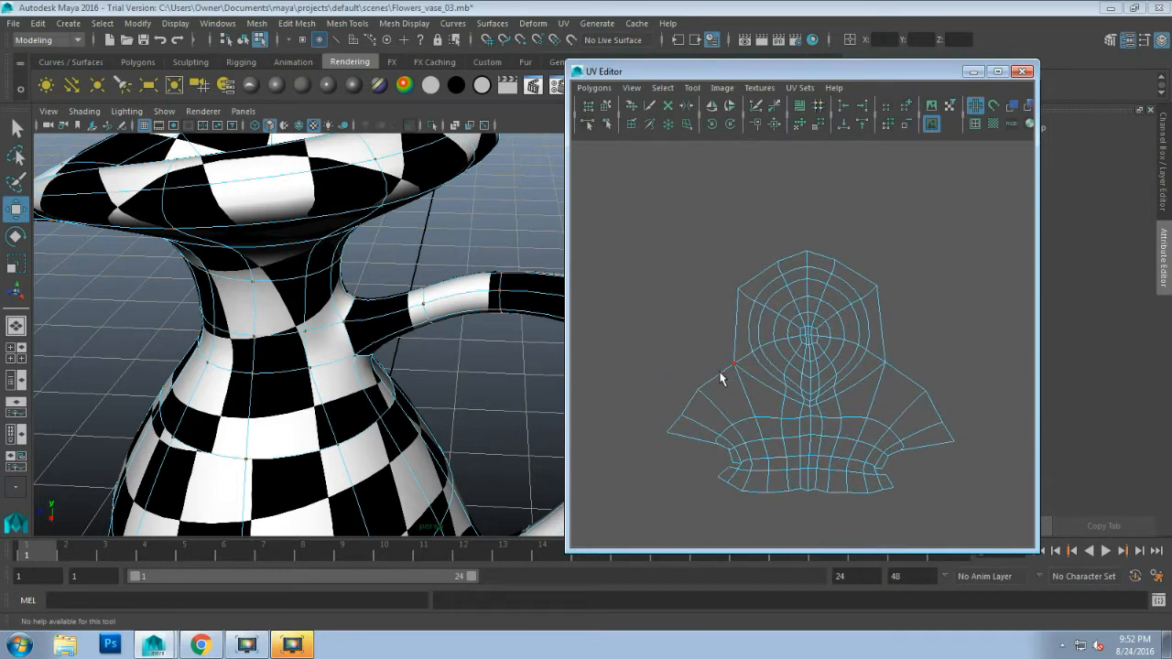
key("F10")
left_click(715, 383)
left_click(900, 368, "shift")
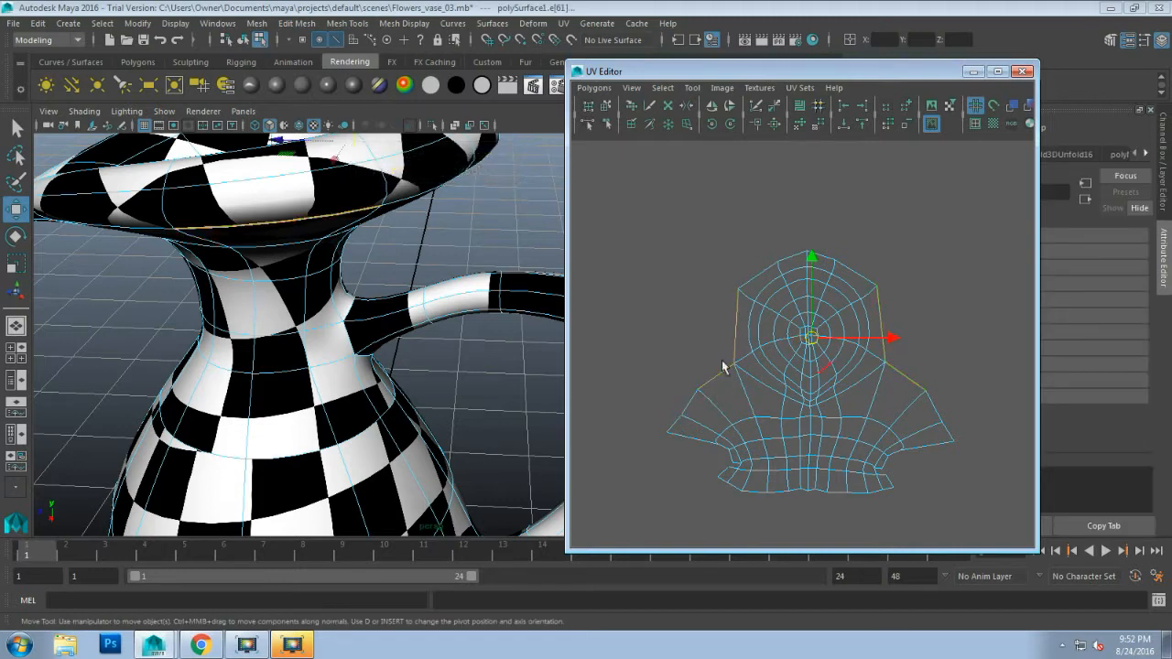
left_click(594, 87)
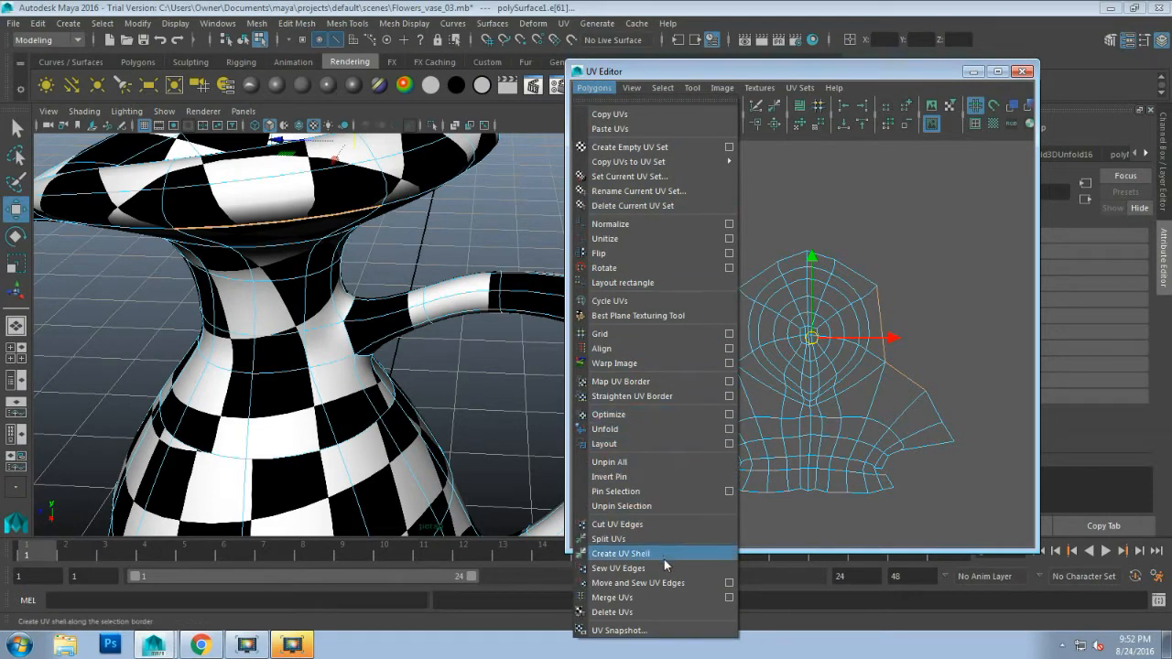
left_click(671, 585)
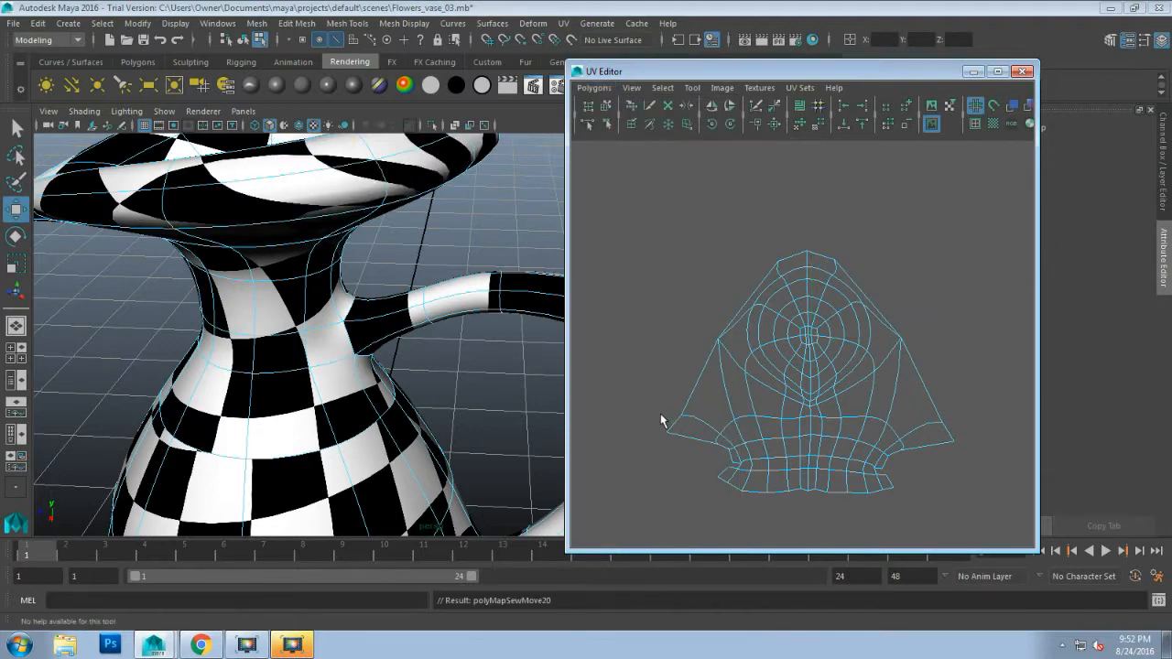
Step: Try unfolding all UVs of the re-sewn mouth and neck shell, and check the resulting pattern and shell shape
left_click(808, 311)
right_click_drag(808, 311, 849, 290)
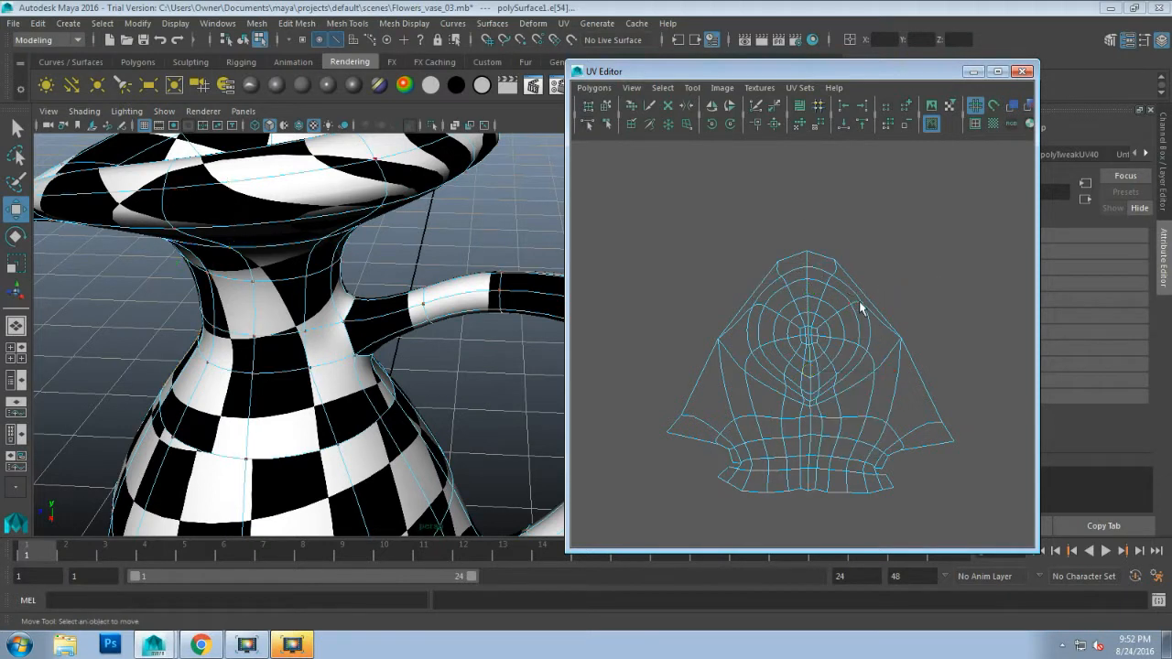
left_click(815, 124)
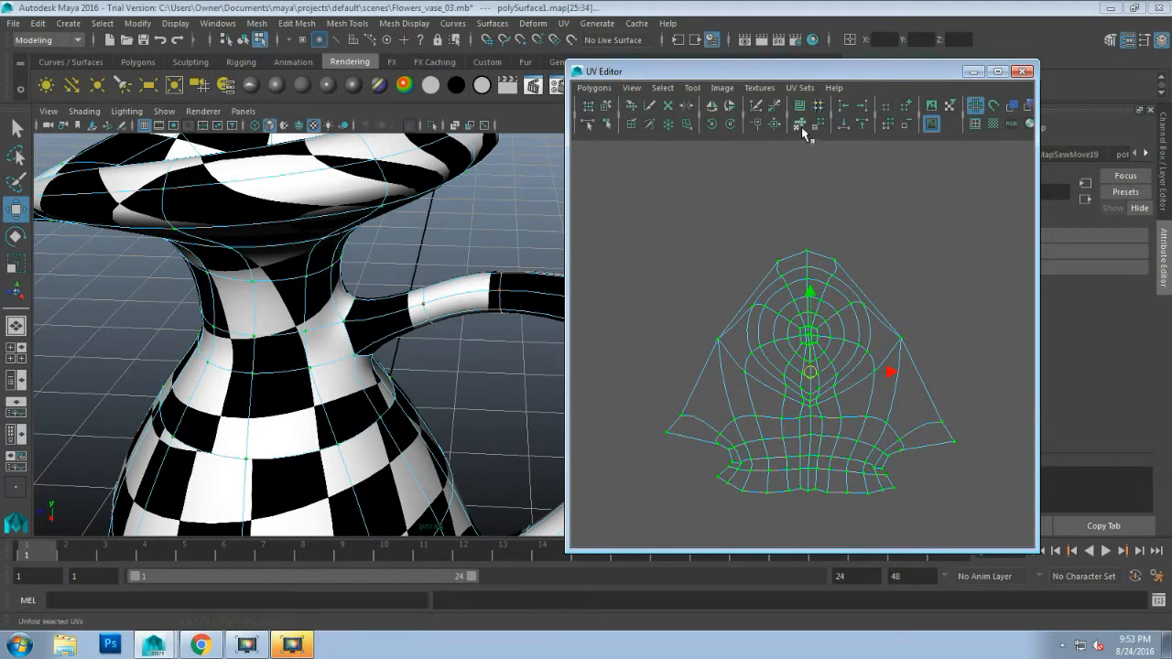
left_click(801, 127)
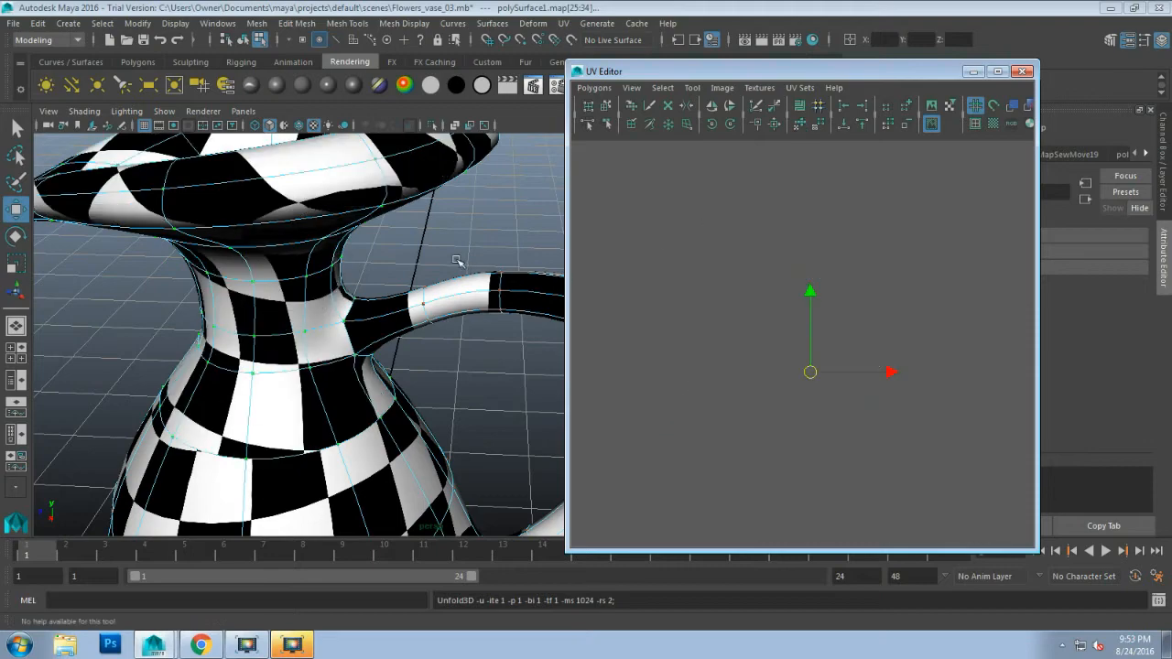
left_click_drag(456, 261, 388, 335, "alt")
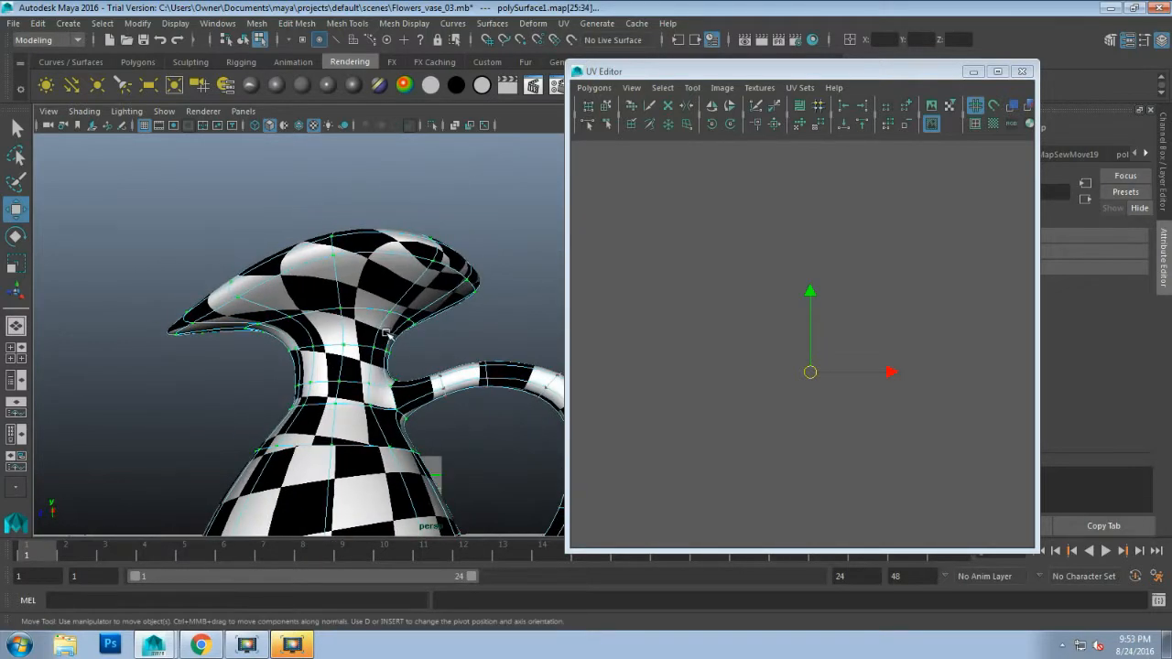
scroll(743, 409, "down", 8)
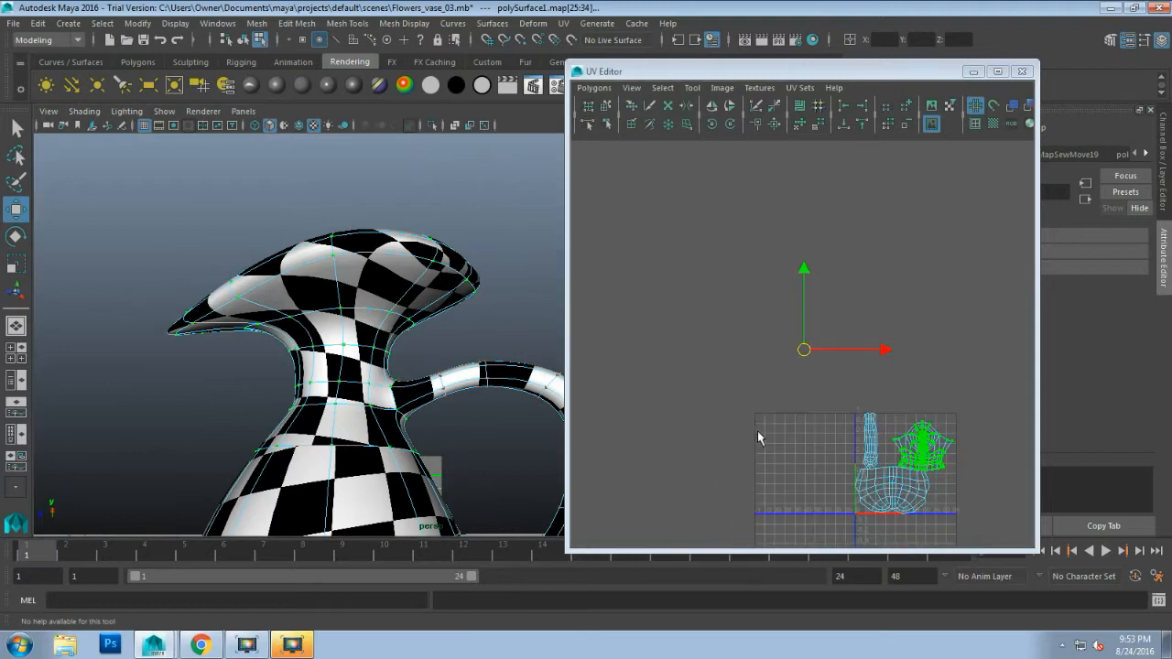
middle_click_drag(759, 435, 633, 373, "alt")
scroll(782, 416, "up", 6)
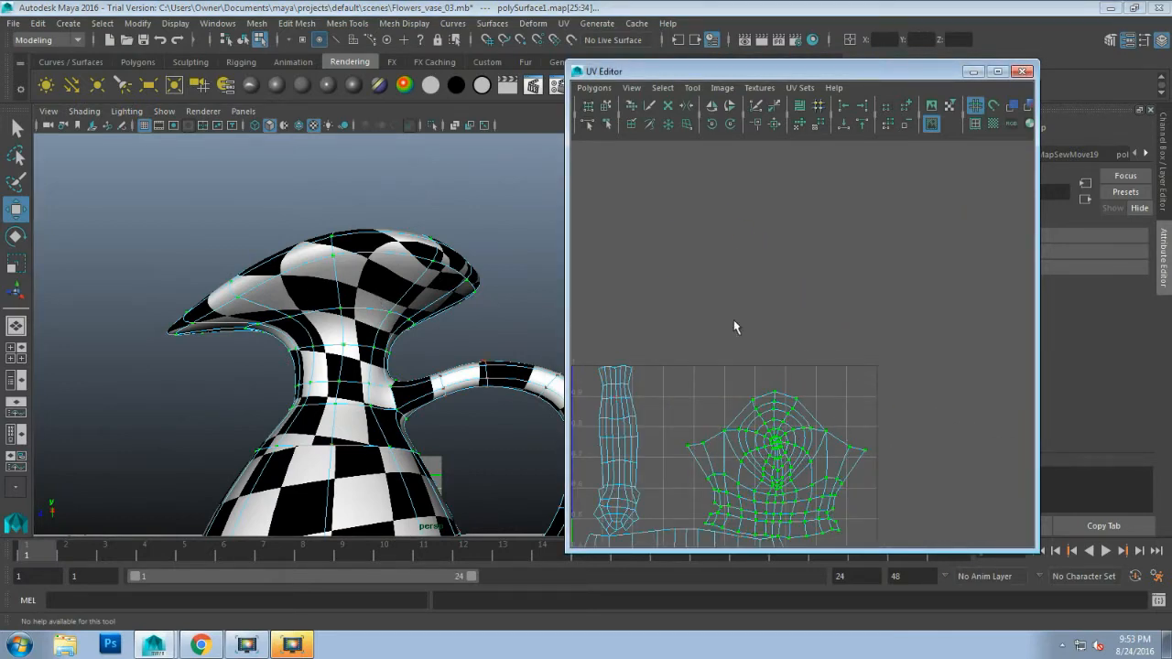
Step: Undo the last unfold and the extra side-edge sewing of the mouth and neck shell
key("ctrl+z")
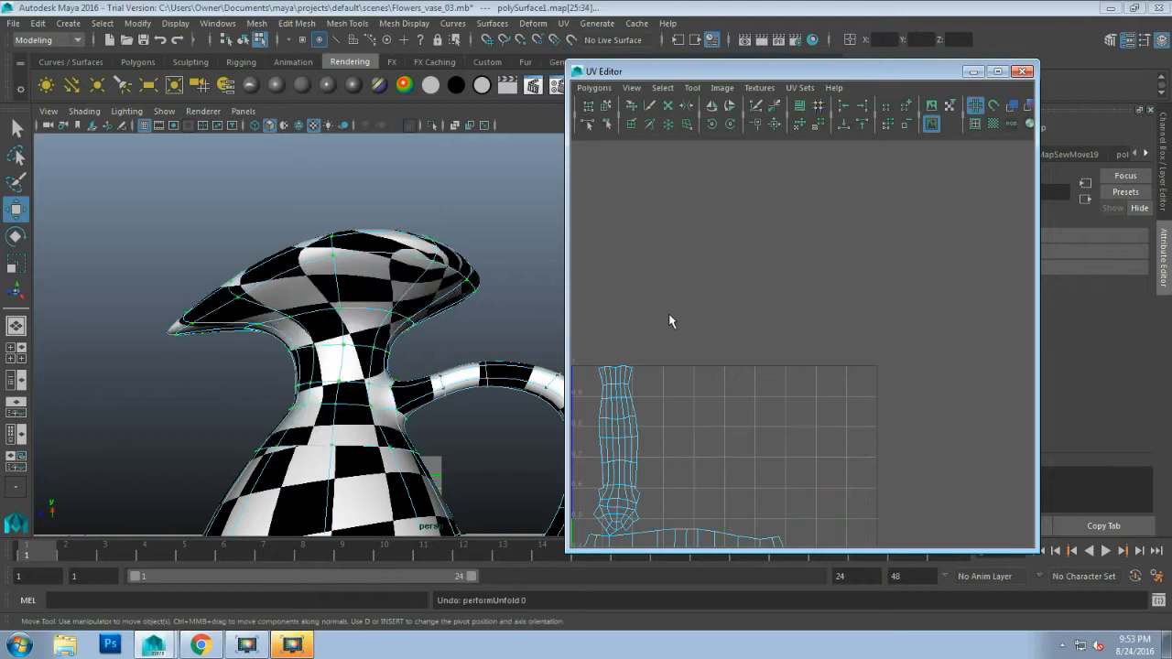
middle_click_drag(622, 298, 894, 361, "alt")
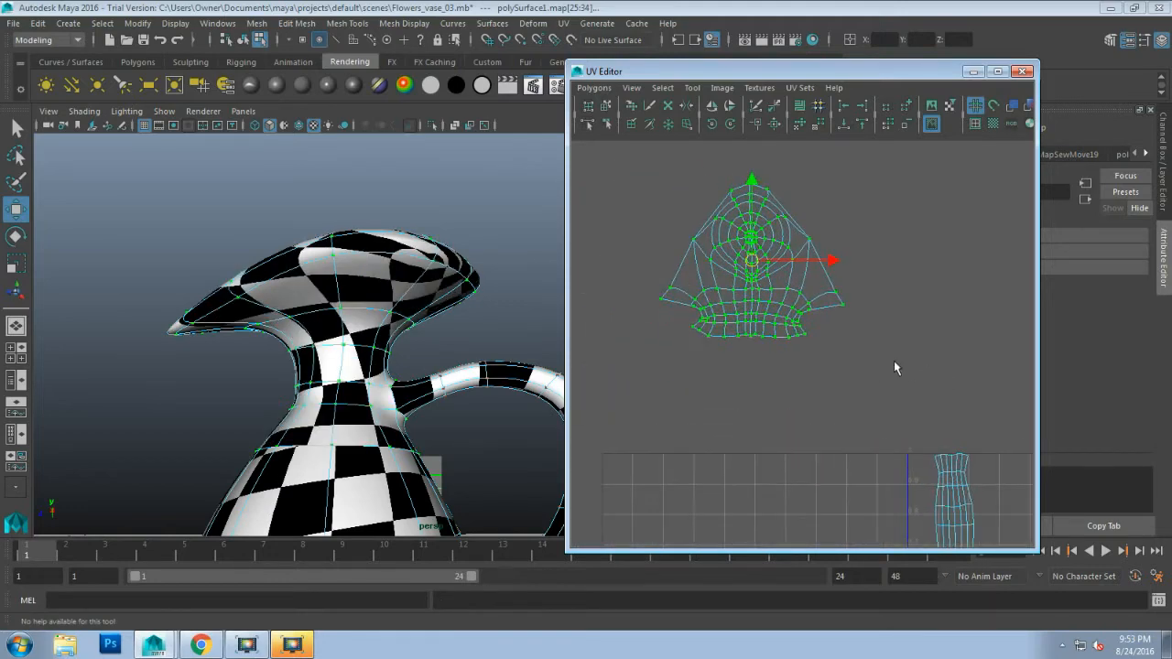
key("ctrl+z")
key("ctrl+z")
key("ctrl+z")
key("ctrl+z")
key("ctrl+z")
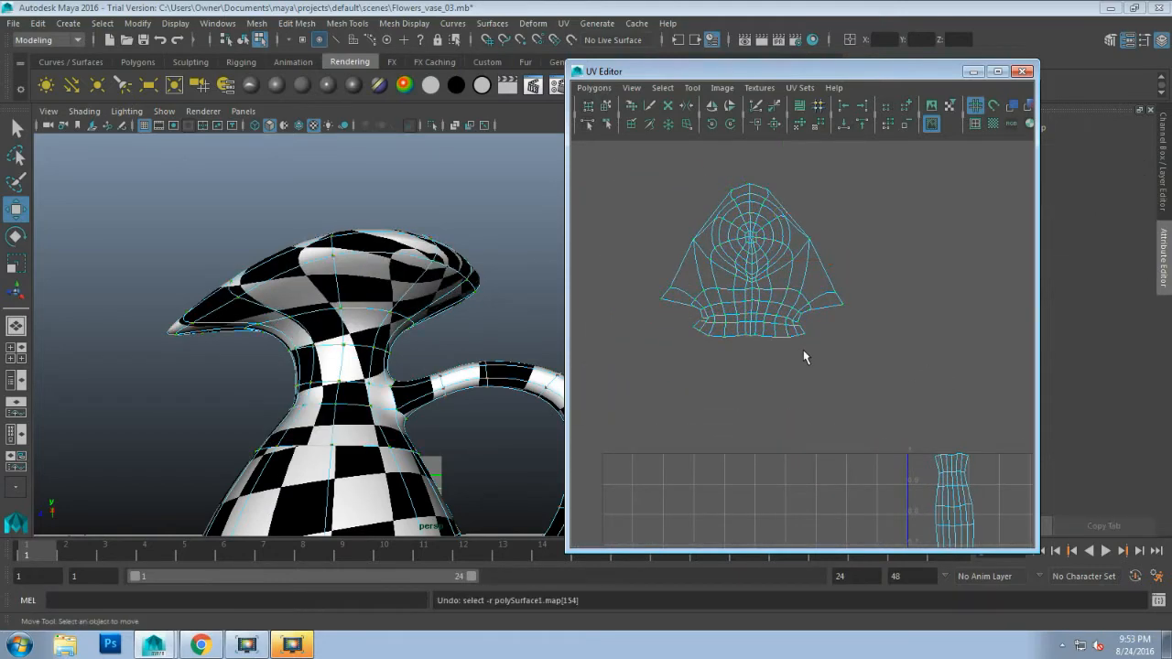
key("ctrl+z")
key("ctrl+z")
key("ctrl+z")
key("ctrl+z")
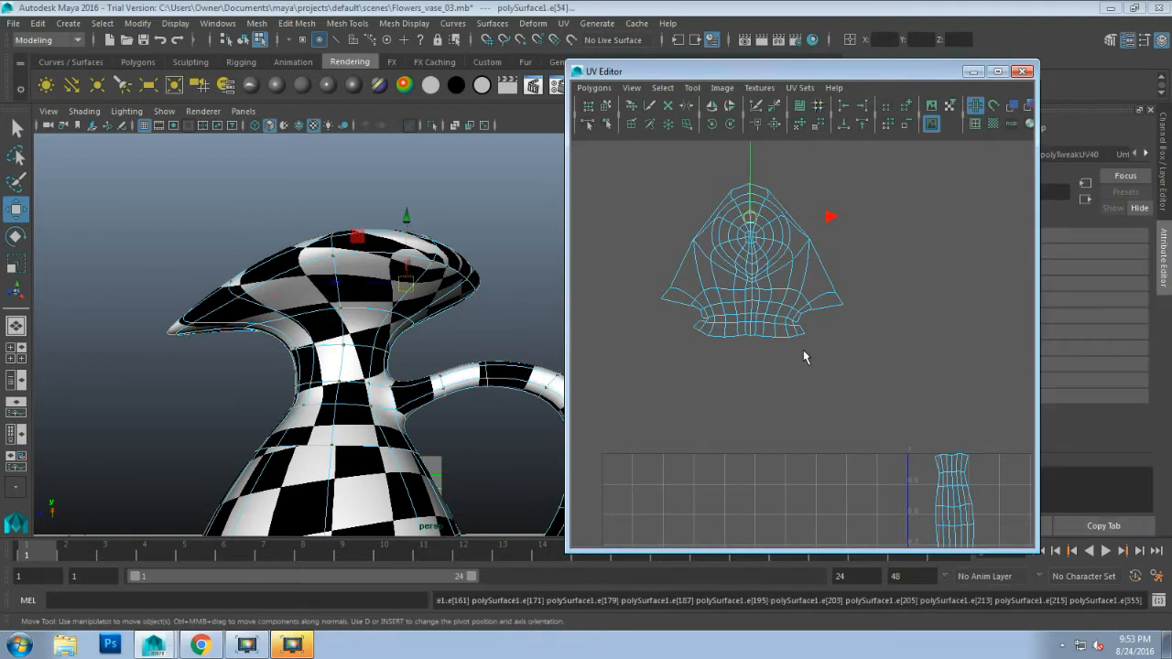
left_click(674, 384)
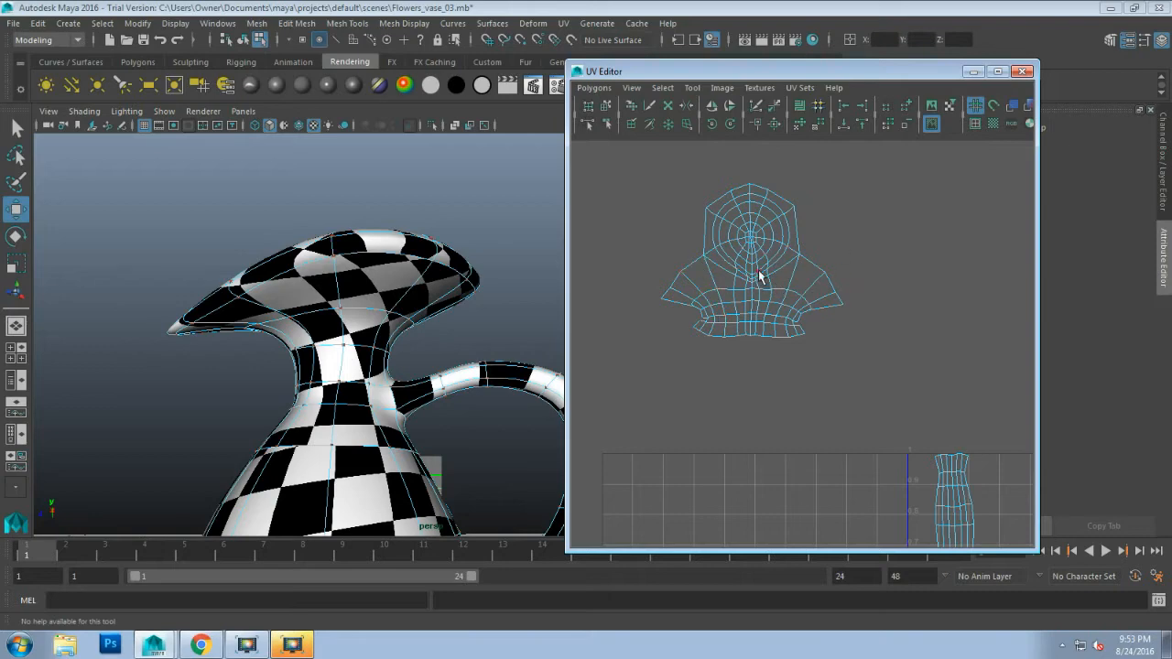
Step: Move the body shell out of the 0–1 tile and centre it just below the mouth and neck shell
middle_click_drag(780, 389, 638, 279, "alt")
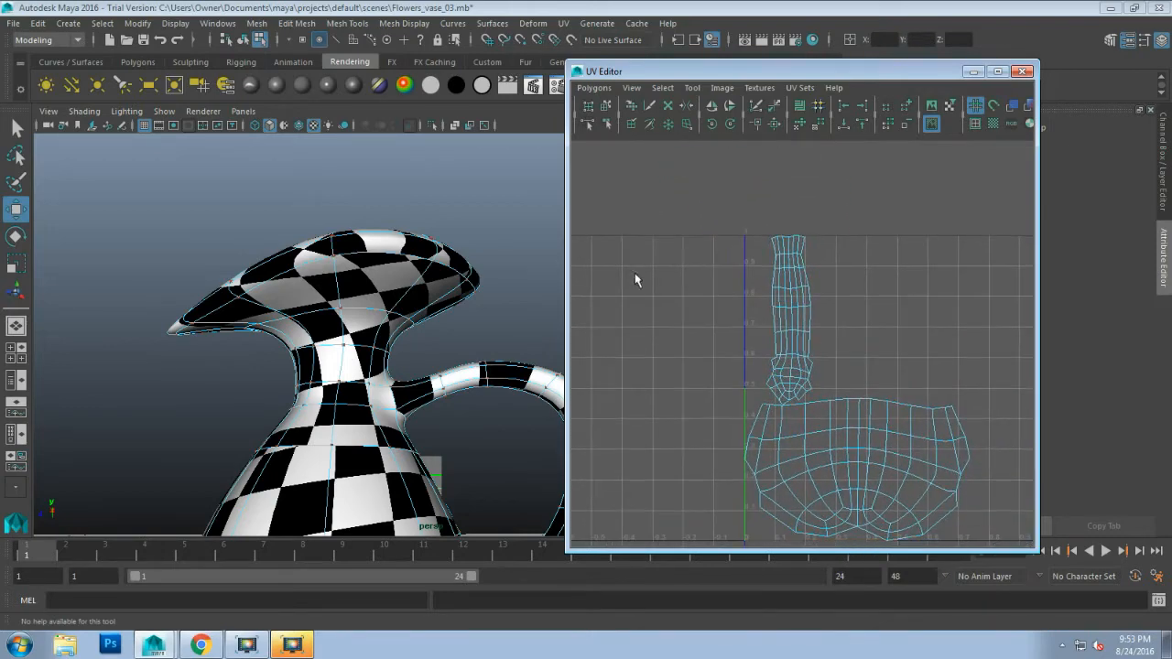
left_click(863, 457)
left_click_drag(856, 473, 638, 265)
middle_click_drag(691, 370, 786, 513, "alt")
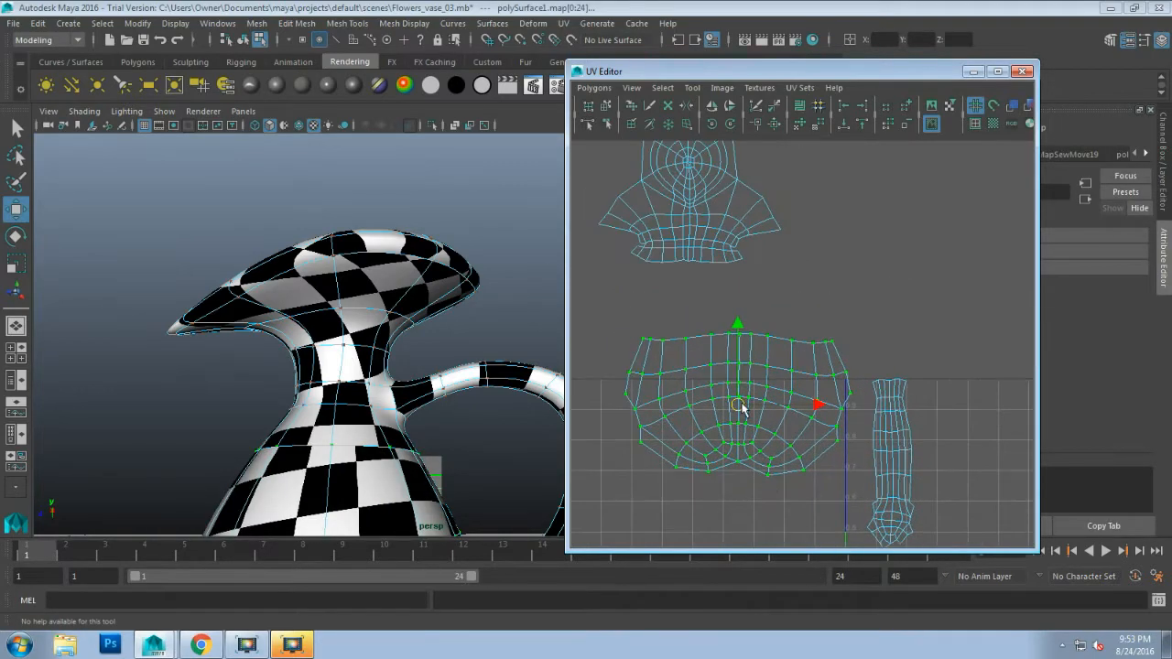
left_click_drag(741, 409, 701, 369)
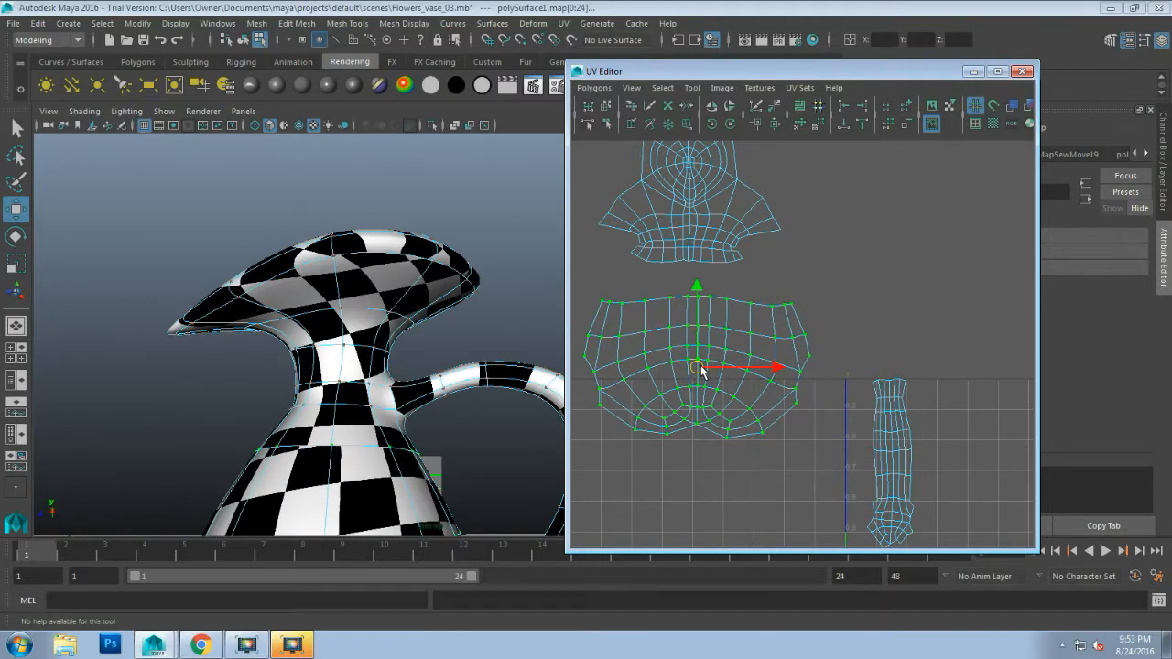
scroll(738, 286, "up", 1)
middle_click_drag(727, 263, 841, 374, "alt")
scroll(781, 366, "up", 2)
left_click_drag(909, 470, 898, 455)
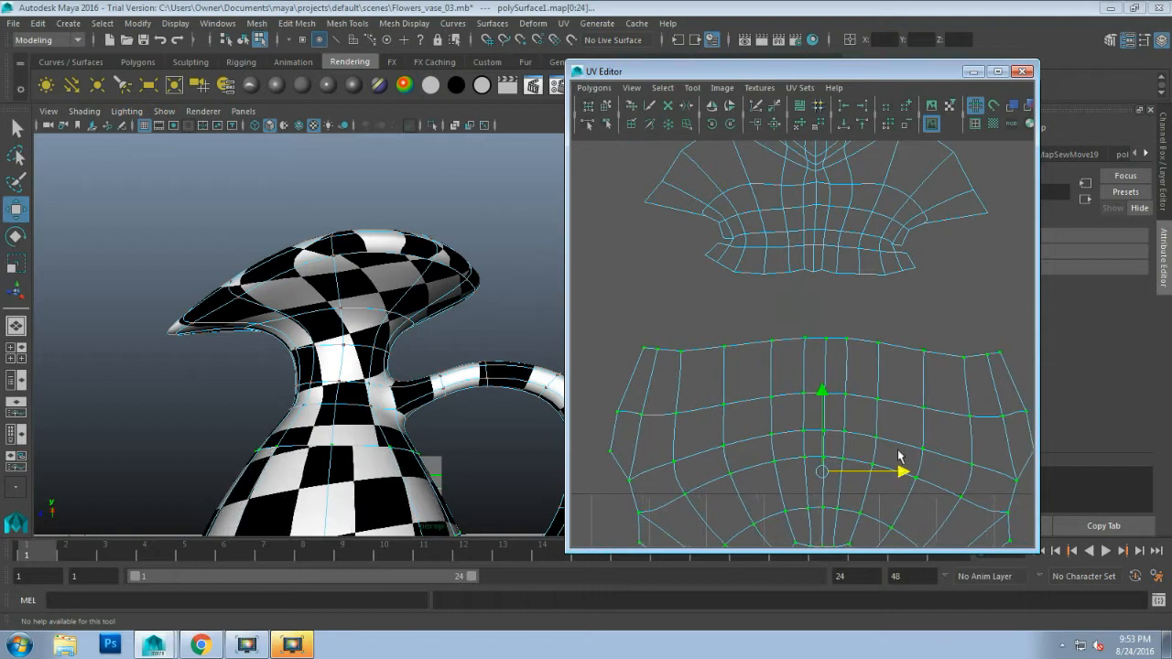
Step: Select all edges along the body shell's upper border, then move and sew them to the neck's lower border
right_click_drag(872, 352, 871, 316)
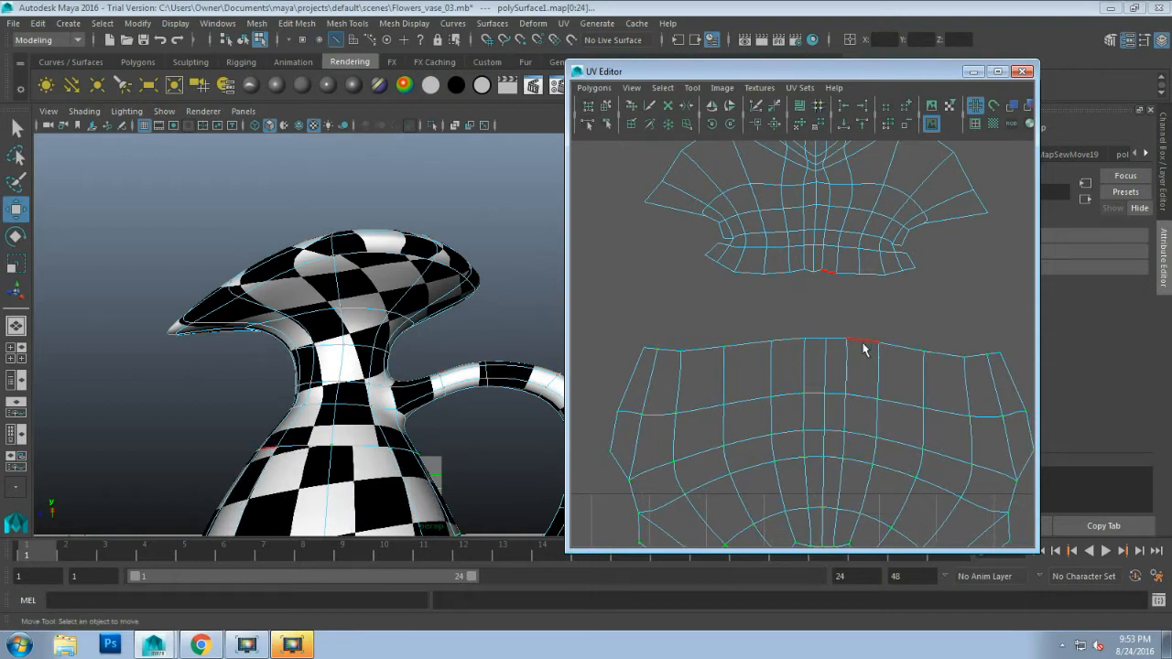
left_click(834, 343)
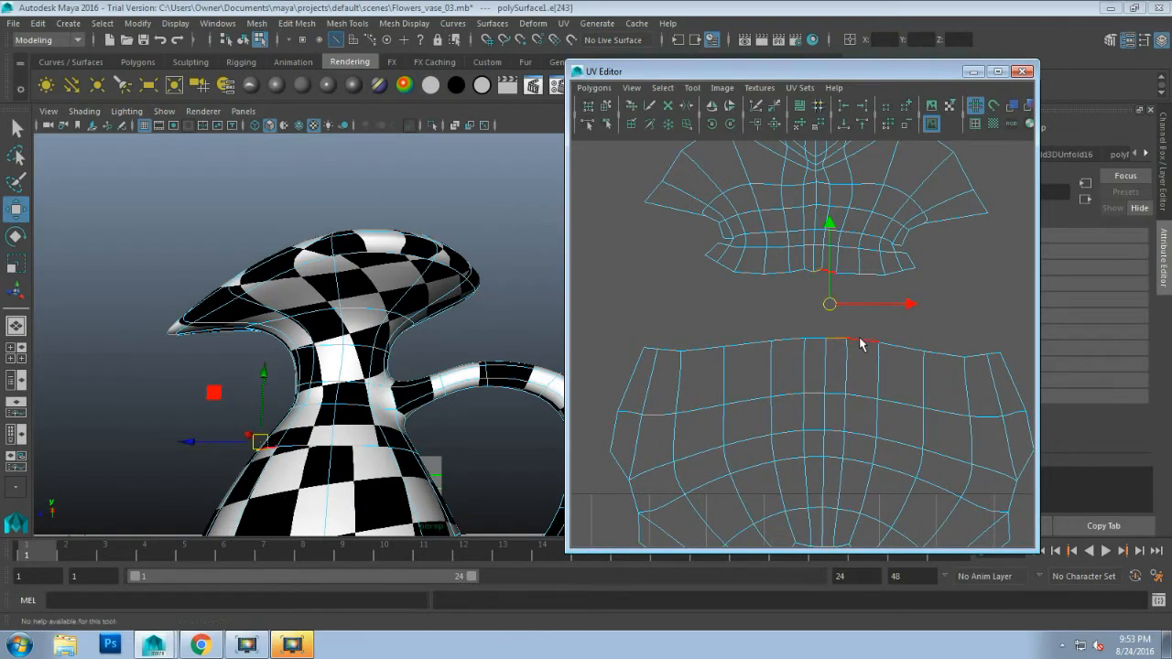
left_click(861, 341, "shift")
left_click(893, 346, "shift")
left_click(938, 357, "shift")
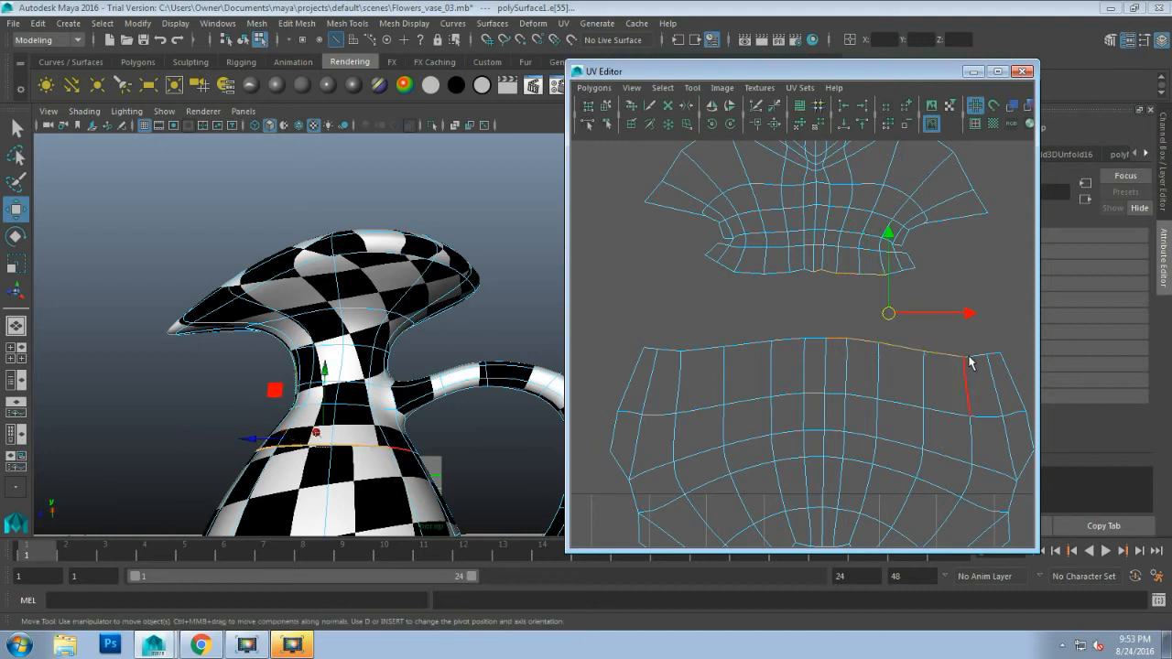
left_click(972, 357, "shift")
left_click(993, 355, "shift")
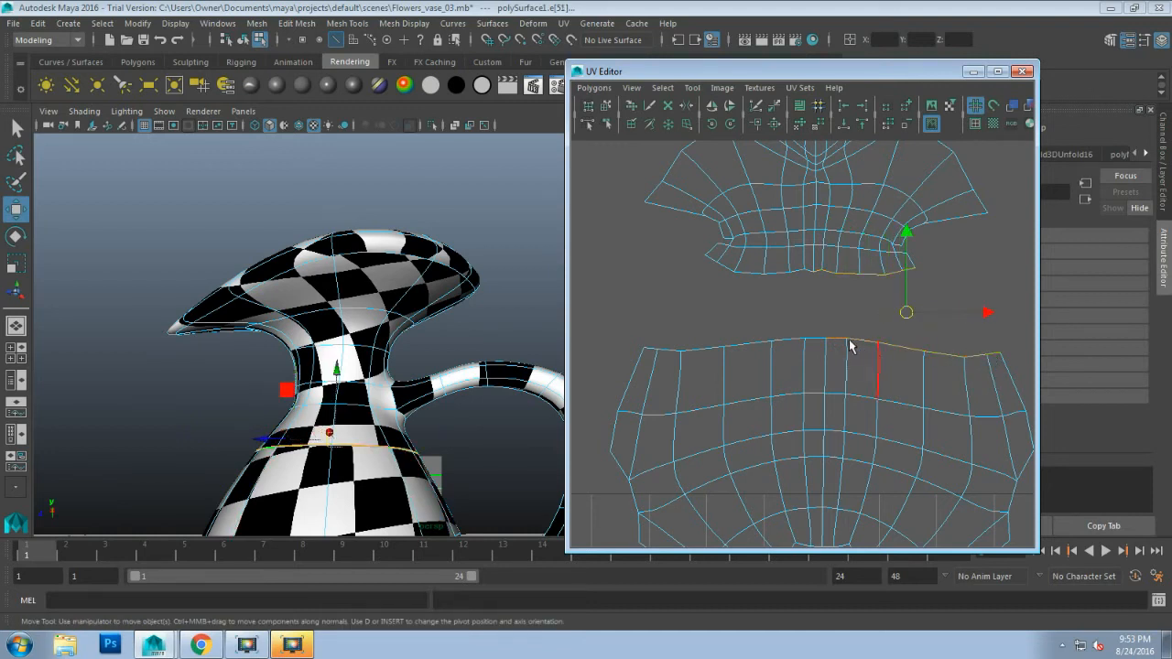
left_click(791, 341, "shift")
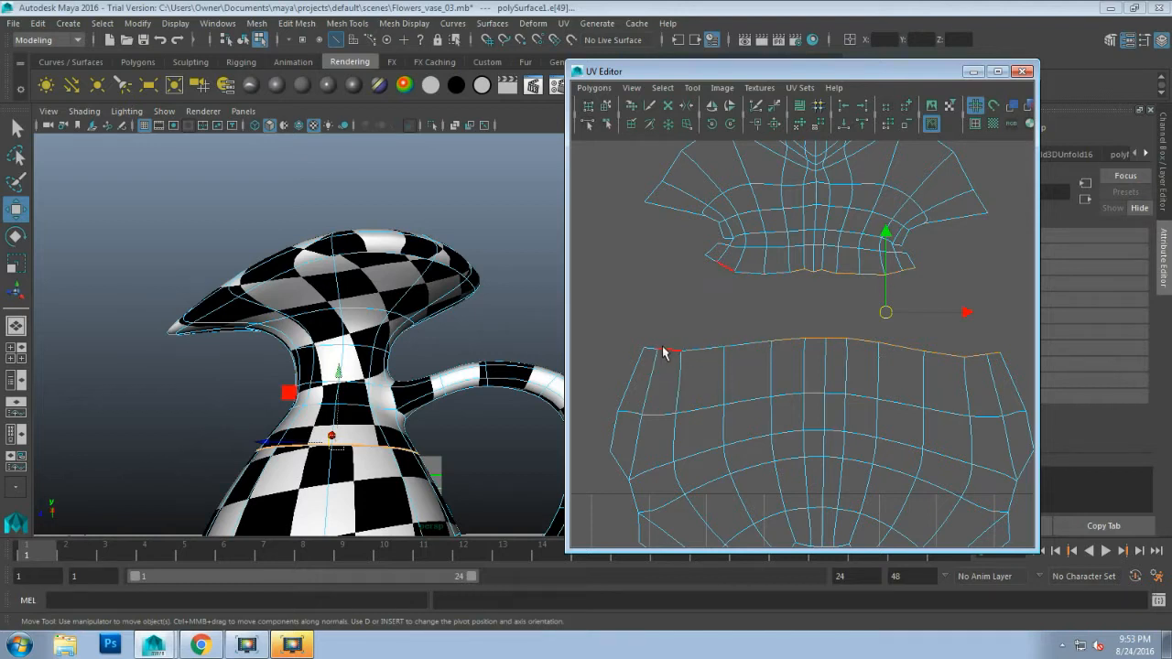
left_click(746, 351, "shift")
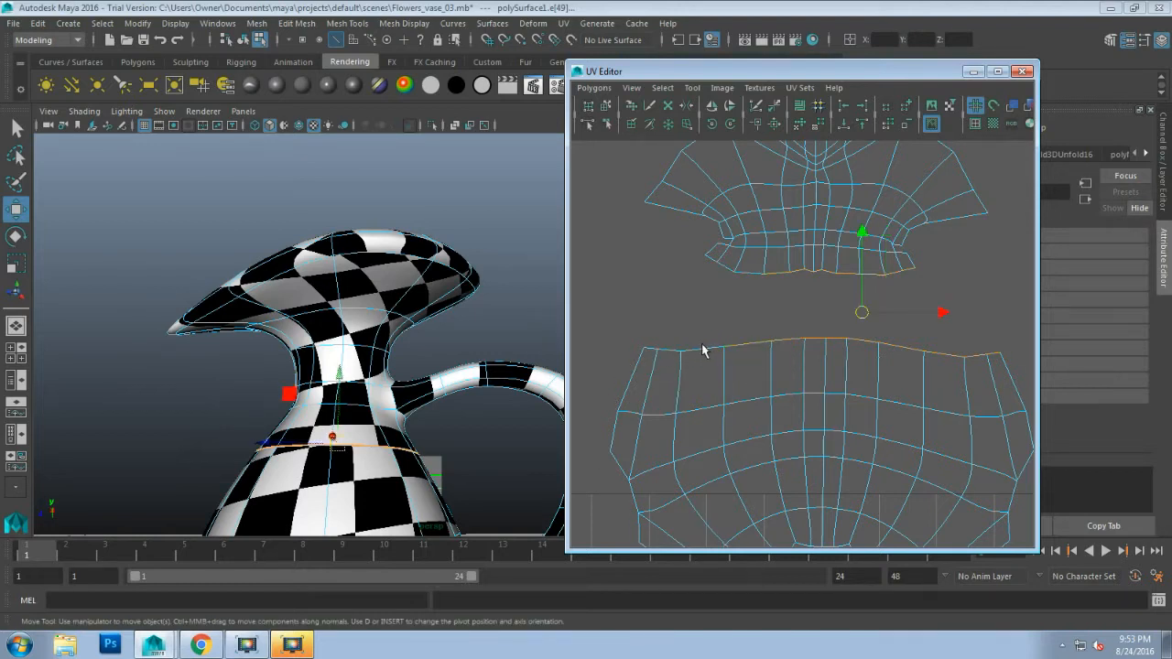
left_click(693, 352, "shift")
left_click(657, 350, "shift")
left_click(647, 351, "shift")
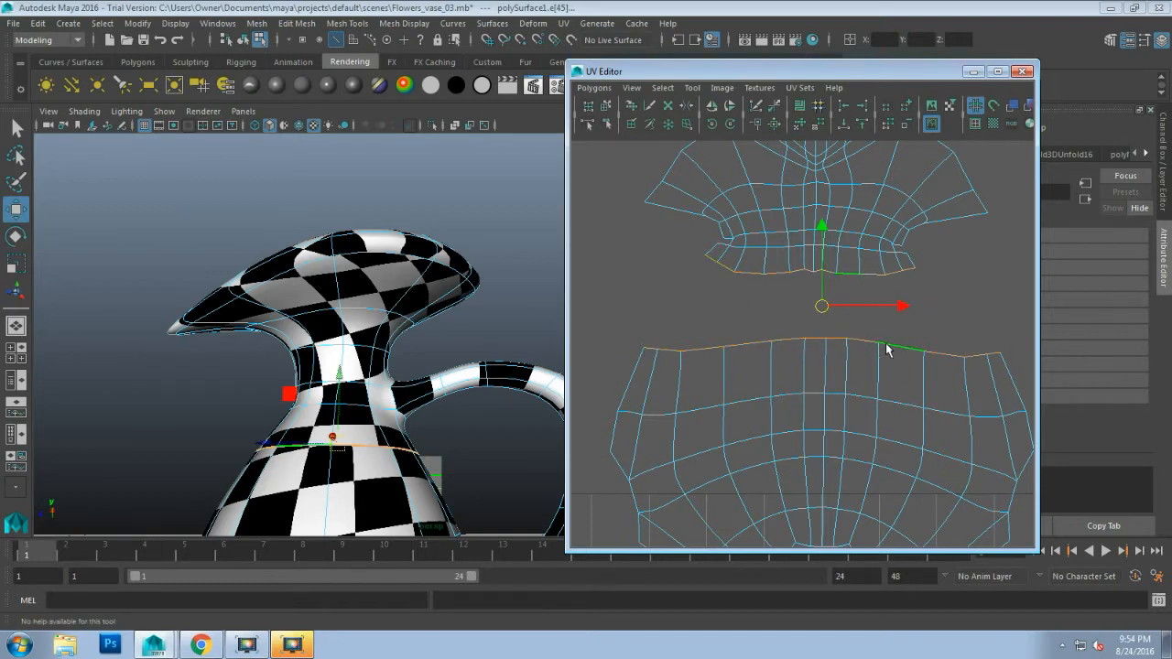
left_click(593, 88)
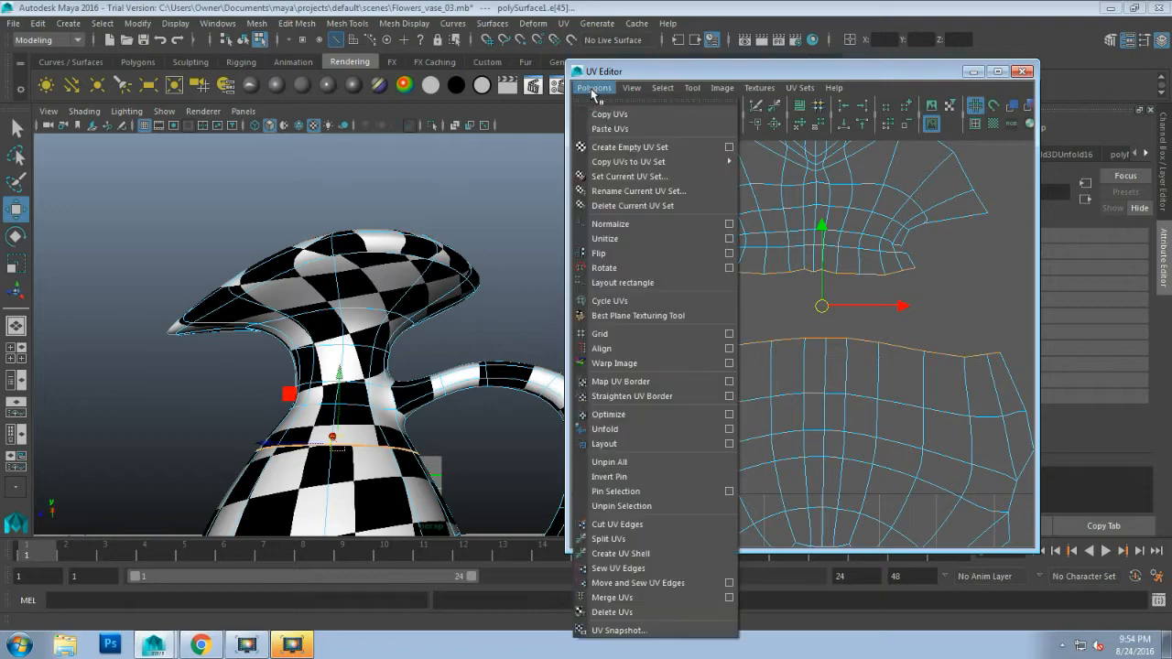
left_click(641, 583)
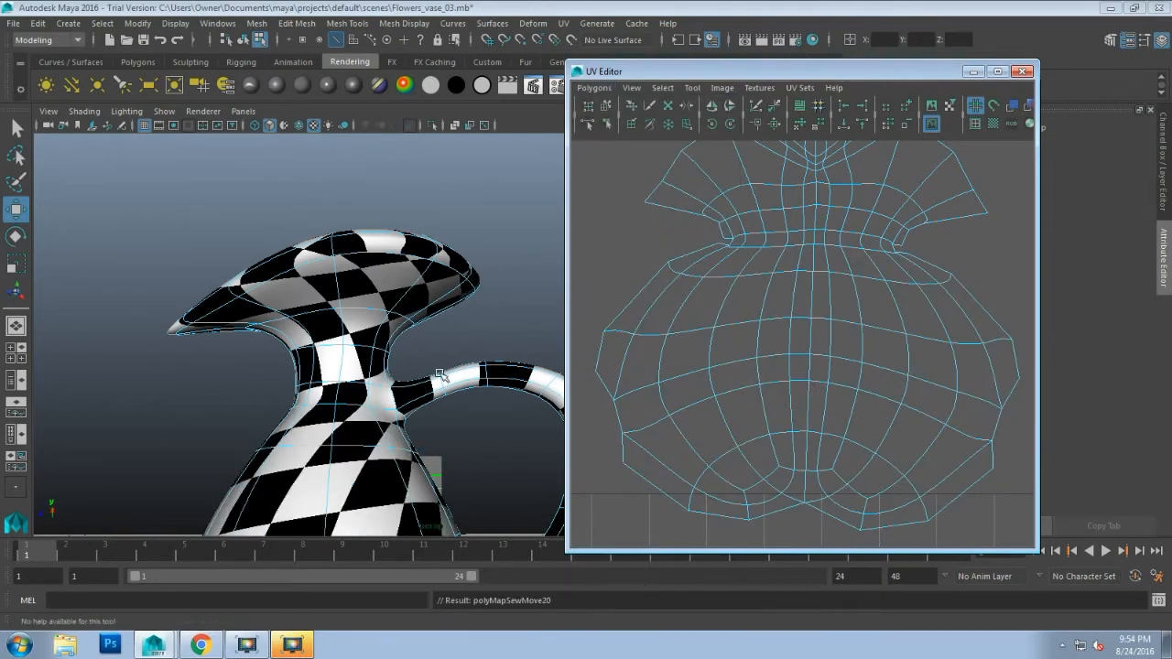
Step: Examine the checker pattern across the vase's neck seam, body and handle joints from several angles, then the whole combined shell
left_click_drag(382, 378, 394, 410, "alt")
middle_click_drag(407, 416, 350, 274, "alt")
left_click_drag(281, 331, 387, 262, "alt")
left_click(330, 297)
scroll(336, 300, "up", 3)
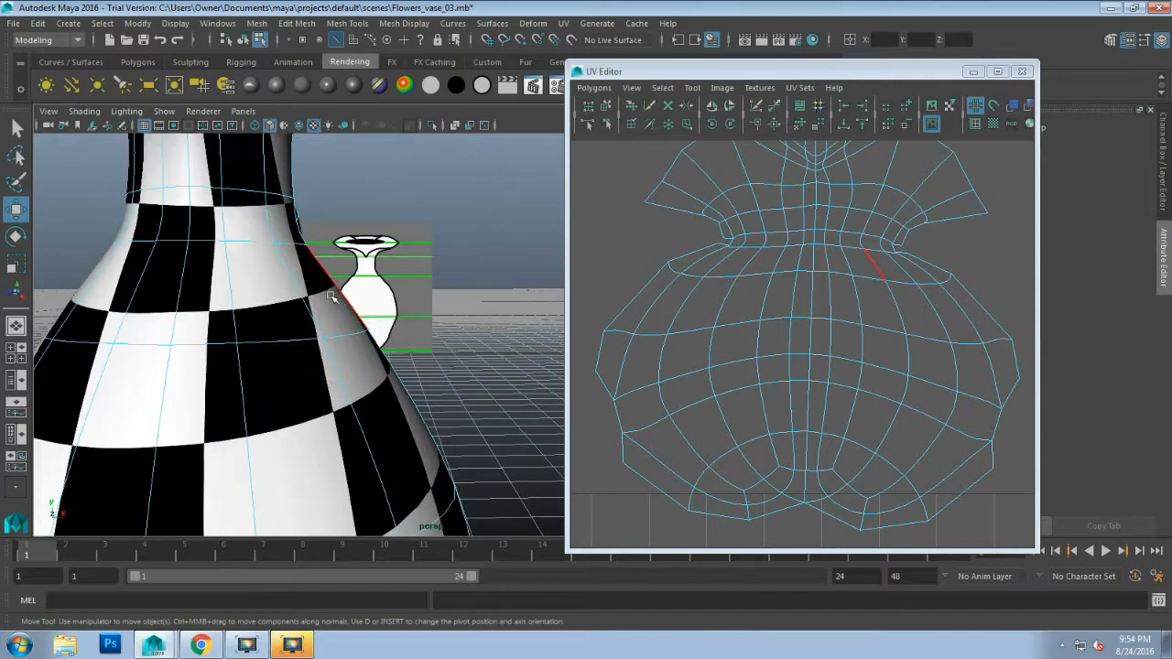
middle_click_drag(285, 262, 324, 374, "alt")
left_click_drag(265, 368, 329, 335, "alt")
scroll(332, 335, "down", 3)
left_click_drag(433, 308, 292, 293, "alt")
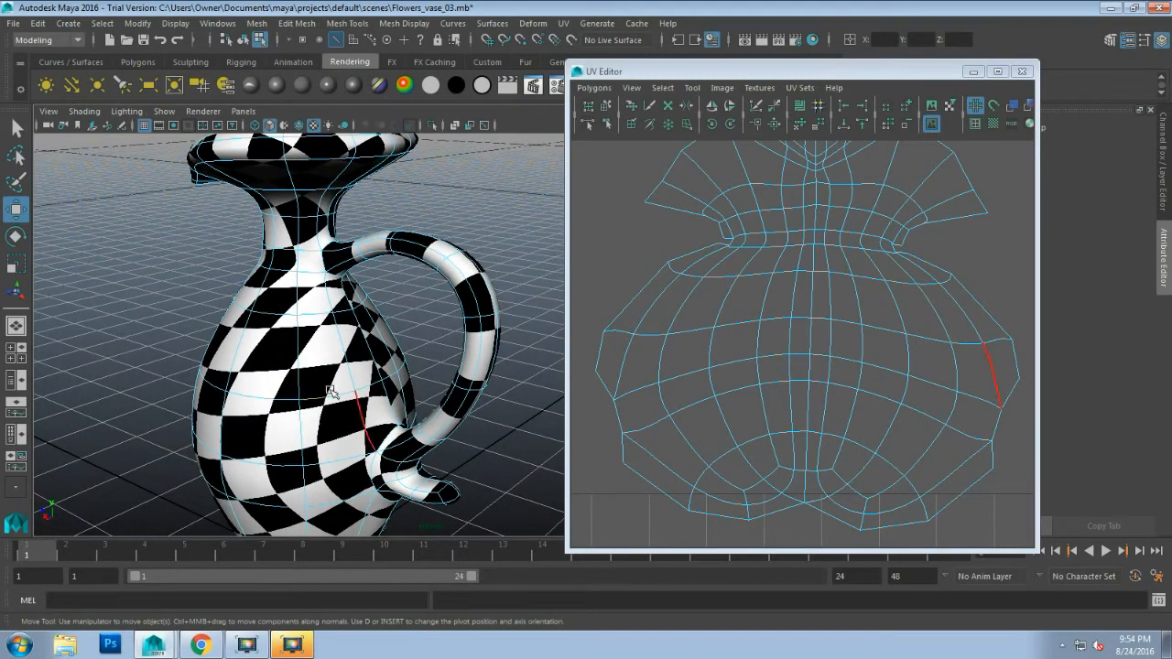
scroll(332, 392, "up", 3)
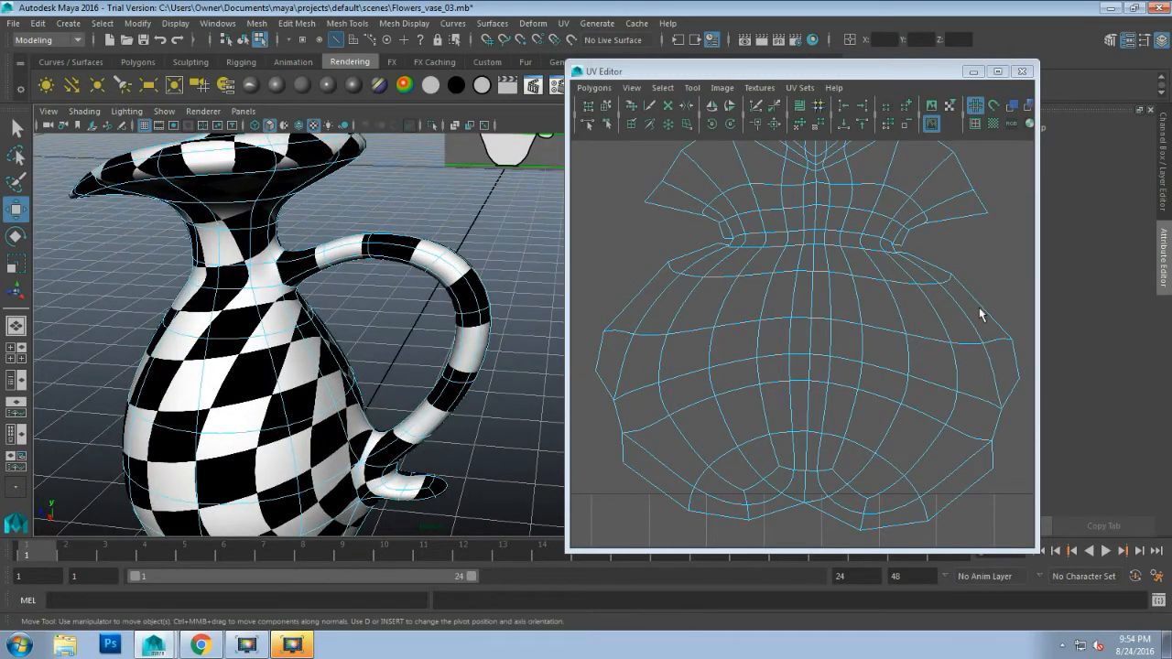
left_click_drag(293, 366, 317, 412, "alt")
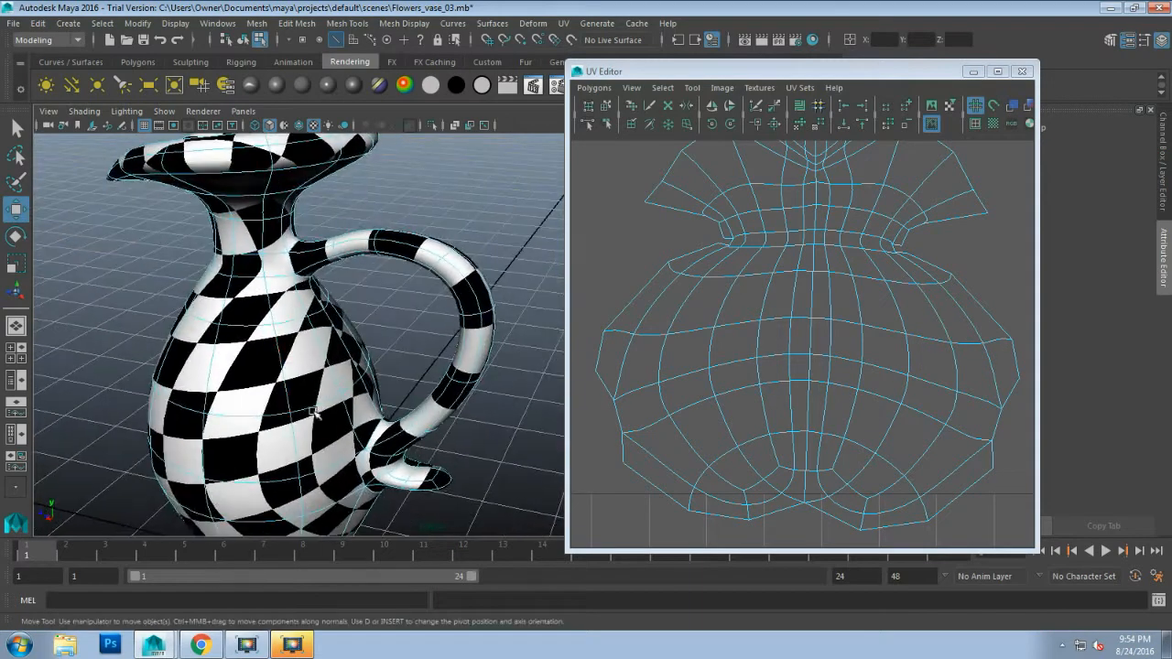
middle_click_drag(322, 407, 248, 320, "alt")
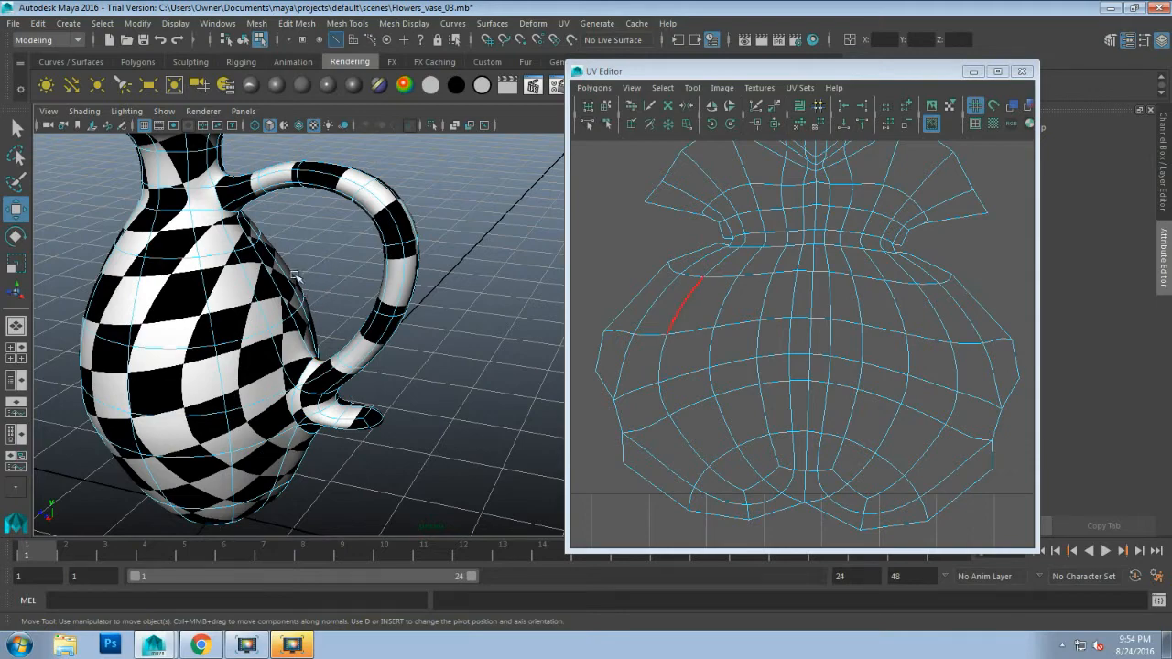
left_click_drag(284, 271, 235, 273, "alt")
scroll(252, 283, "down", 5)
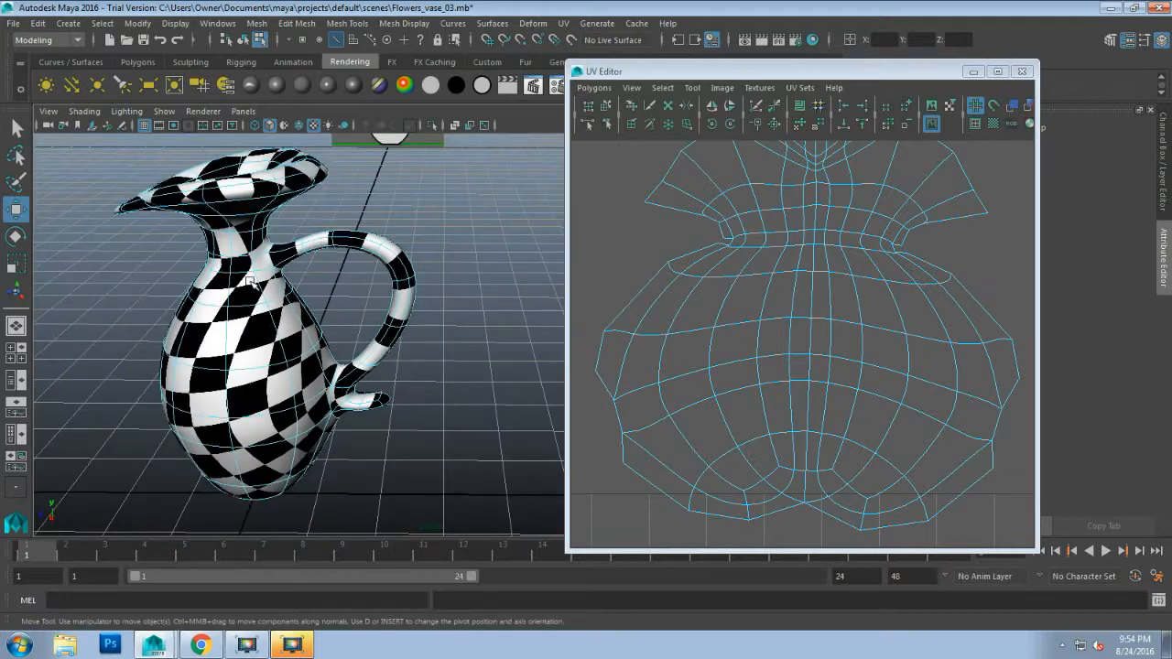
scroll(797, 316, "down", 5)
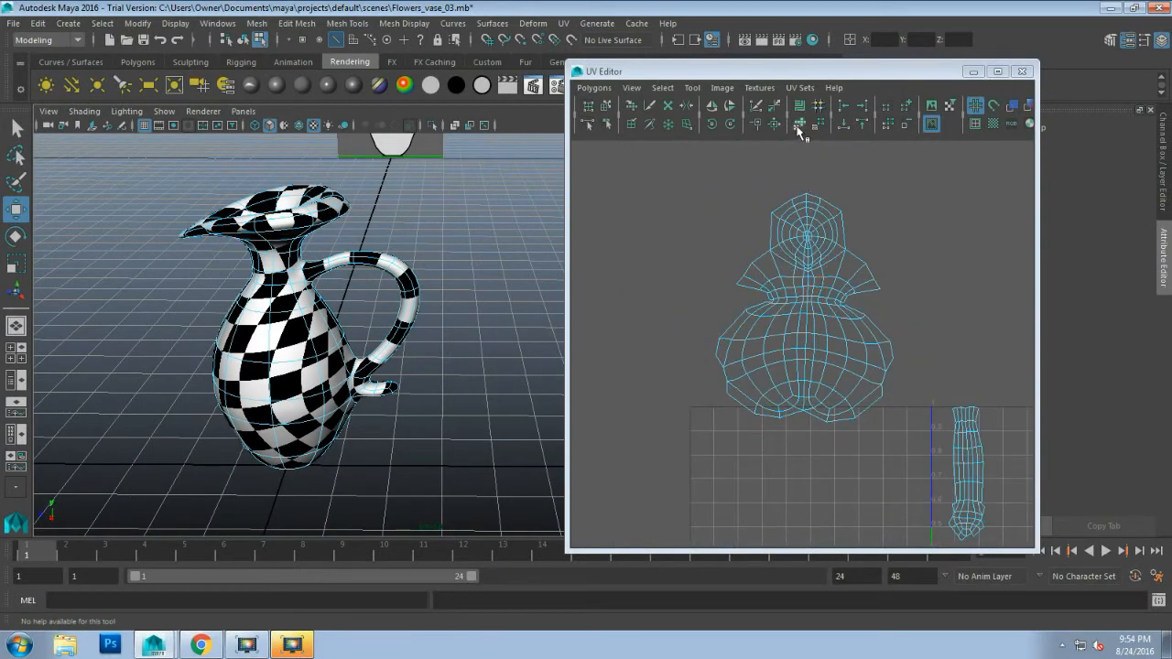
Step: Select all UVs of the combined mouth, neck and body shell, unfold it, and inspect the checker around the neck
right_click_drag(793, 233, 830, 231)
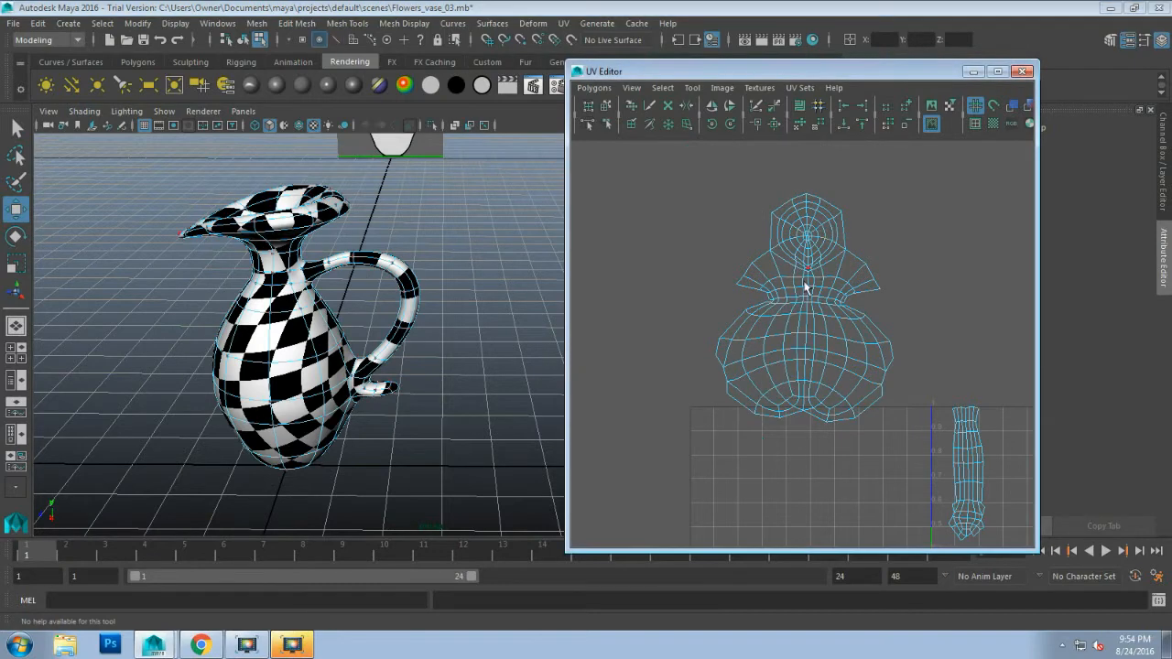
double_click(799, 316)
left_click(797, 128)
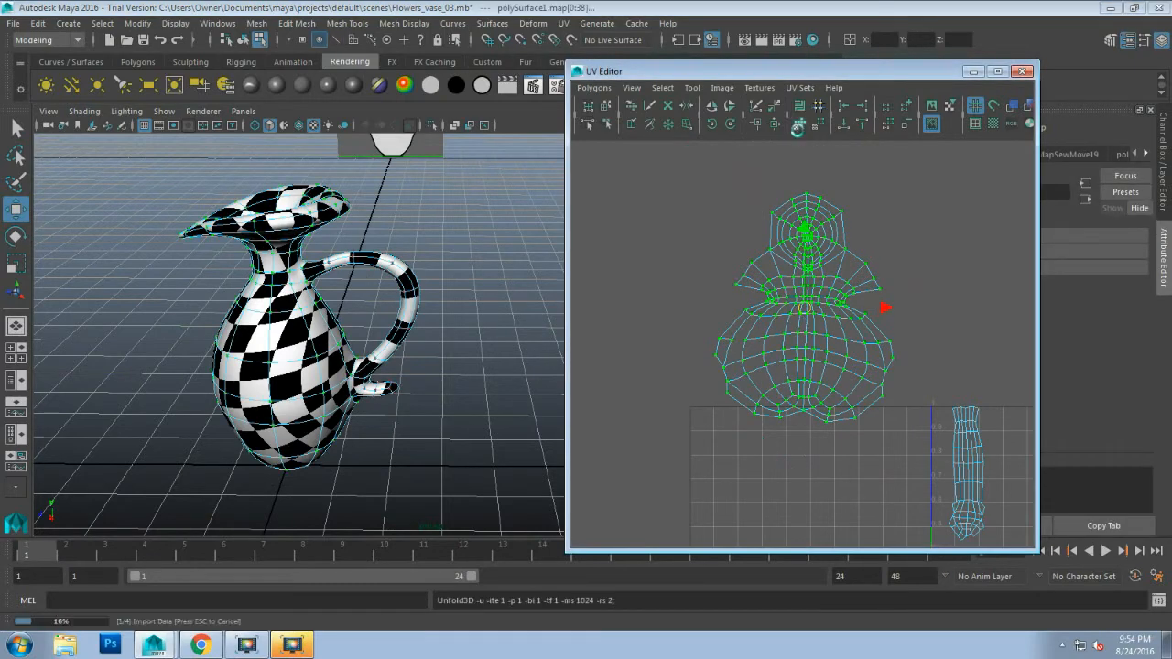
middle_click_drag(793, 350, 635, 234, "alt")
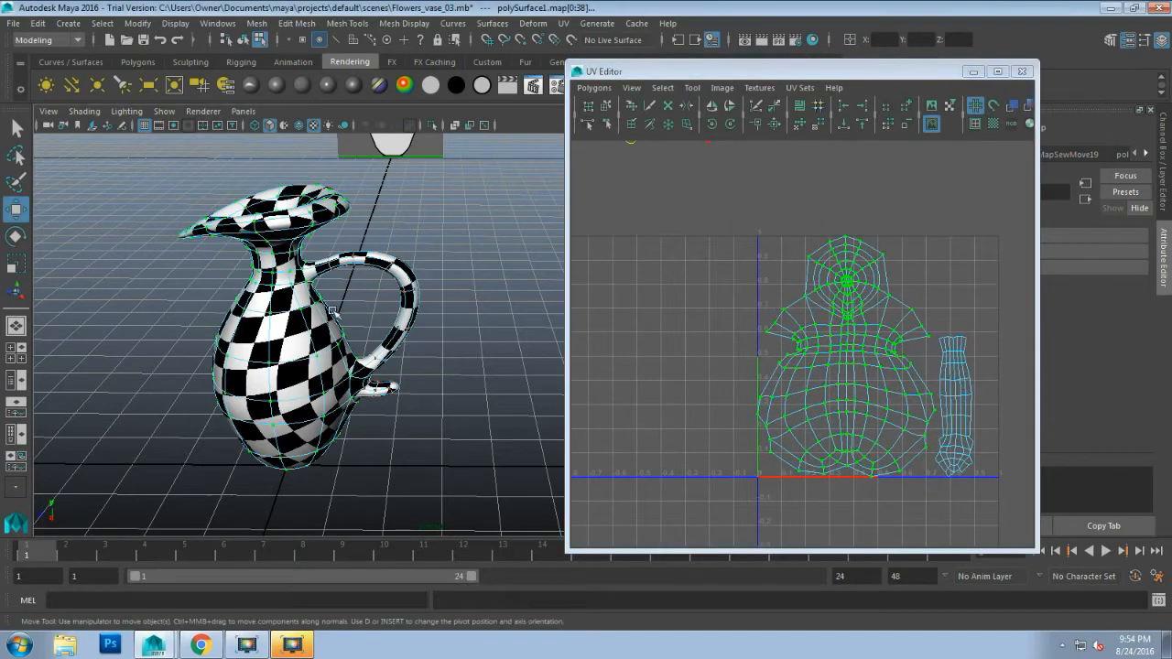
scroll(327, 316, "up", 5)
left_click_drag(292, 294, 433, 278, "alt")
left_click_drag(433, 278, 475, 285, "alt")
Step: Undo the unfold to compare the checker on the neck and body, and unfold the combined shell again
key("ctrl+z")
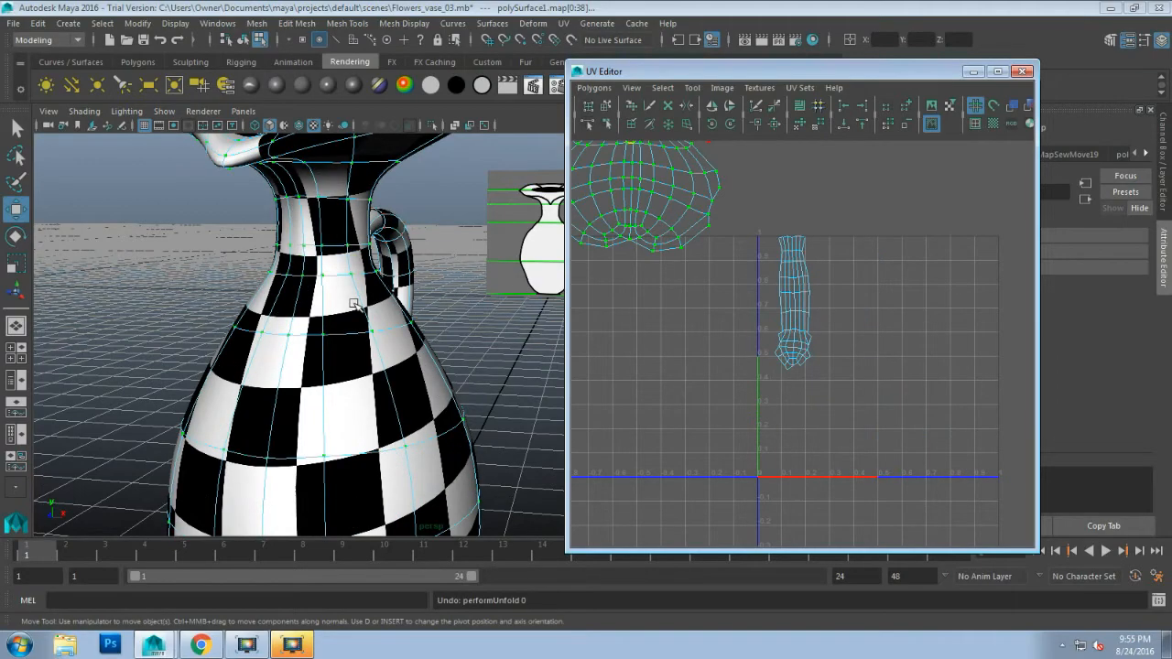
left_click_drag(330, 296, 357, 252, "alt")
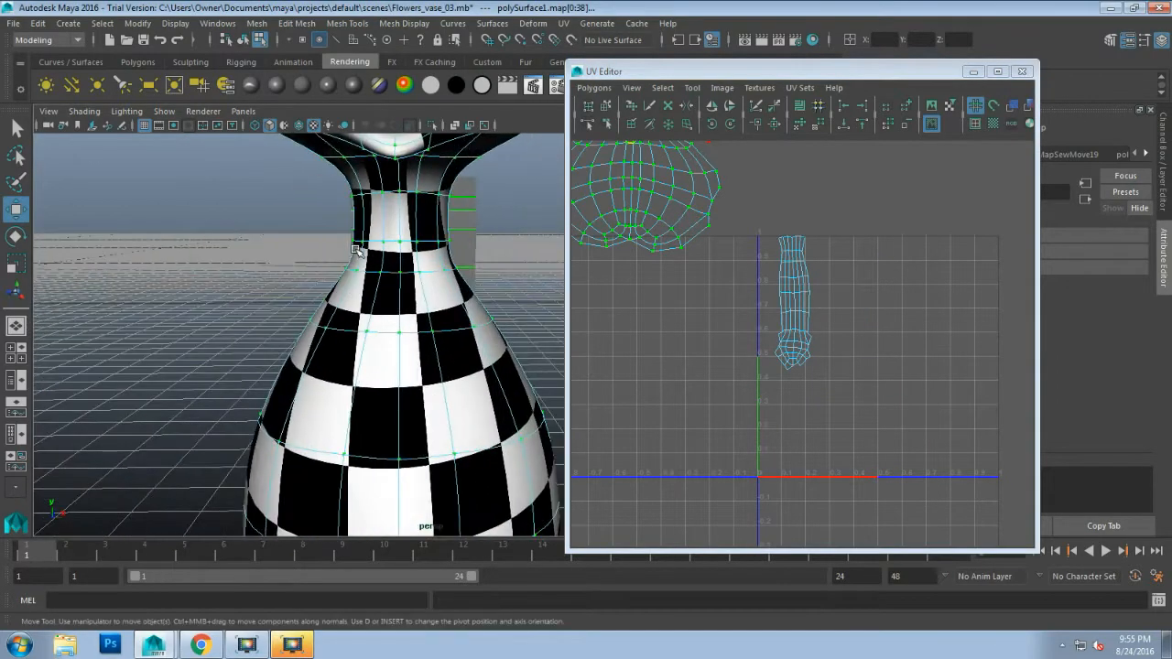
middle_click_drag(357, 252, 369, 345, "alt")
left_click_drag(369, 344, 147, 352, "alt")
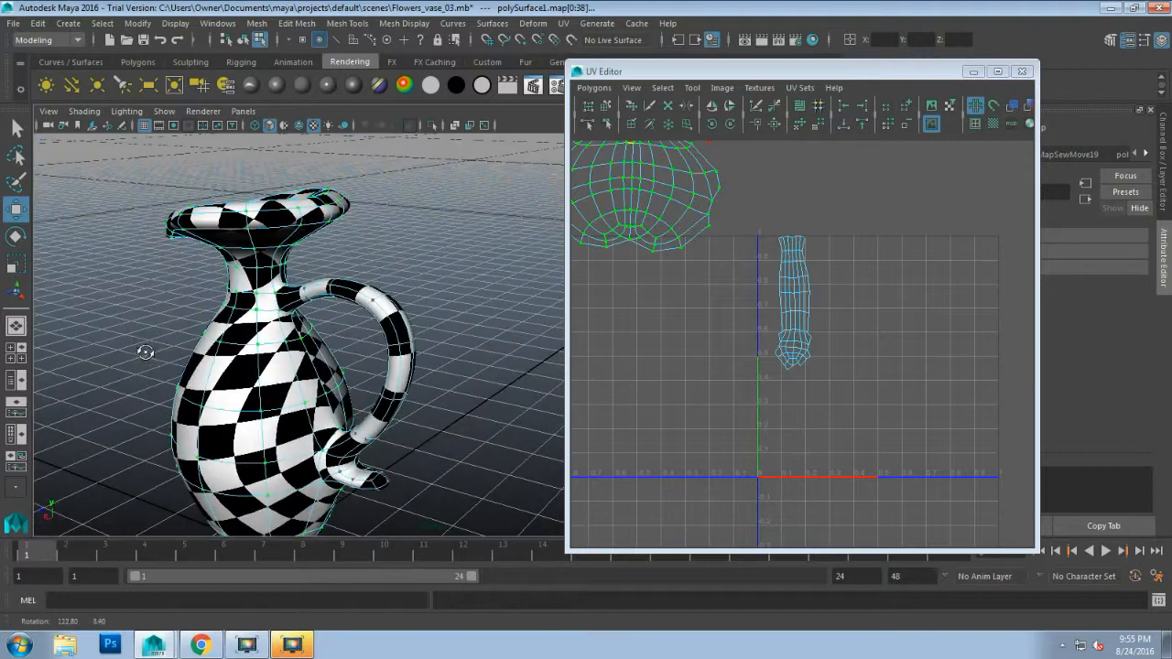
left_click(794, 126)
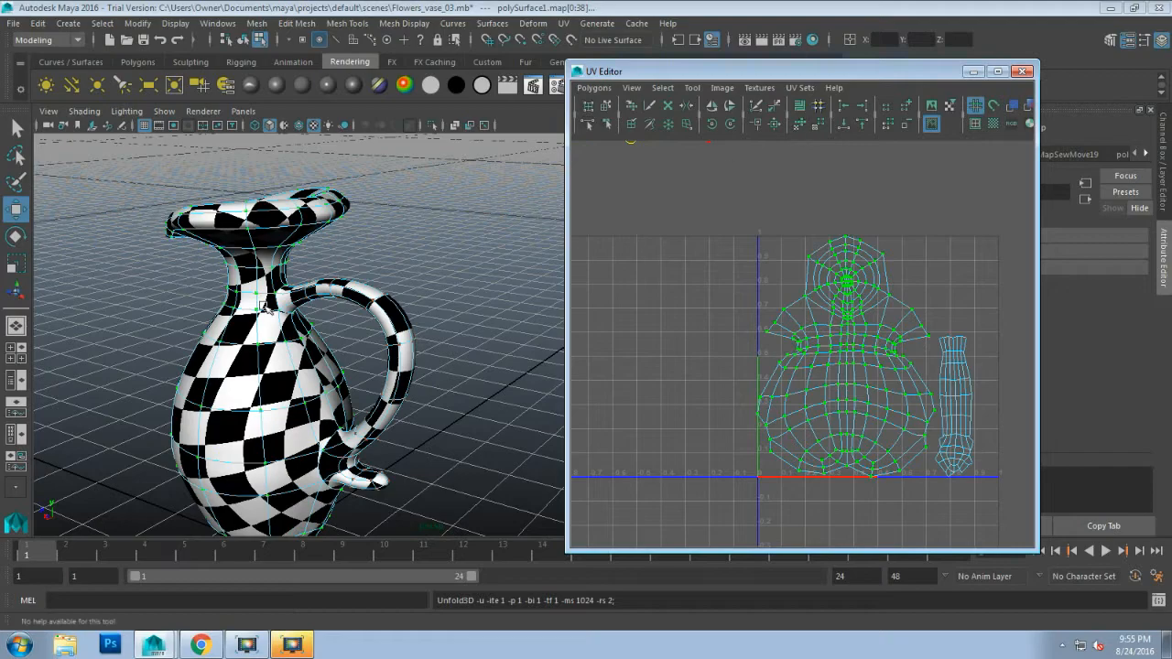
Step: Compare the checker under the mouth and along the neck with the unfold undone, and reapply the unfold
left_click_drag(256, 362, 256, 287, "alt")
middle_click_drag(256, 286, 284, 380, "alt")
left_click_drag(284, 380, 357, 360, "alt")
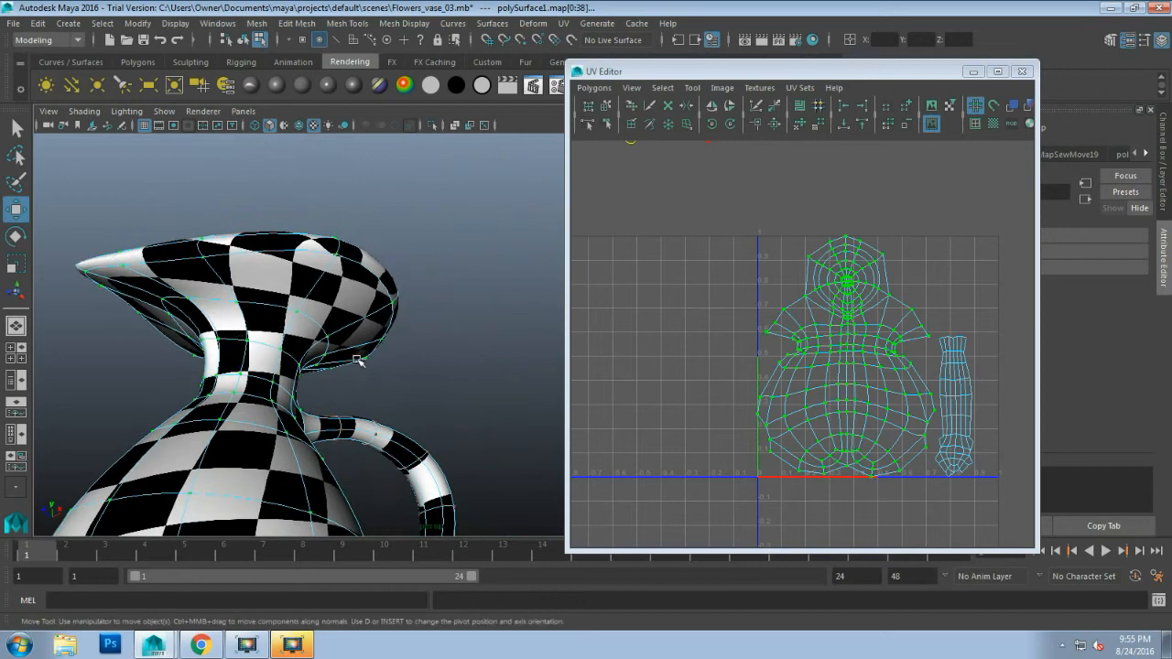
key("ctrl+z")
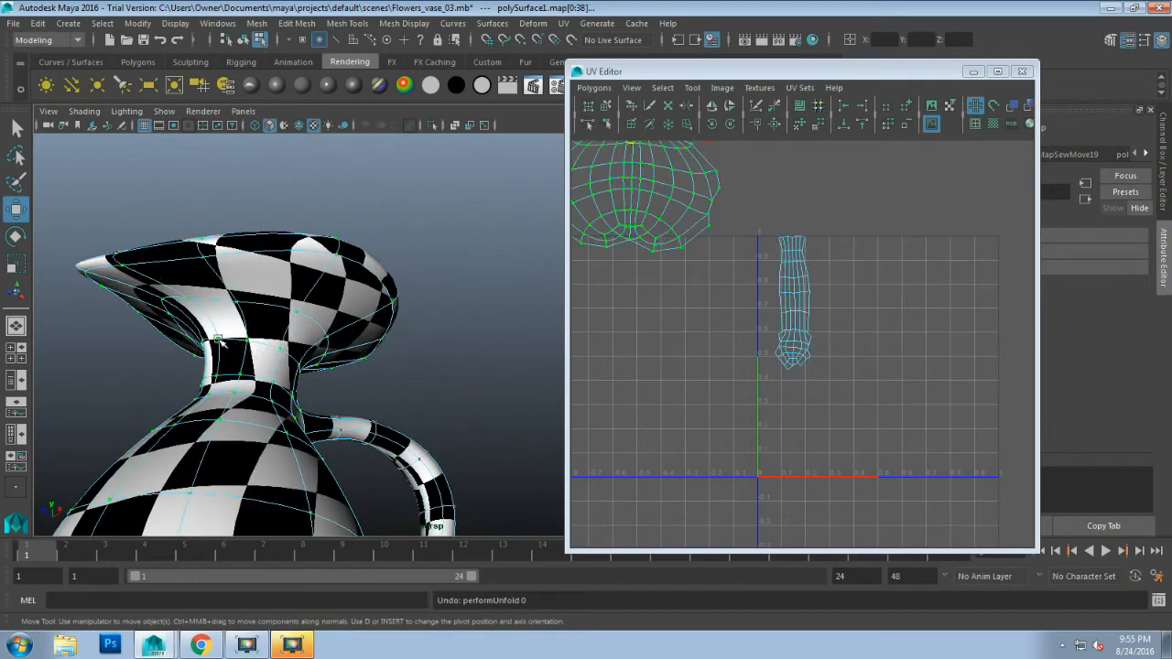
left_click_drag(221, 341, 292, 344, "alt")
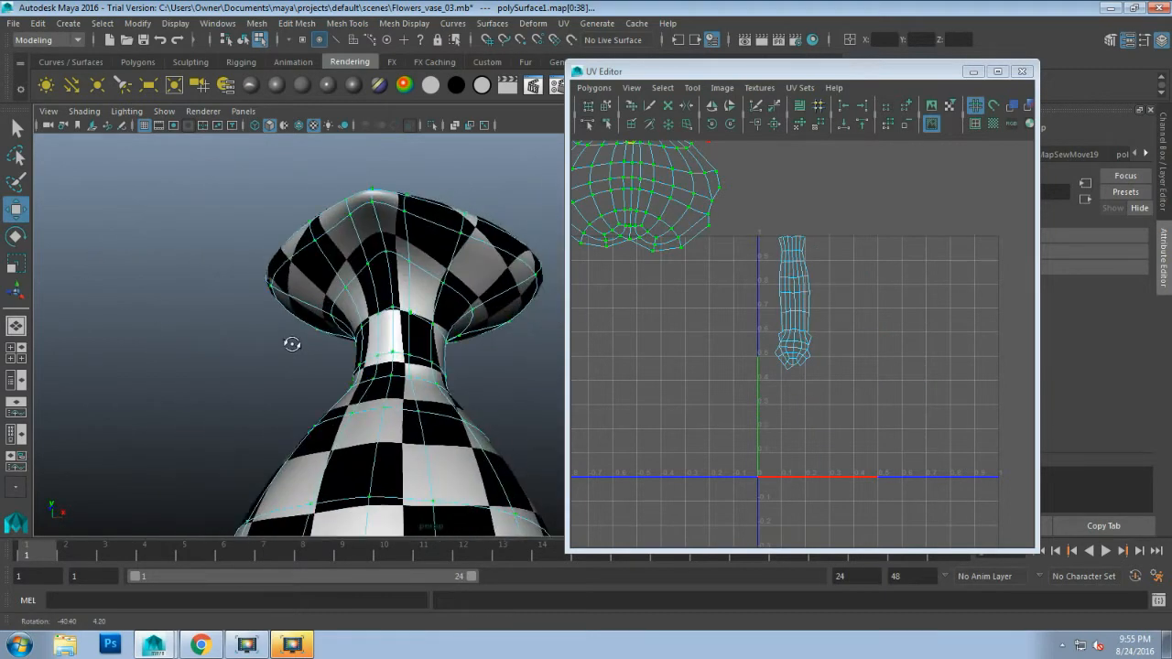
left_click(799, 125)
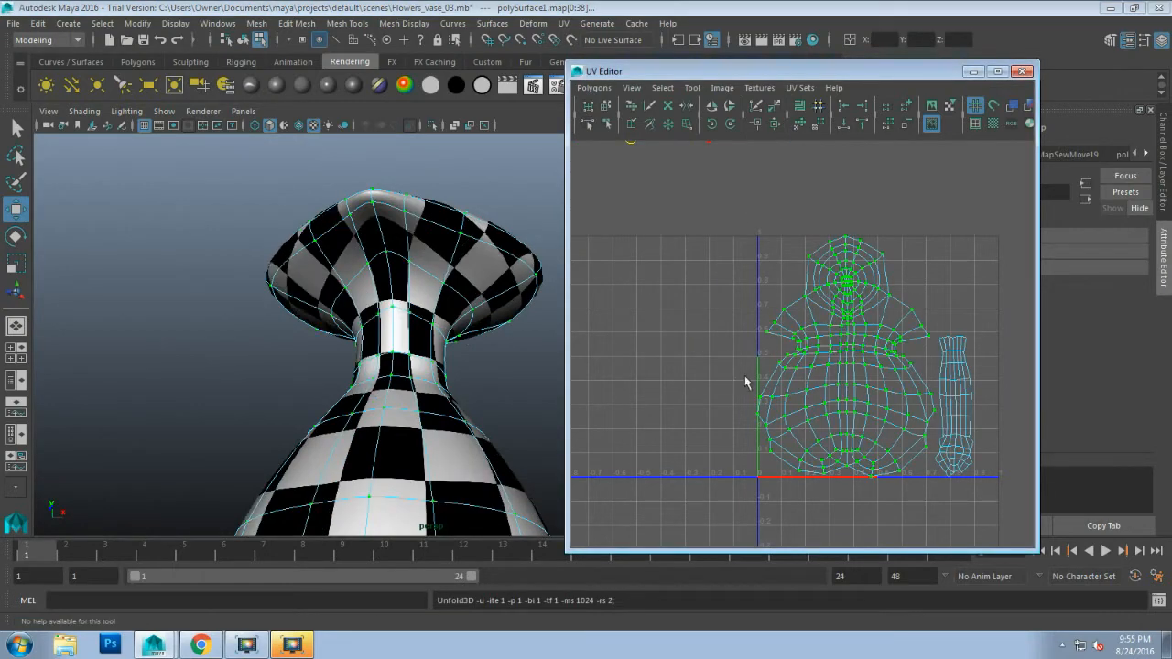
Step: Examine the checker on the mouth, body and handle, and how both shells fit the borders of the 0–1 tile
middle_click_drag(732, 358, 630, 344, "alt")
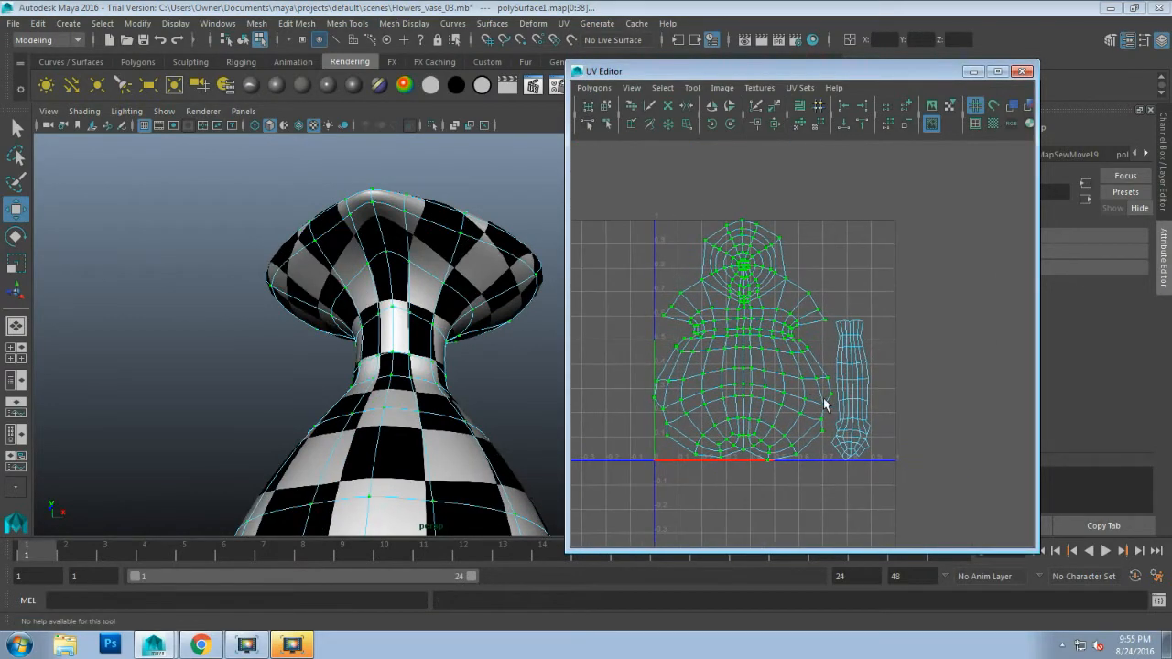
left_click_drag(520, 346, 366, 448, "alt")
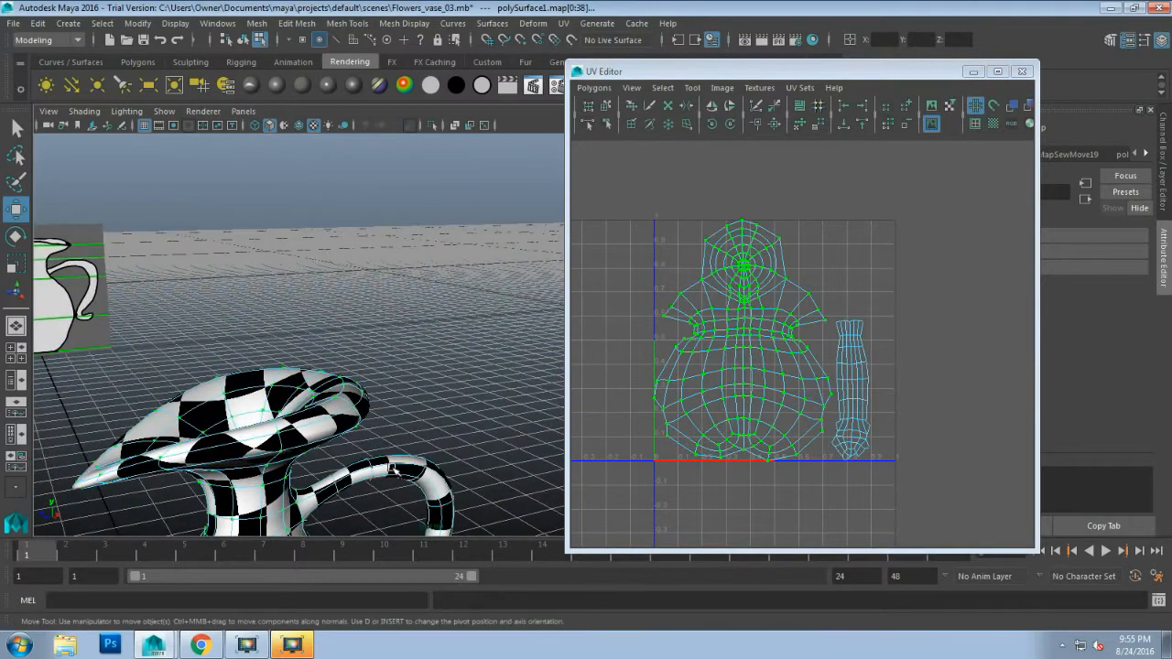
middle_click_drag(389, 471, 417, 331, "alt")
middle_click_drag(403, 420, 424, 301, "alt")
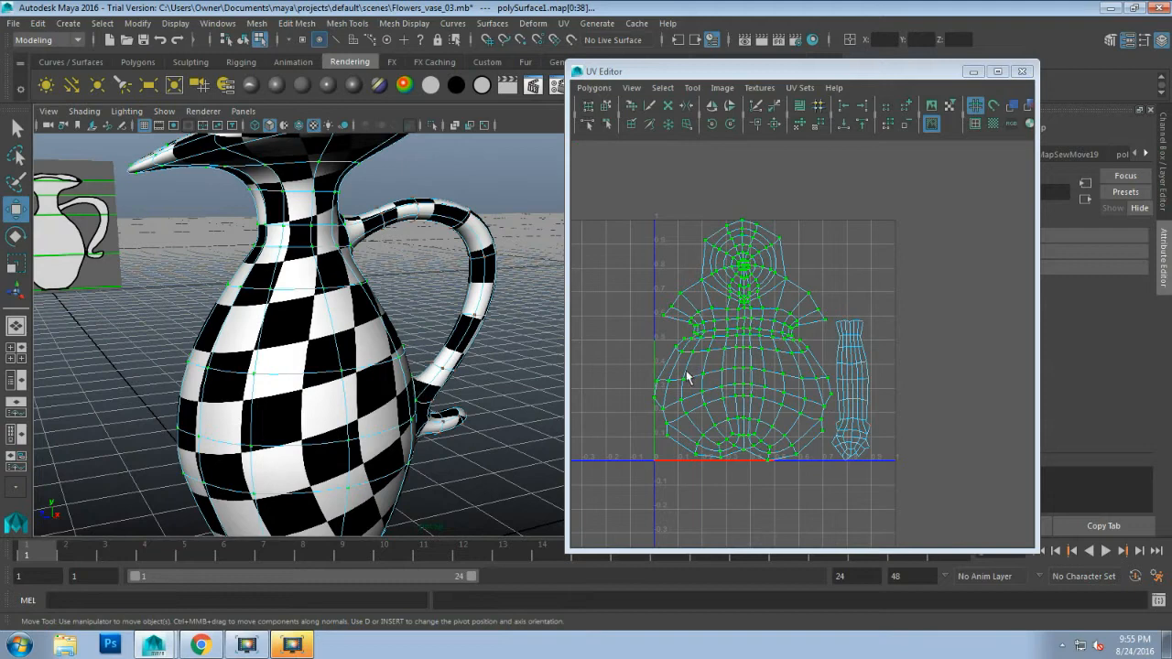
left_click(865, 399)
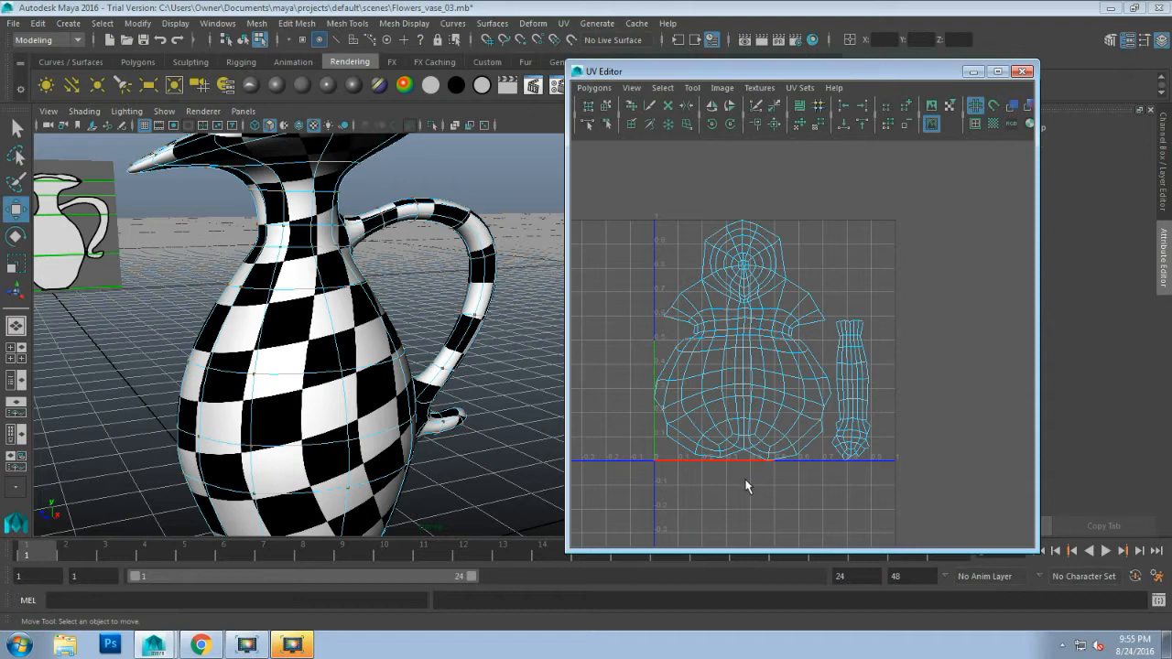
scroll(760, 453, "up", 8)
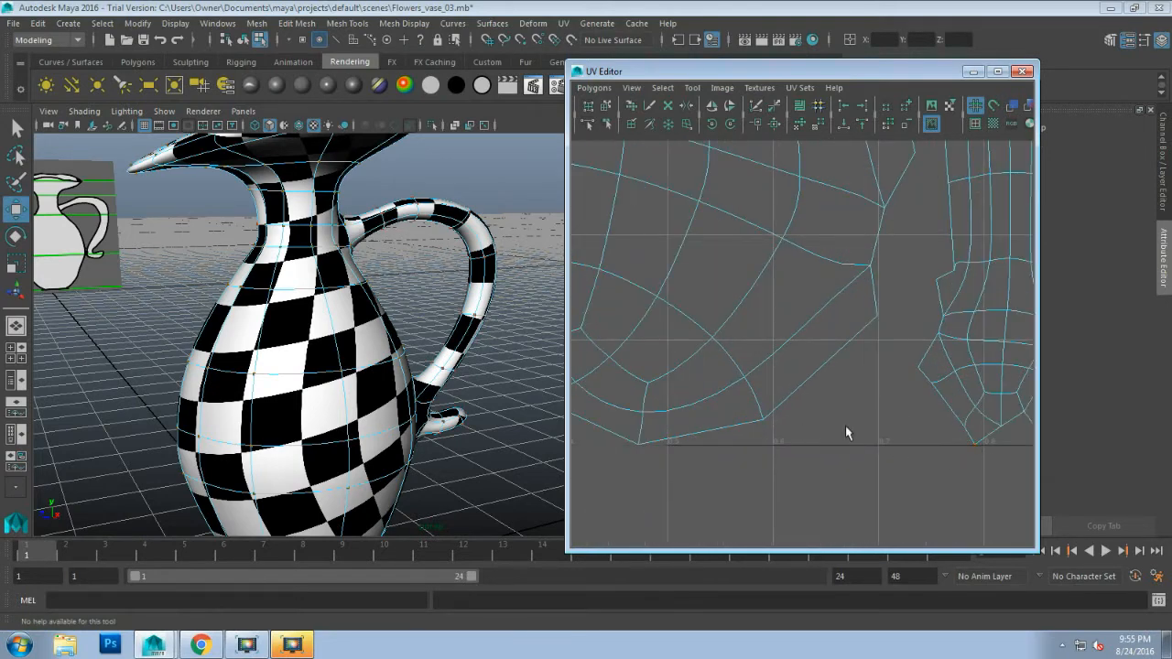
scroll(759, 434, "down", 6)
scroll(756, 419, "down", 3)
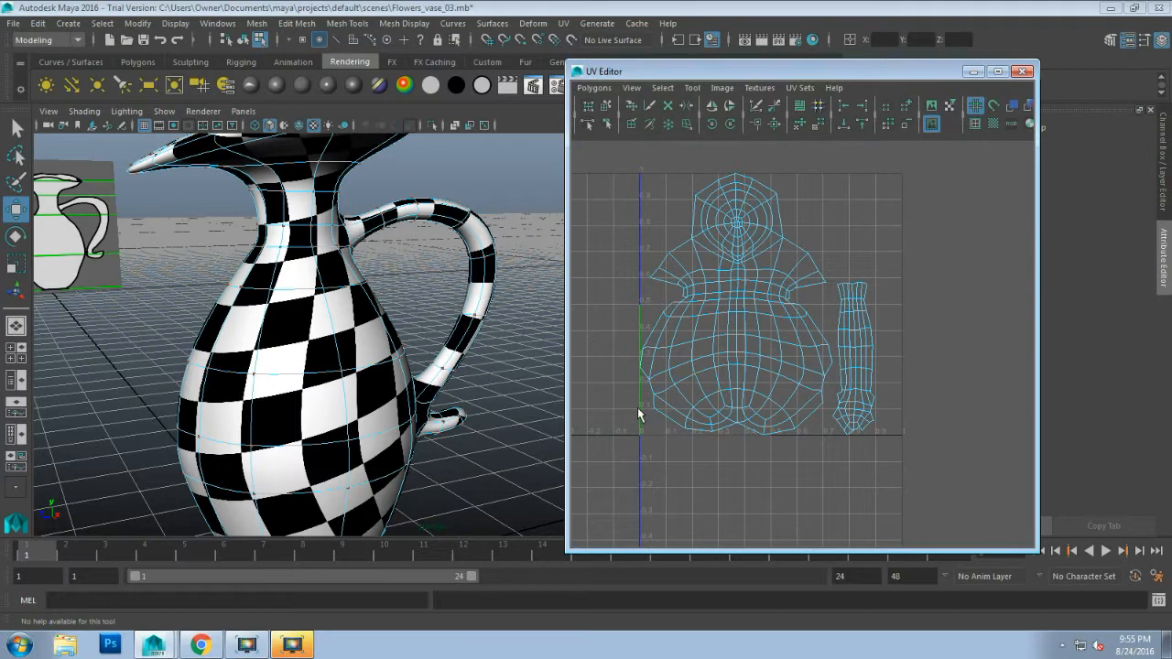
scroll(633, 389, "up", 8)
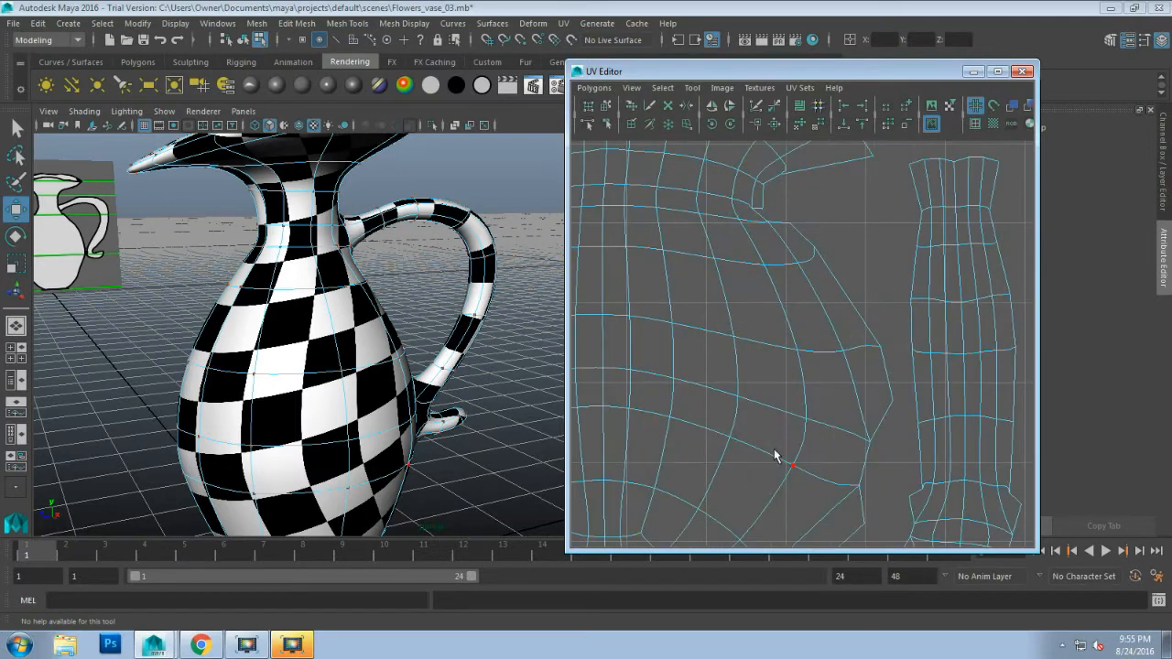
scroll(842, 489, "down", 6)
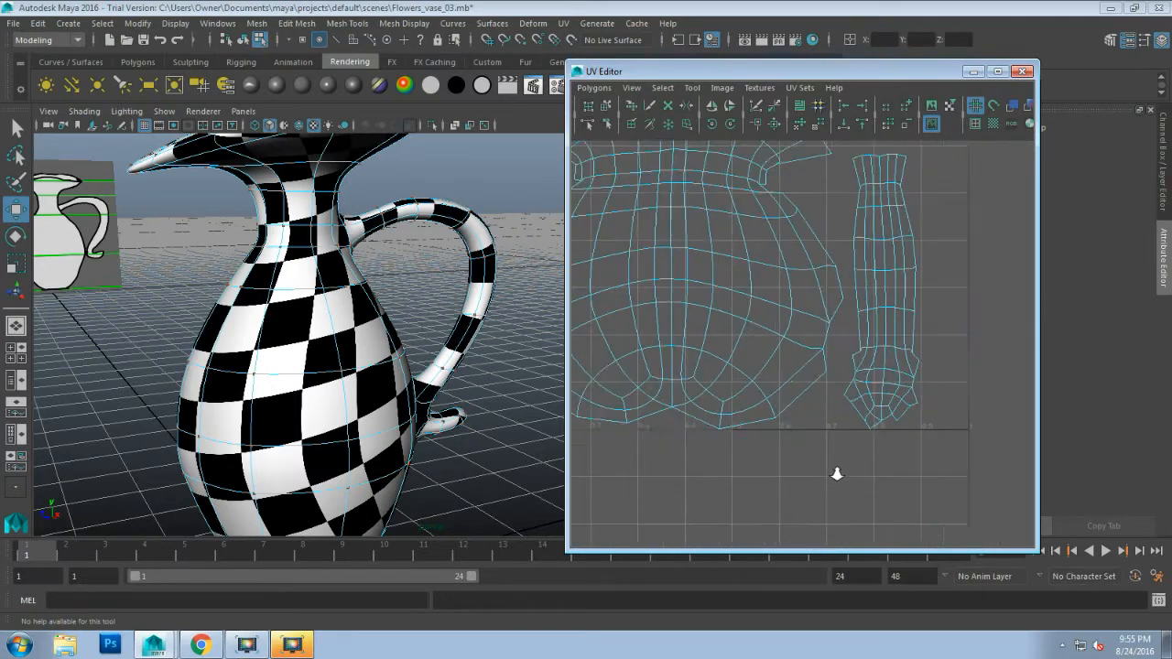
scroll(784, 495, "down", 2)
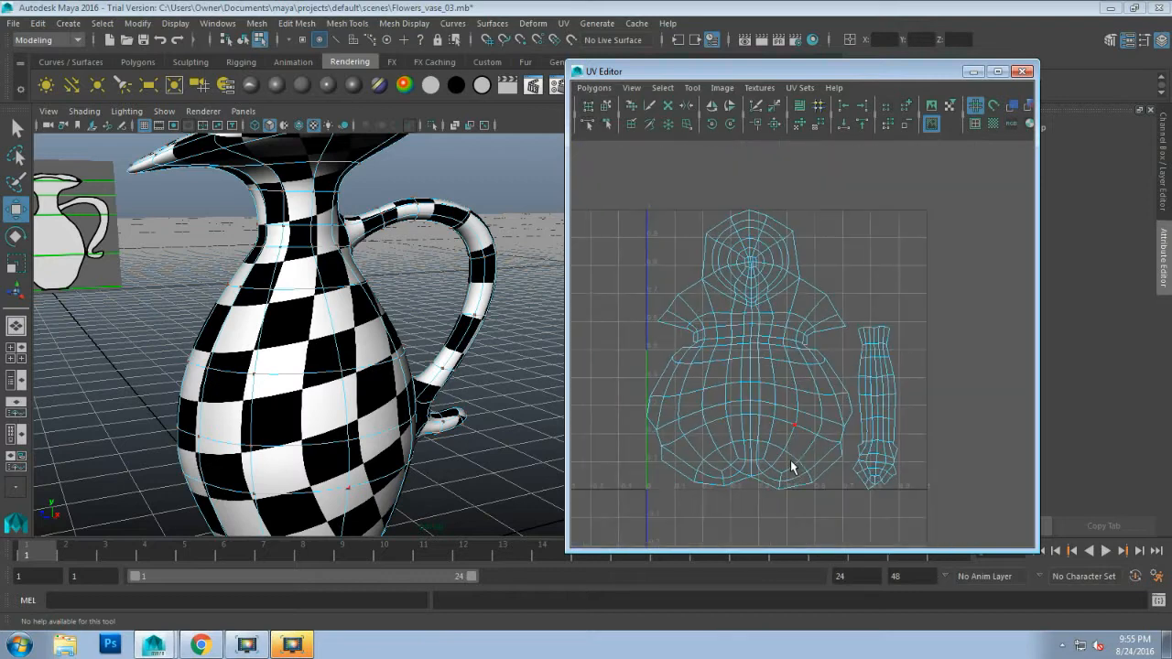
Step: Scale the UVs of both shells down slightly together so they leave a small margin inside the 0–1 tile
left_click_drag(609, 180, 912, 496)
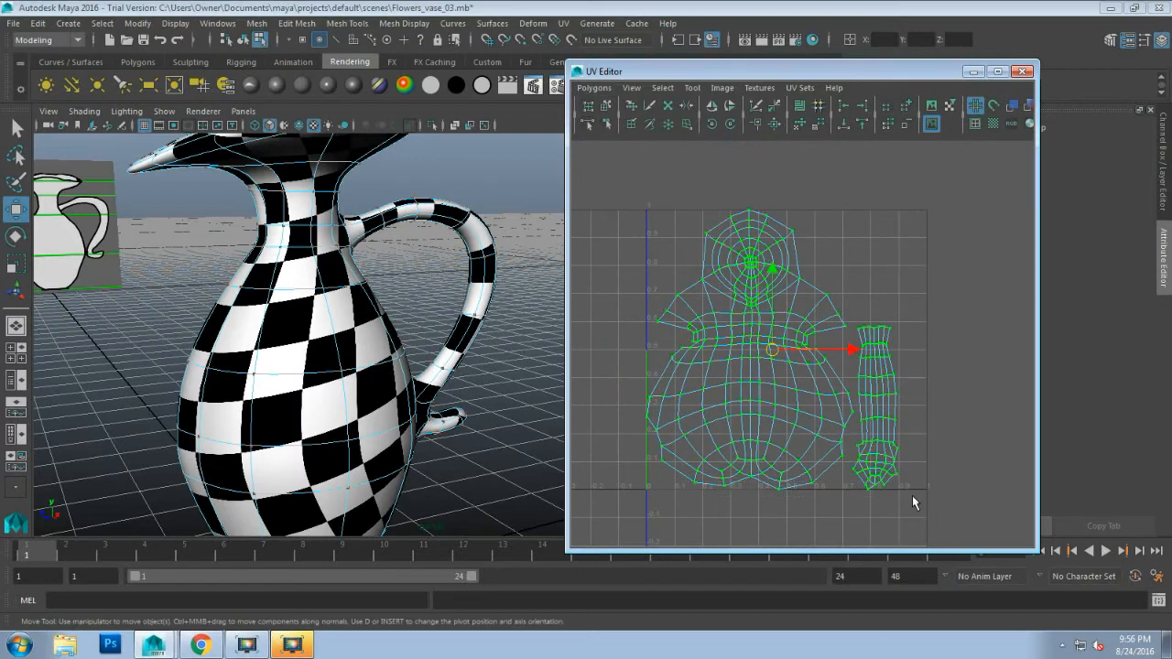
key("r")
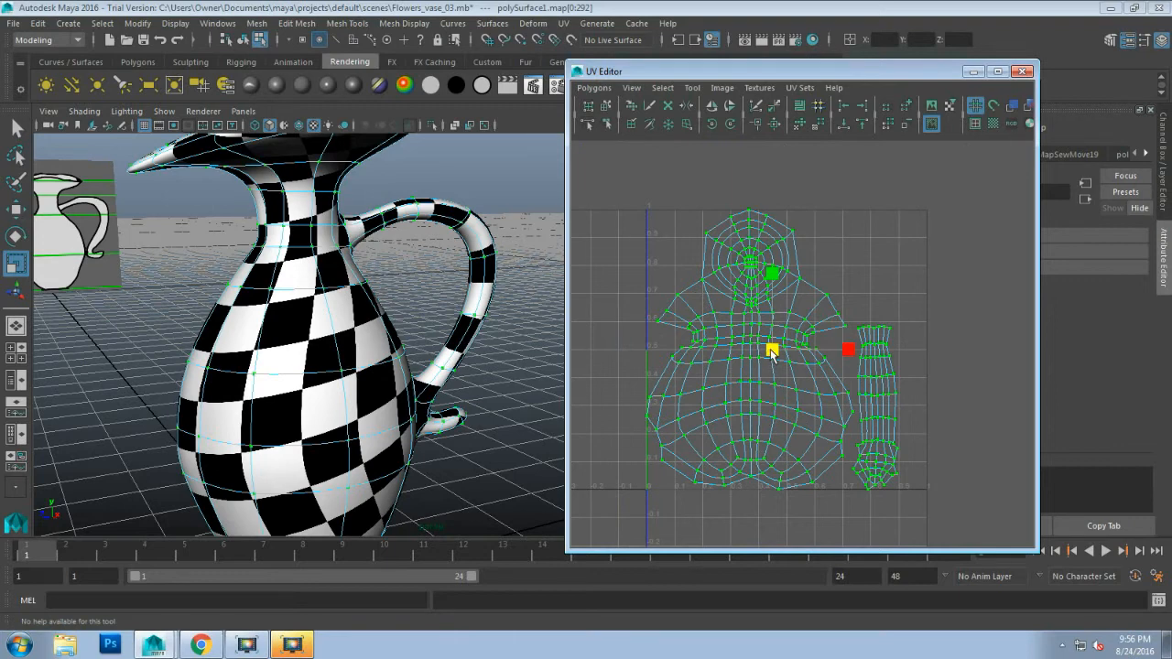
left_click_drag(771, 353, 770, 352)
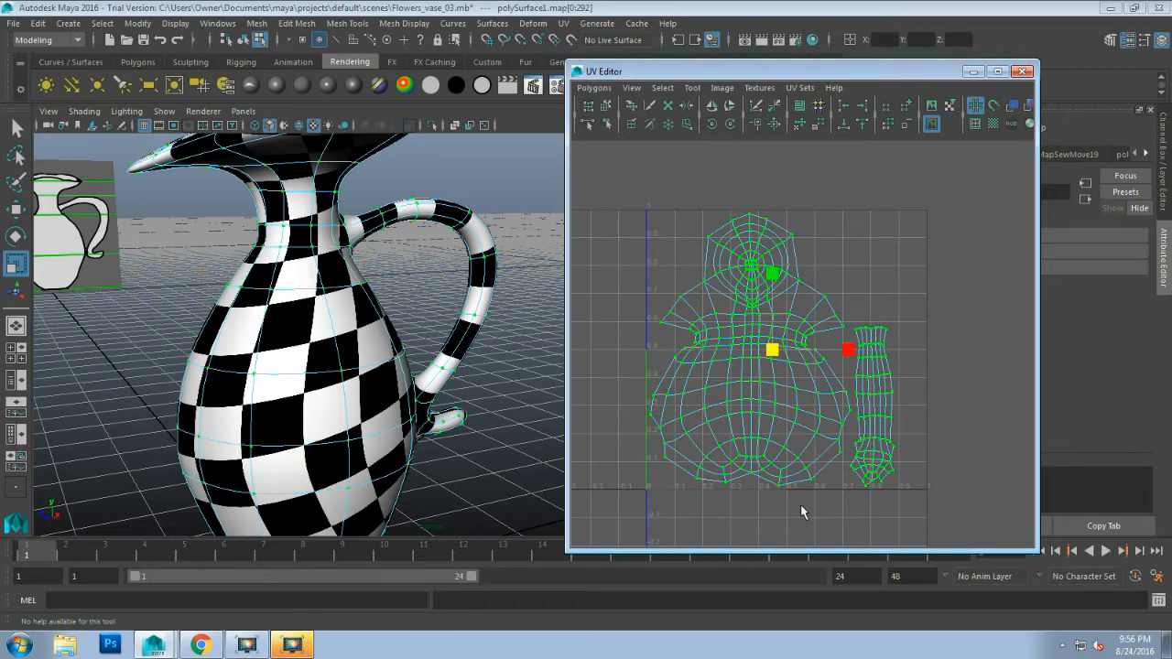
left_click(953, 370)
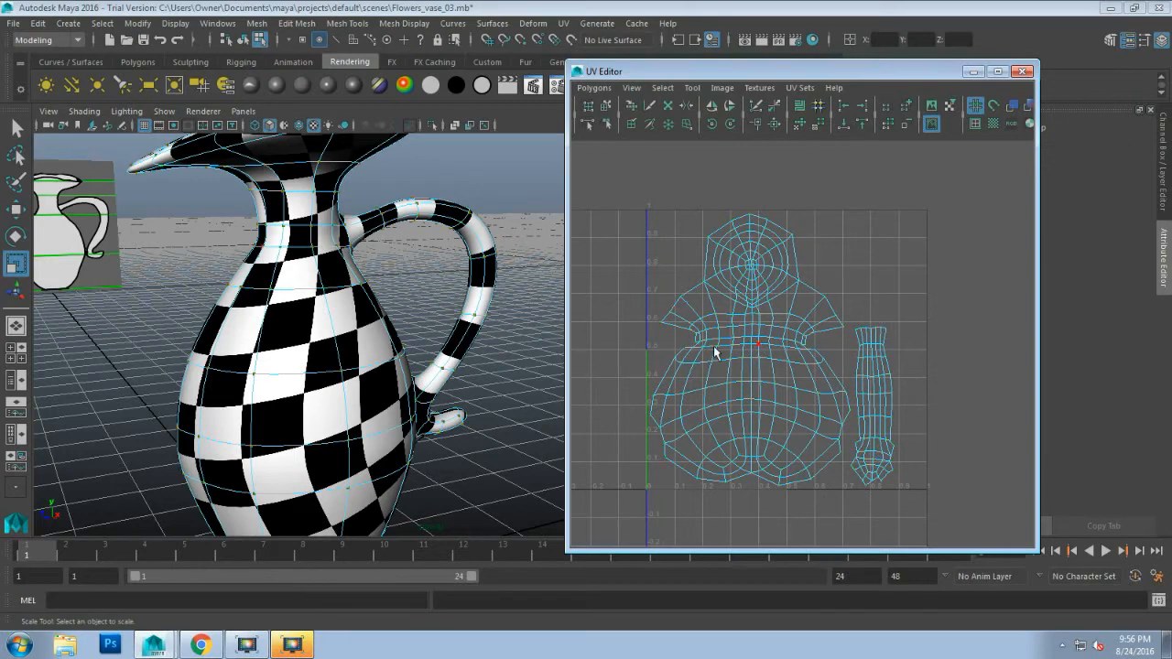
Step: Compare the size of the checker squares on the vase body with those on the handle
scroll(375, 353, "down", 5)
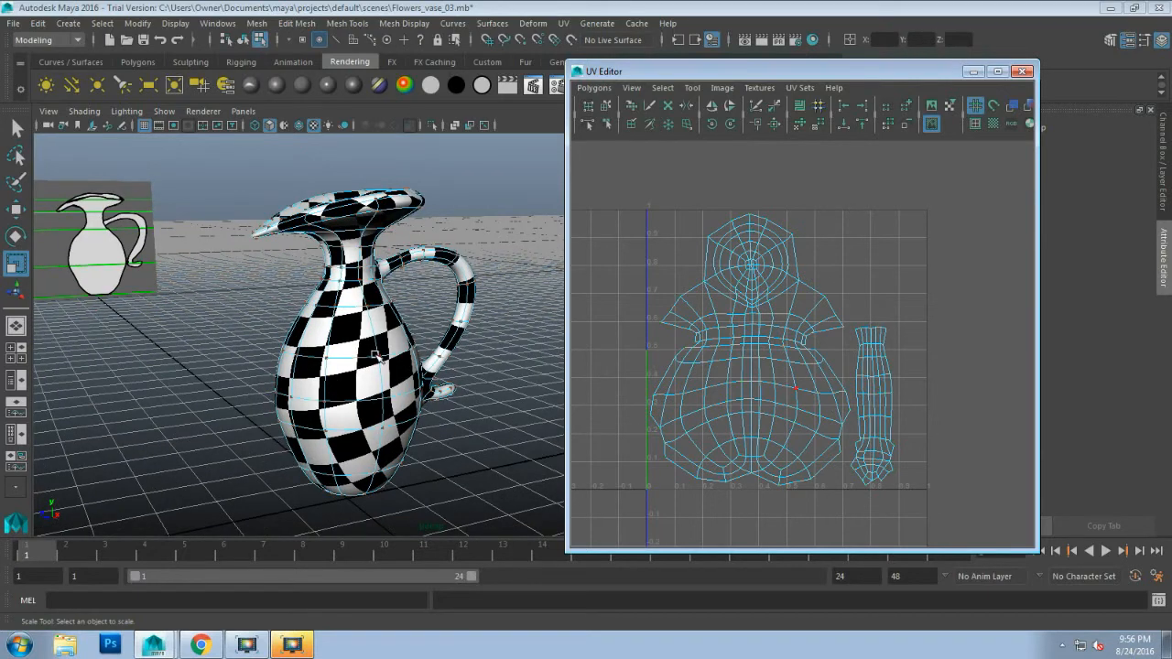
scroll(385, 405, "up", 5)
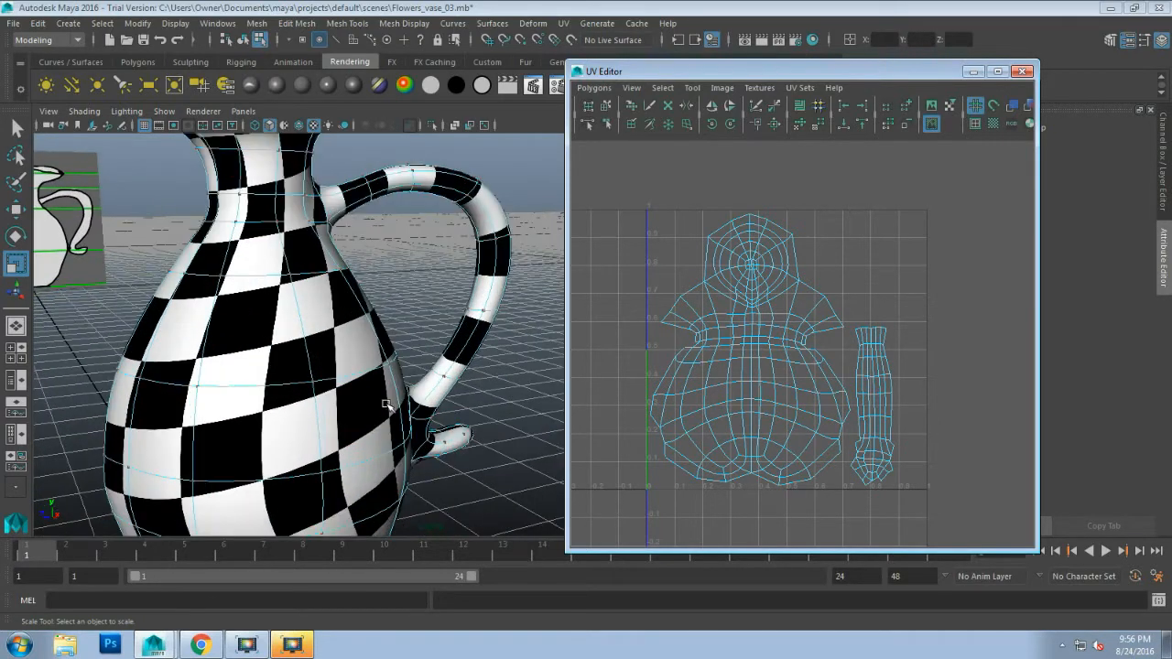
left_click(325, 389)
scroll(297, 344, "down", 2)
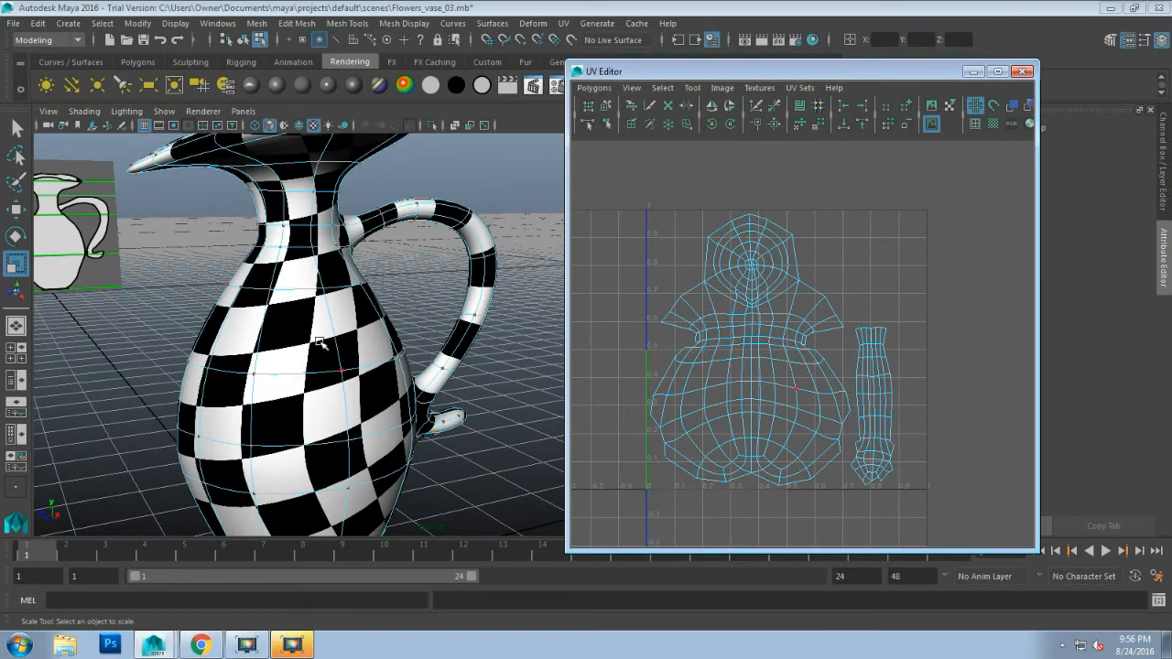
left_click(320, 287)
Step: Try scaling the handle shell much larger and much smaller against the body's checker, and undo both scalings
right_click_drag(882, 379, 946, 375)
left_click(884, 379)
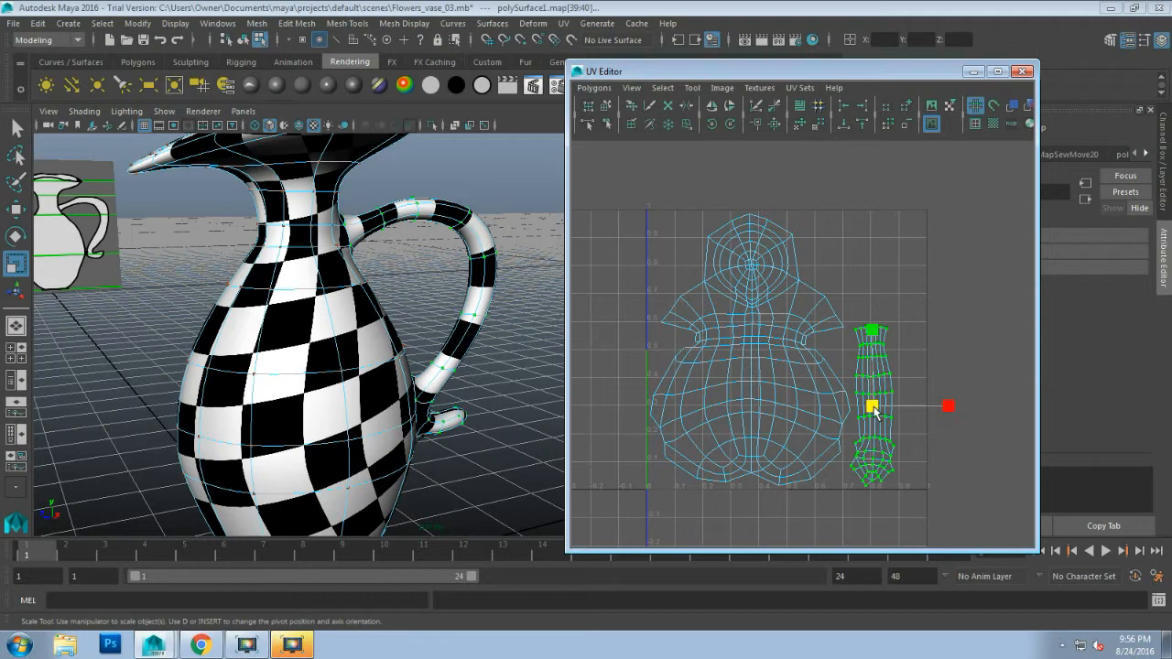
left_click_drag(875, 412, 944, 371)
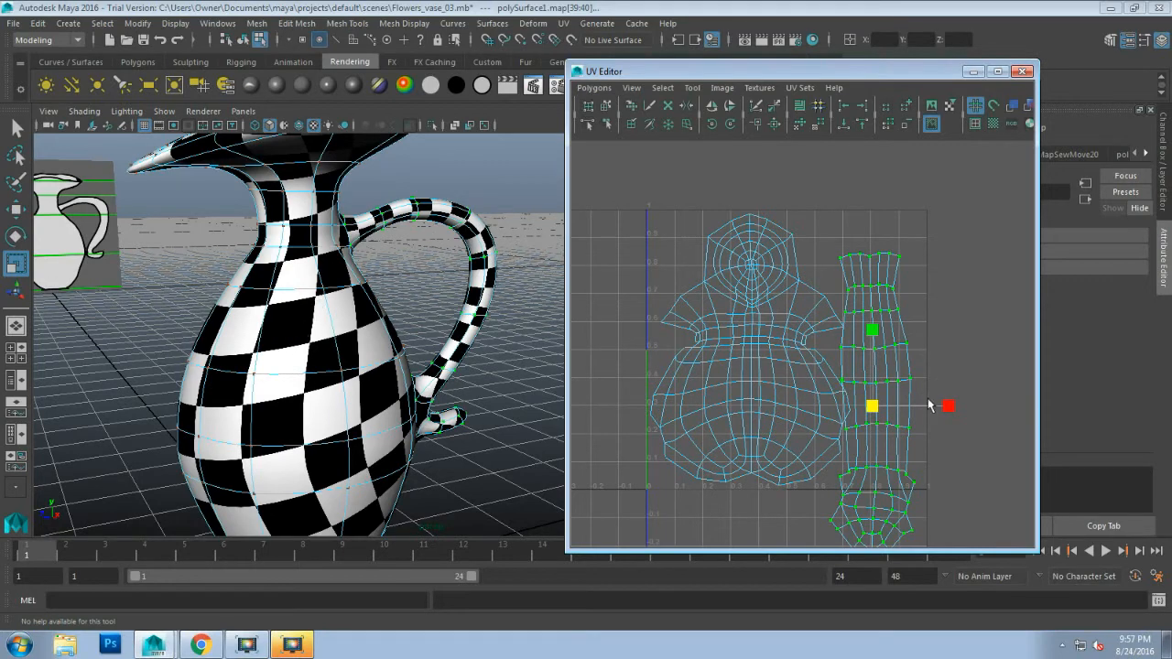
left_click_drag(872, 406, 818, 413)
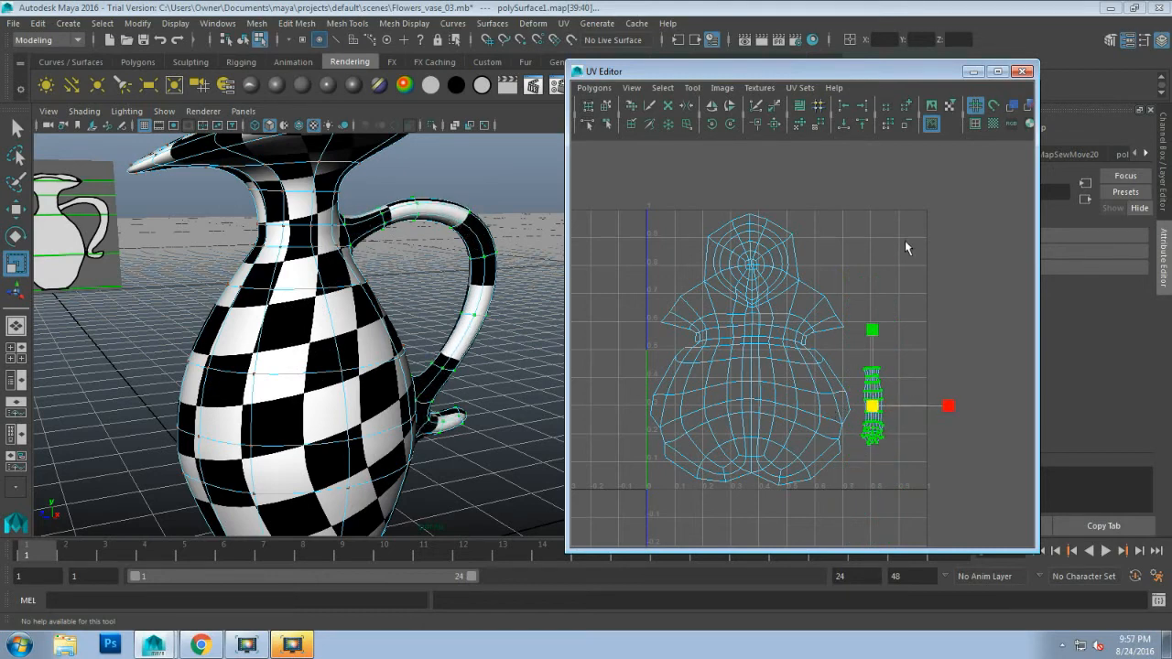
key("ctrl+z")
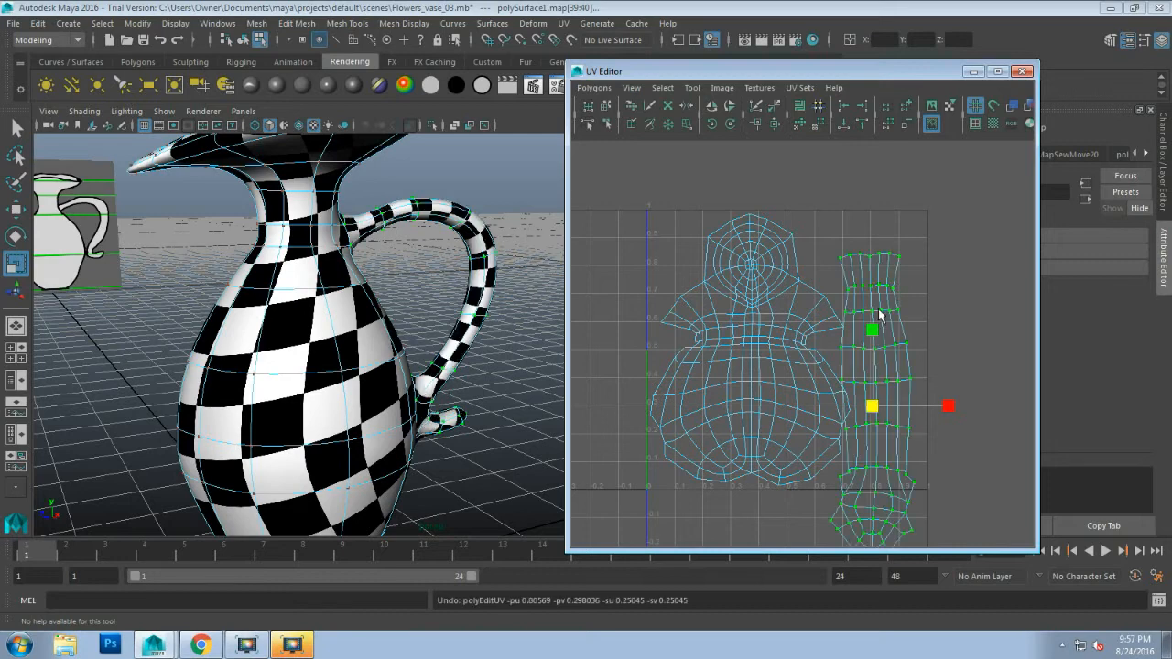
key("ctrl+z")
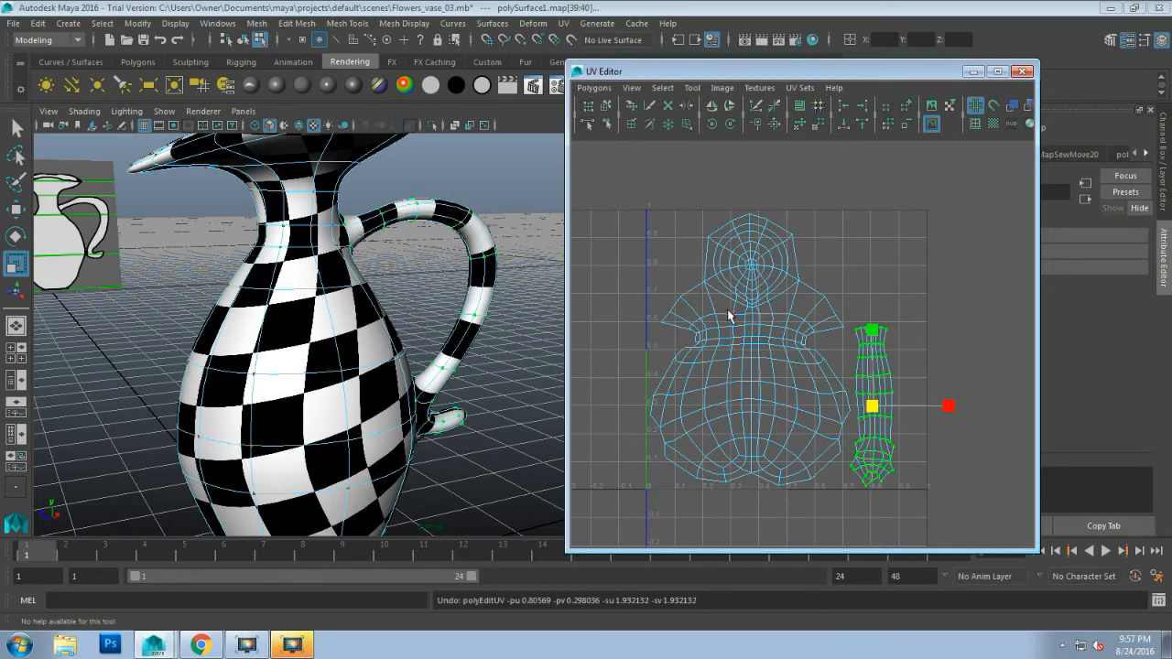
Step: Leave UV editing and return to object mode with the whole vase selected
scroll(390, 260, "down", 4)
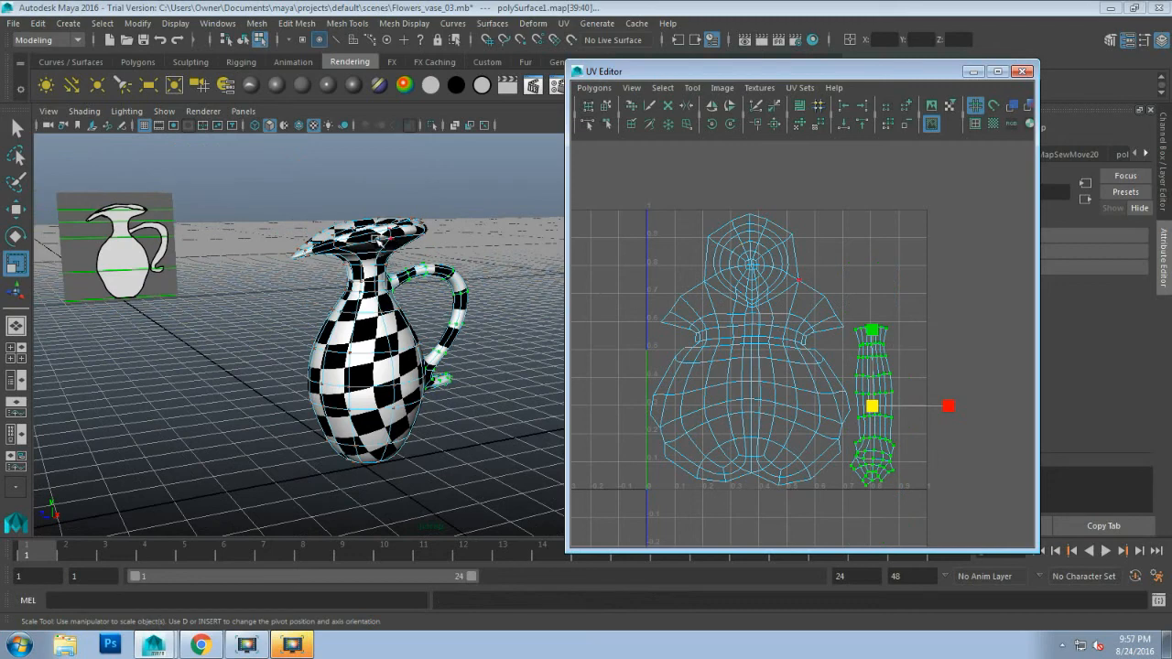
right_click(373, 237)
left_click(445, 216)
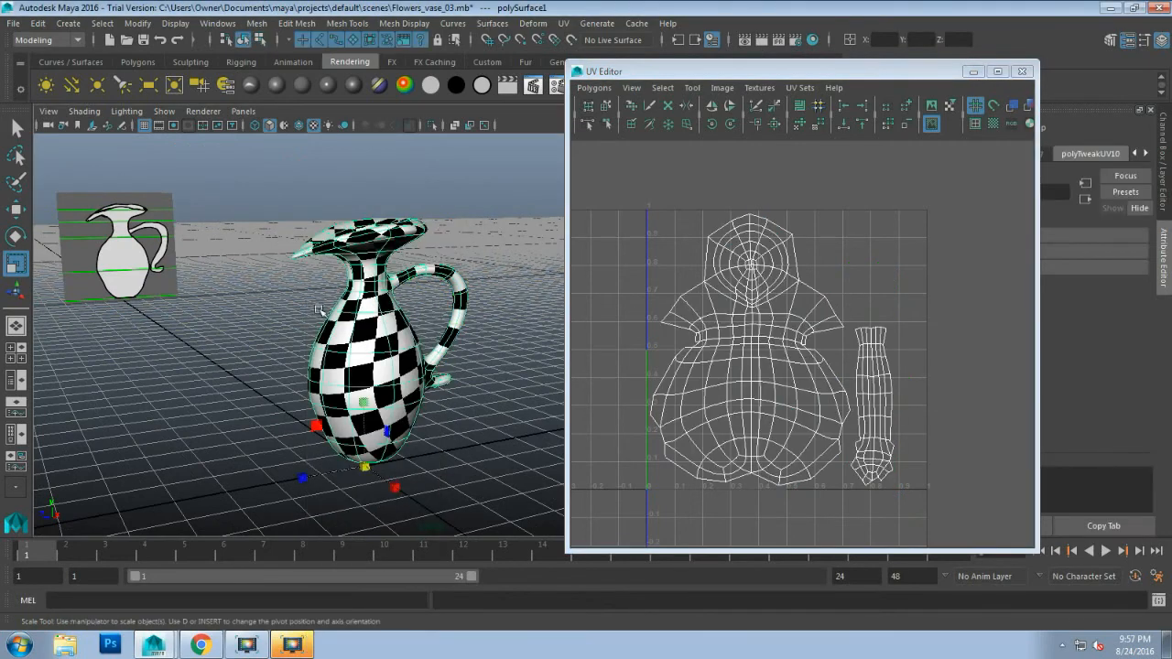